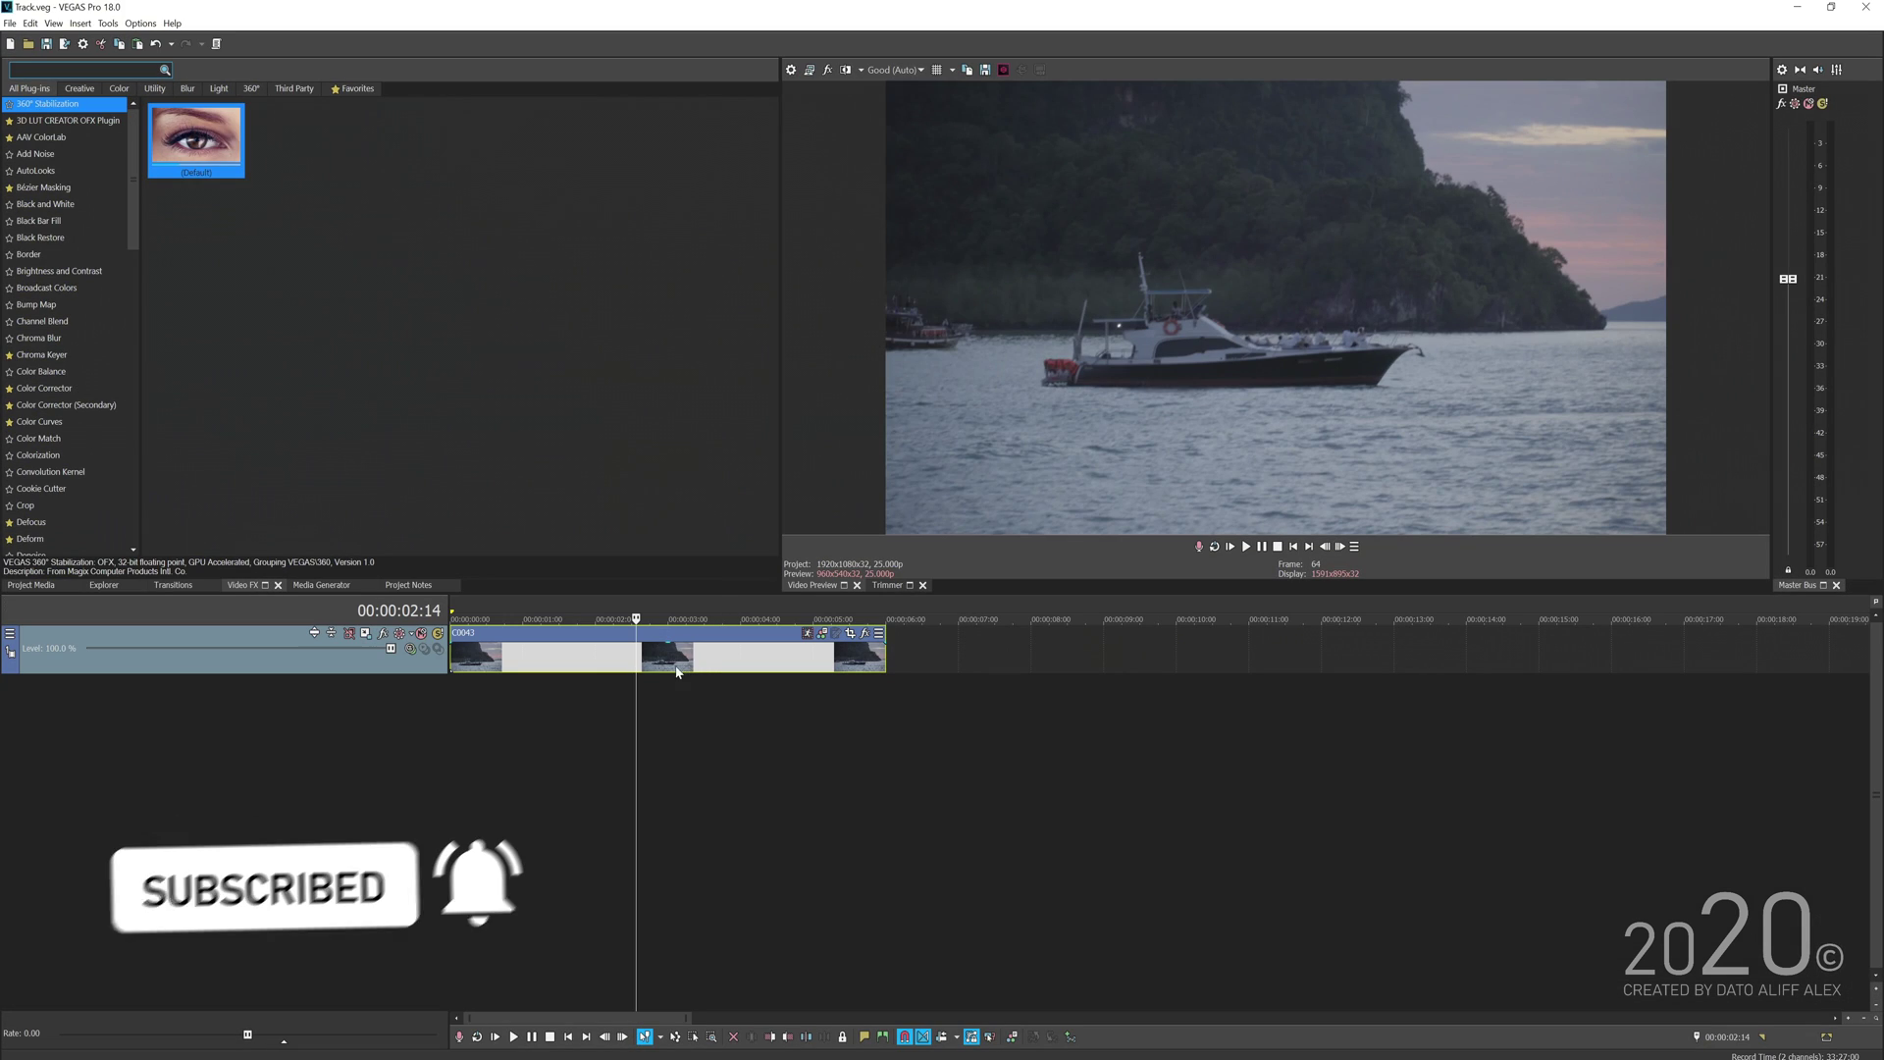
- Scrub through the boat clip between about 1 and 3 seconds to examine the boat's movement
click(569, 657)
click(592, 655)
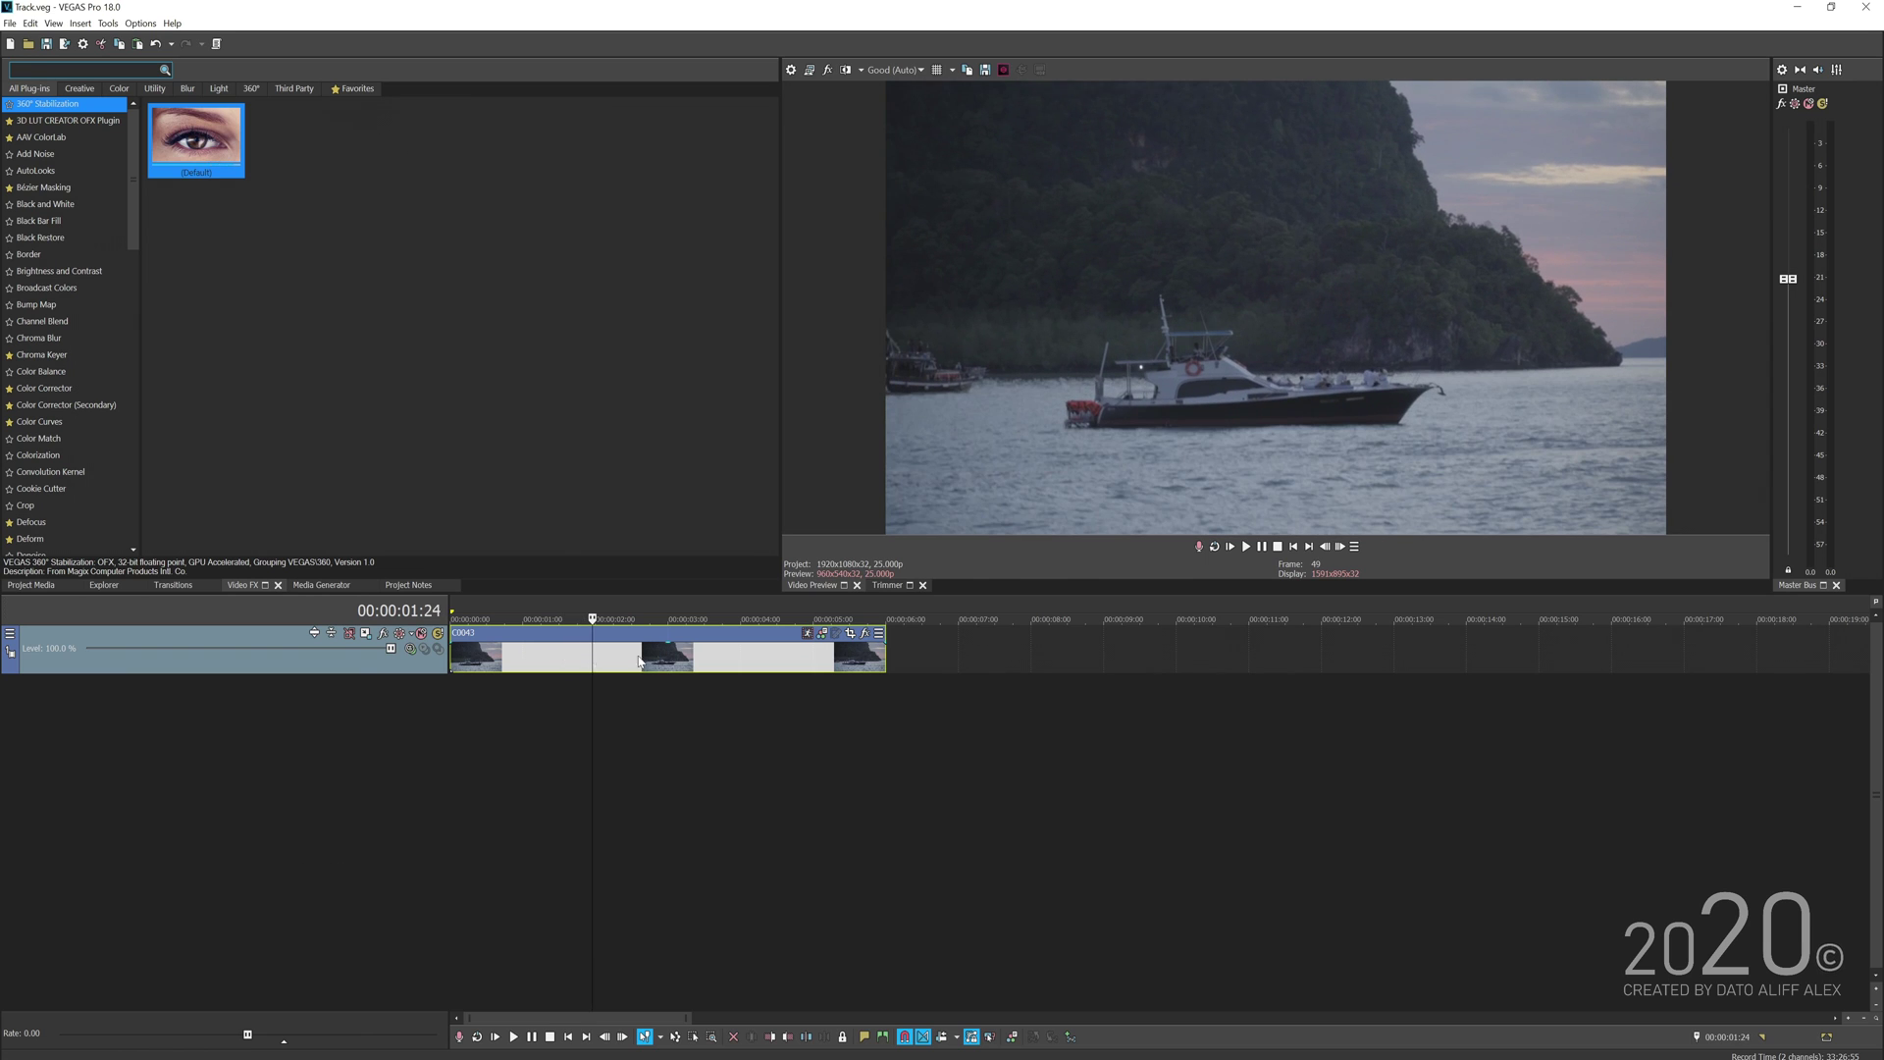
click(628, 655)
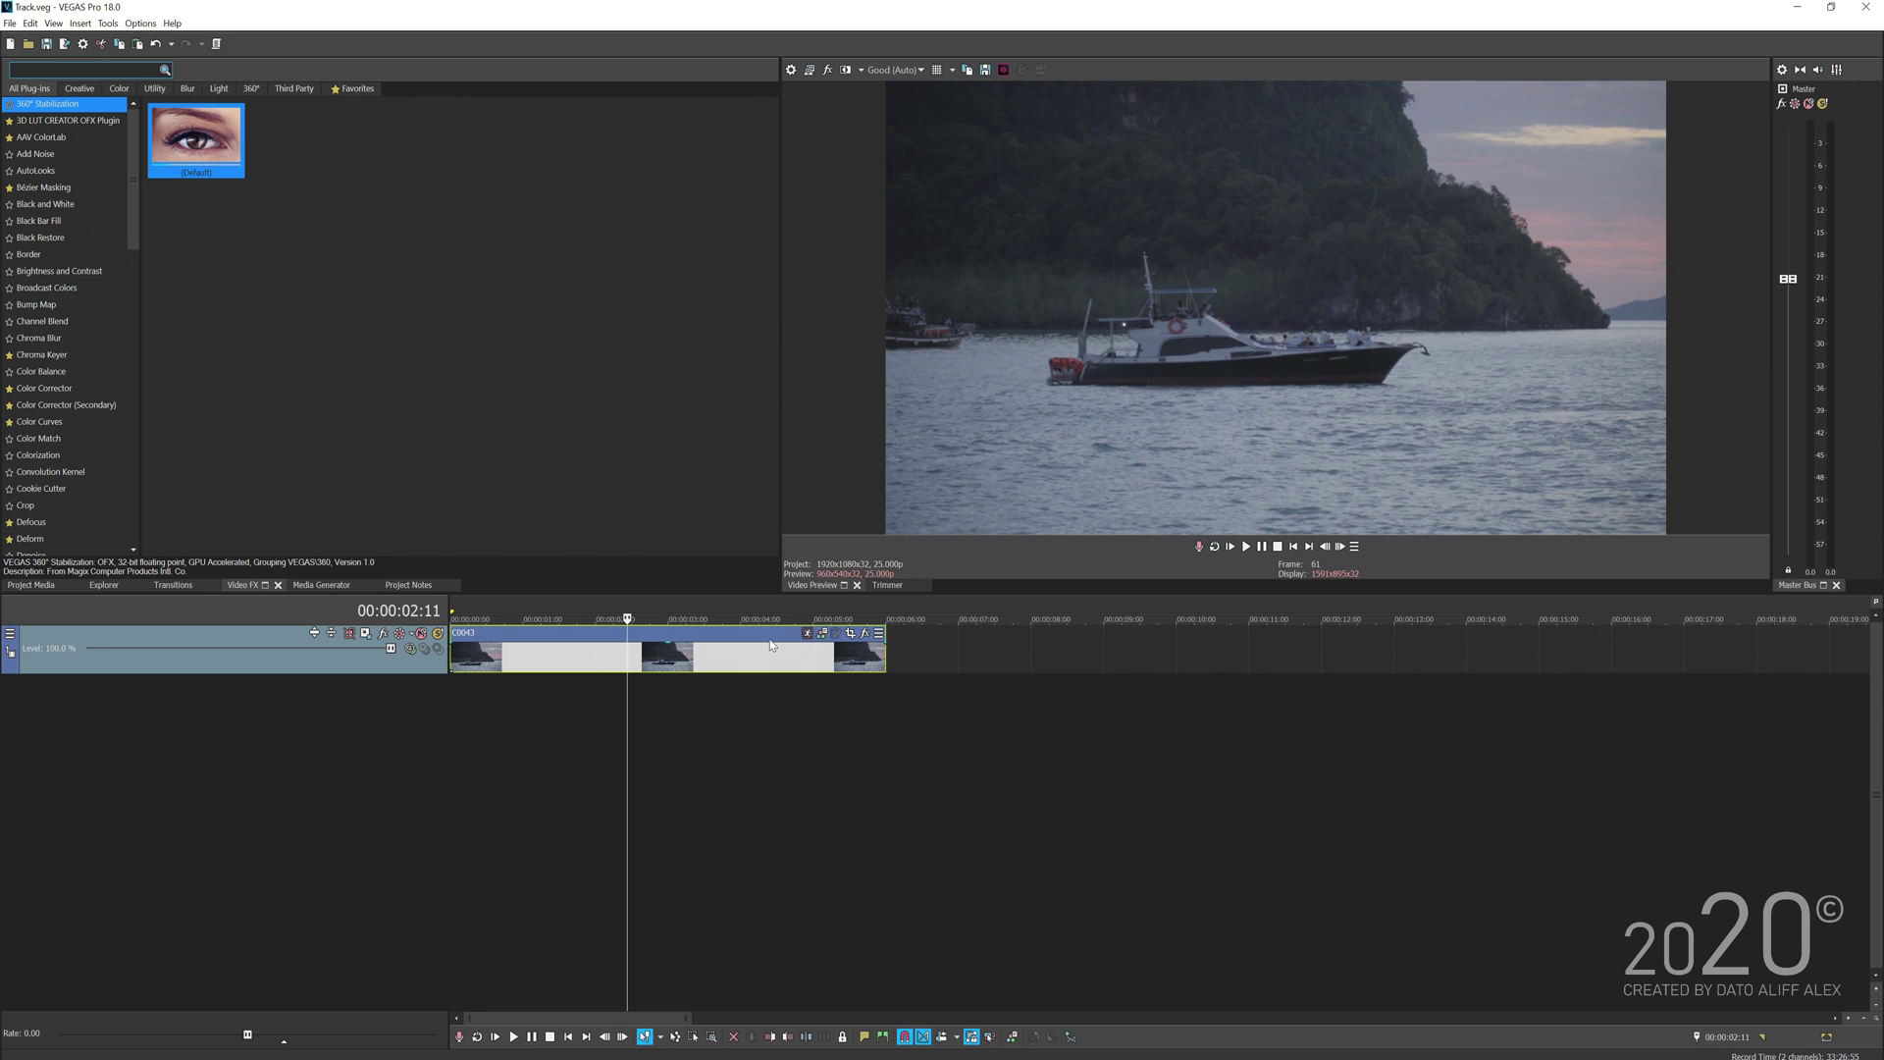
click(643, 670)
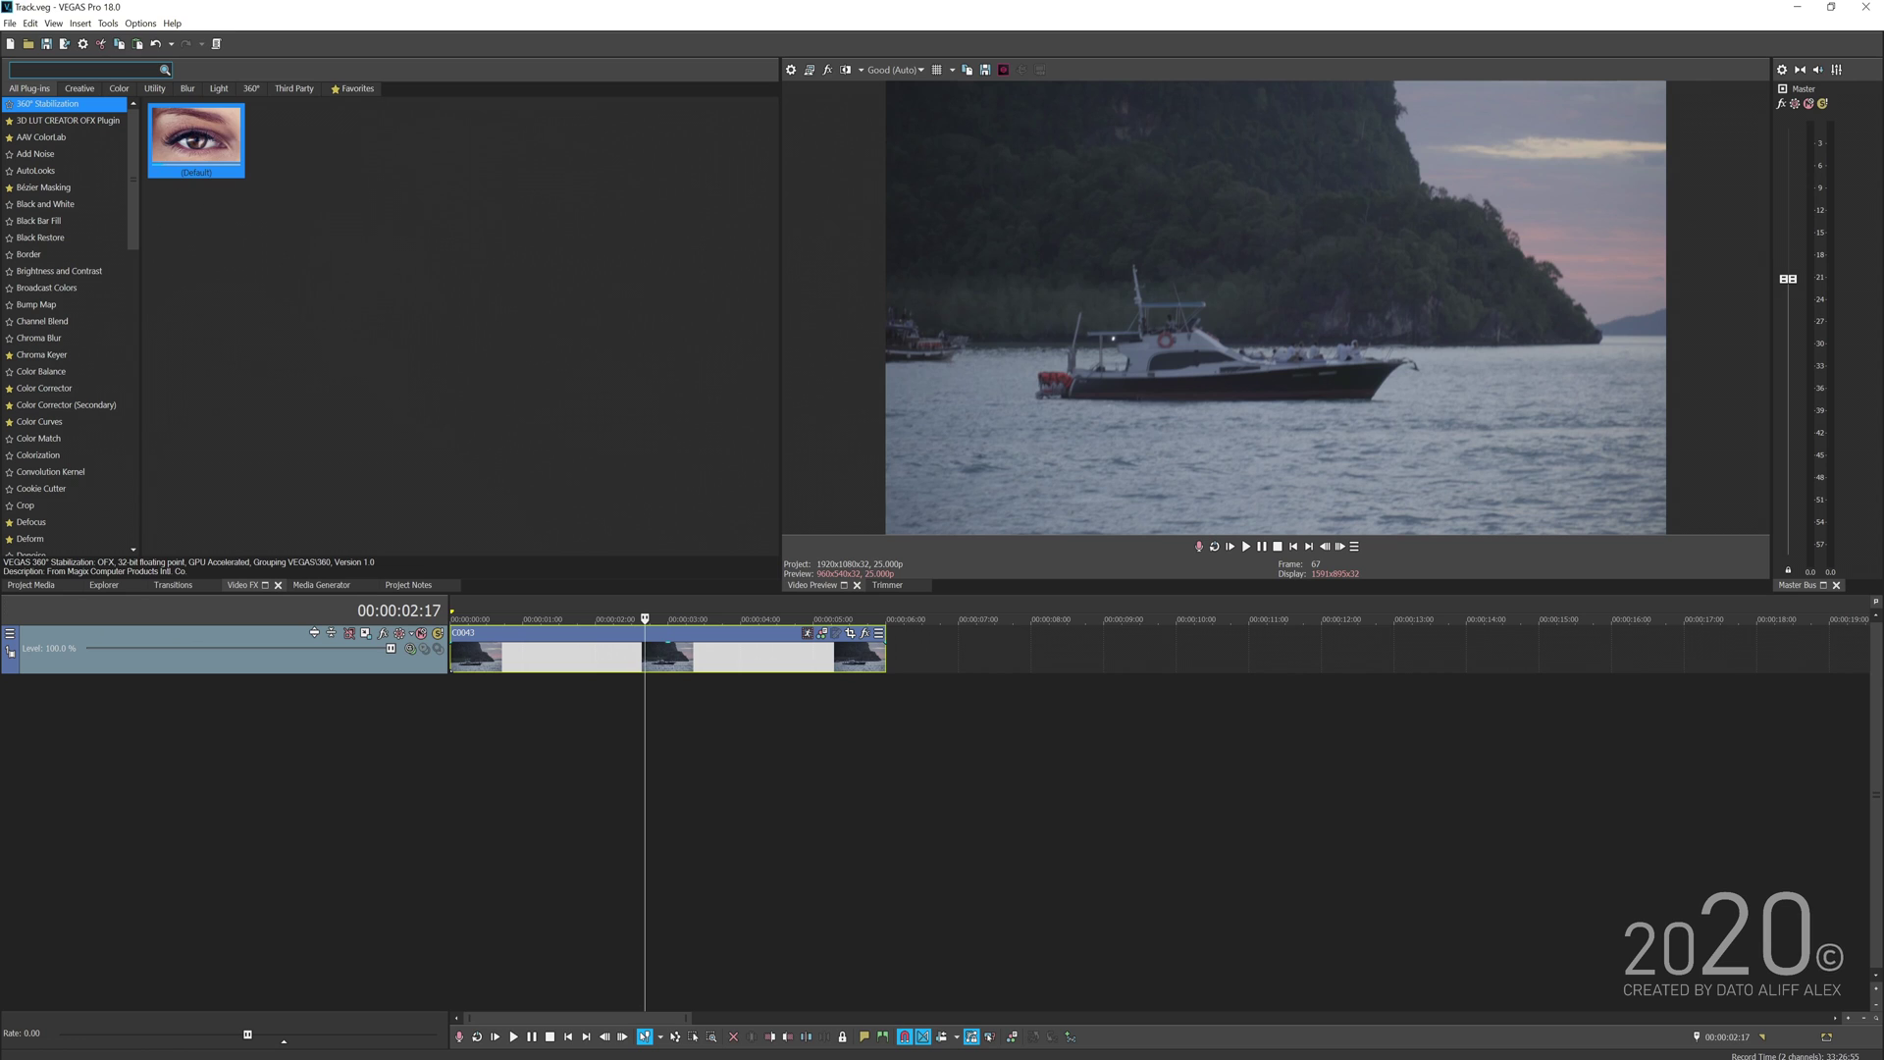
- Search the video effects for "motion" and view the boat clip's Motion Tracking window, closing it again
text(motion)
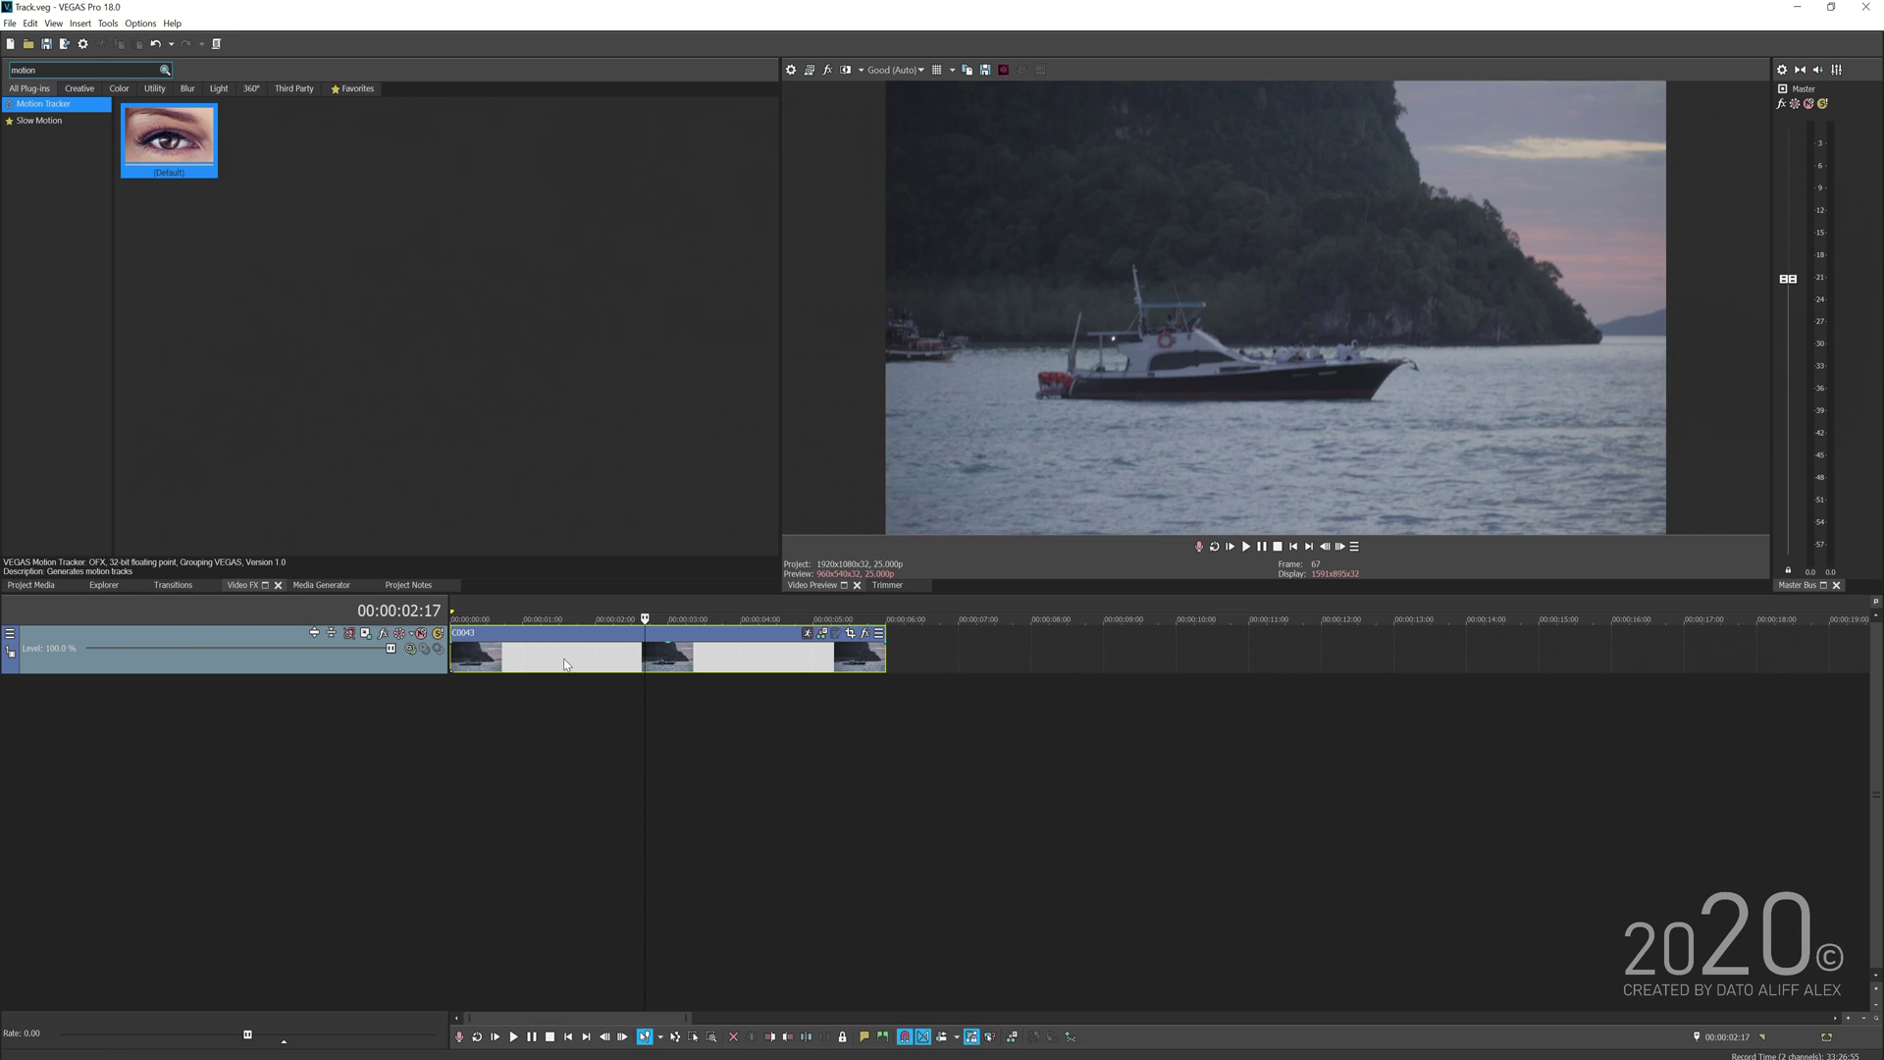
click(807, 634)
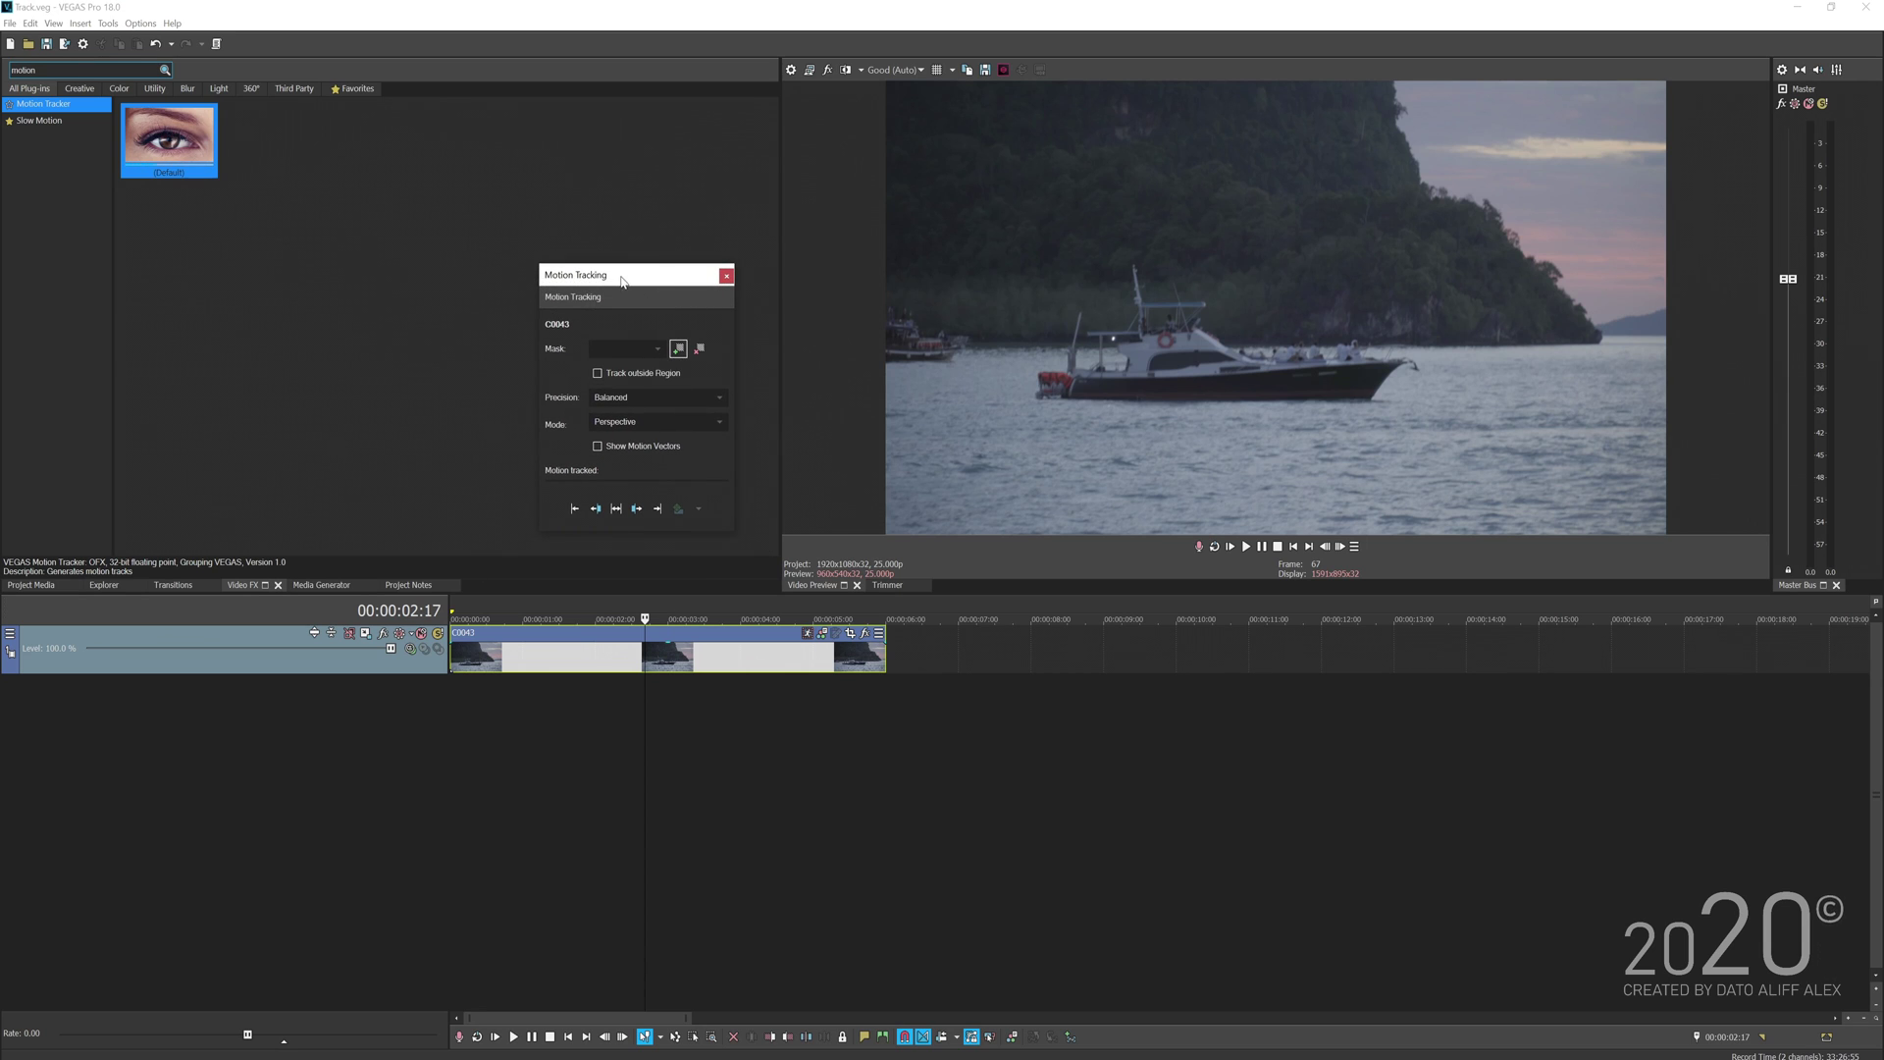
drag(600, 275, 593, 265)
click(725, 223)
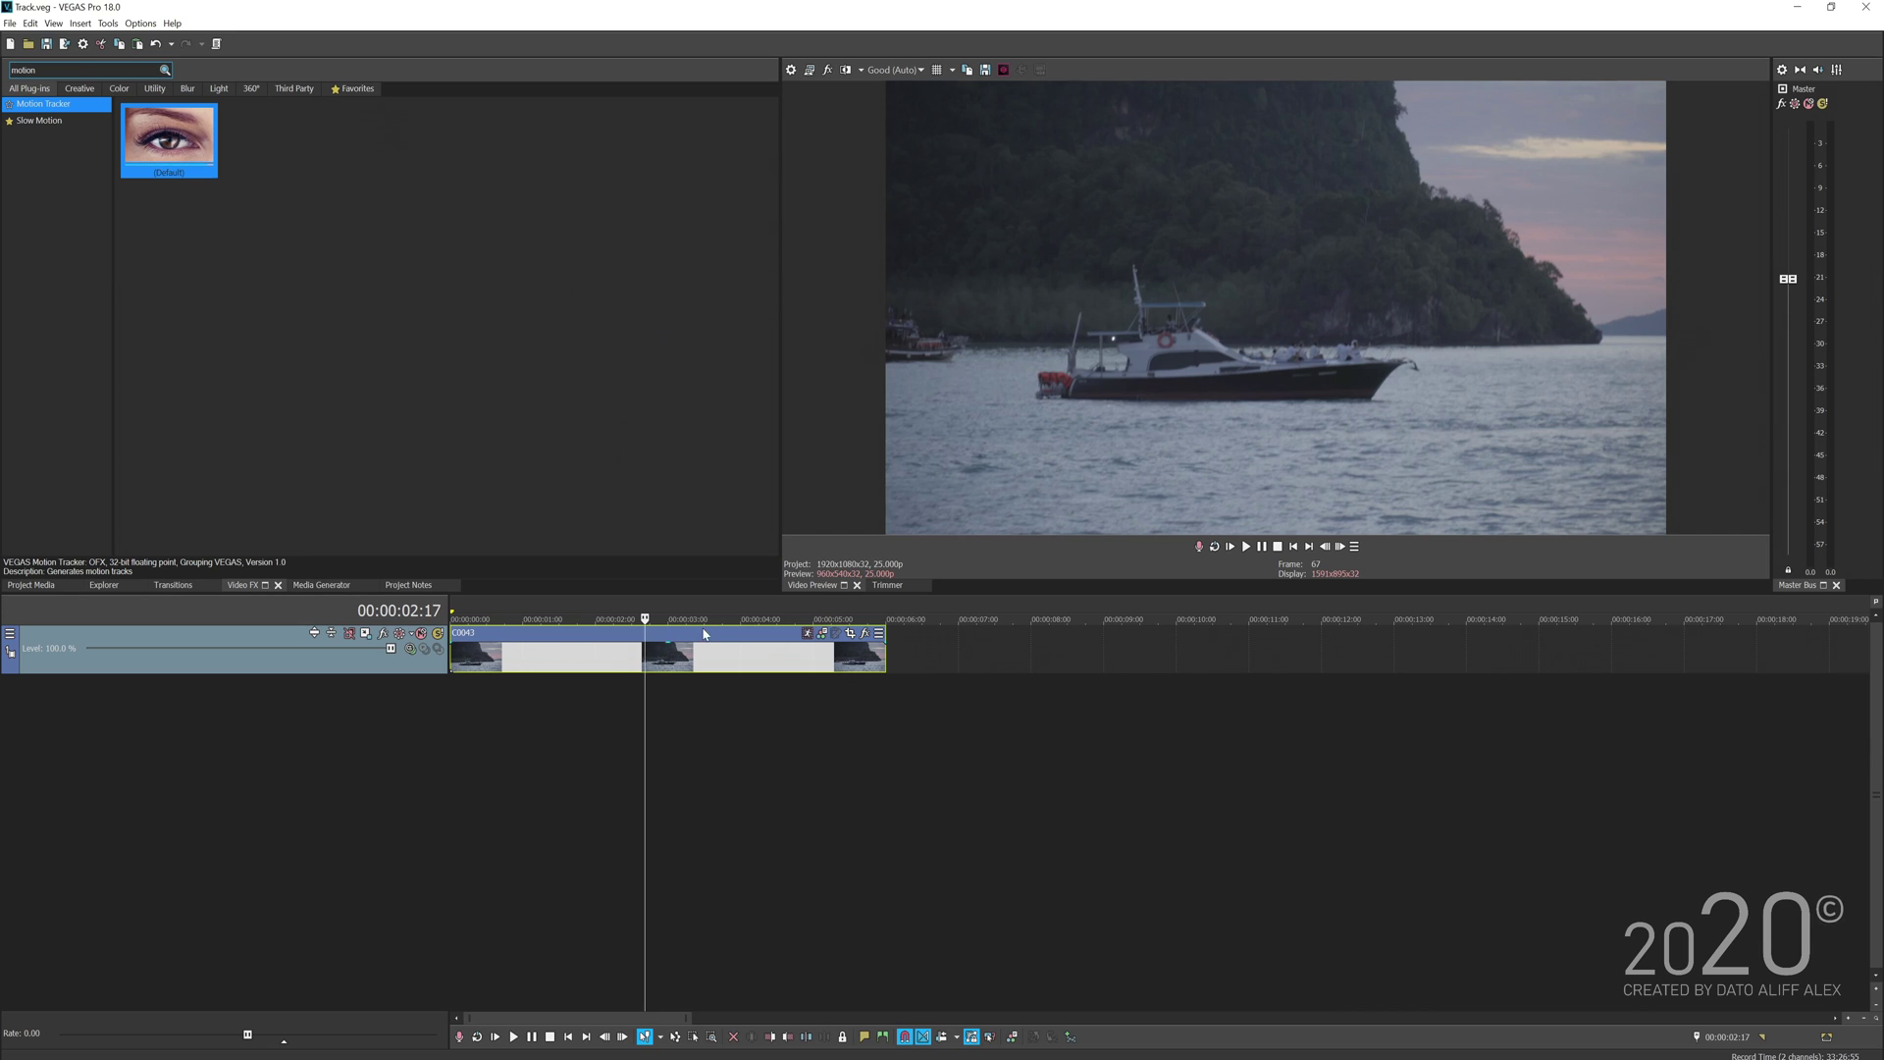
- Check that Motion Tracking is enabled in the visible button set for video event headers
click(880, 633)
click(956, 765)
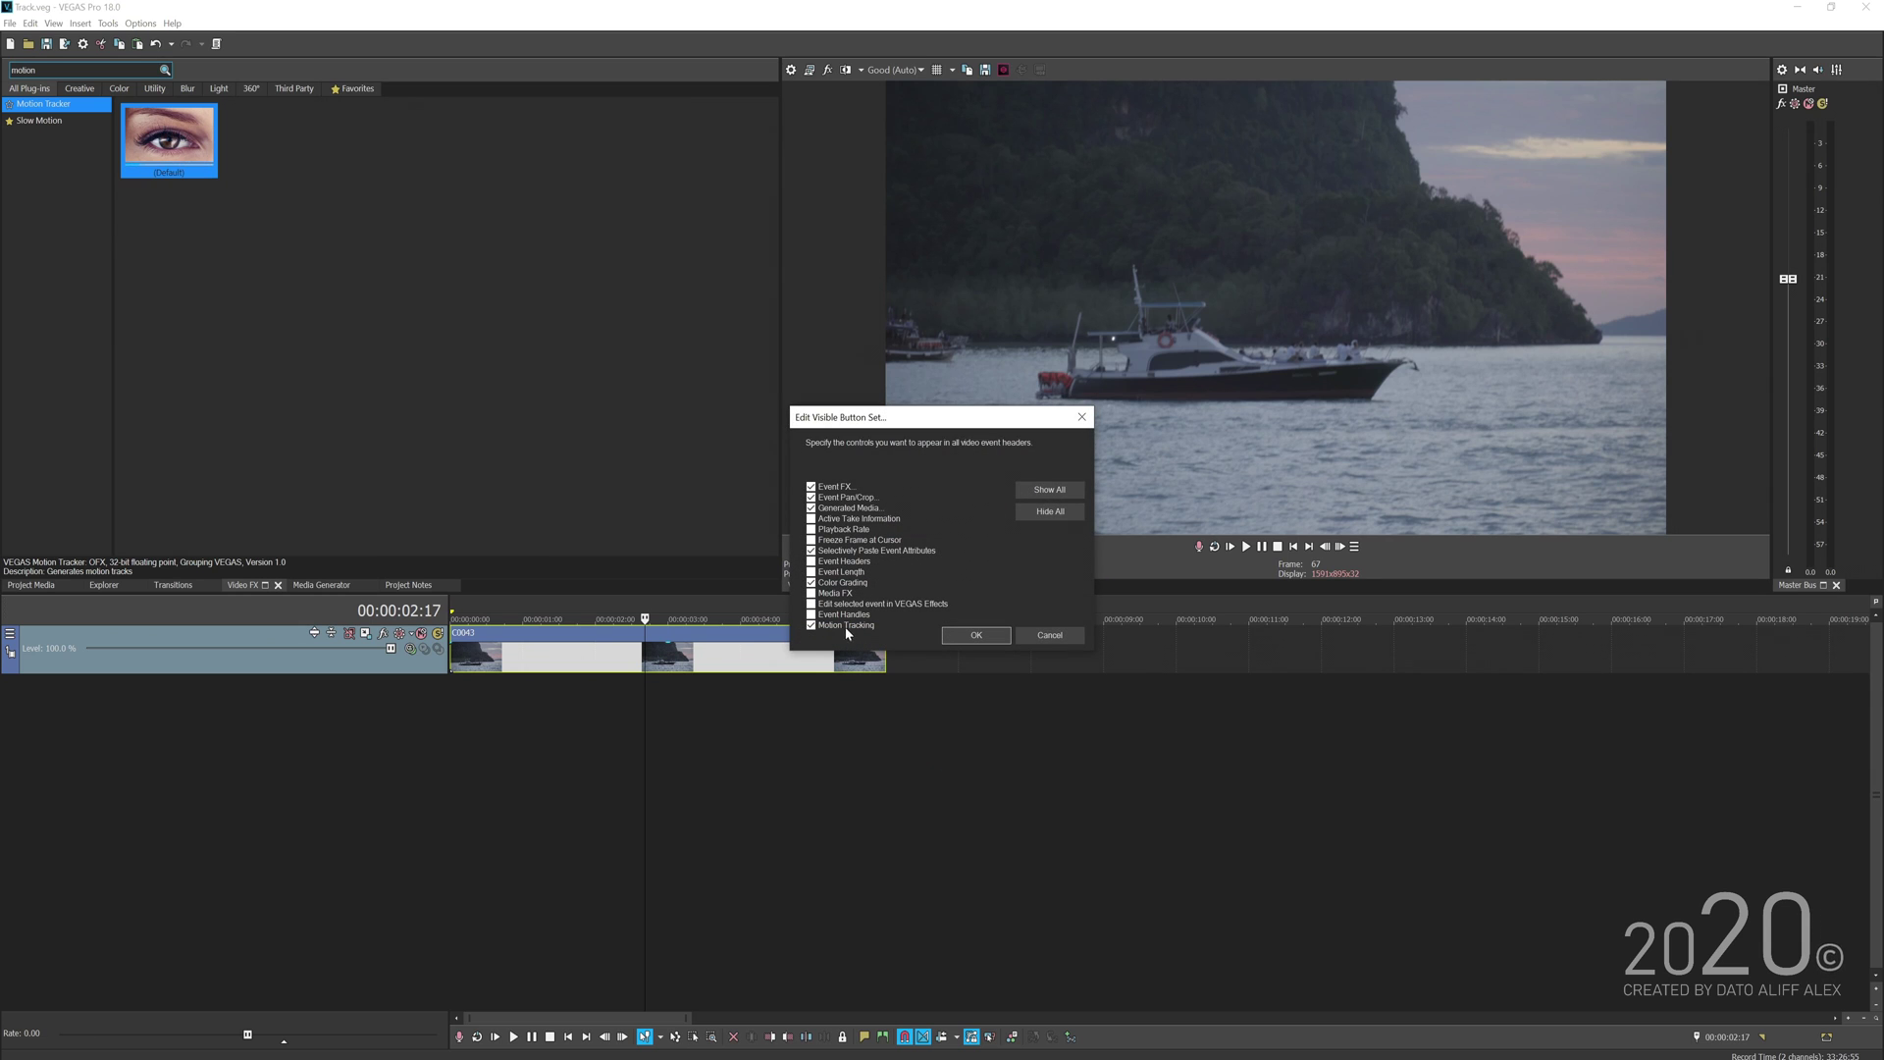
click(976, 635)
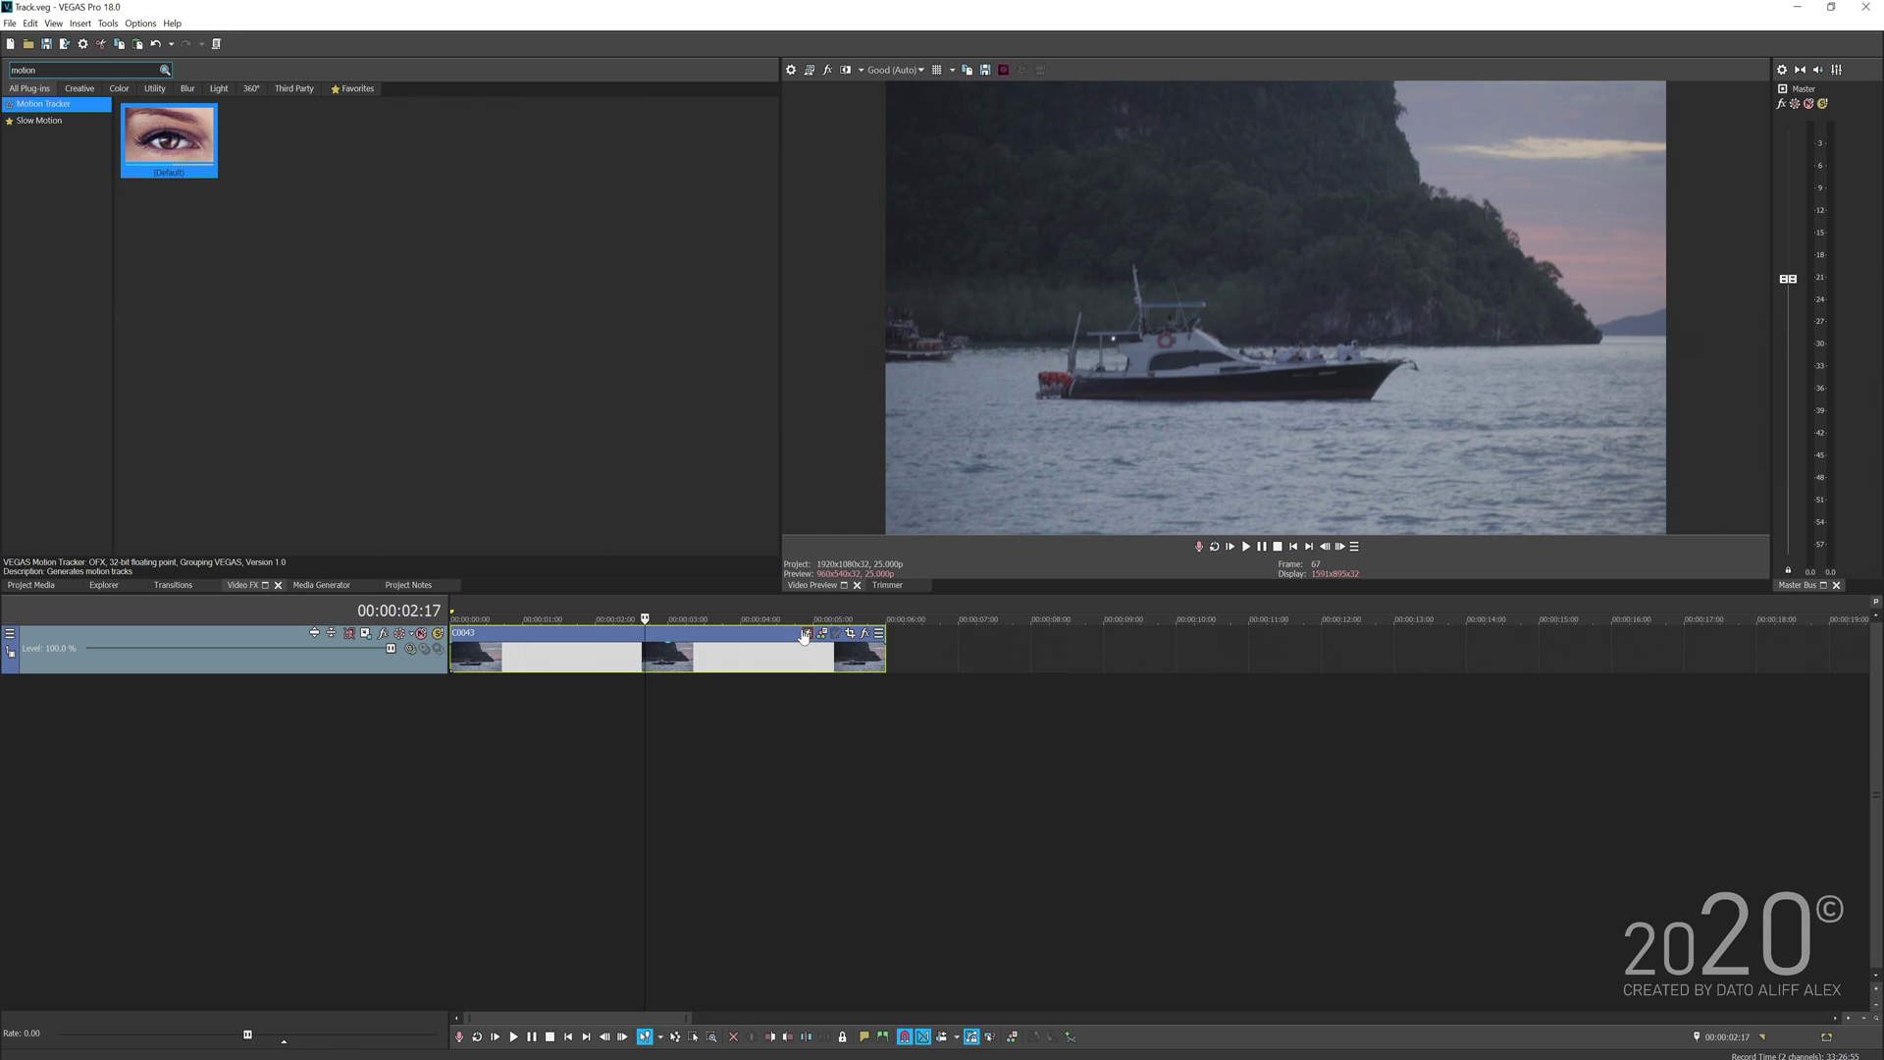
- Open the Motion Tracking window for clip C0043 and place it clear of the preview and timeline
click(808, 633)
drag(650, 229, 631, 250)
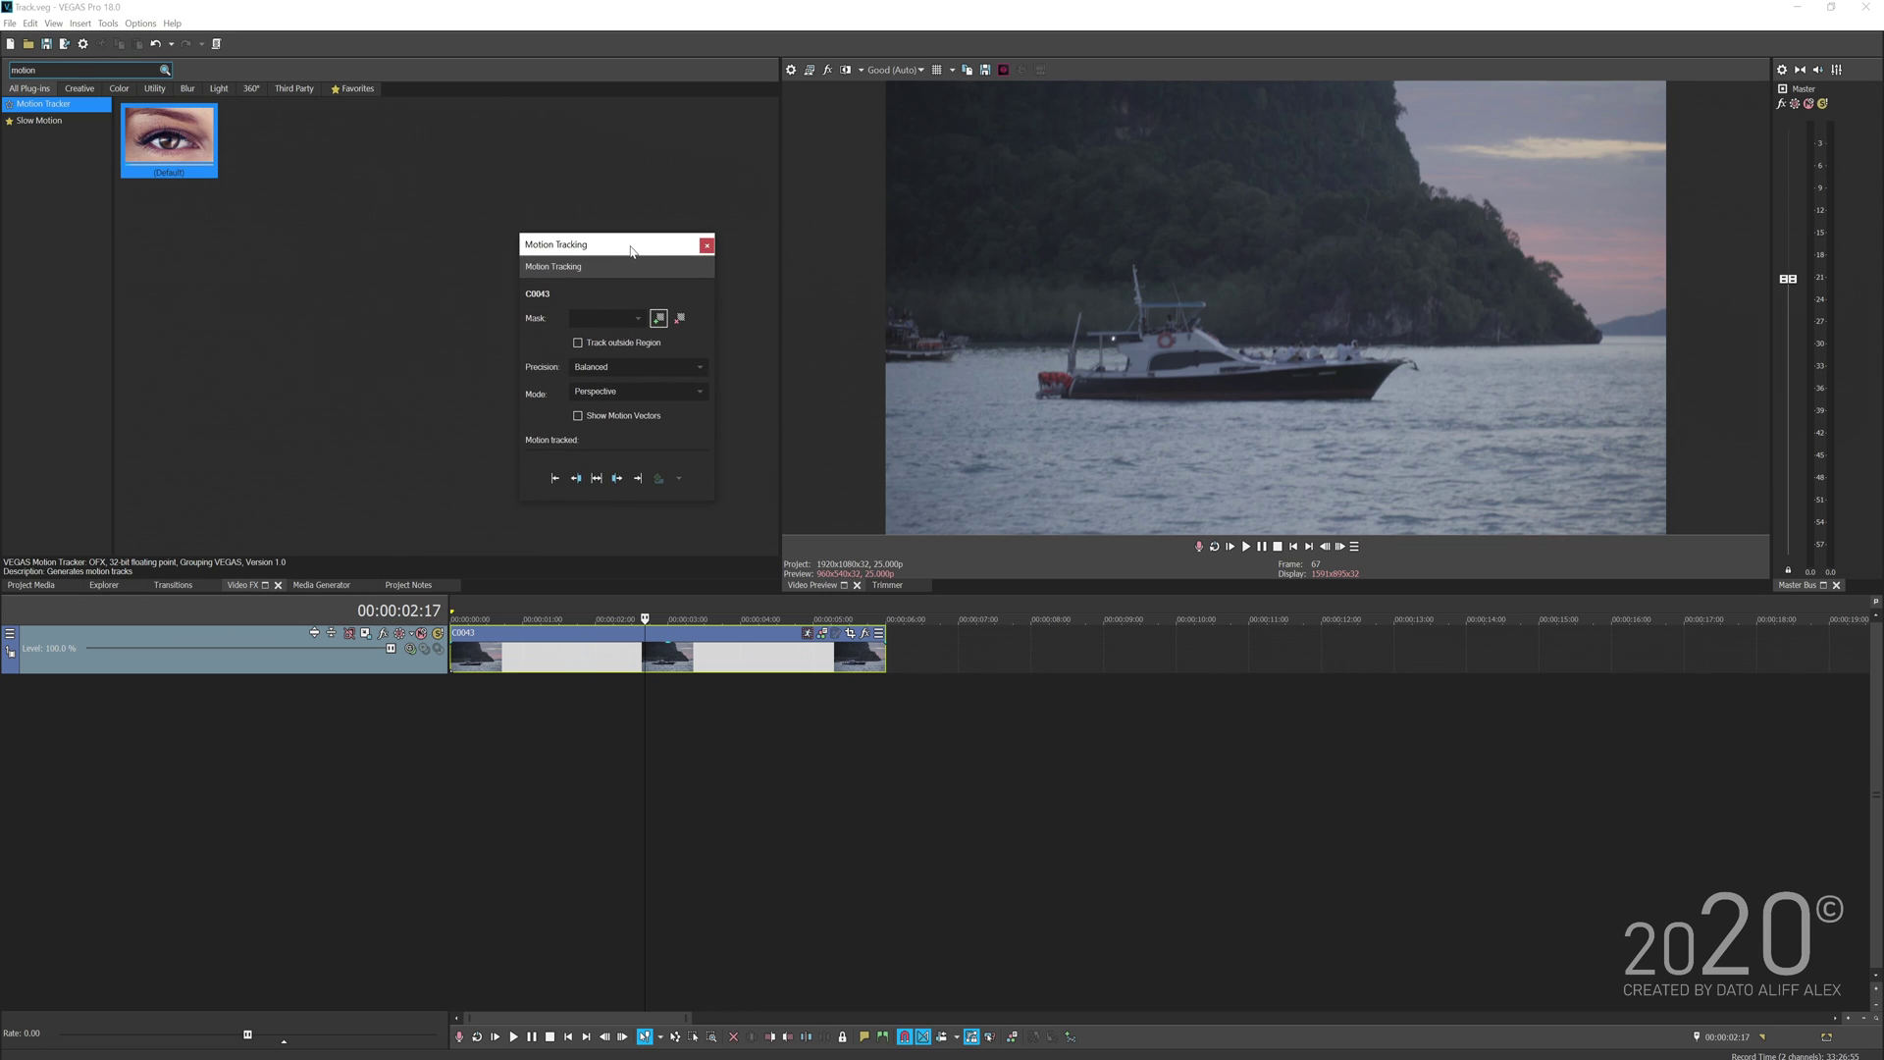
scroll(510, 651, down, 6)
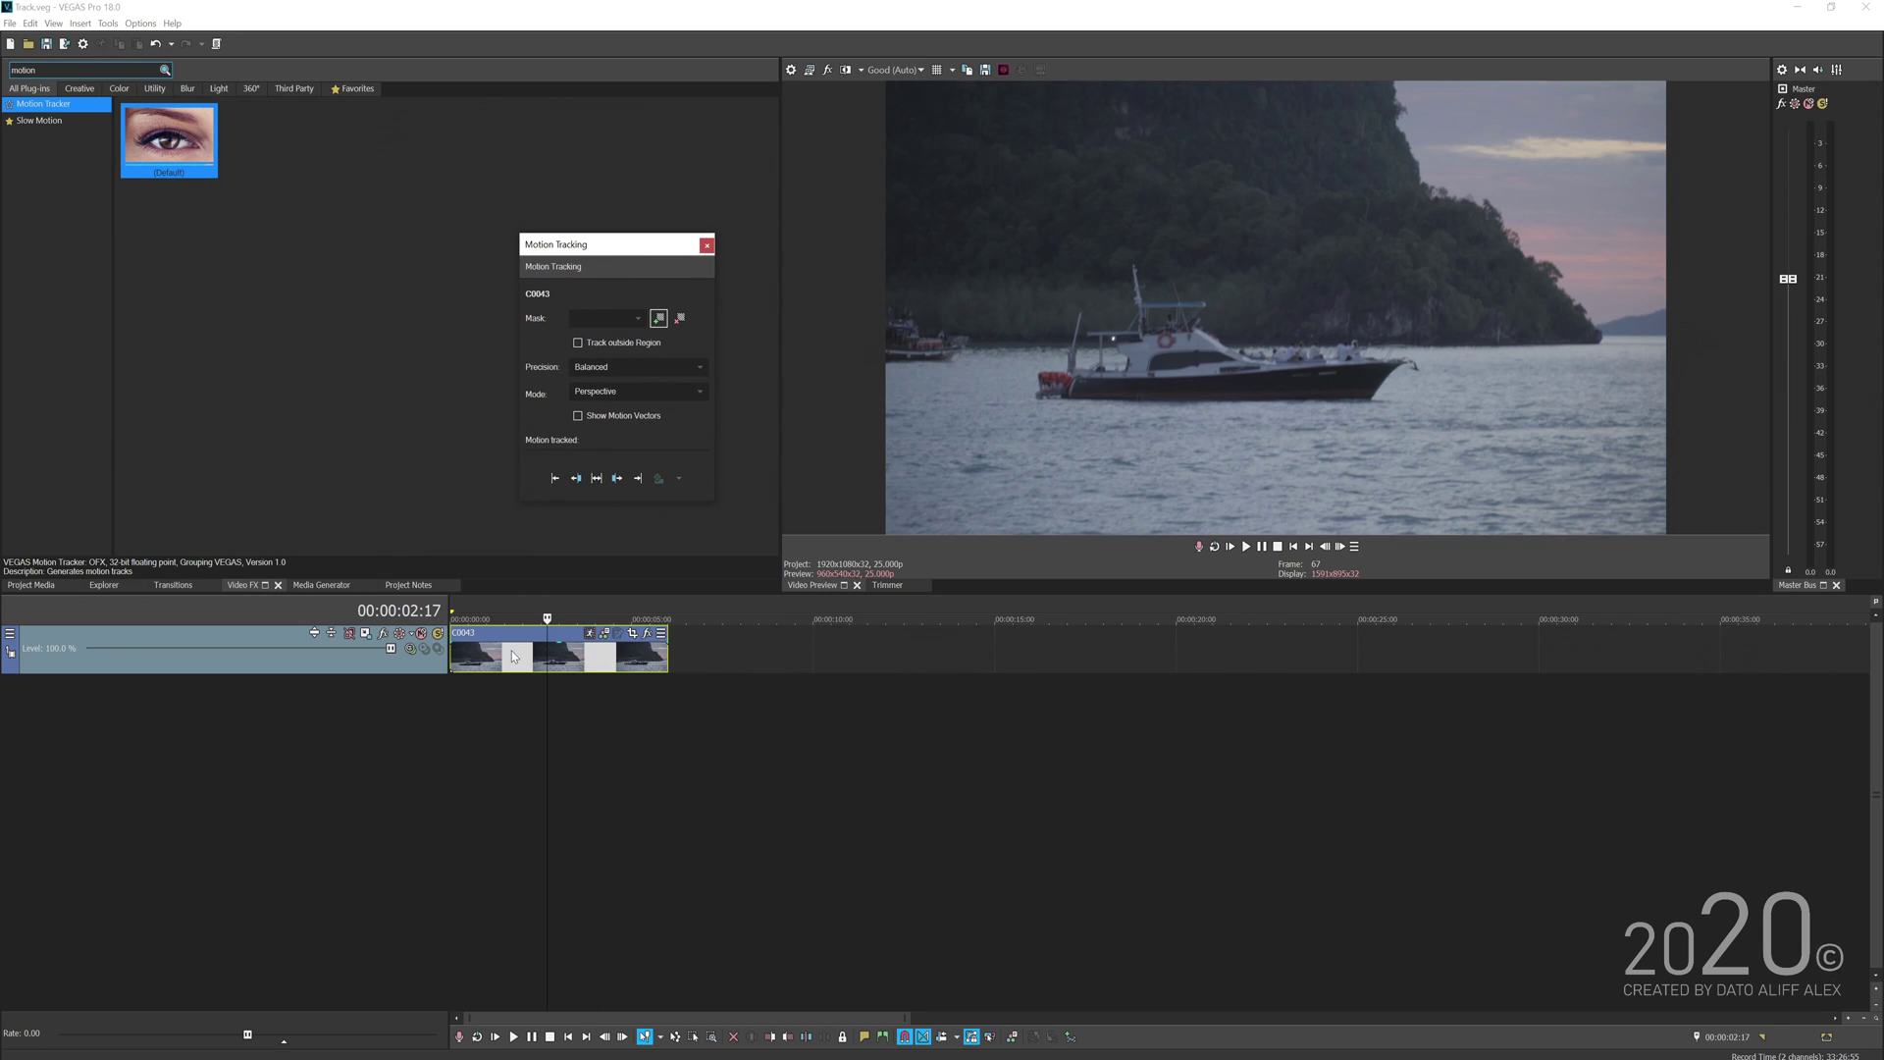
scroll(646, 723, up, 5)
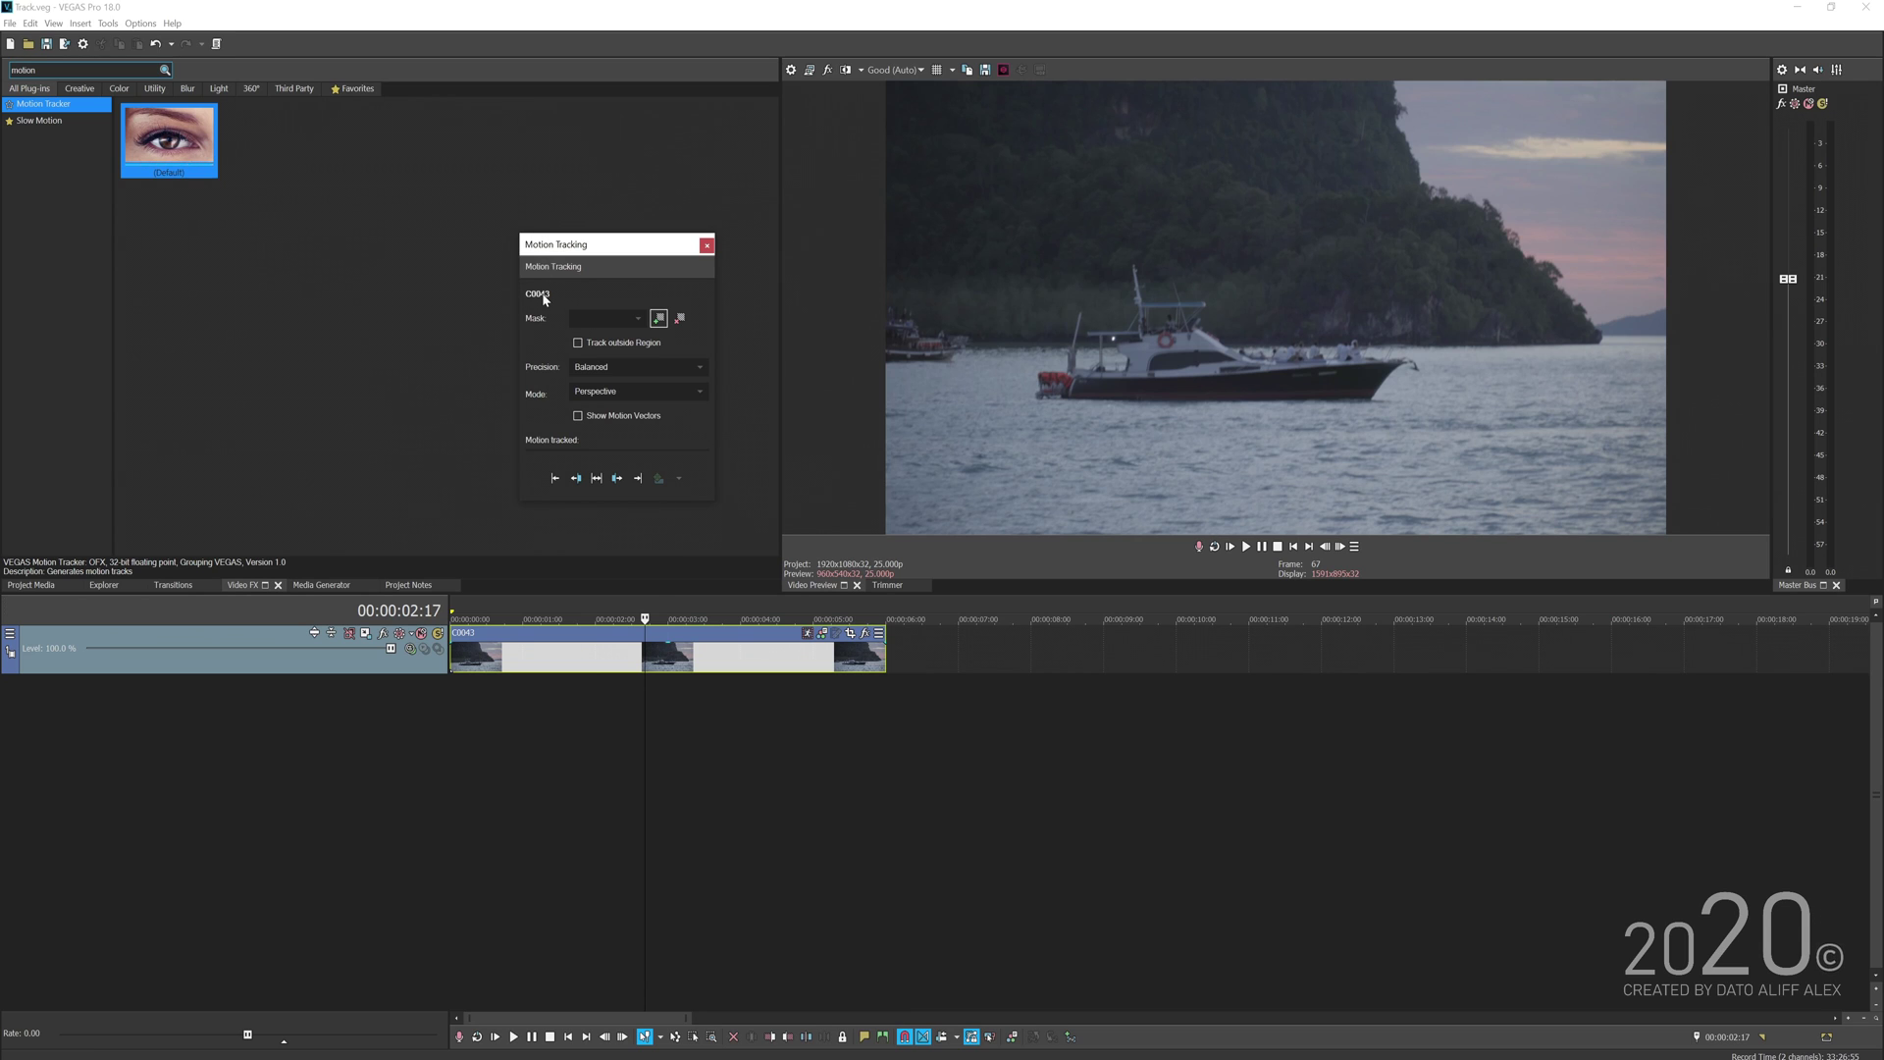
drag(572, 238, 570, 226)
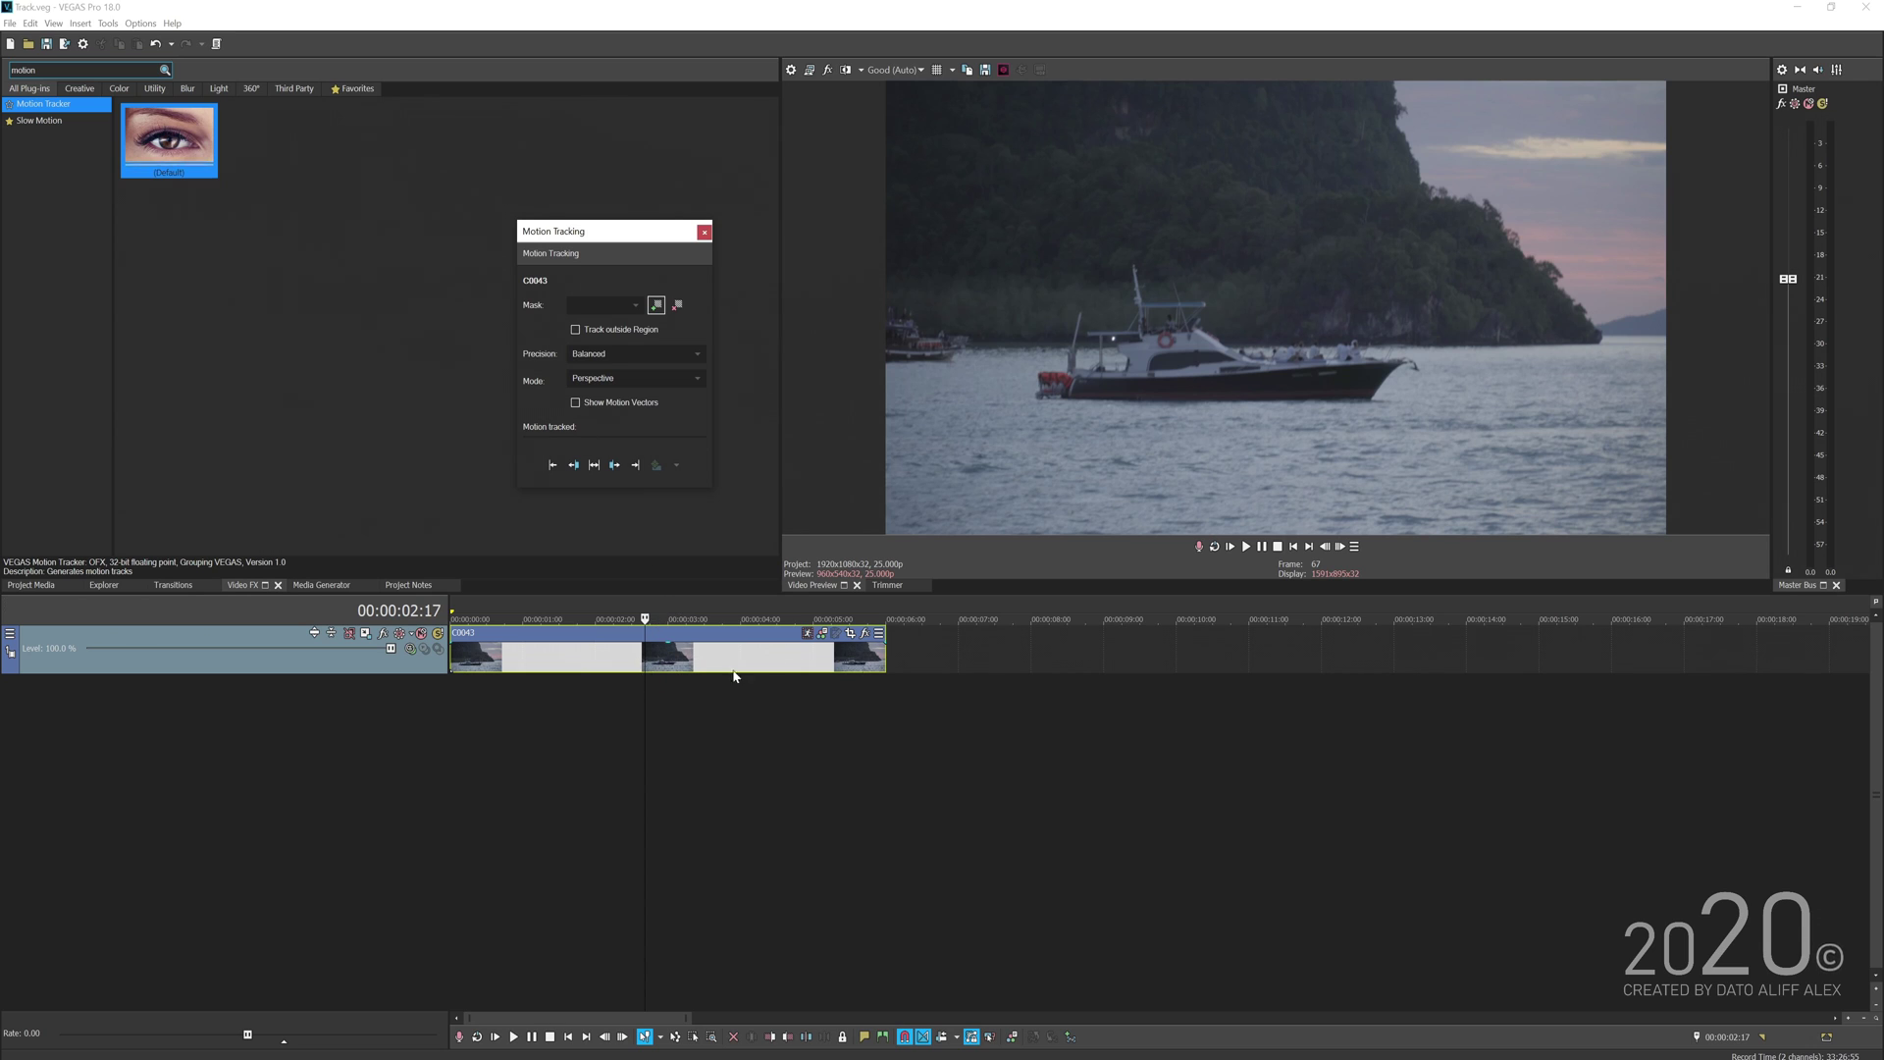
drag(624, 228, 666, 274)
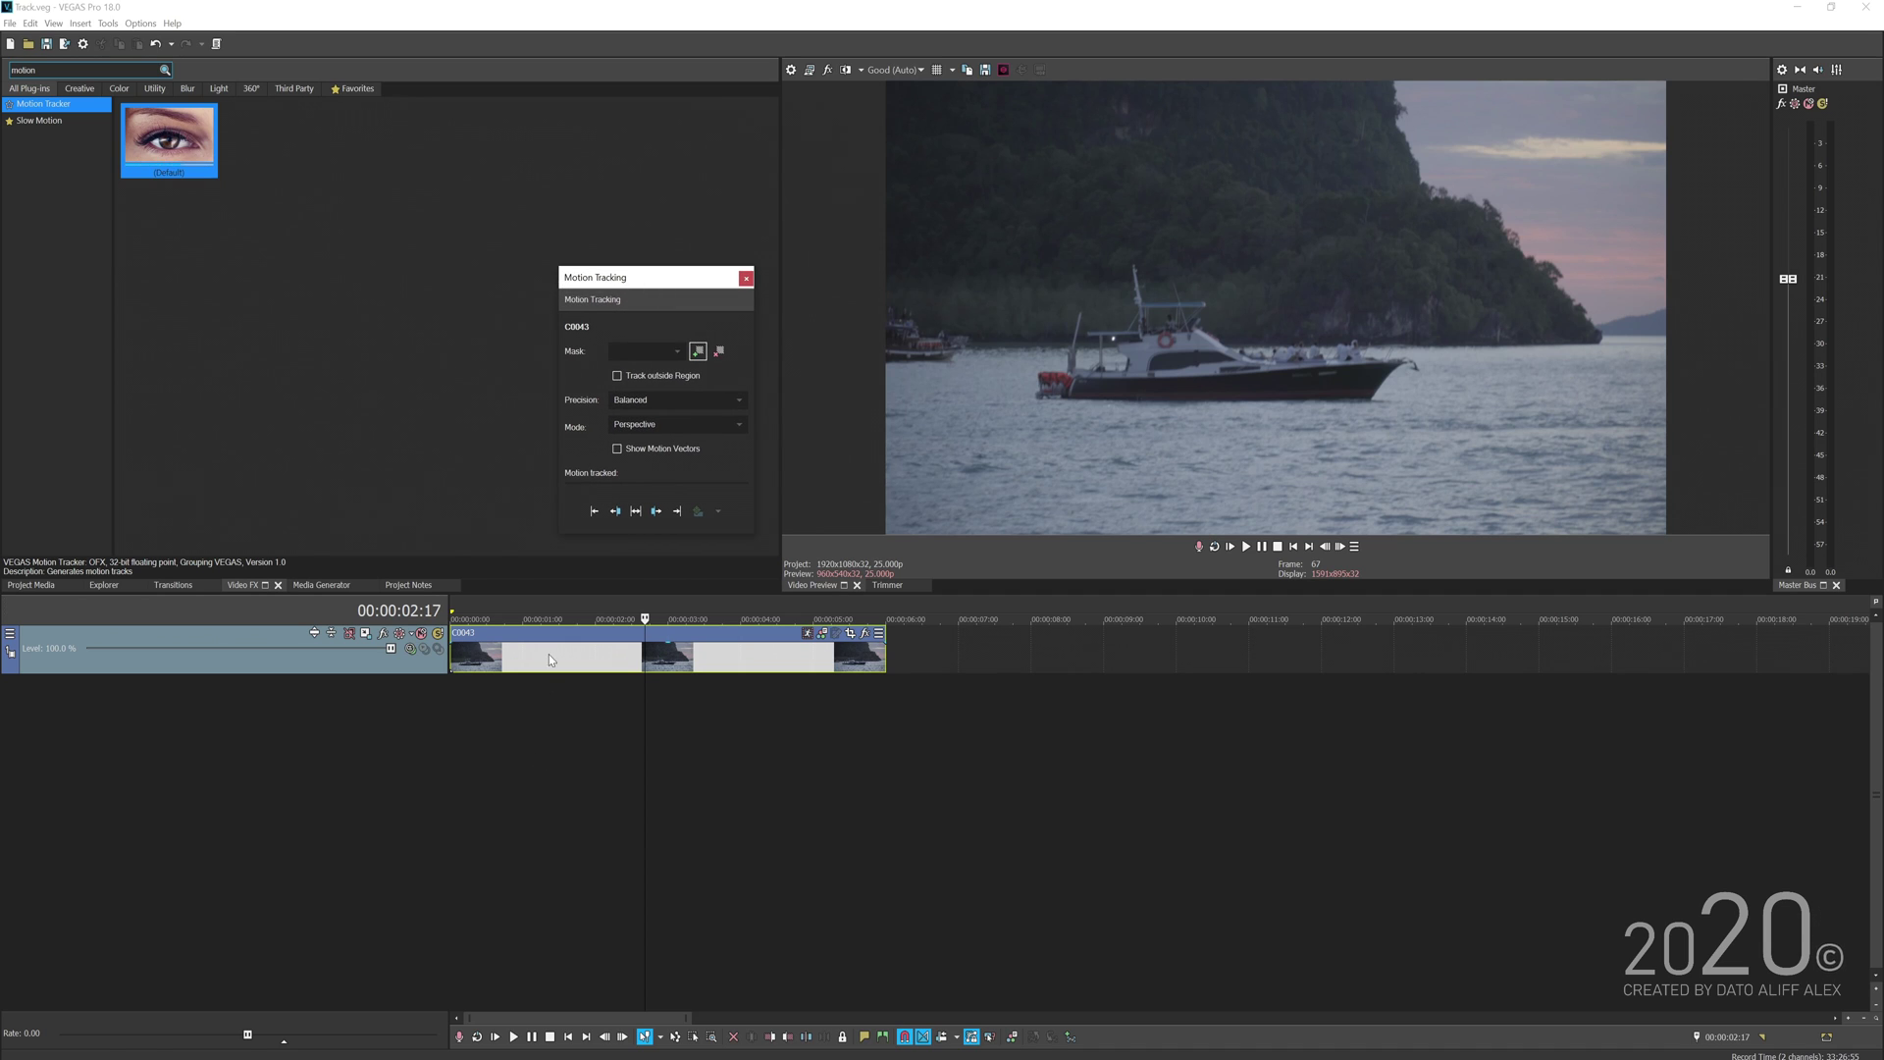
drag(609, 278, 617, 259)
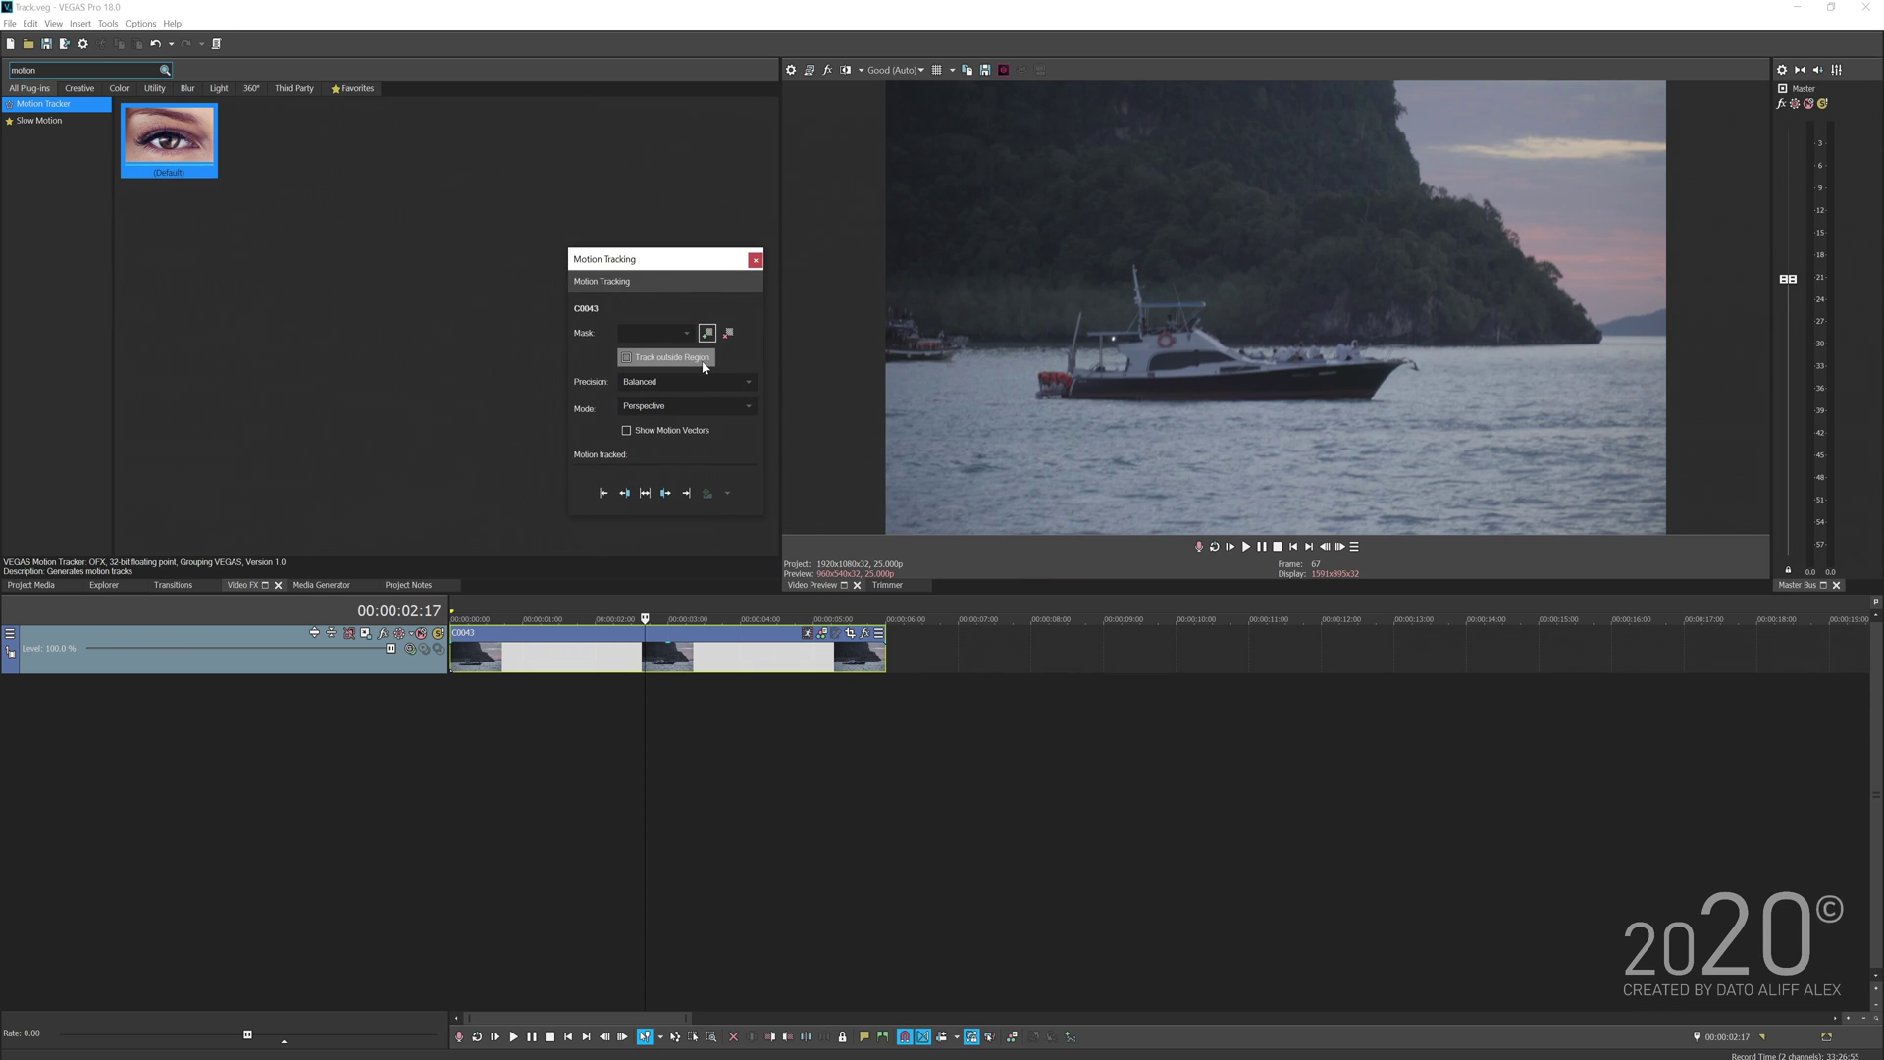
mouse_move(687, 260)
mouse_down()
mouse_move(663, 238)
mouse_move(663, 266)
mouse_up()
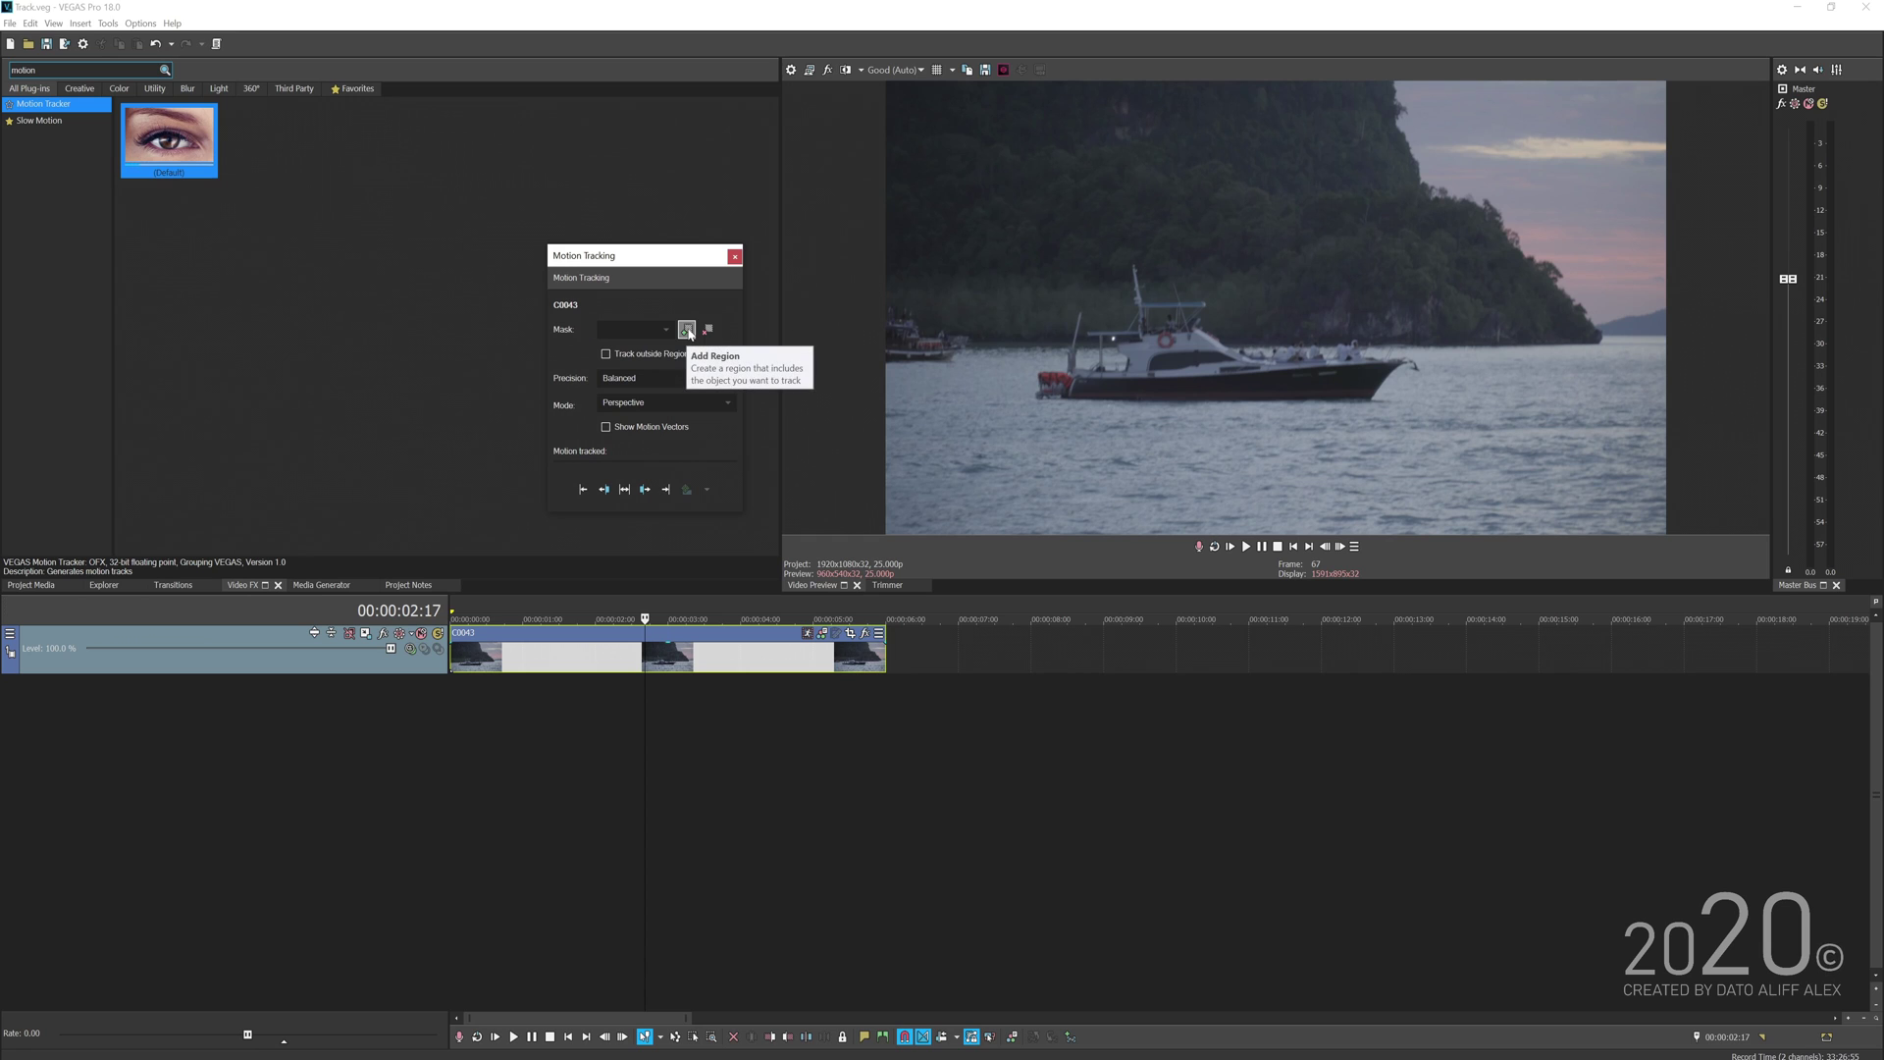
- Add a tracking region and reshape it to fit the side window of the boat's cabin
click(687, 330)
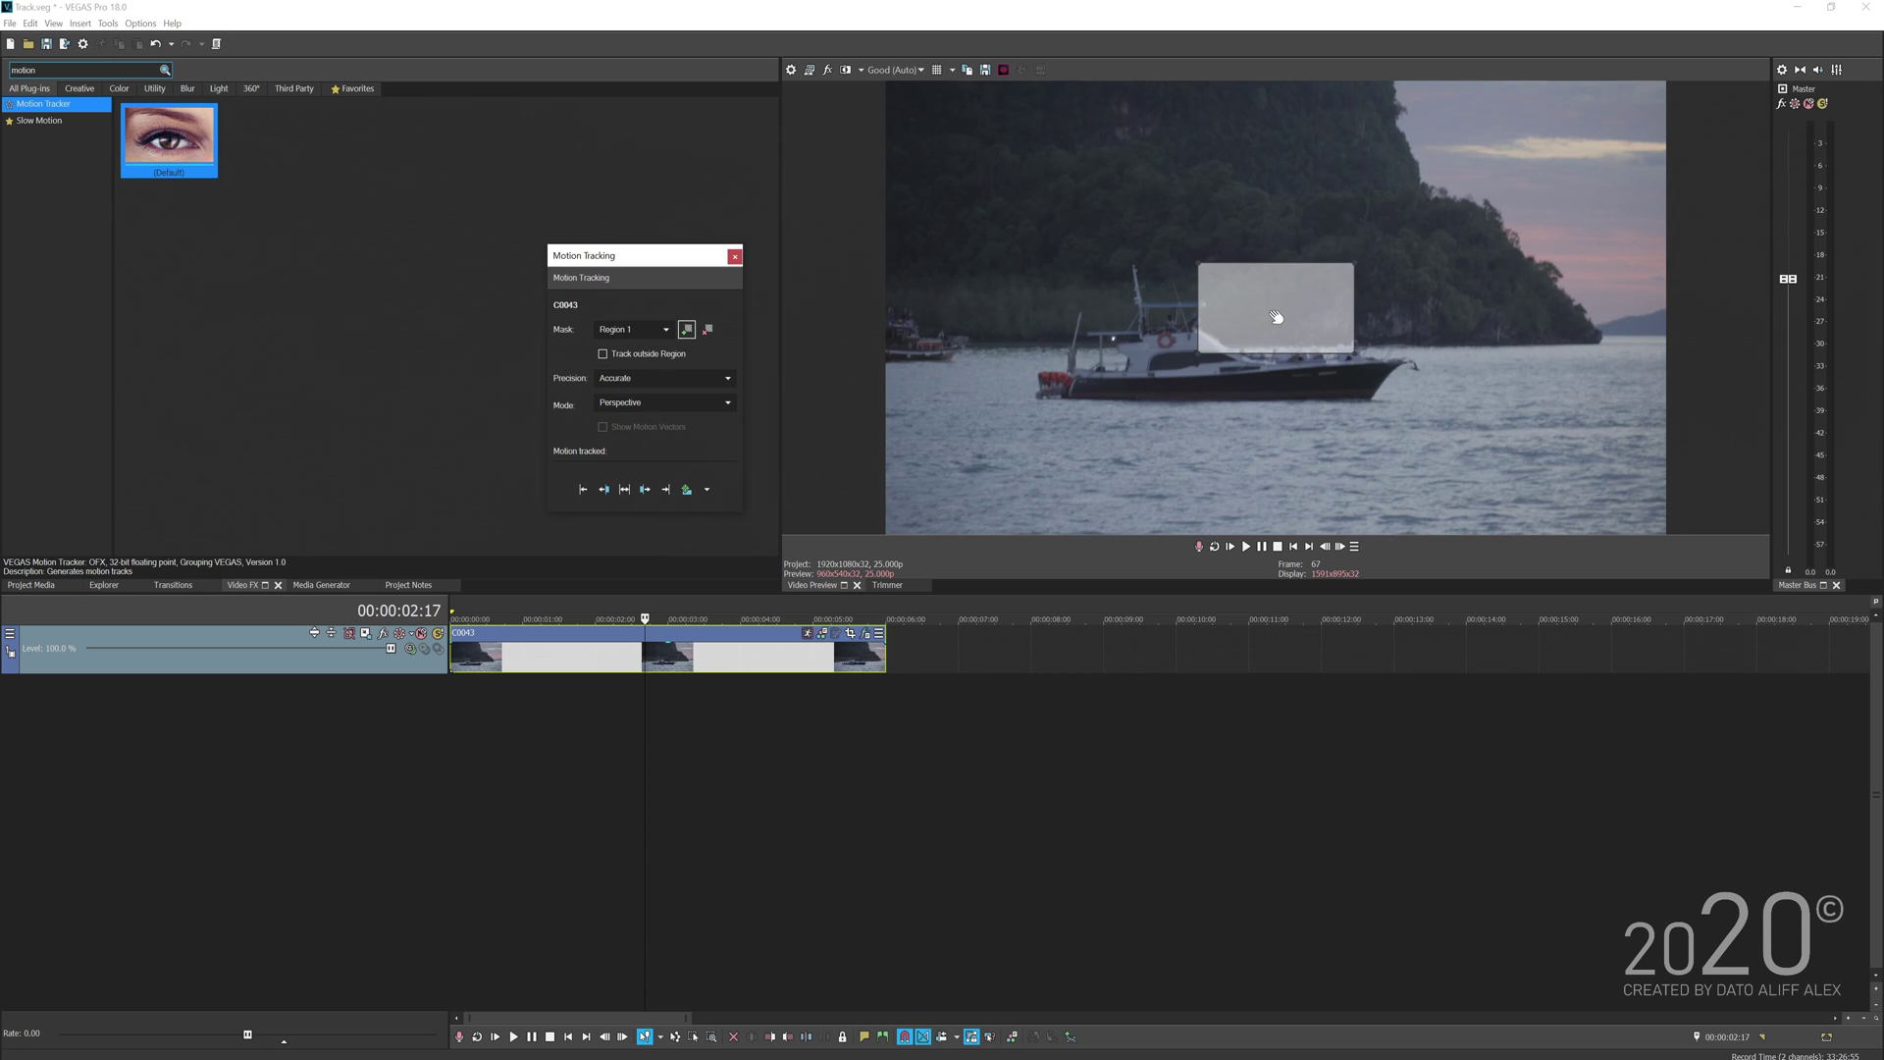
drag(1290, 328, 1224, 353)
drag(1115, 407, 1153, 372)
drag(1268, 403, 1238, 365)
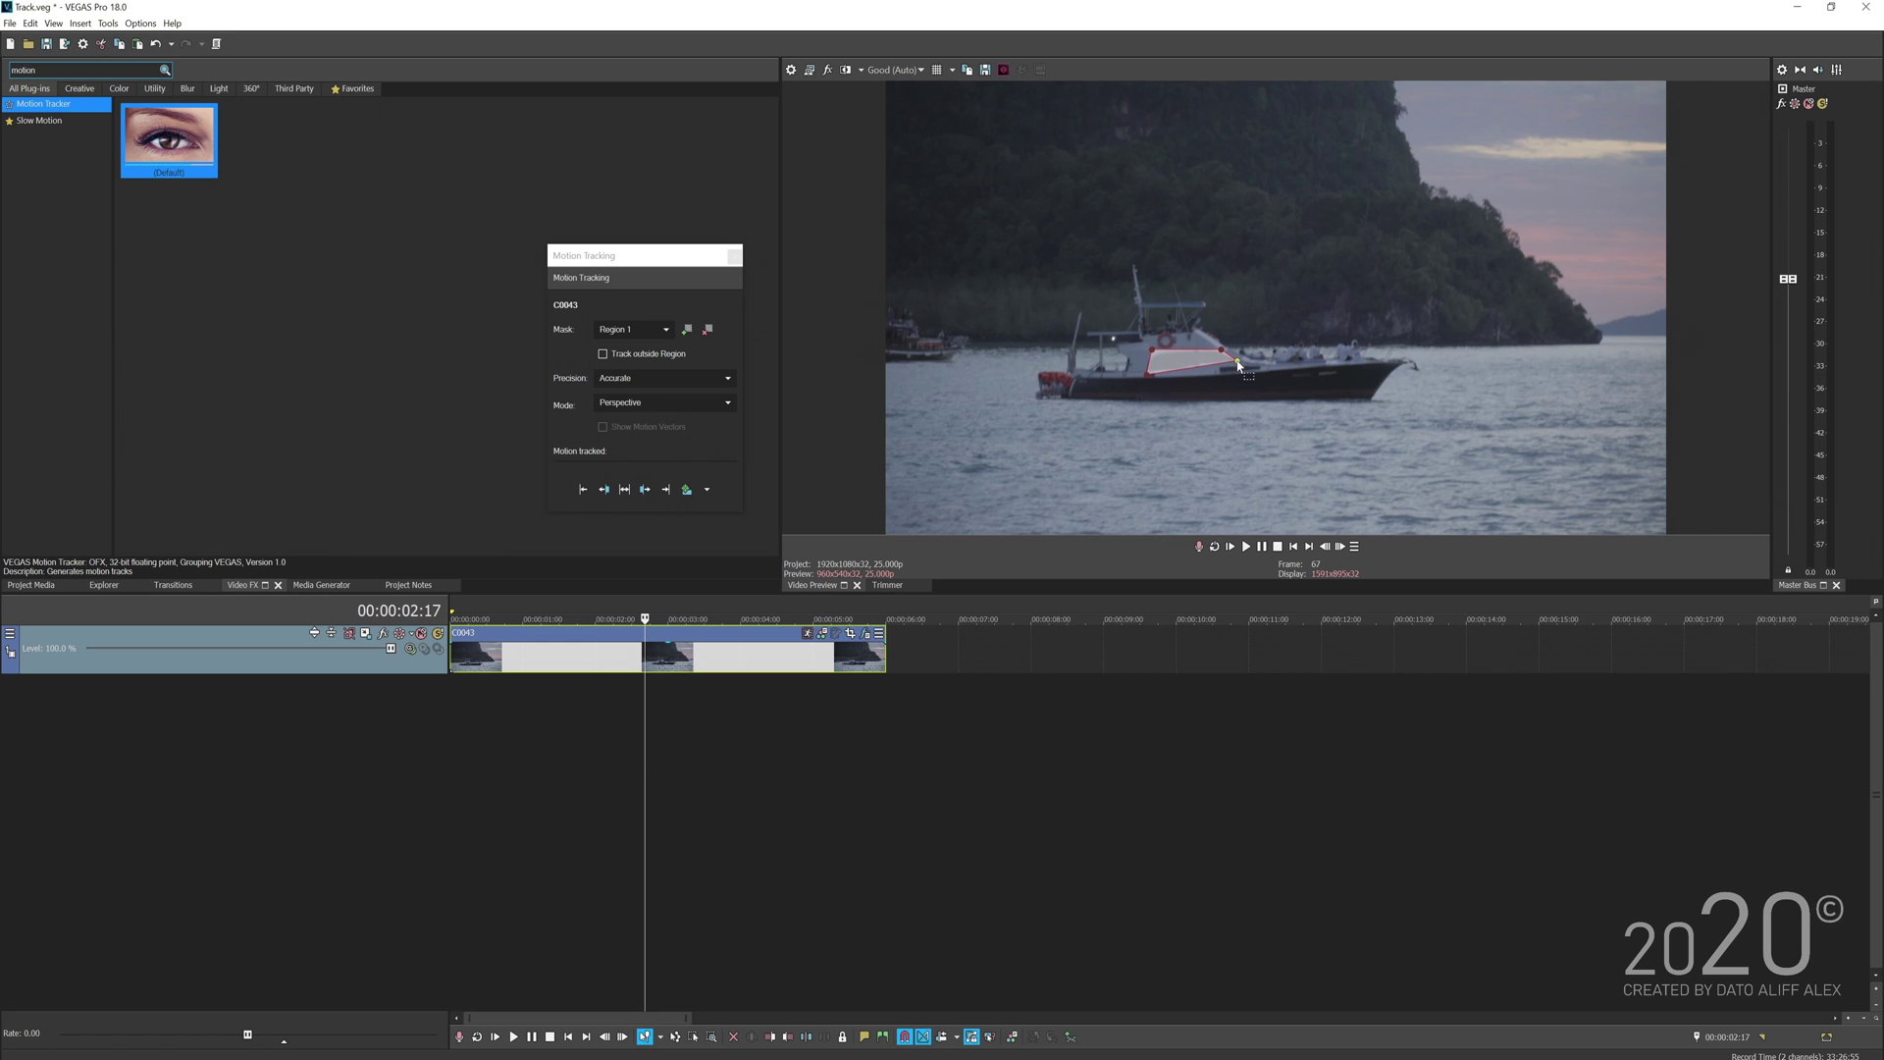
- Go to 00:00:01:19 and reposition the tracking region over the boat's cabin window
click(565, 649)
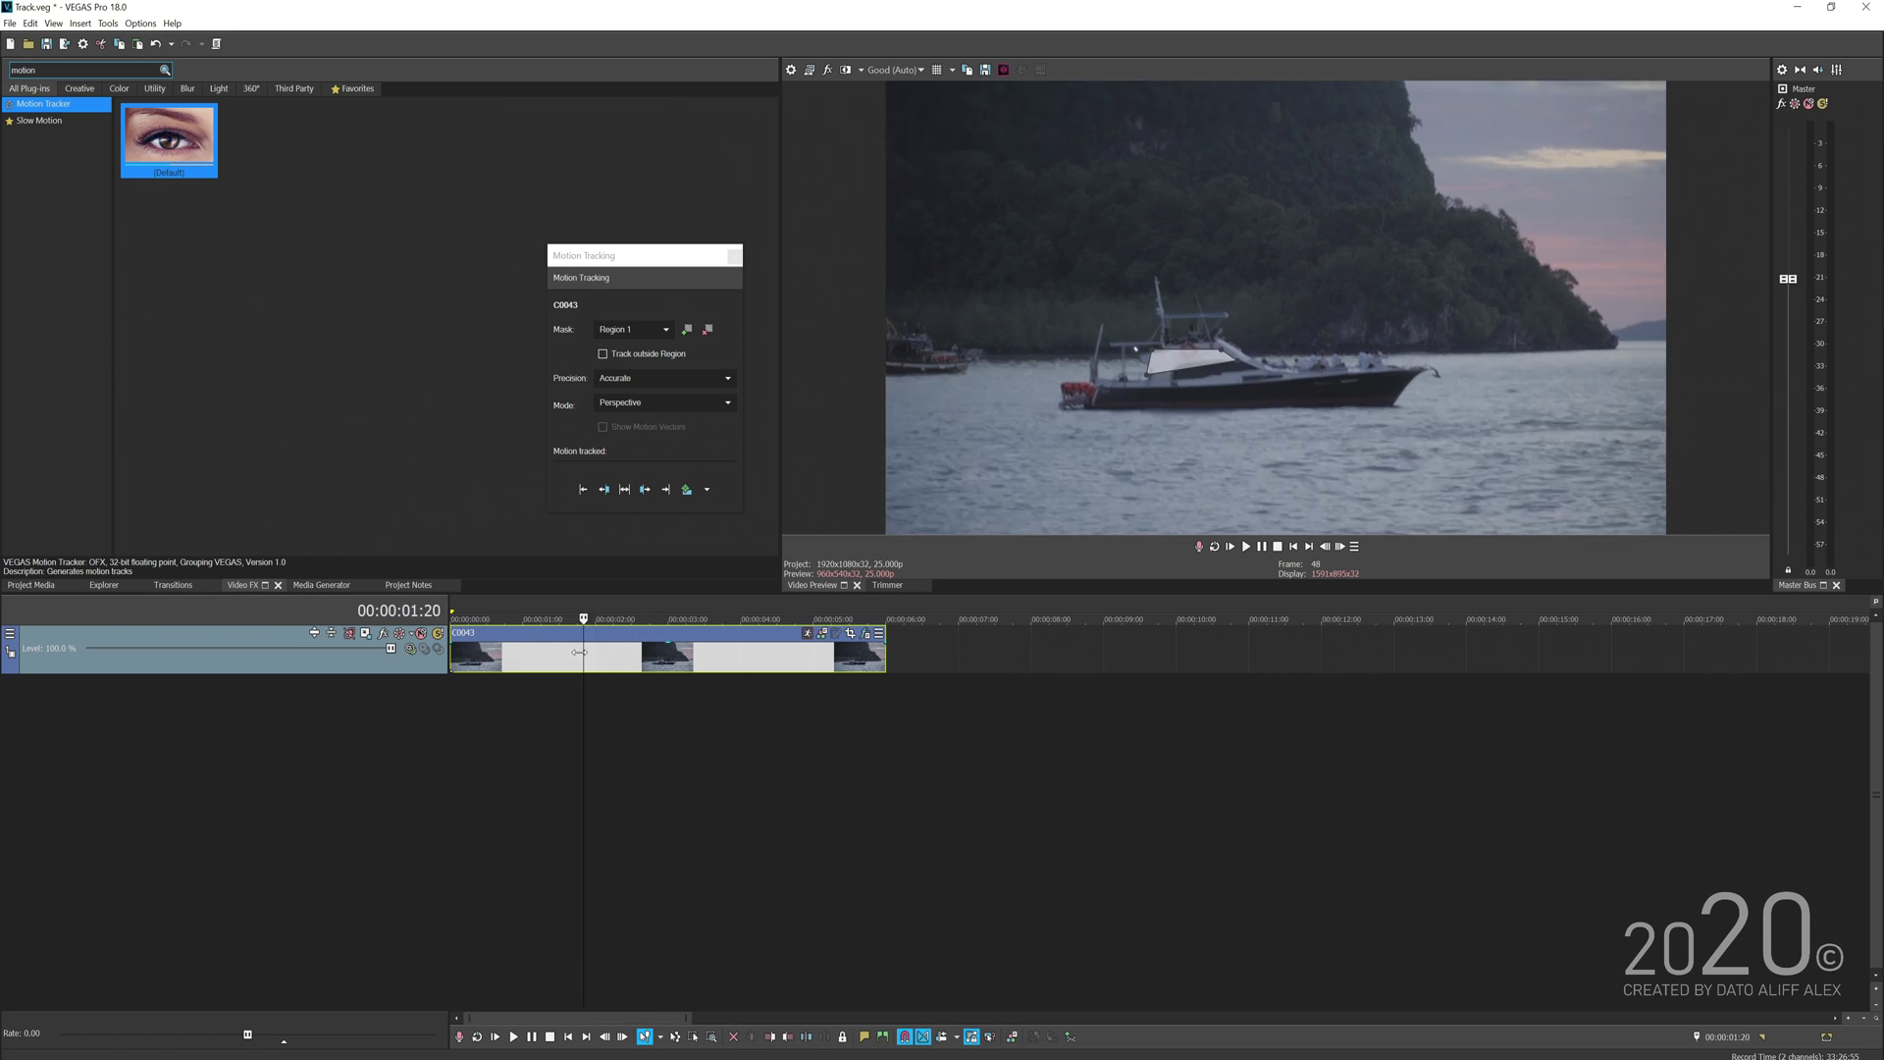
mouse_move(569, 650)
mouse_down()
mouse_move(648, 653)
mouse_move(579, 650)
mouse_up()
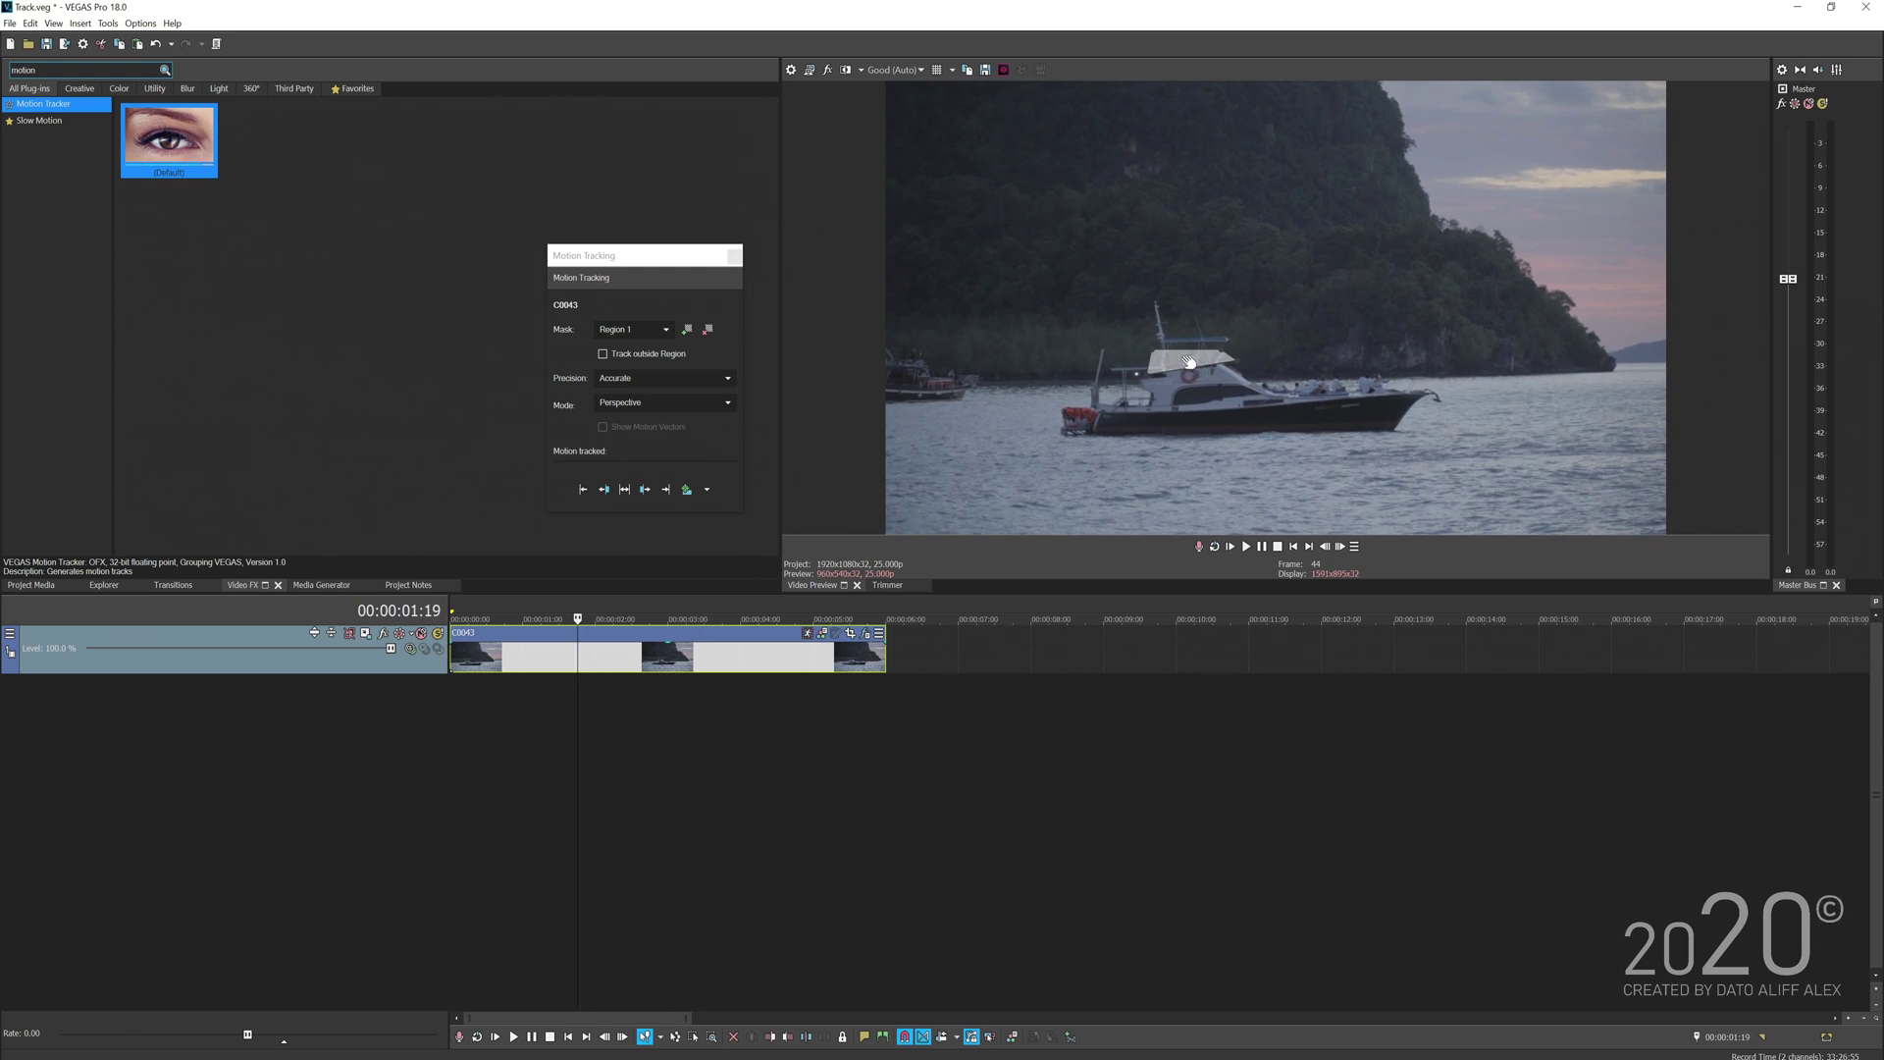
drag(1210, 386, 1212, 394)
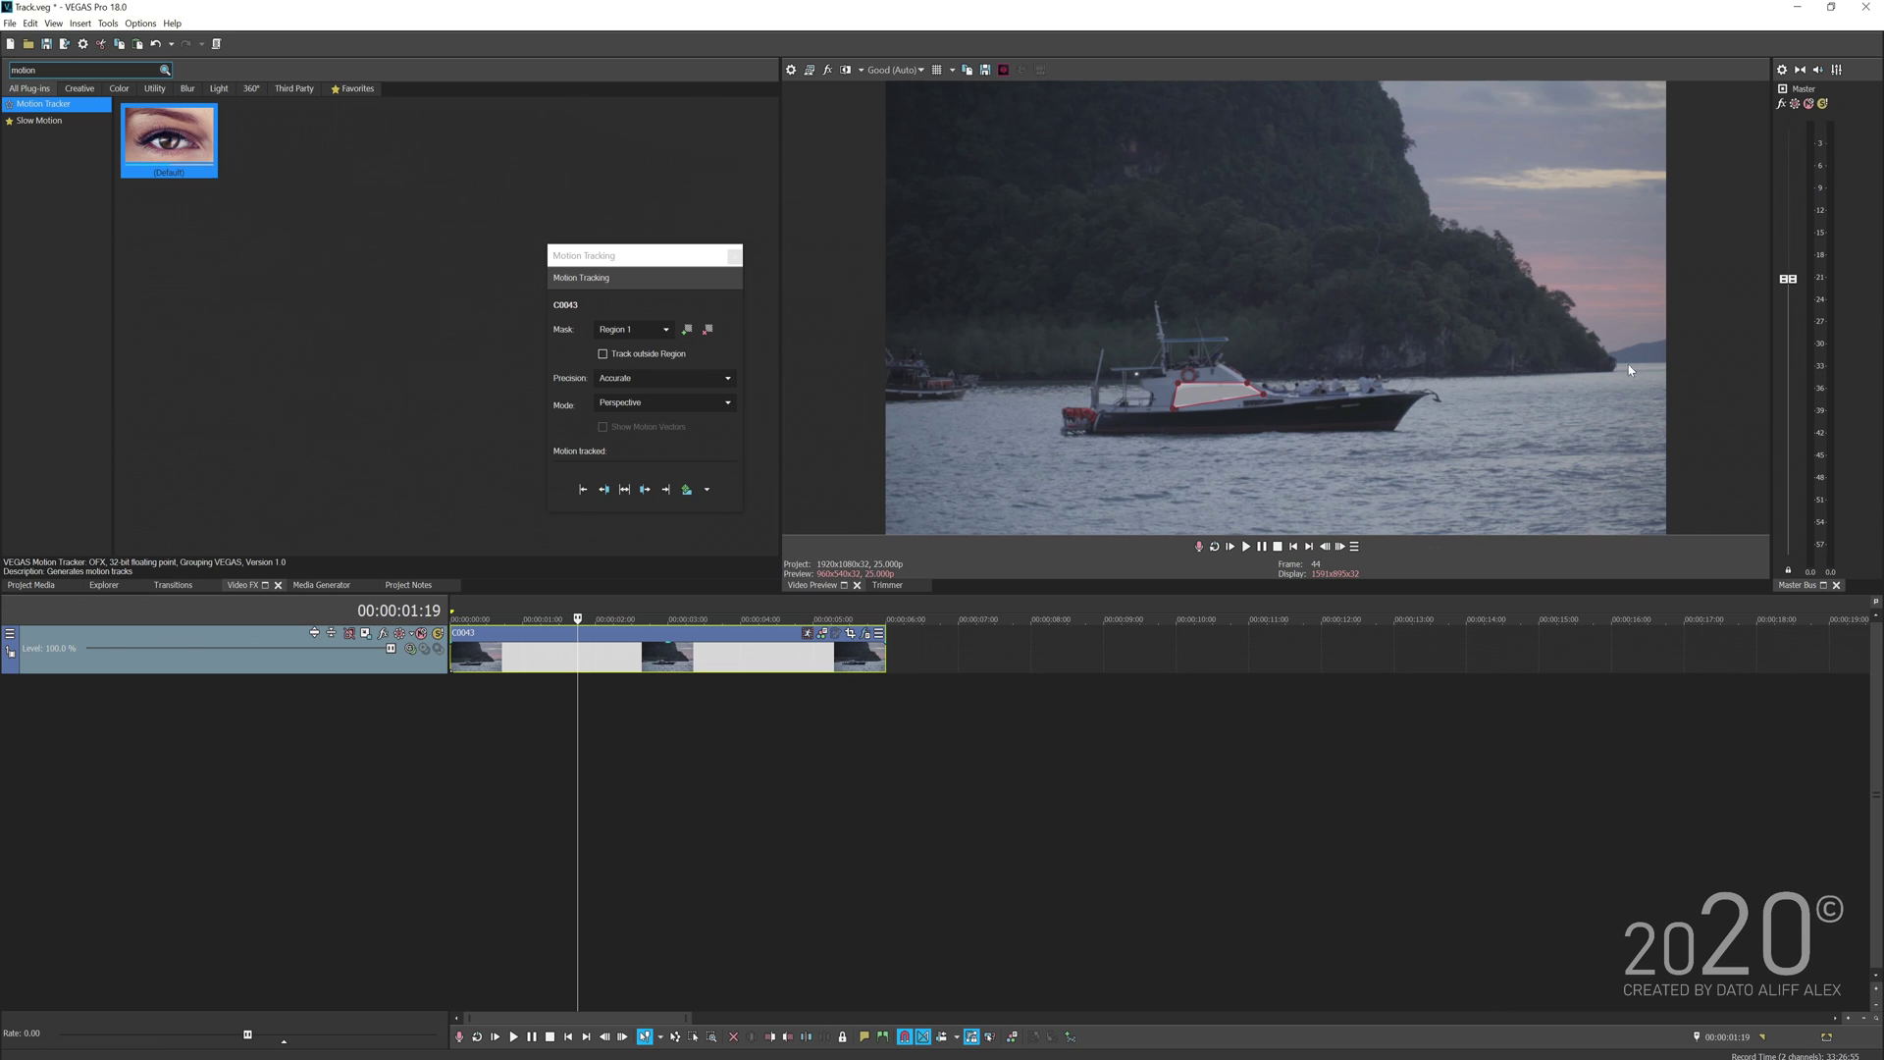
- Leave Track outside Region off, keep the precision at Accurate, and set the tracking mode to Rotation & Location
click(602, 355)
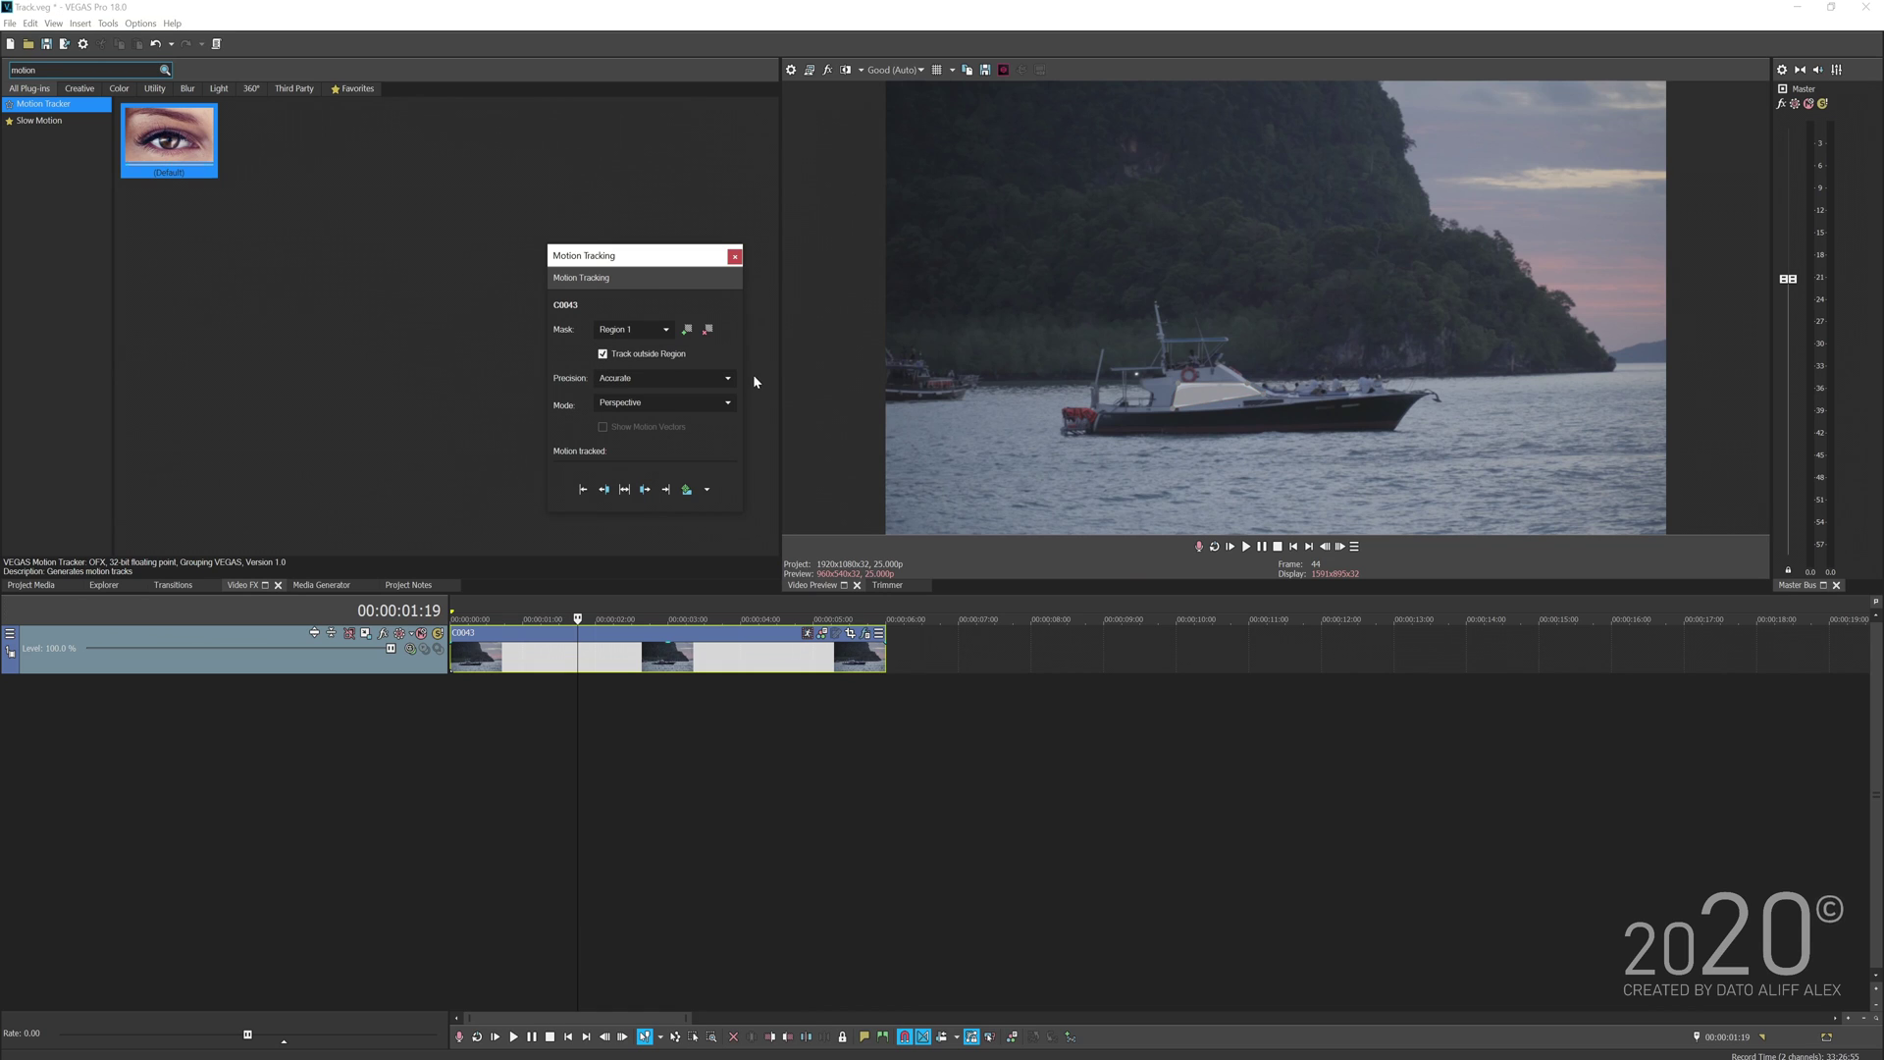
click(602, 354)
click(618, 379)
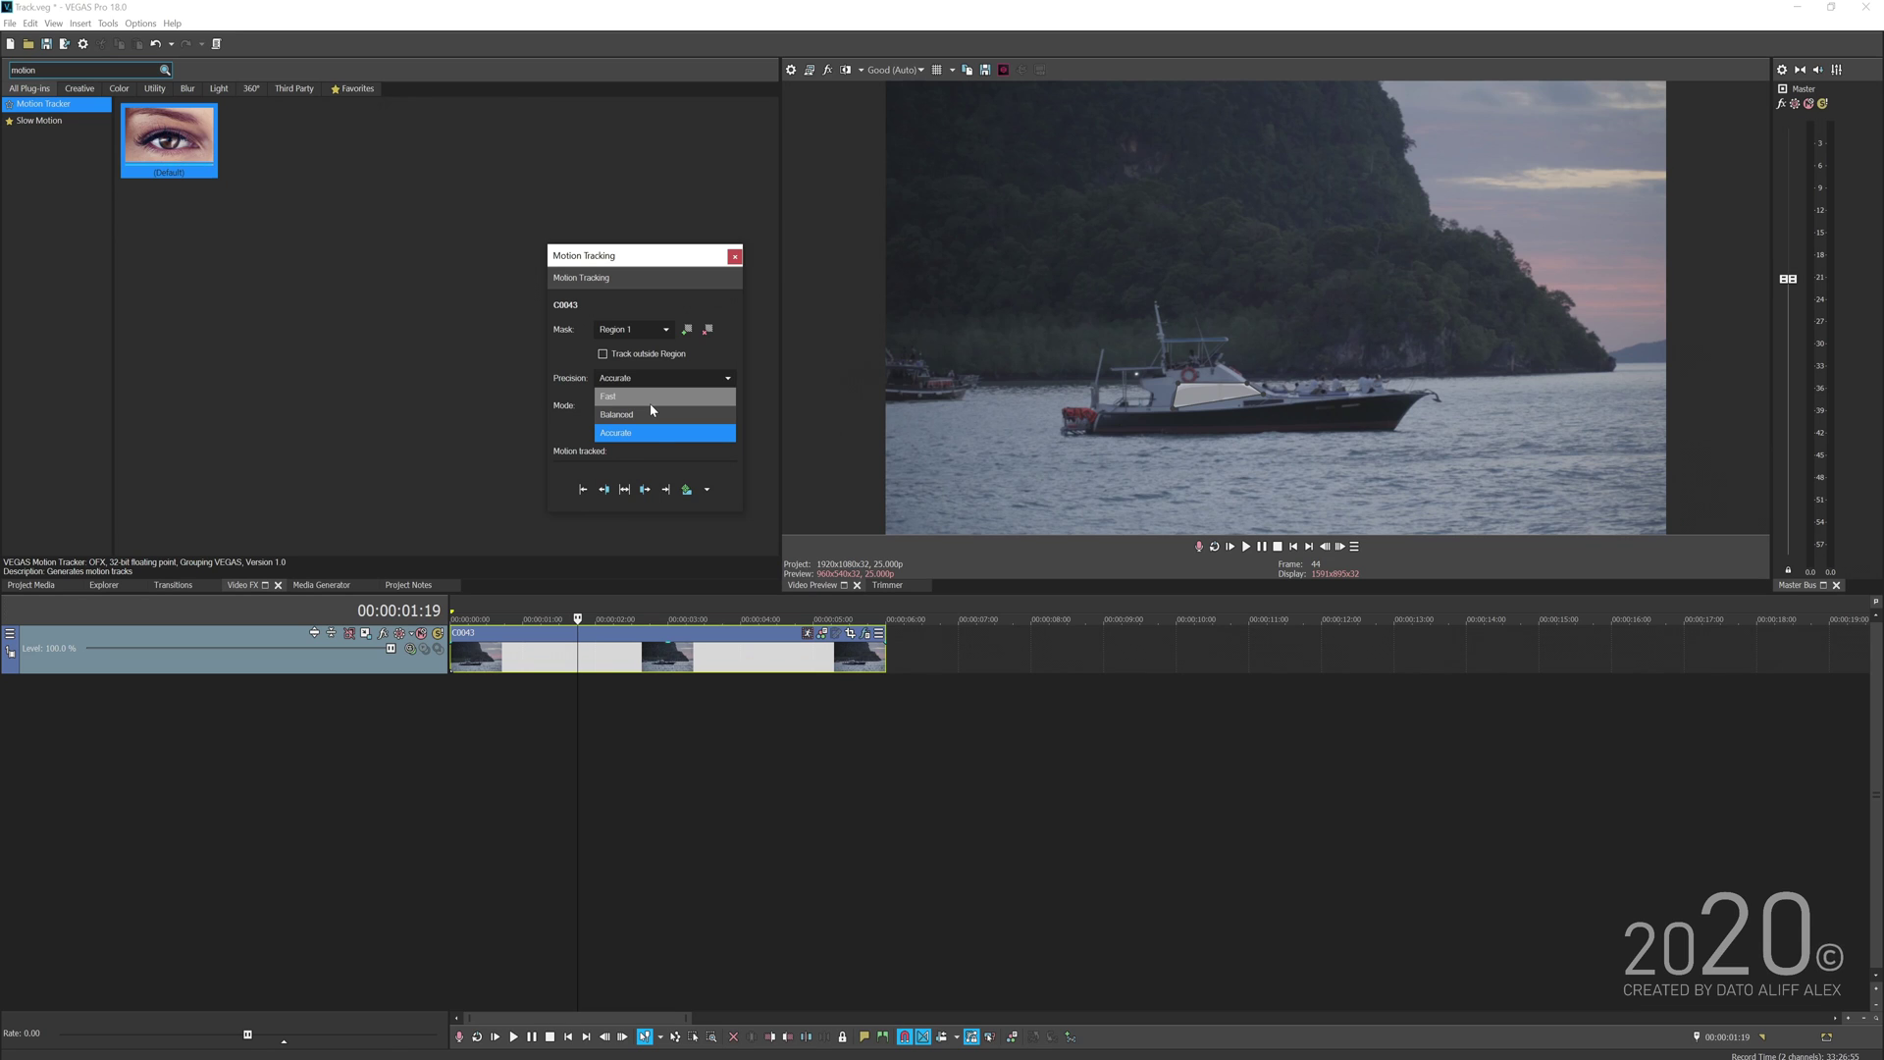
click(648, 432)
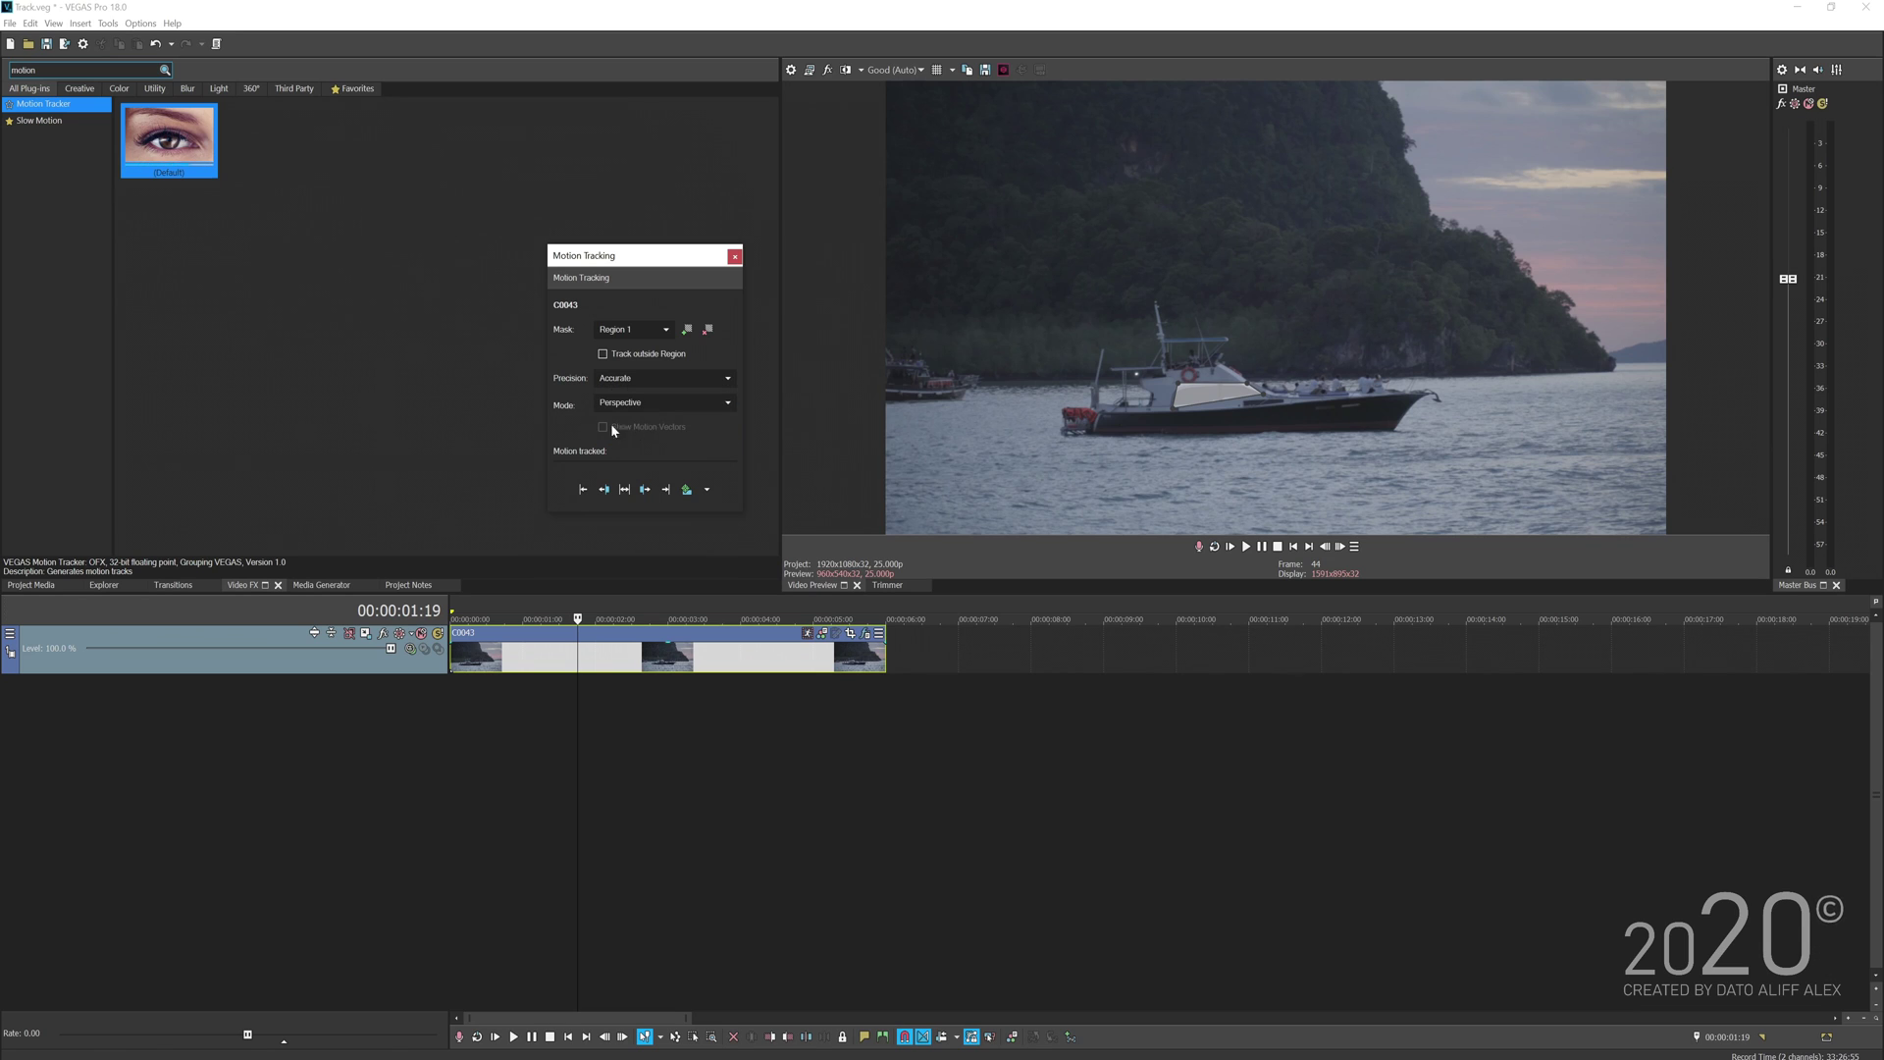
click(643, 403)
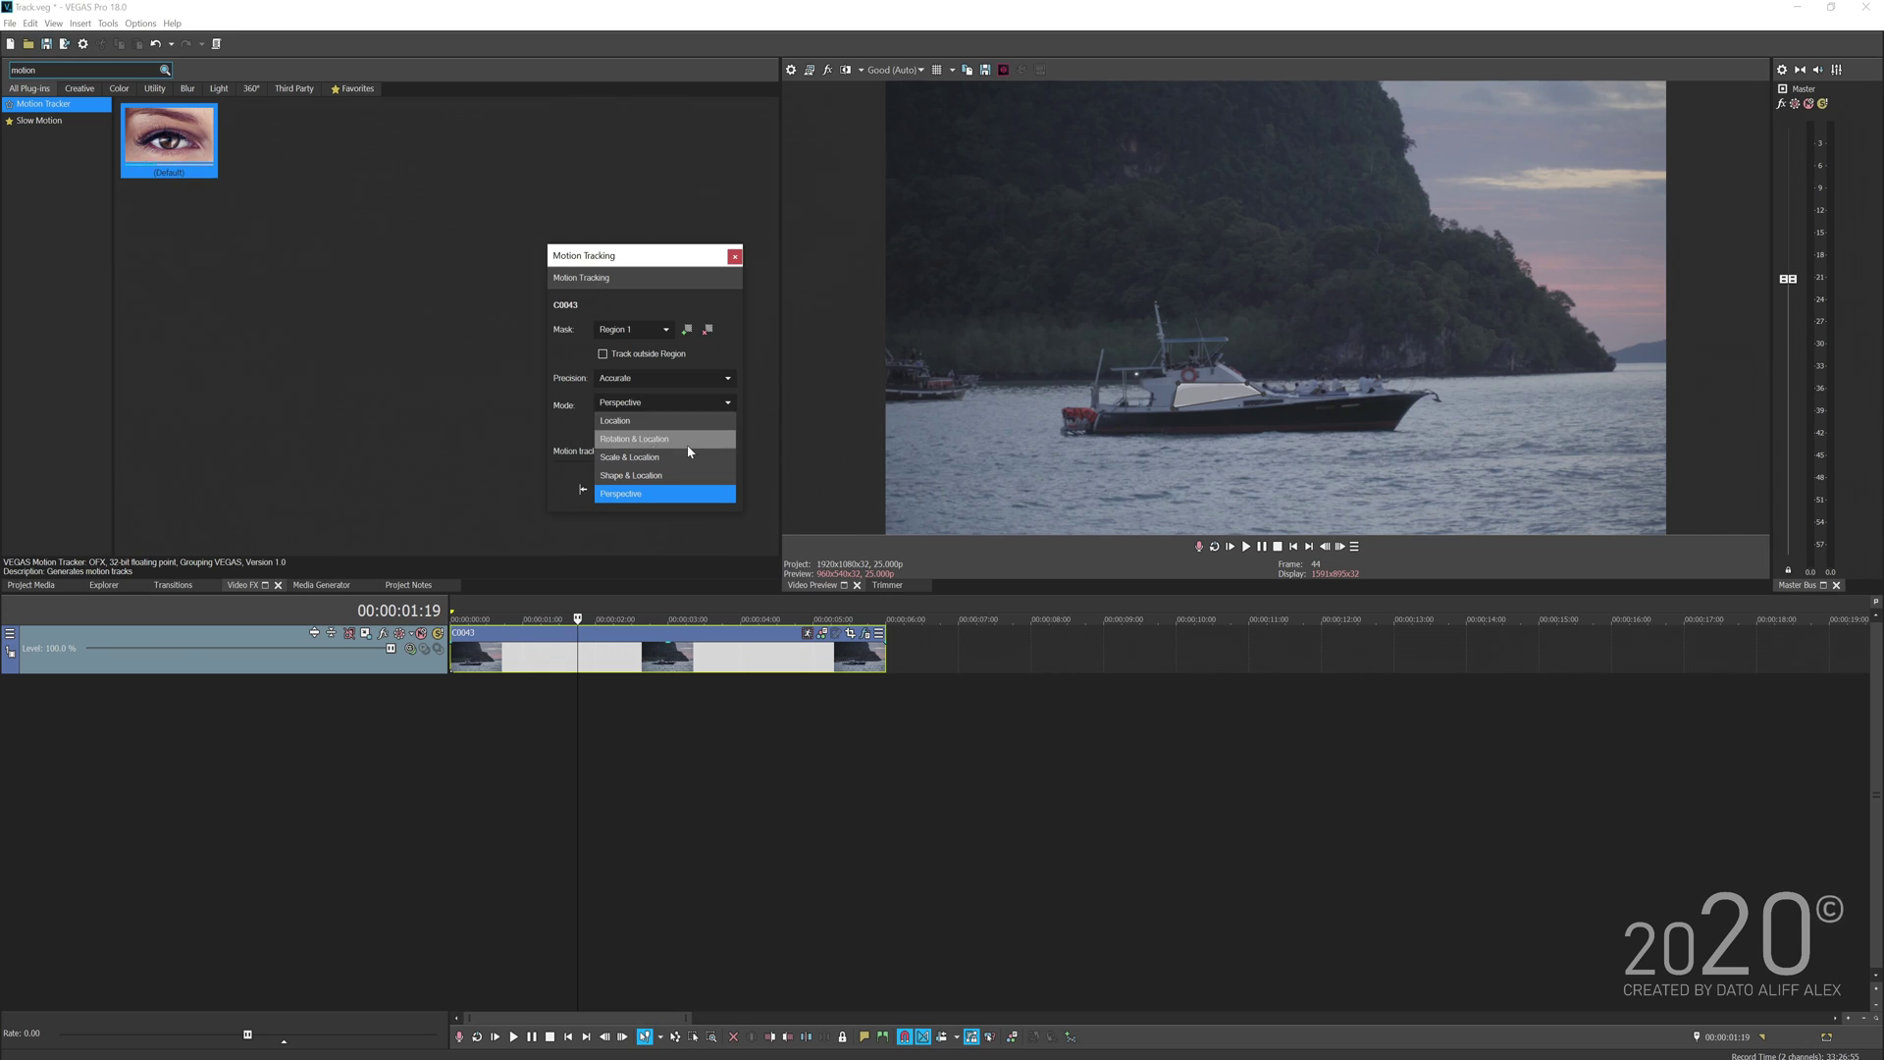
click(662, 442)
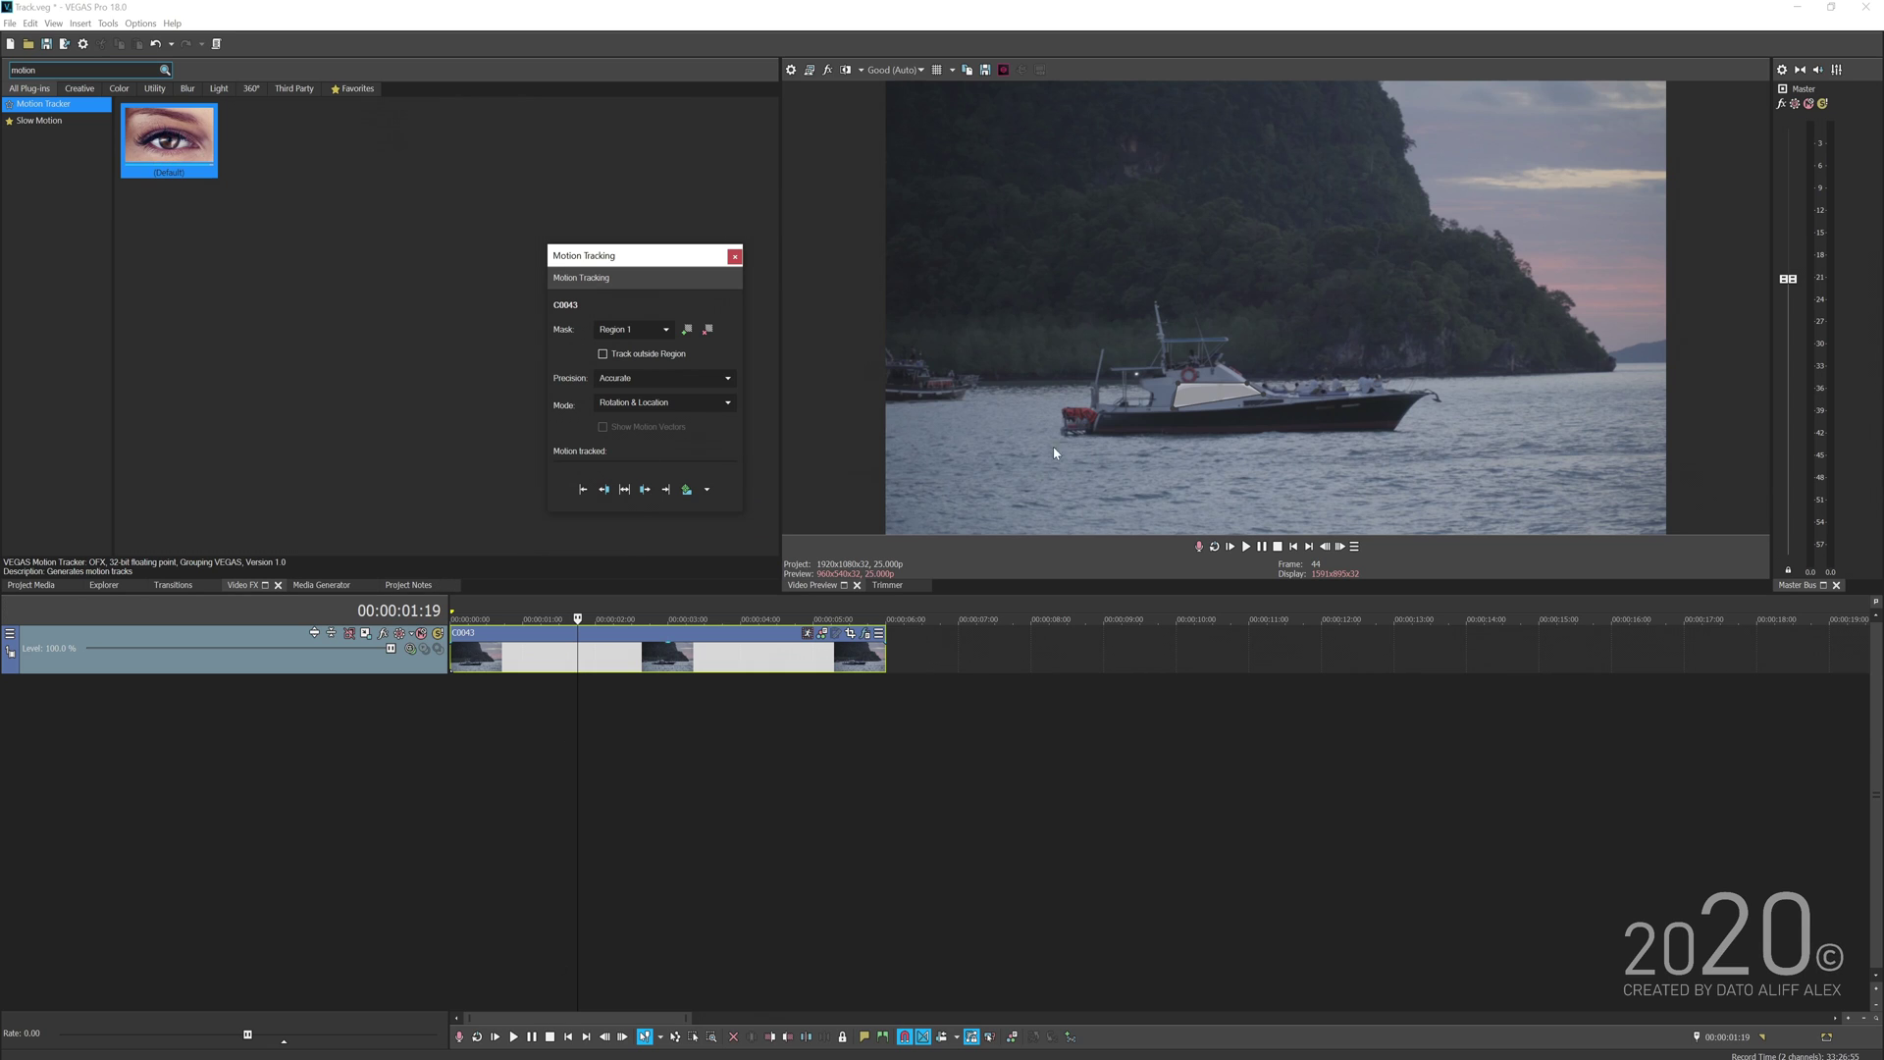
- Track the cabin window region forward to the end of the clip and scrub the clip to check the tracking
click(1217, 405)
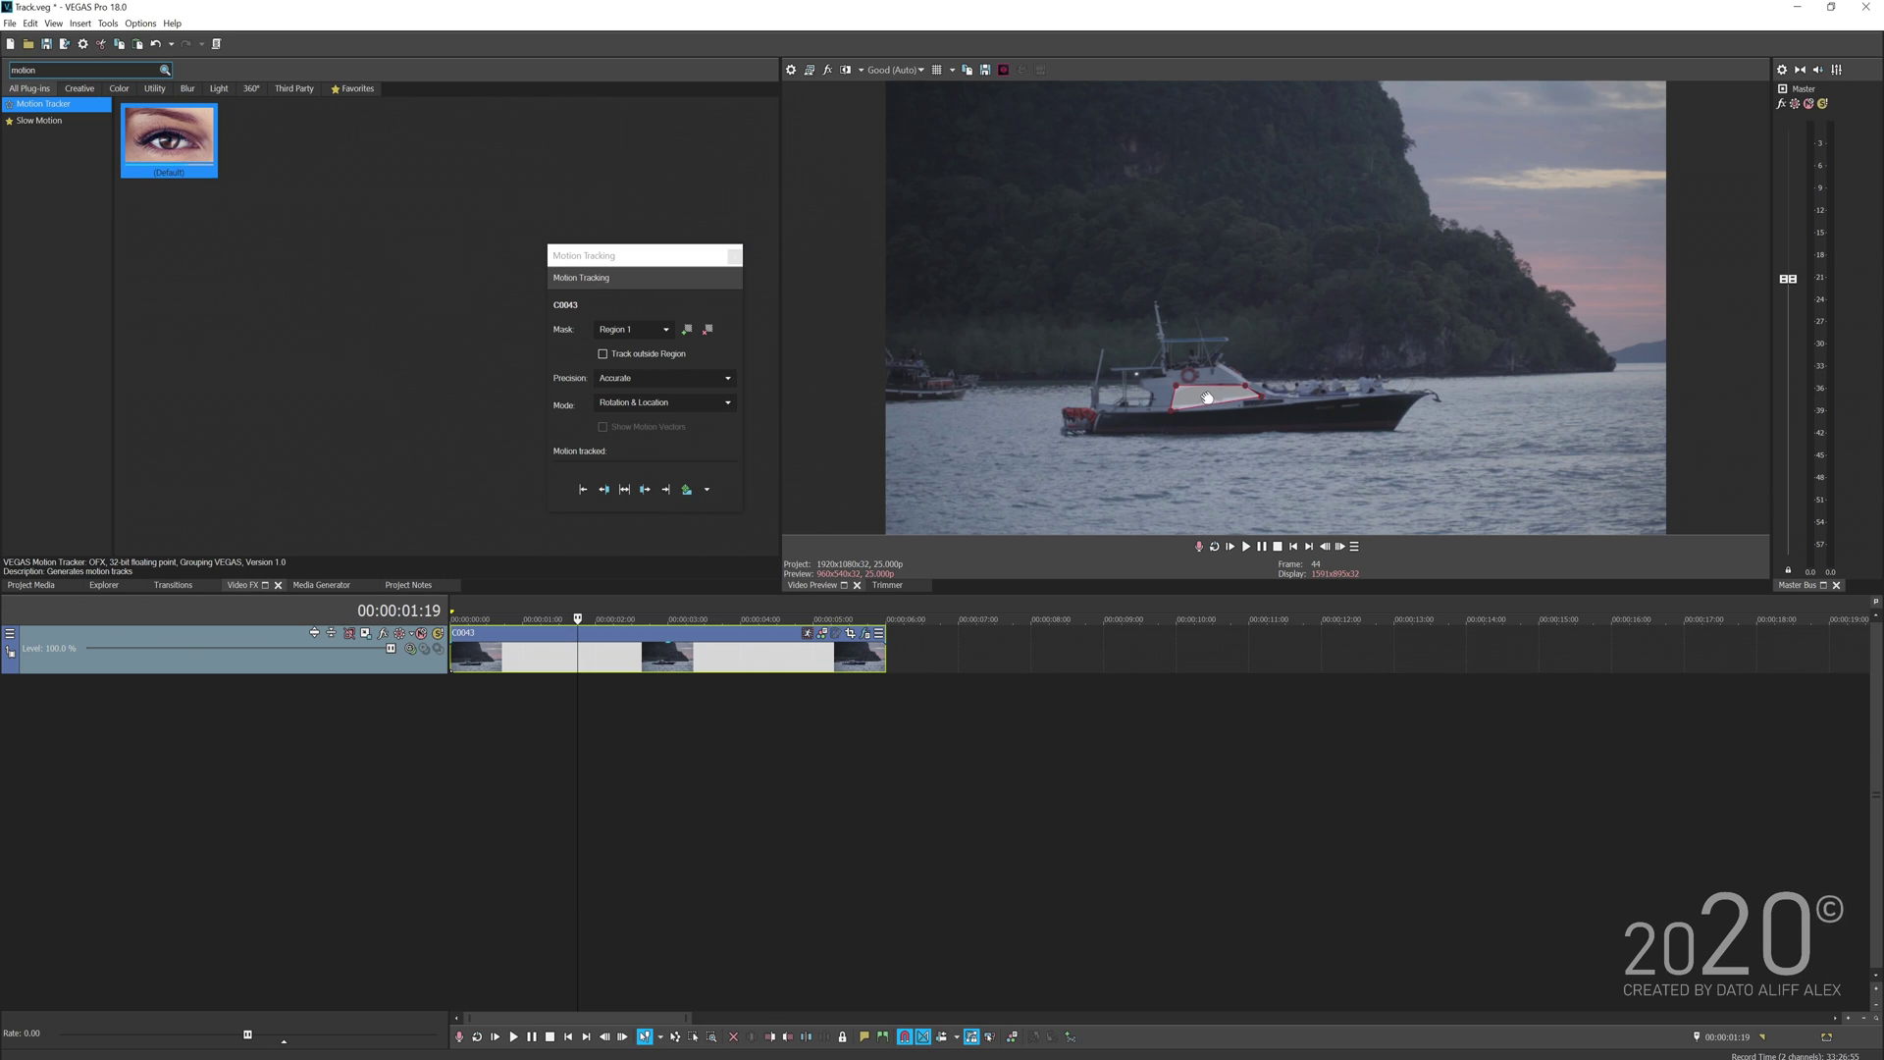
click(624, 488)
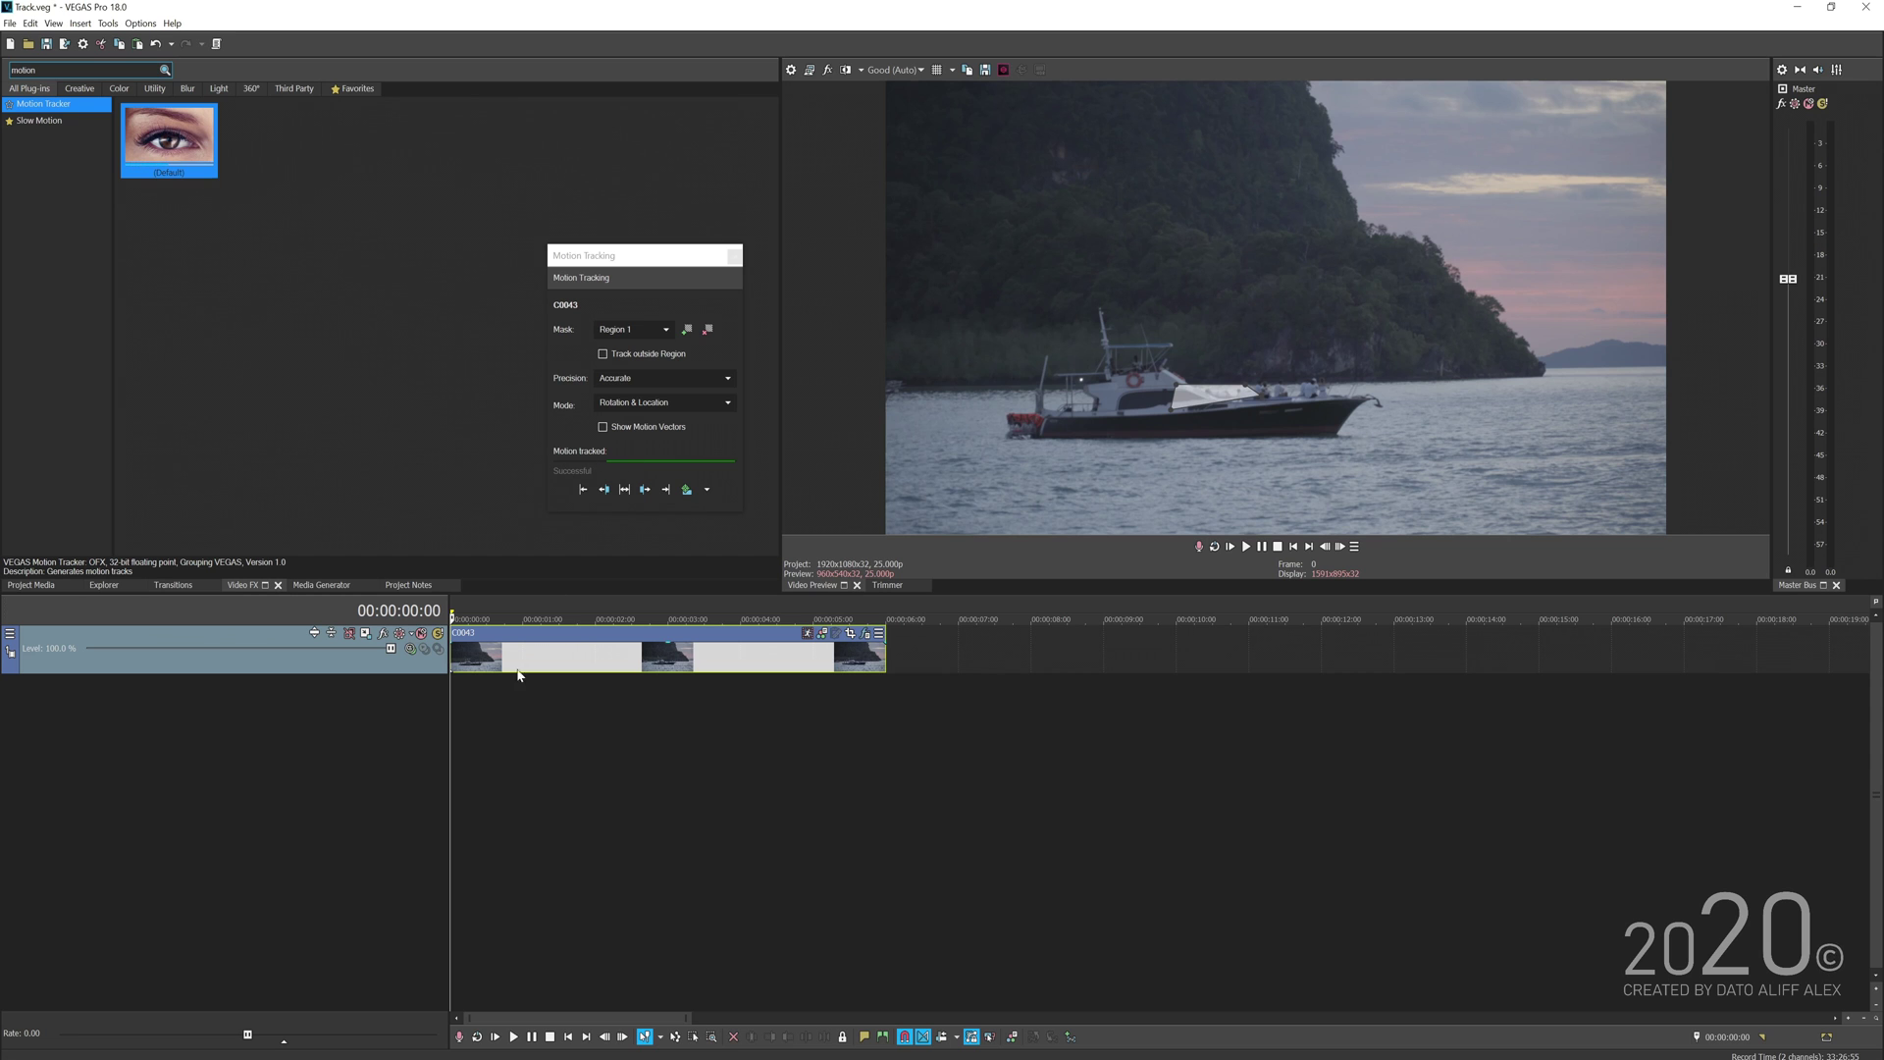
drag(451, 714, 603, 723)
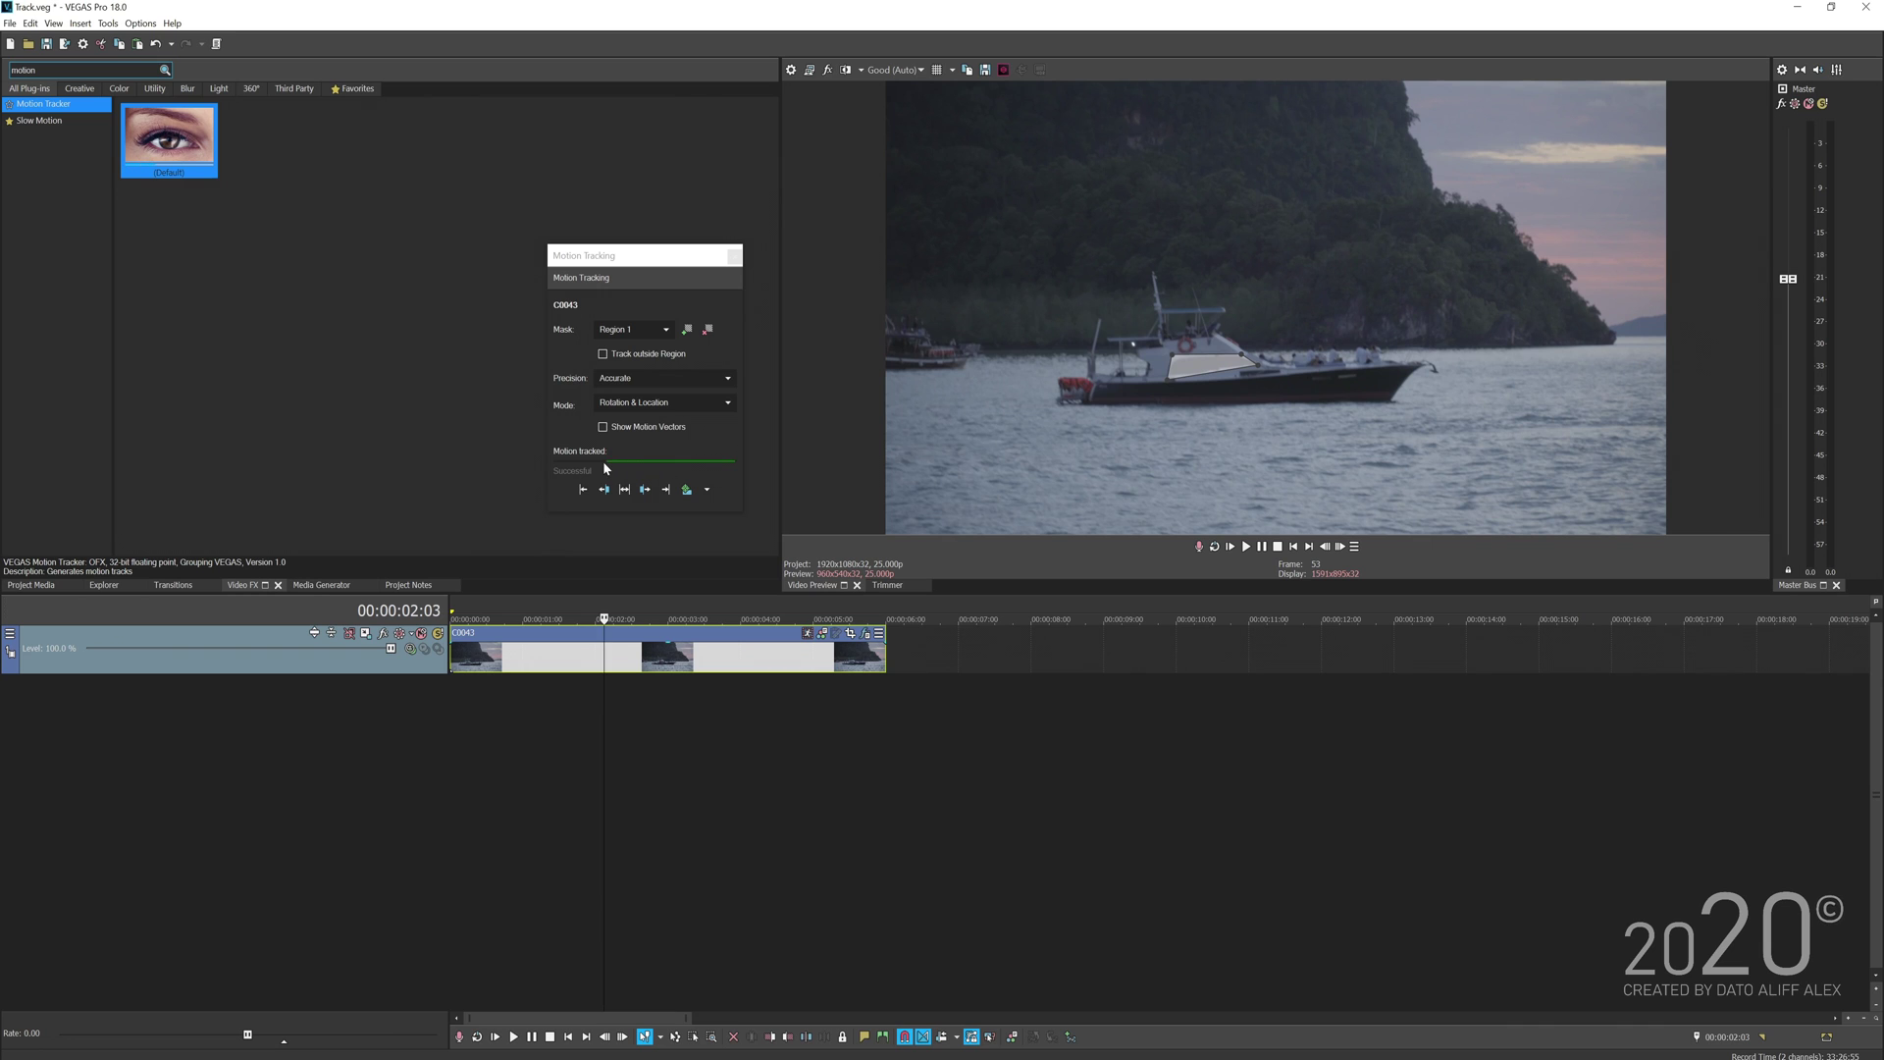
click(666, 488)
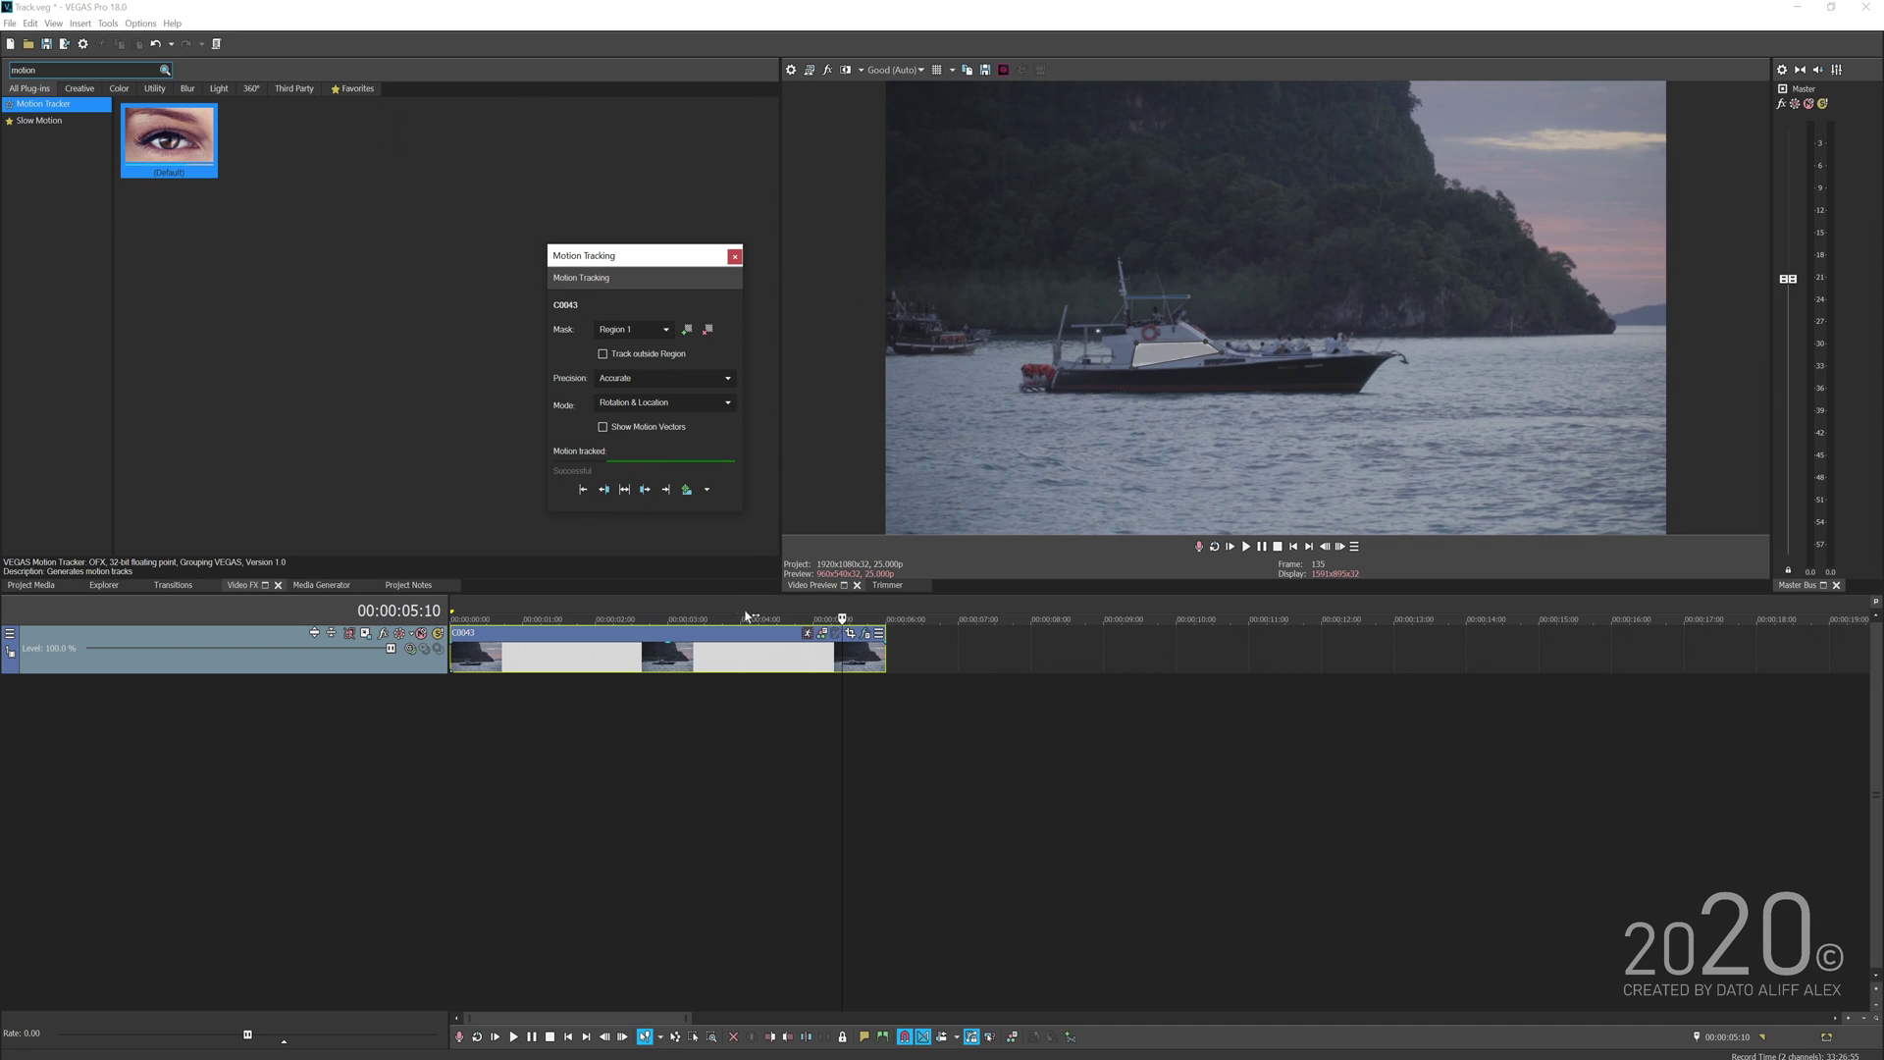
- Track the region backward one frame at a time to 00:00:01:15
click(605, 490)
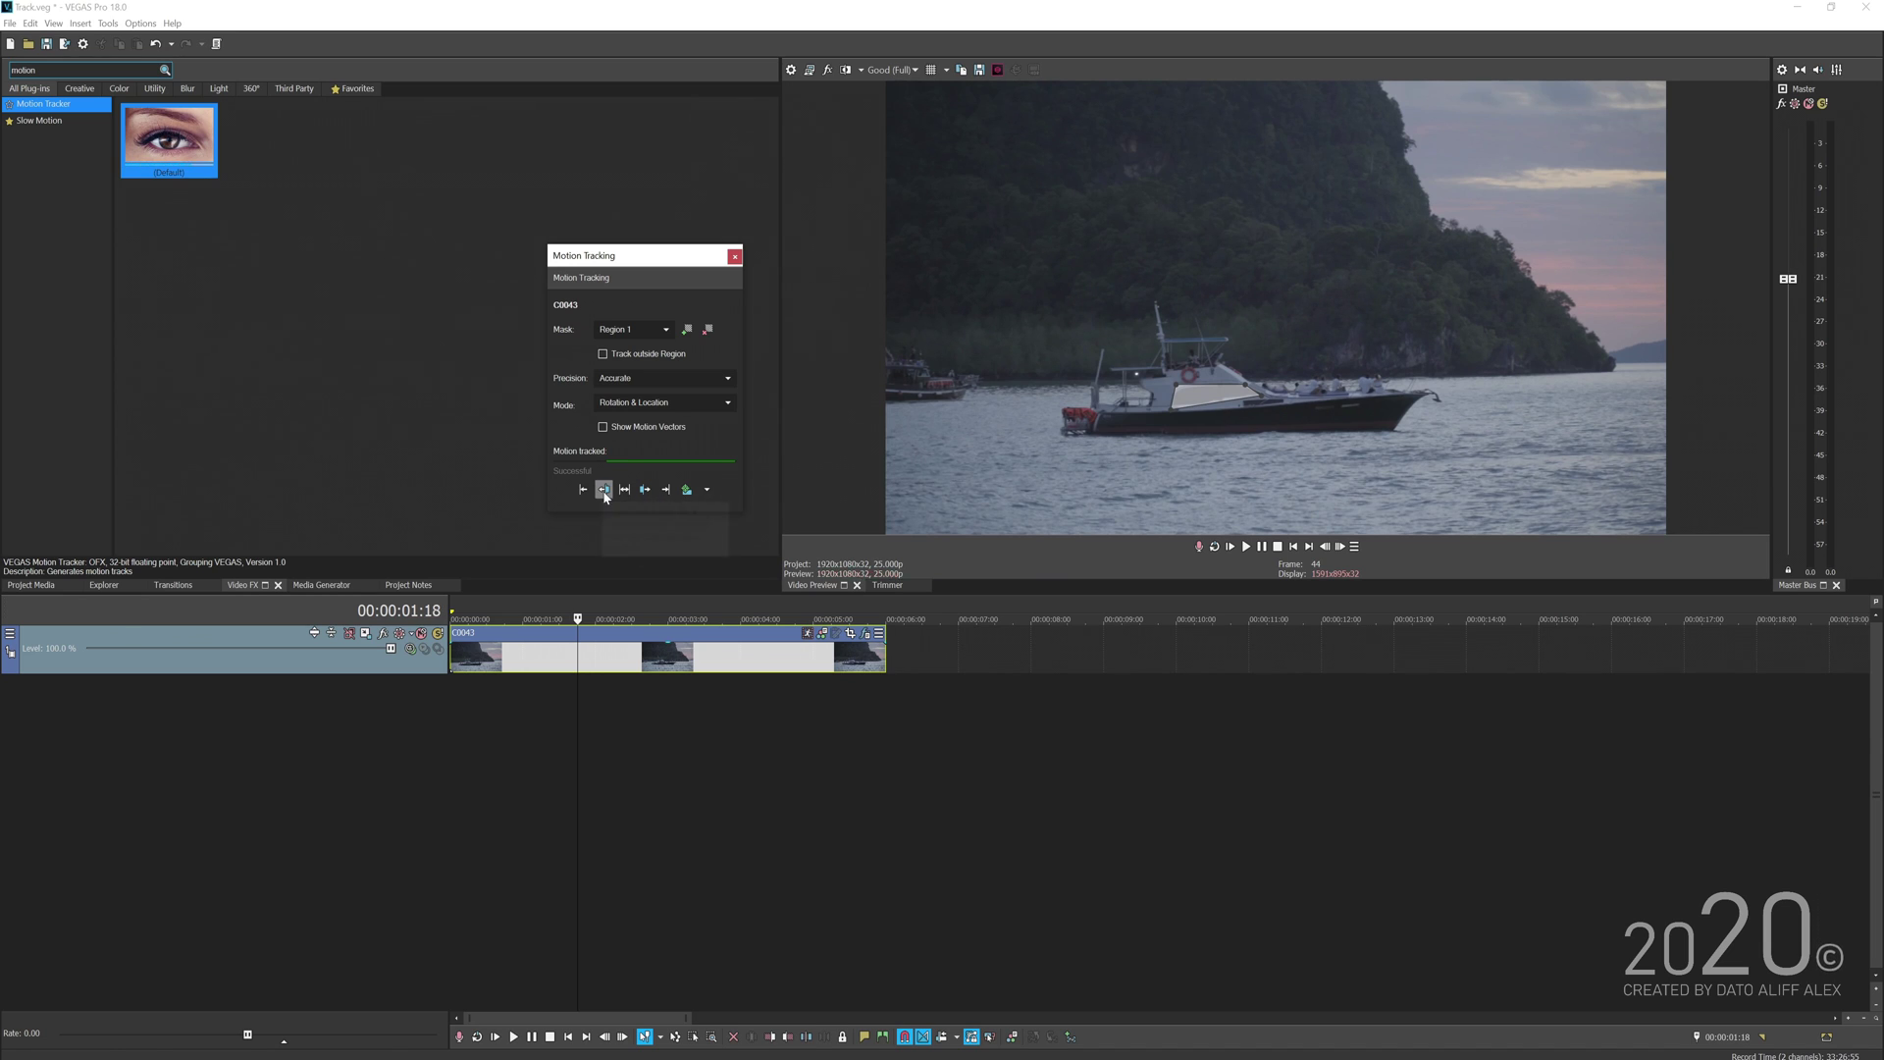
click(605, 490)
click(605, 490)
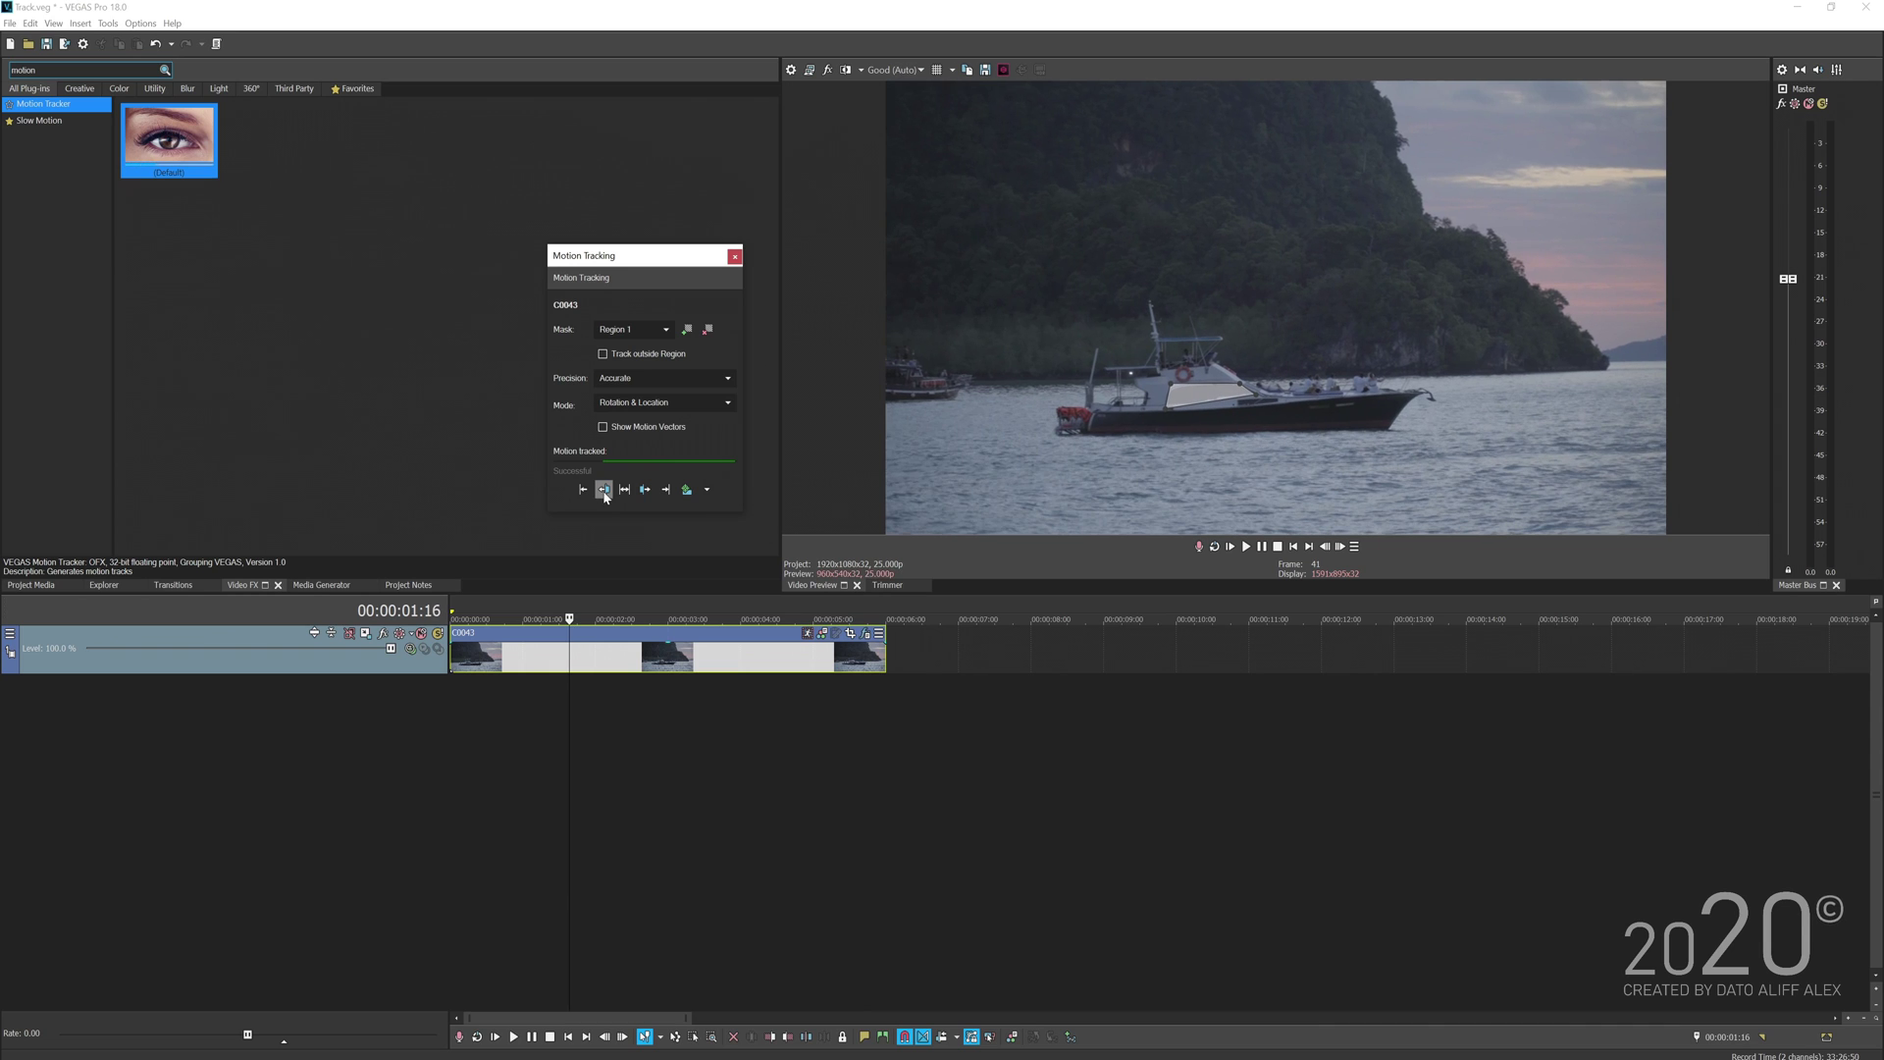
click(604, 491)
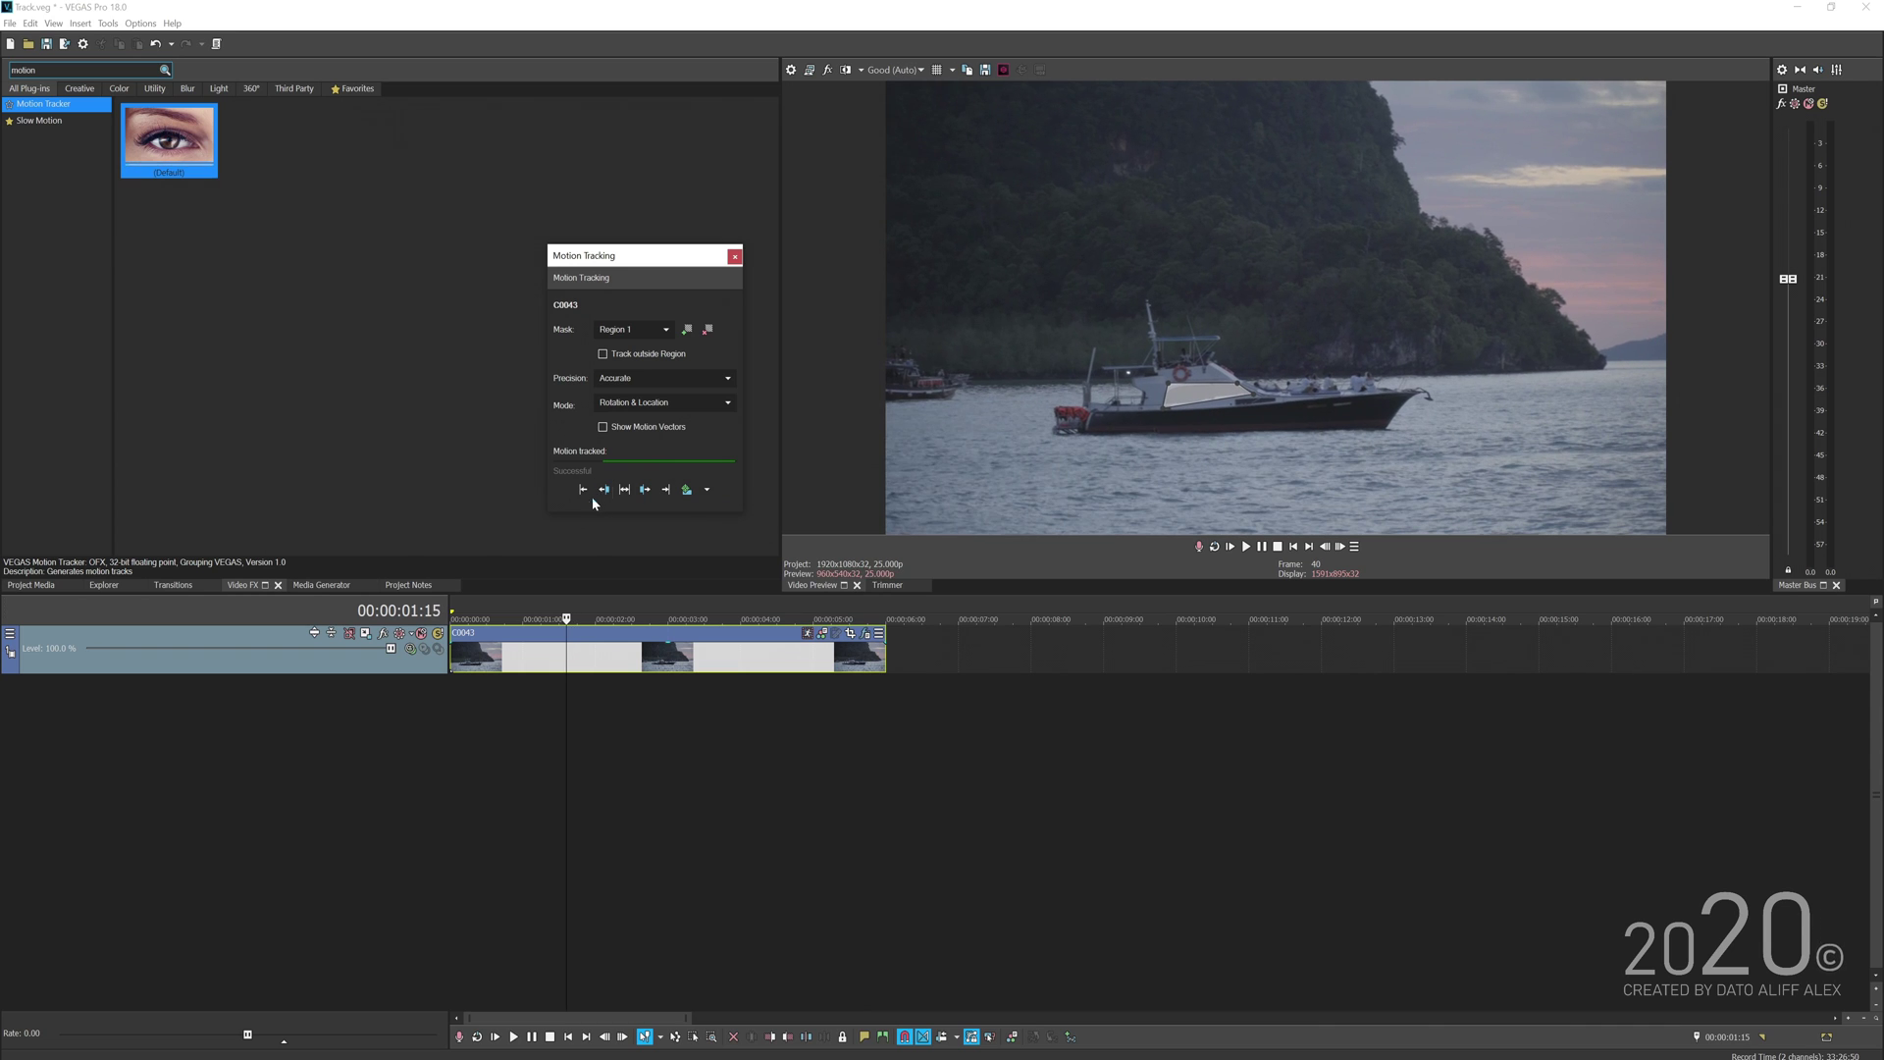
- Track the region all the way back to the start of the clip and scrub the clip to check the tracking
click(583, 490)
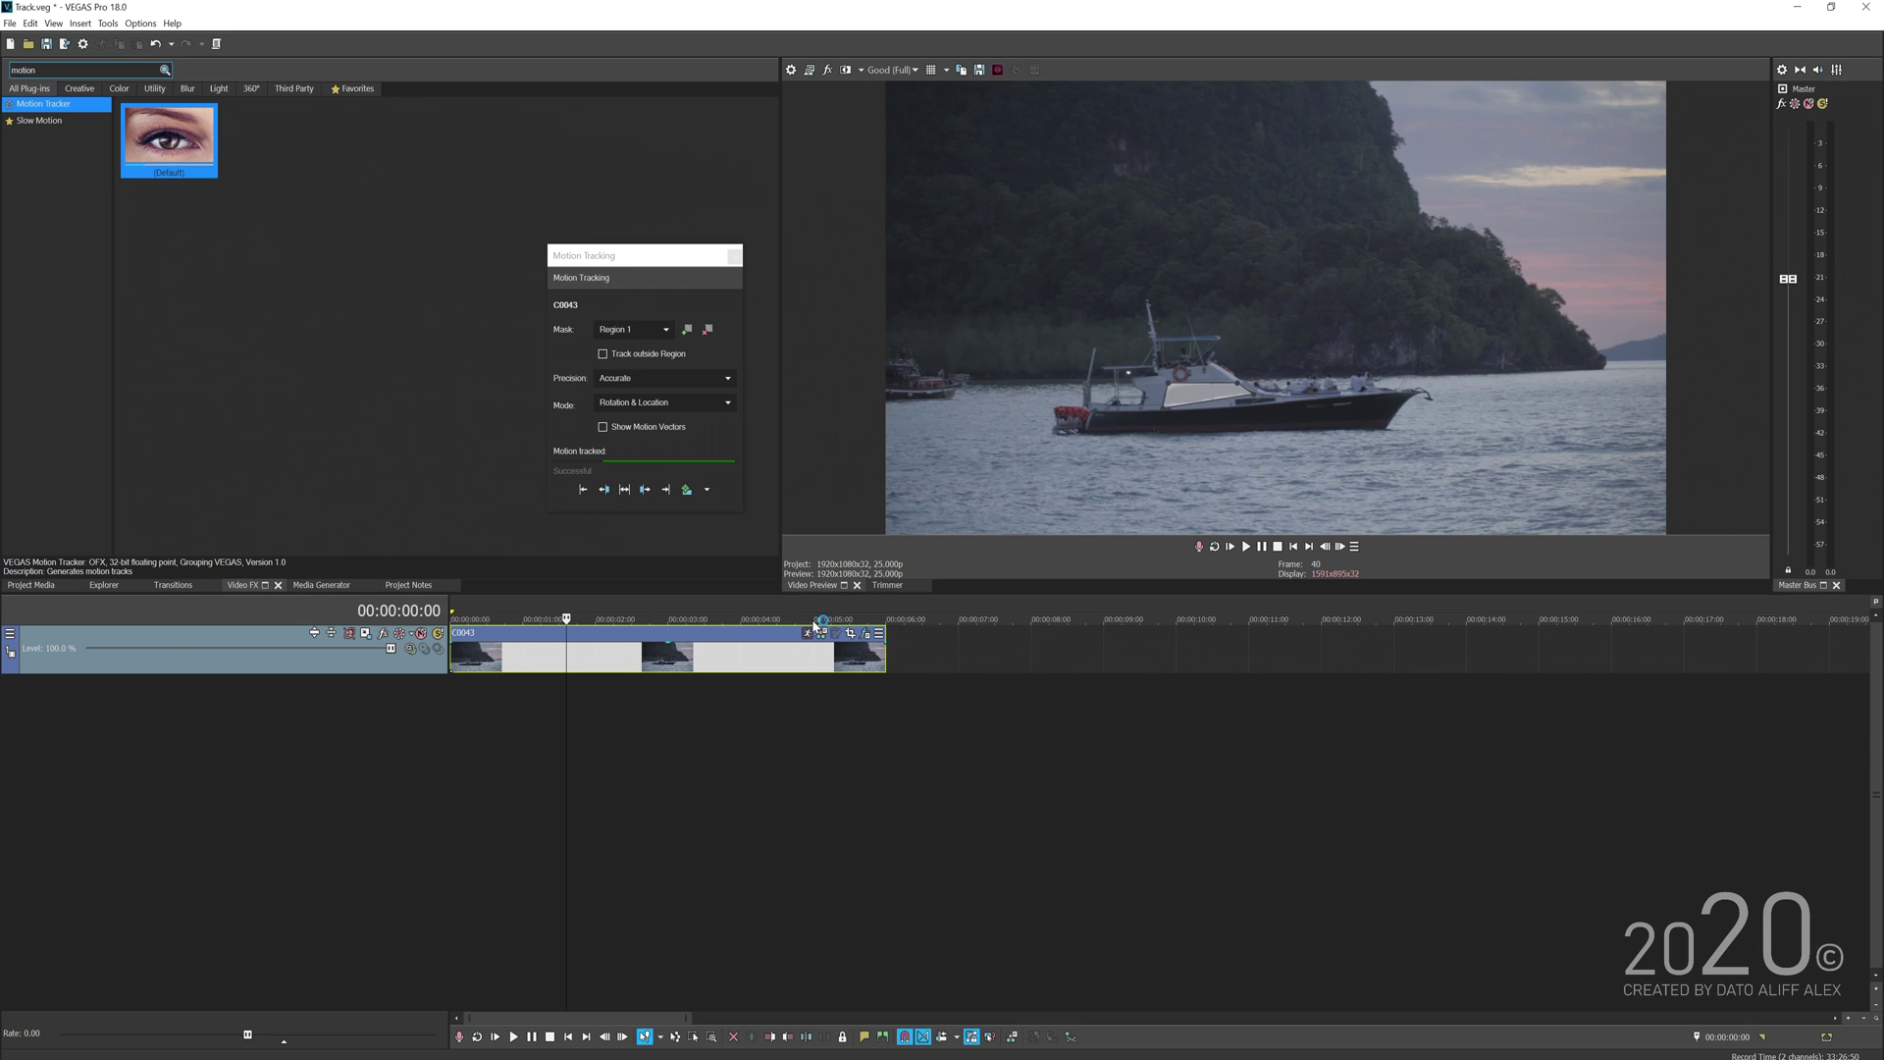
click(480, 663)
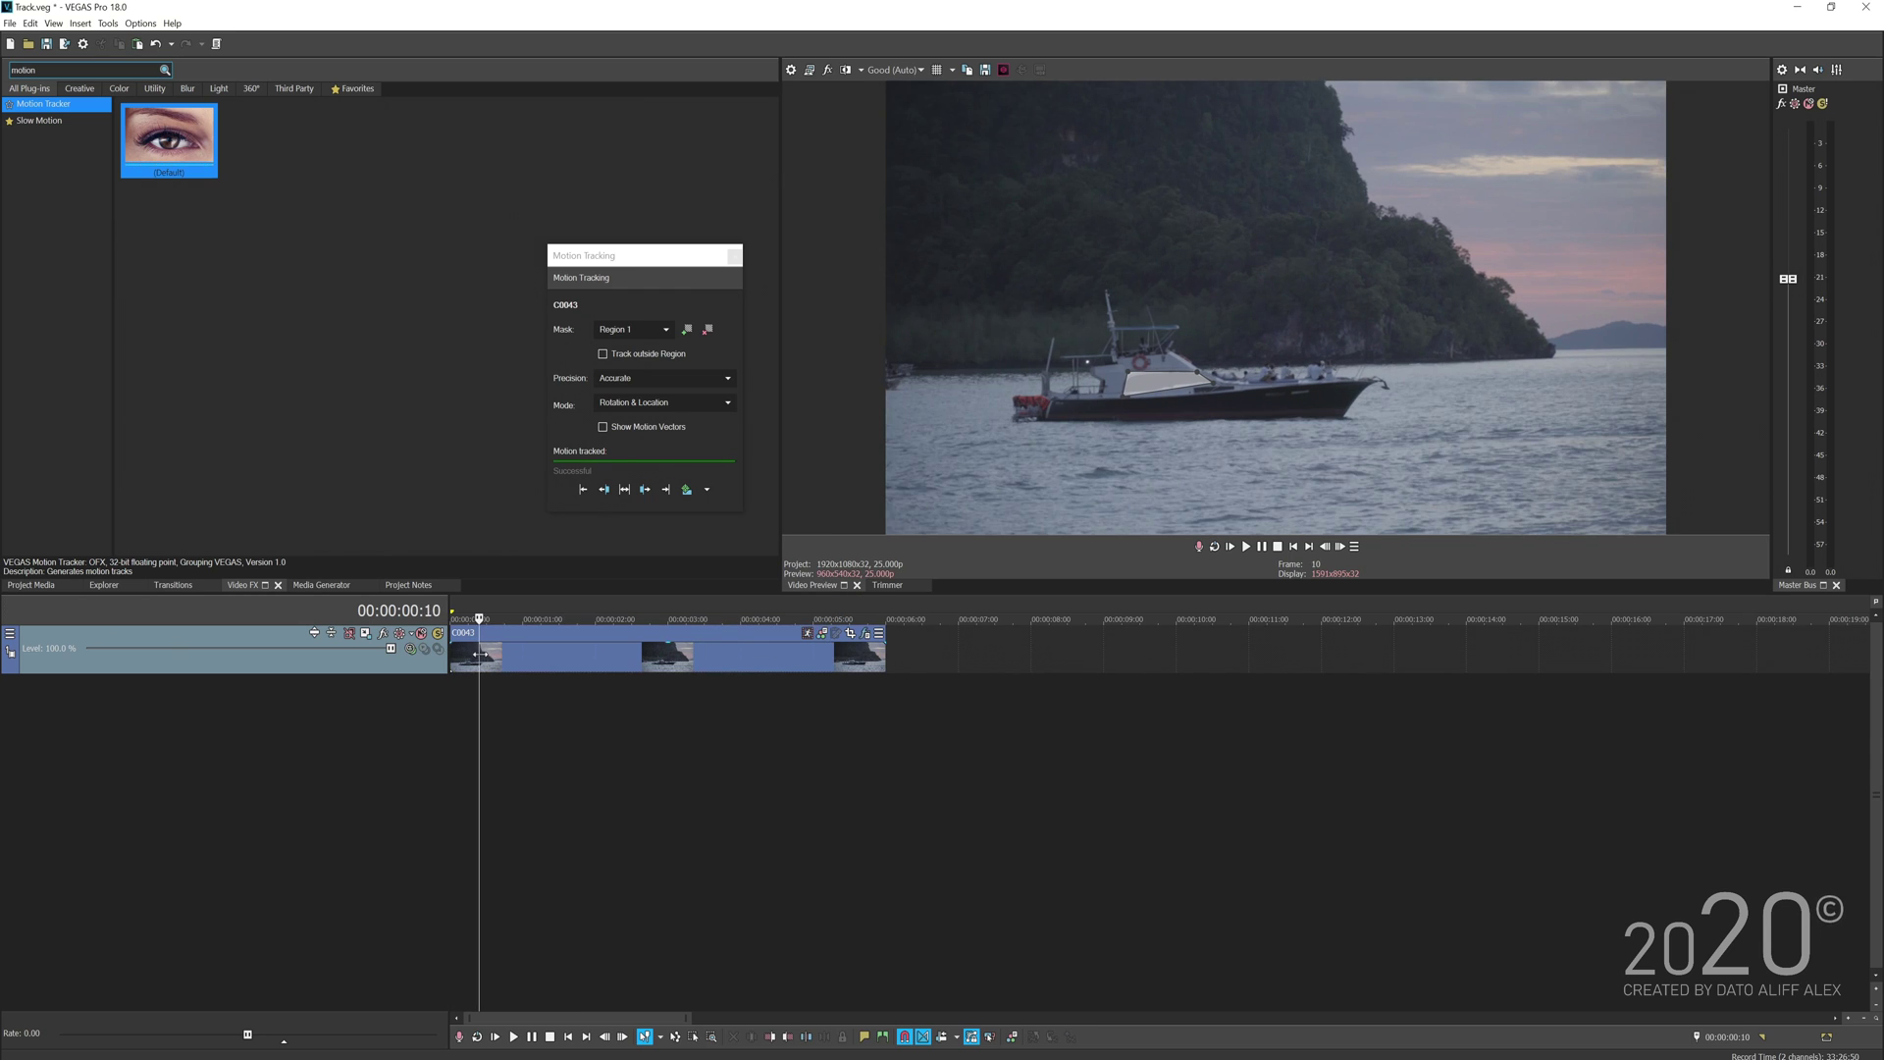
click(584, 664)
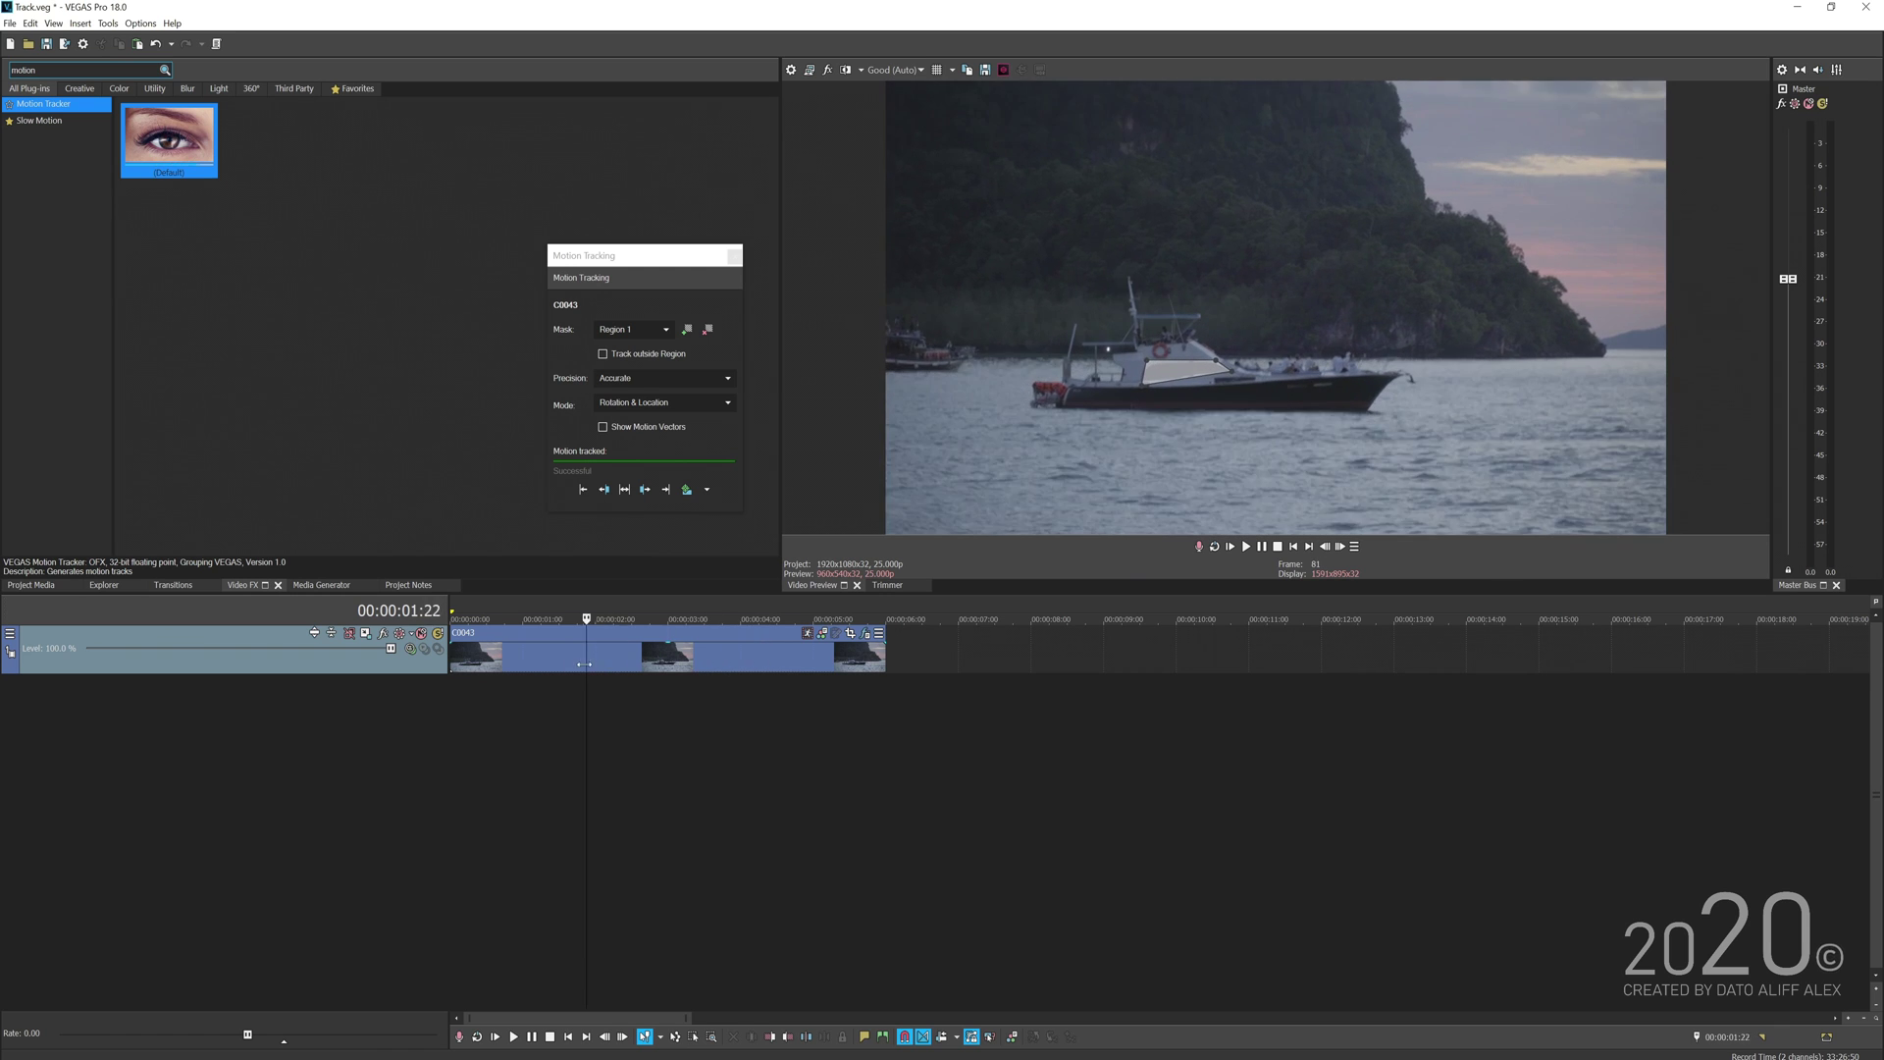
- Add a second mask region at the clip's start and shape it into a tilted rectangle over the hillside behind the boat
key(space)
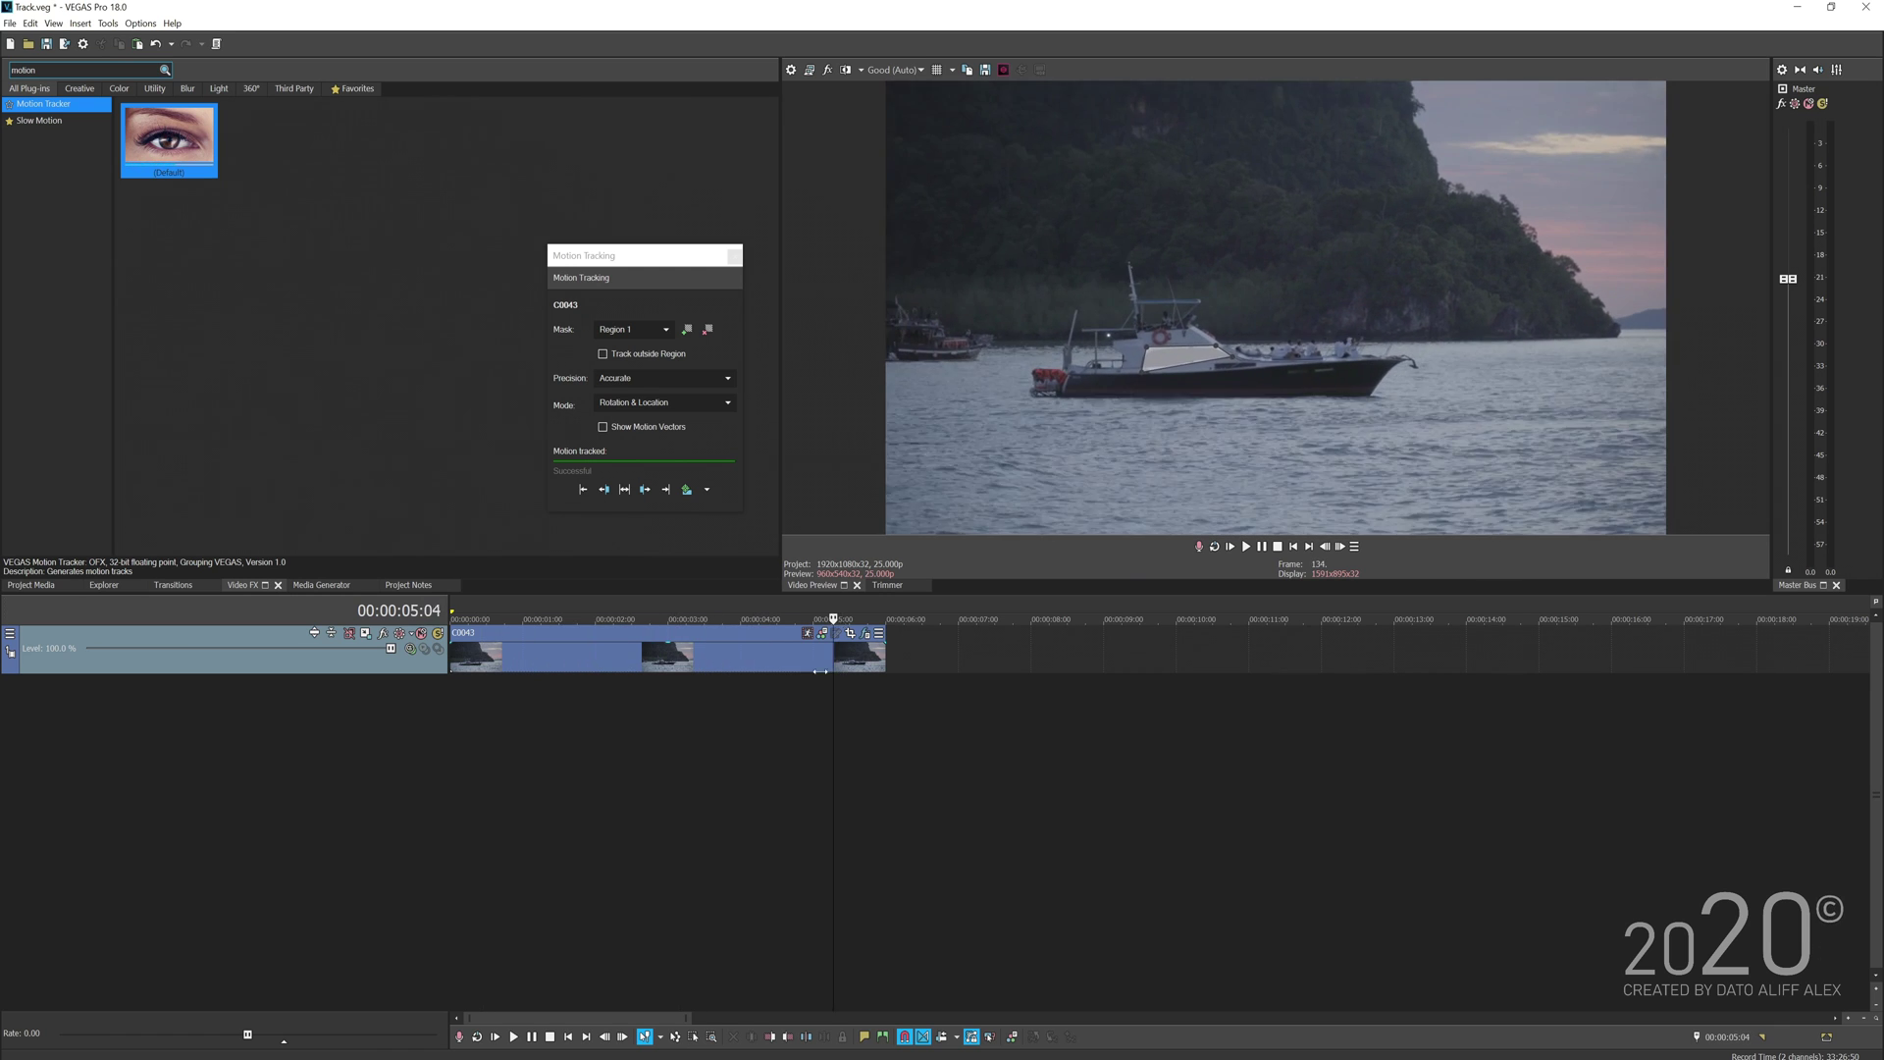
click(688, 332)
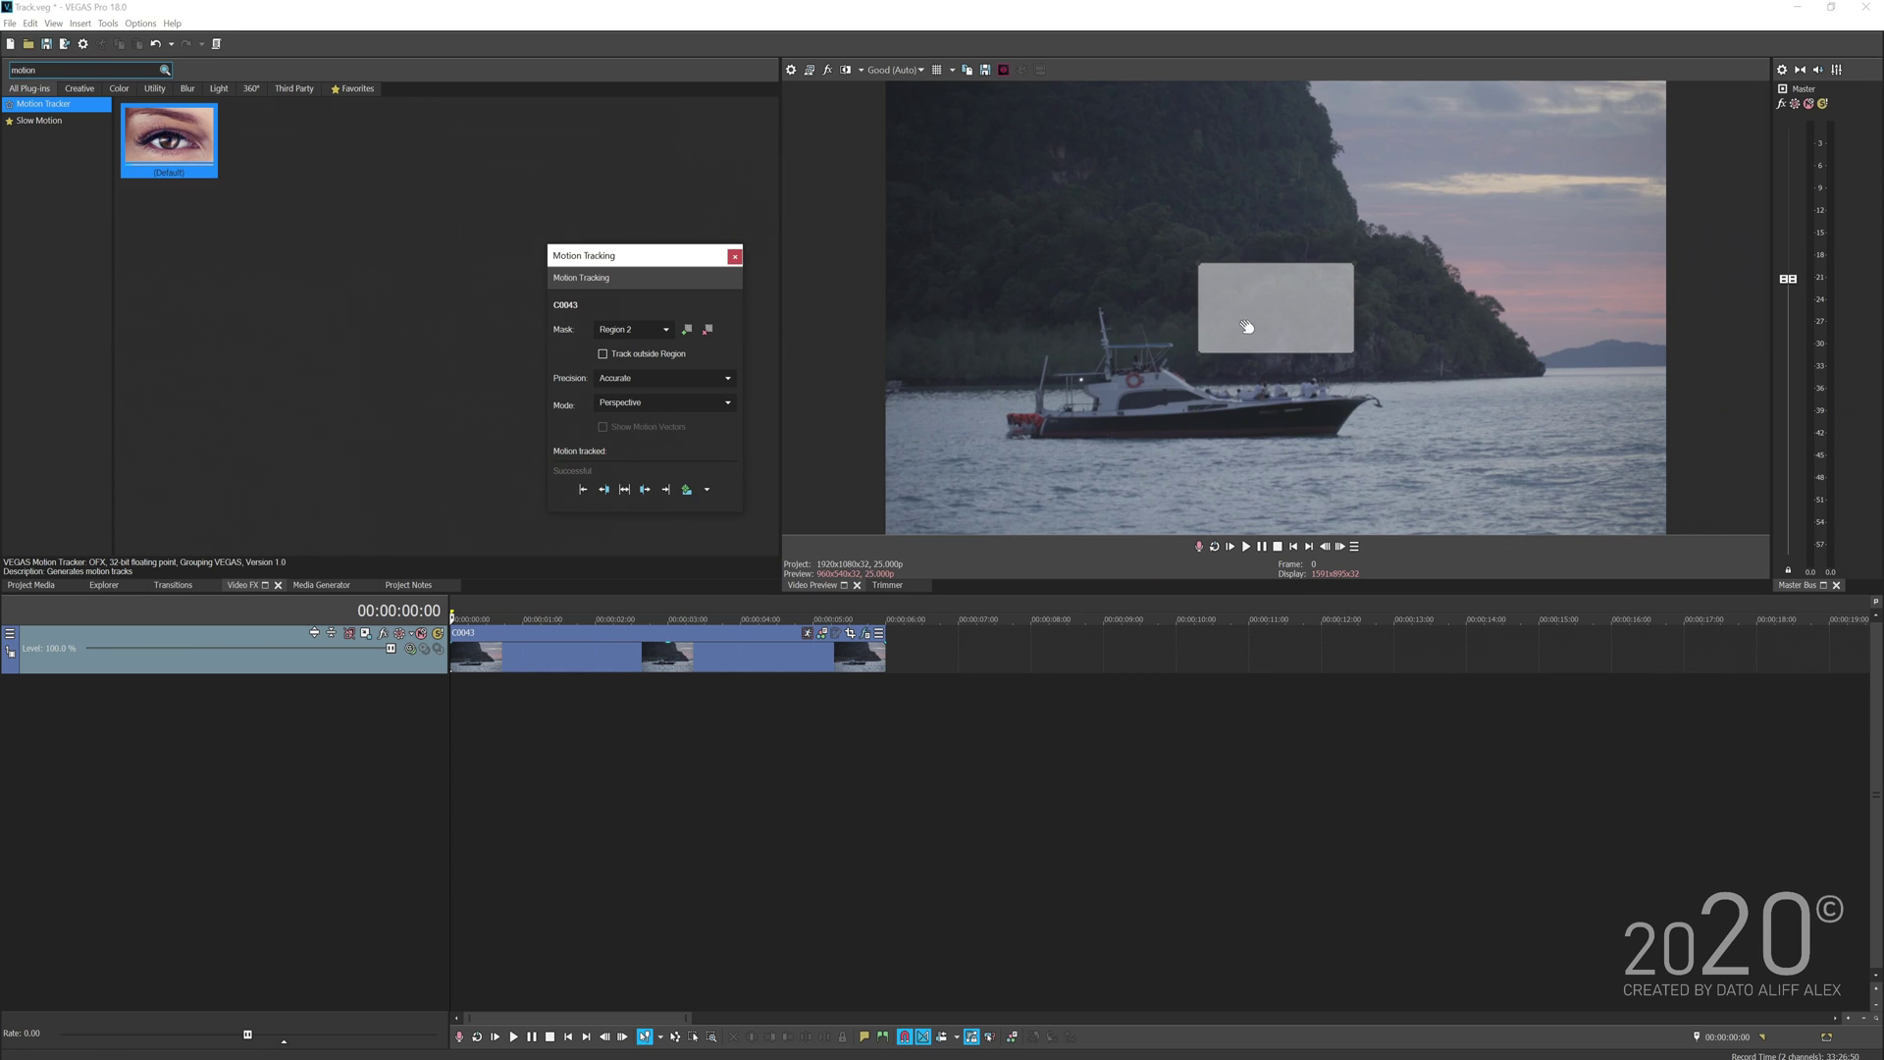
drag(1247, 326, 1360, 308)
drag(1315, 247, 1470, 299)
drag(1317, 341, 1369, 273)
drag(1469, 341, 1433, 318)
drag(1391, 250, 1400, 248)
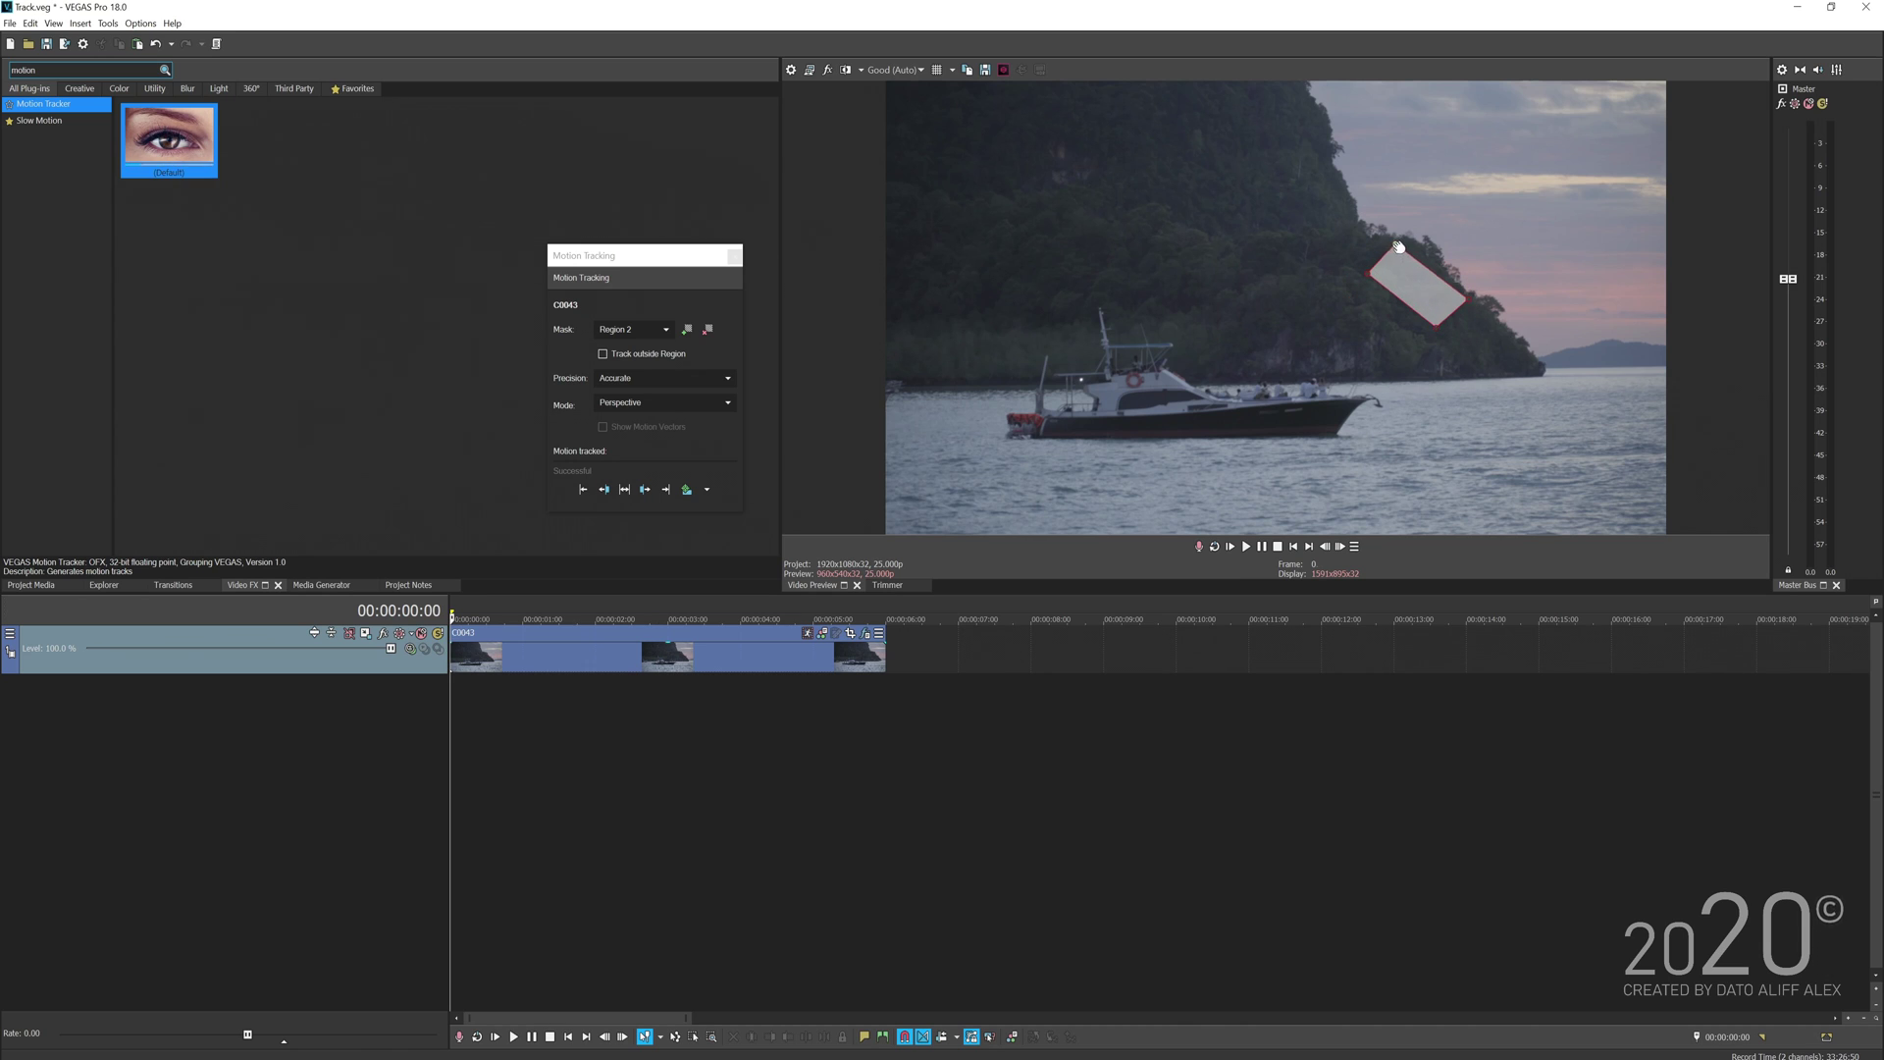
- Keep the tracking mode at Perspective, track the hillside region forward to the clip's end, and scrub back to check it
click(664, 402)
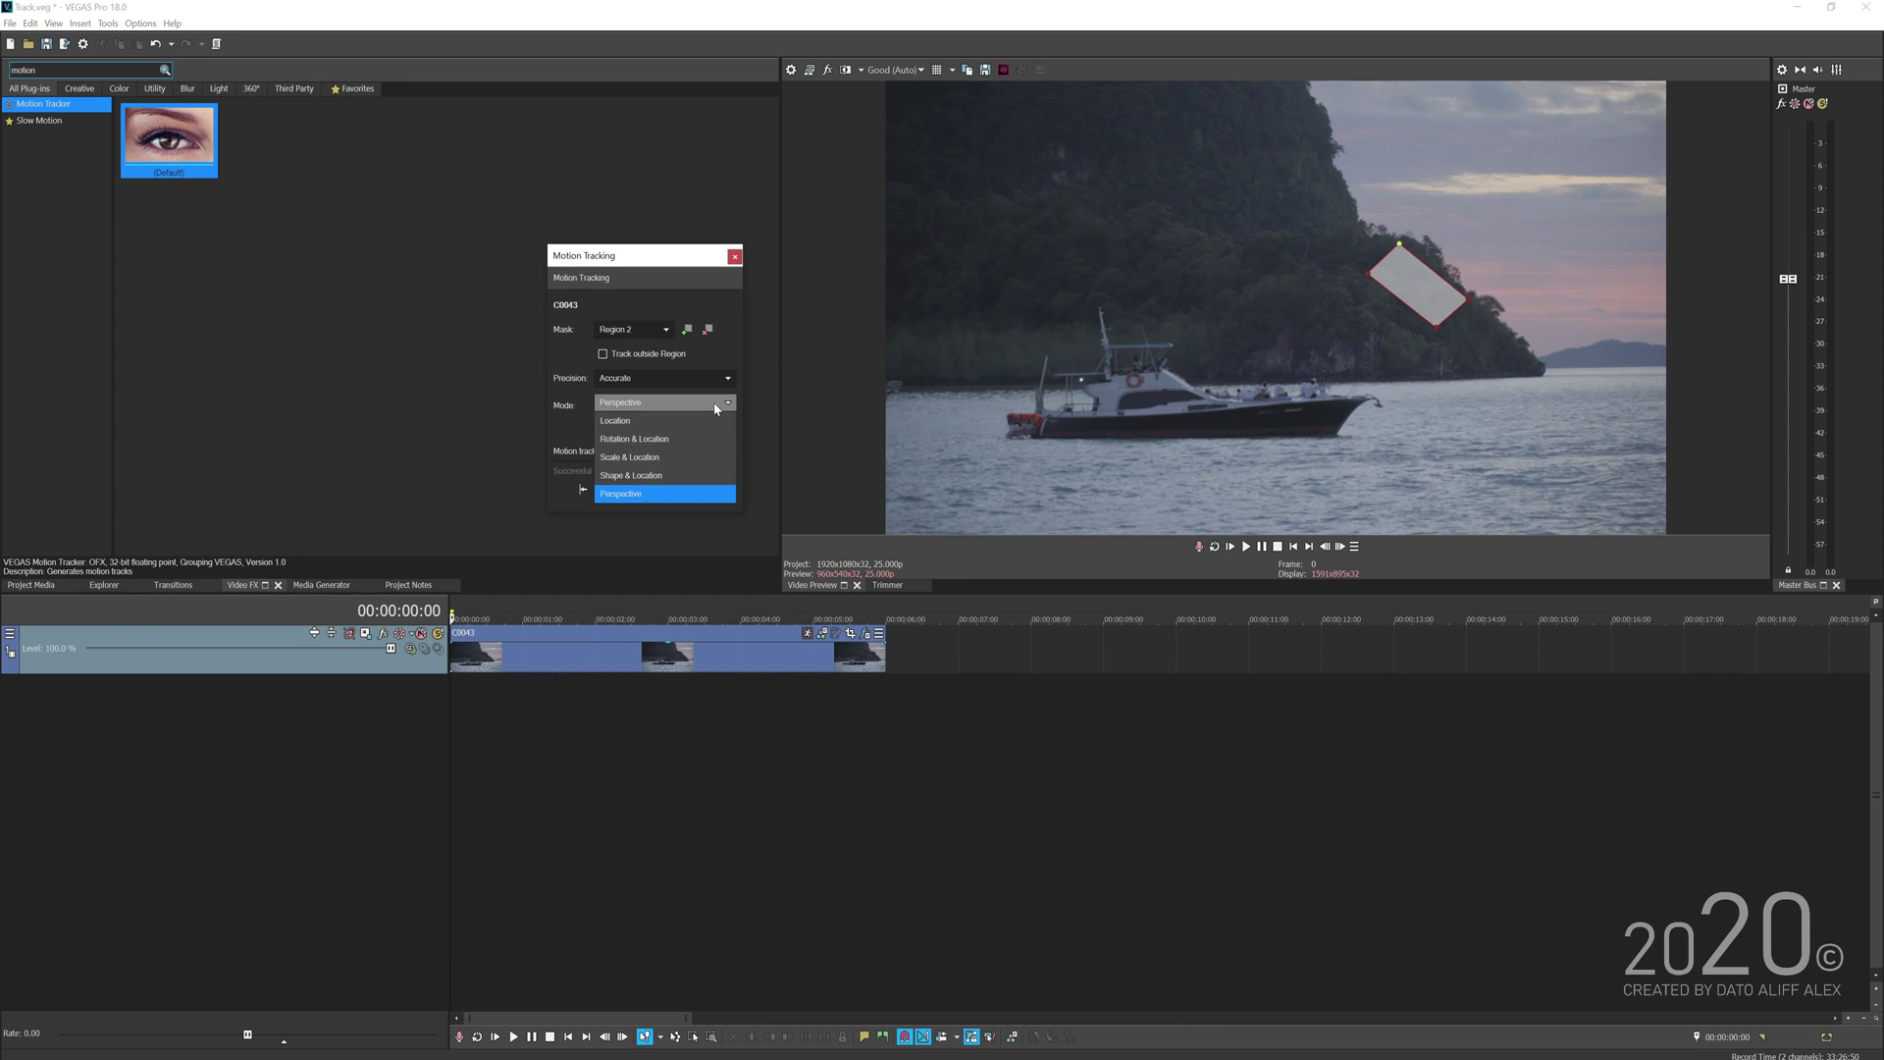
click(655, 483)
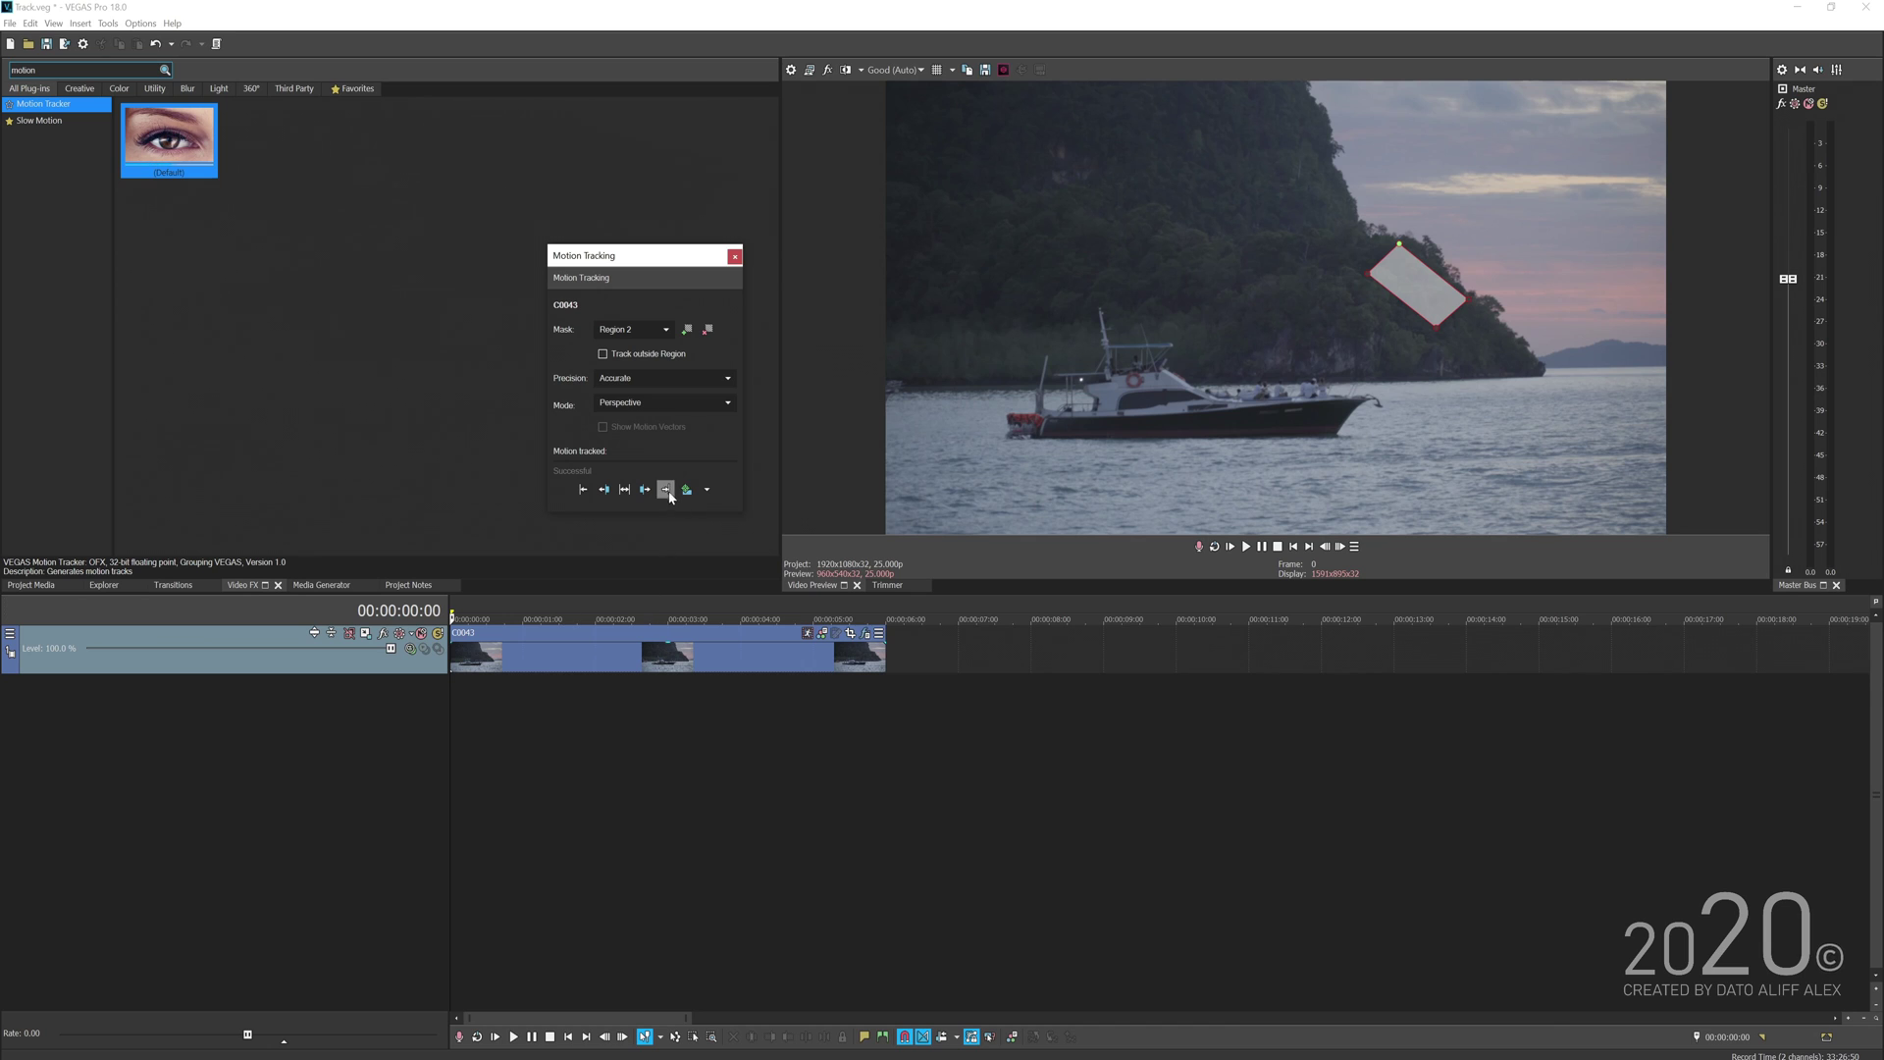
click(666, 489)
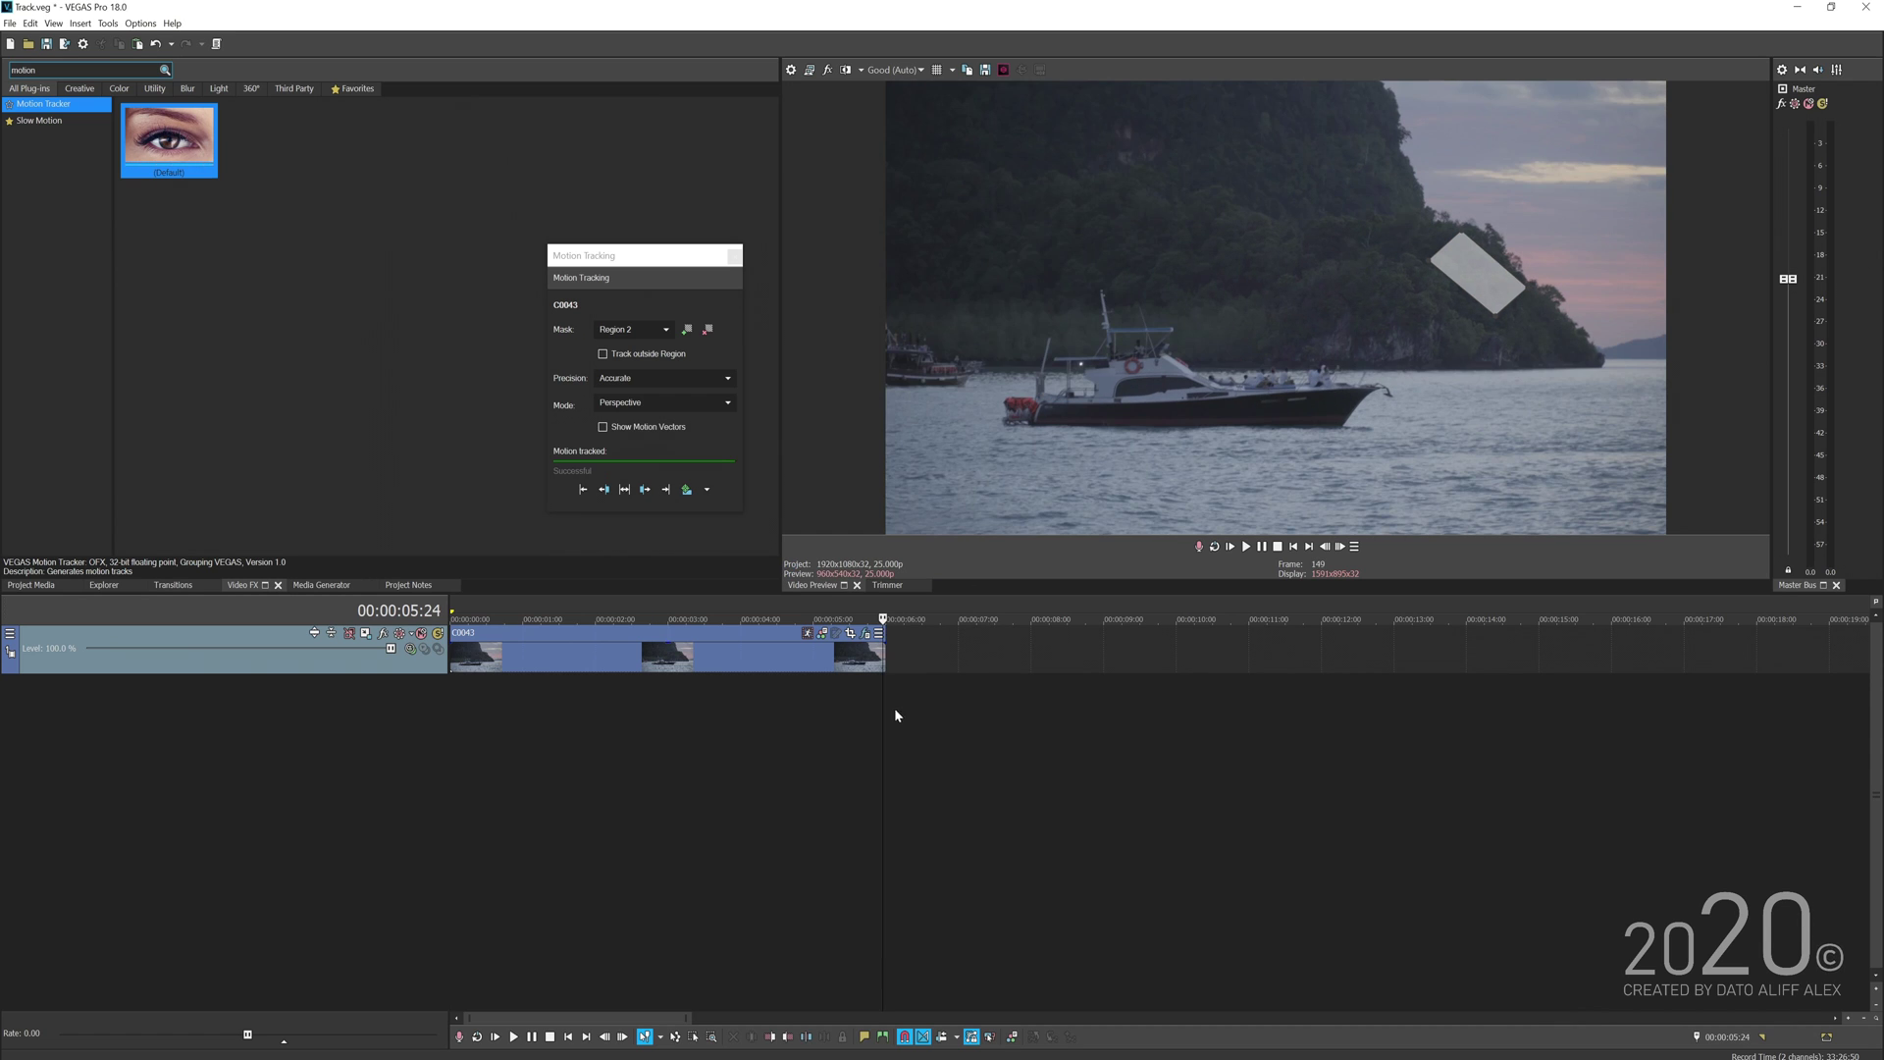
drag(882, 707, 451, 734)
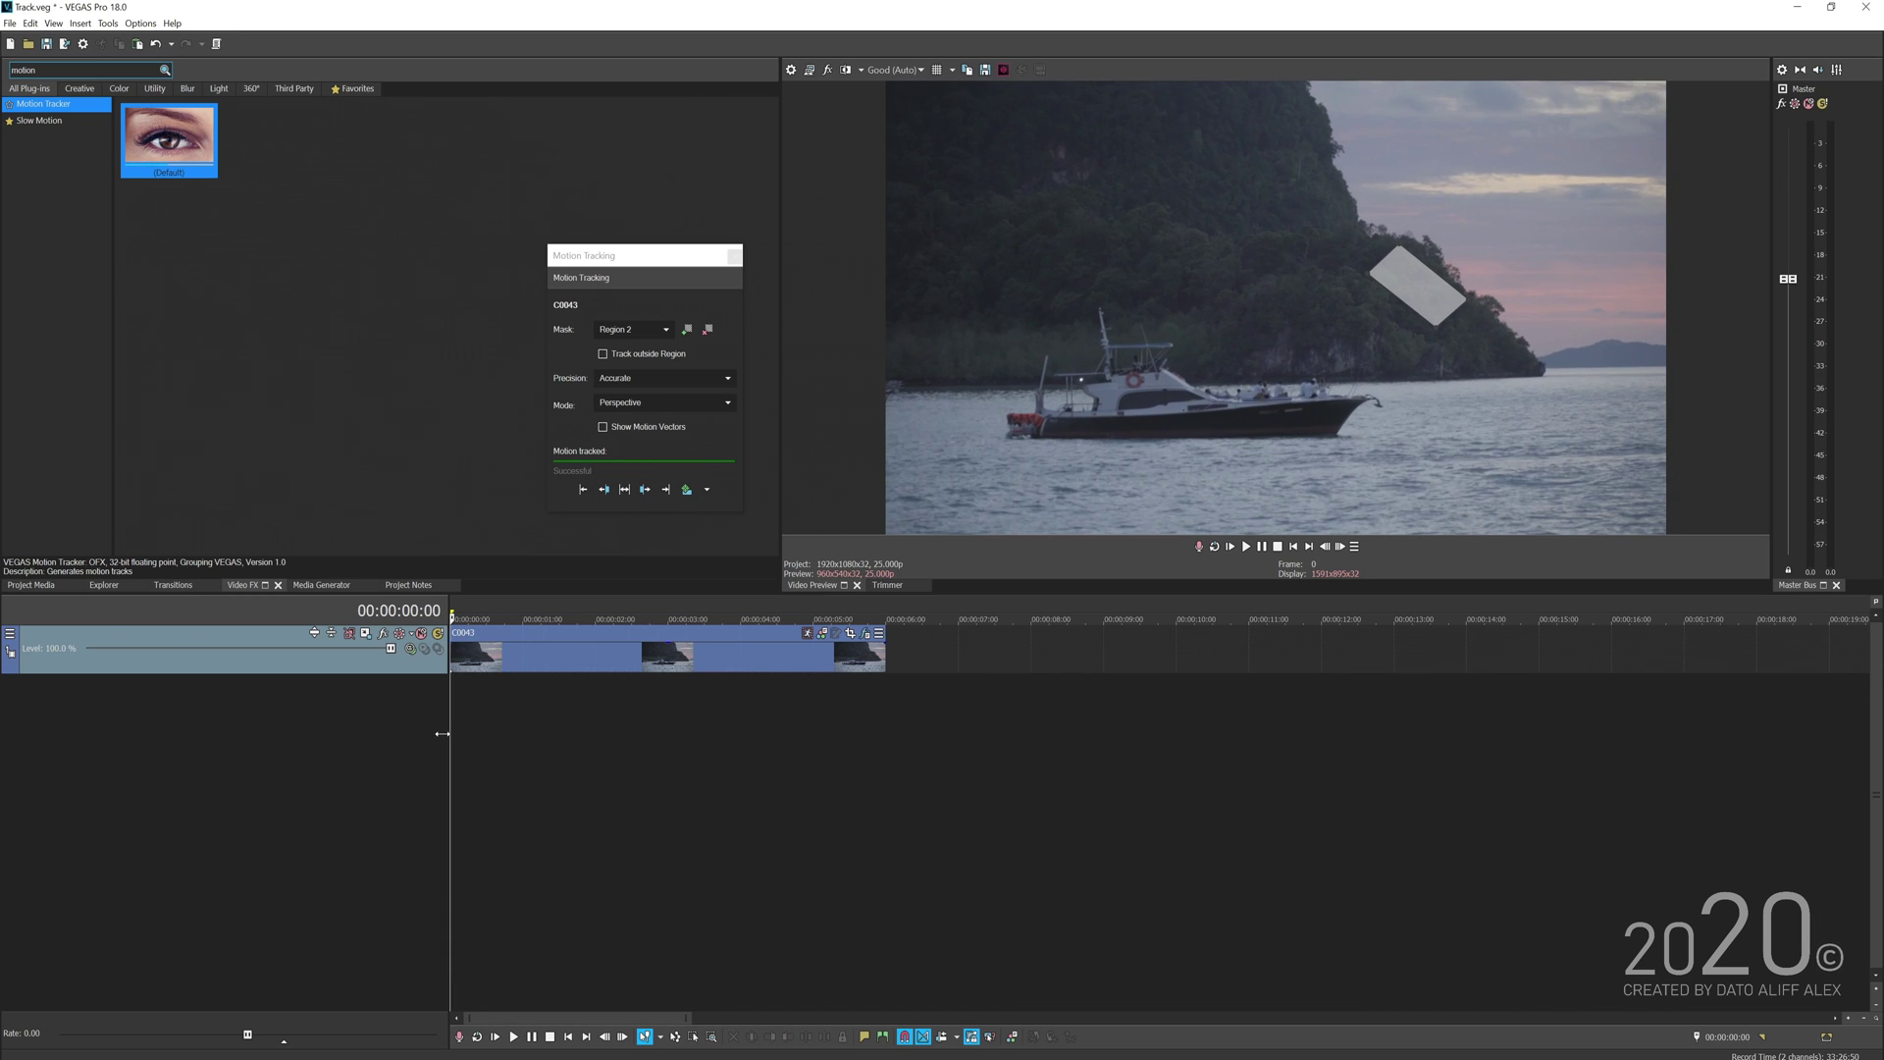
- Select Region 1 as the mask, move the playhead to 00:00:02:17, and close the Motion Tracking window
click(633, 329)
click(633, 351)
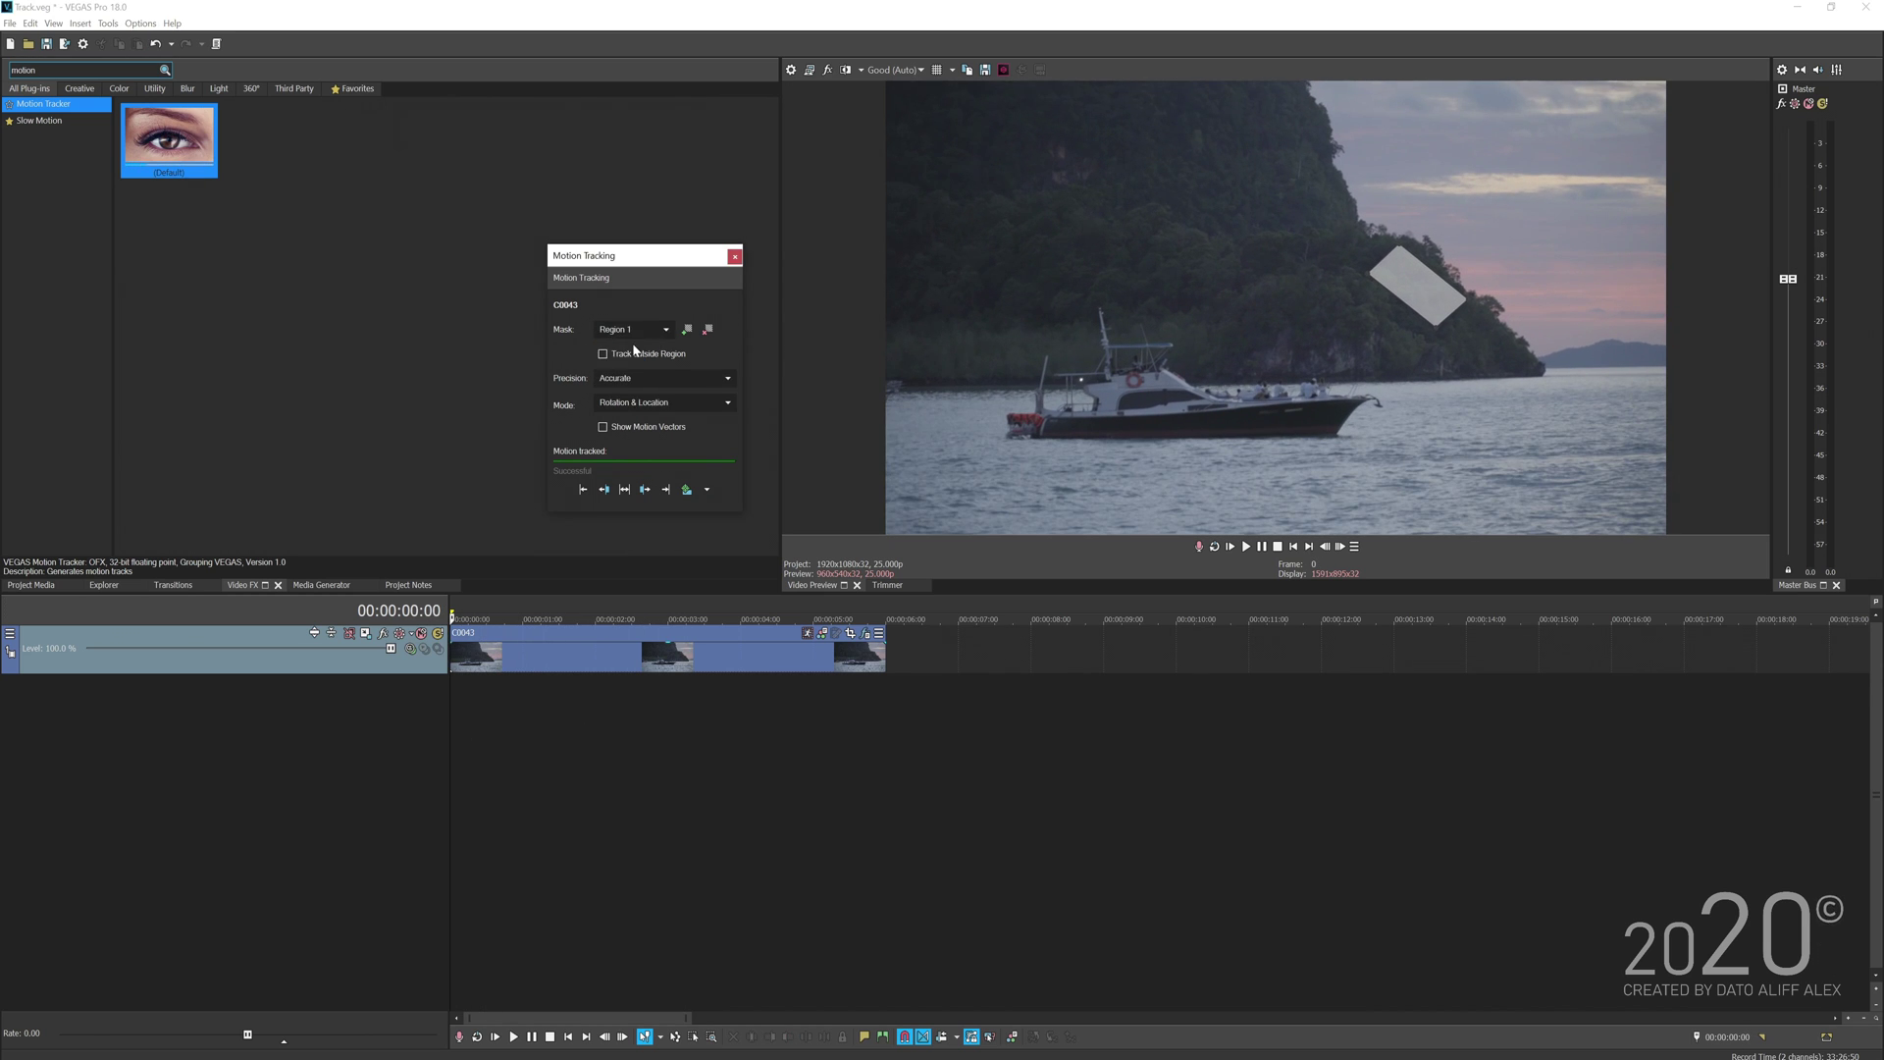
click(644, 656)
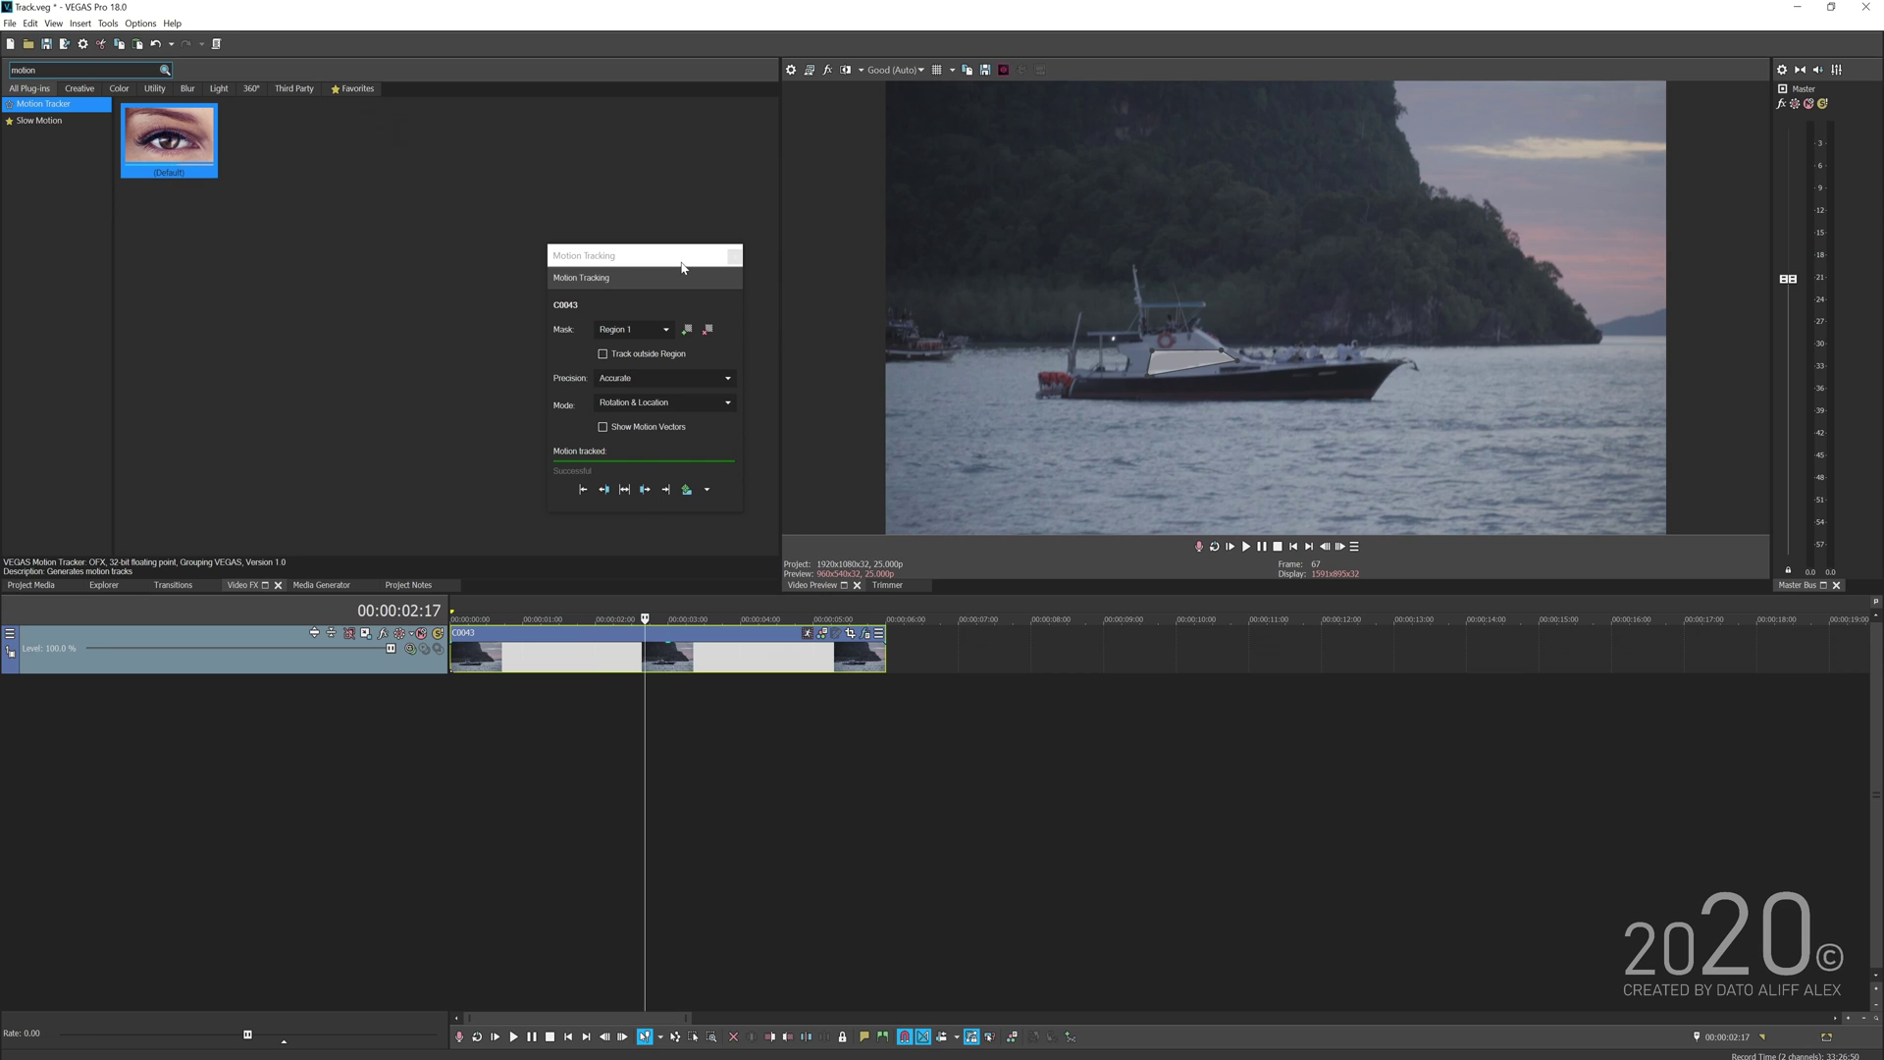
click(733, 256)
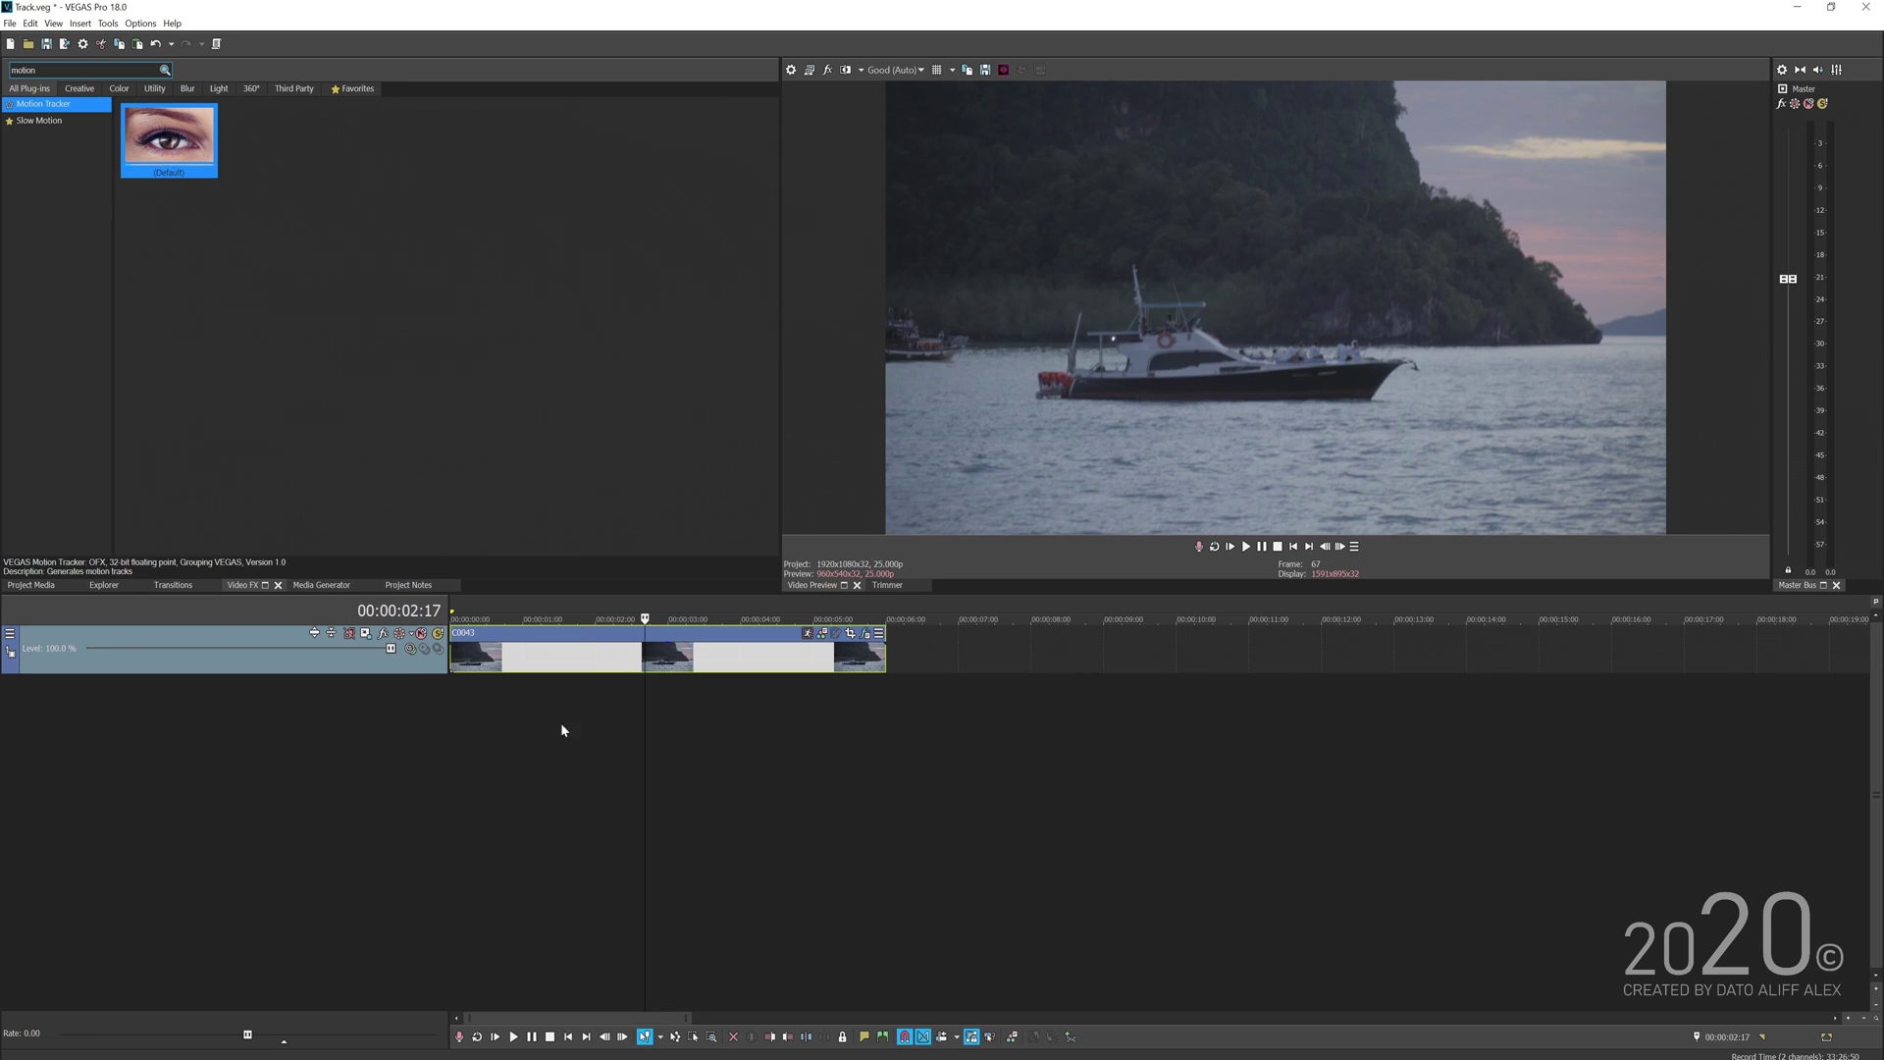
- Insert a video track above the boat clip and add text media at 00:00:02:17 reading "Motion Tracker"
right_click(416, 711)
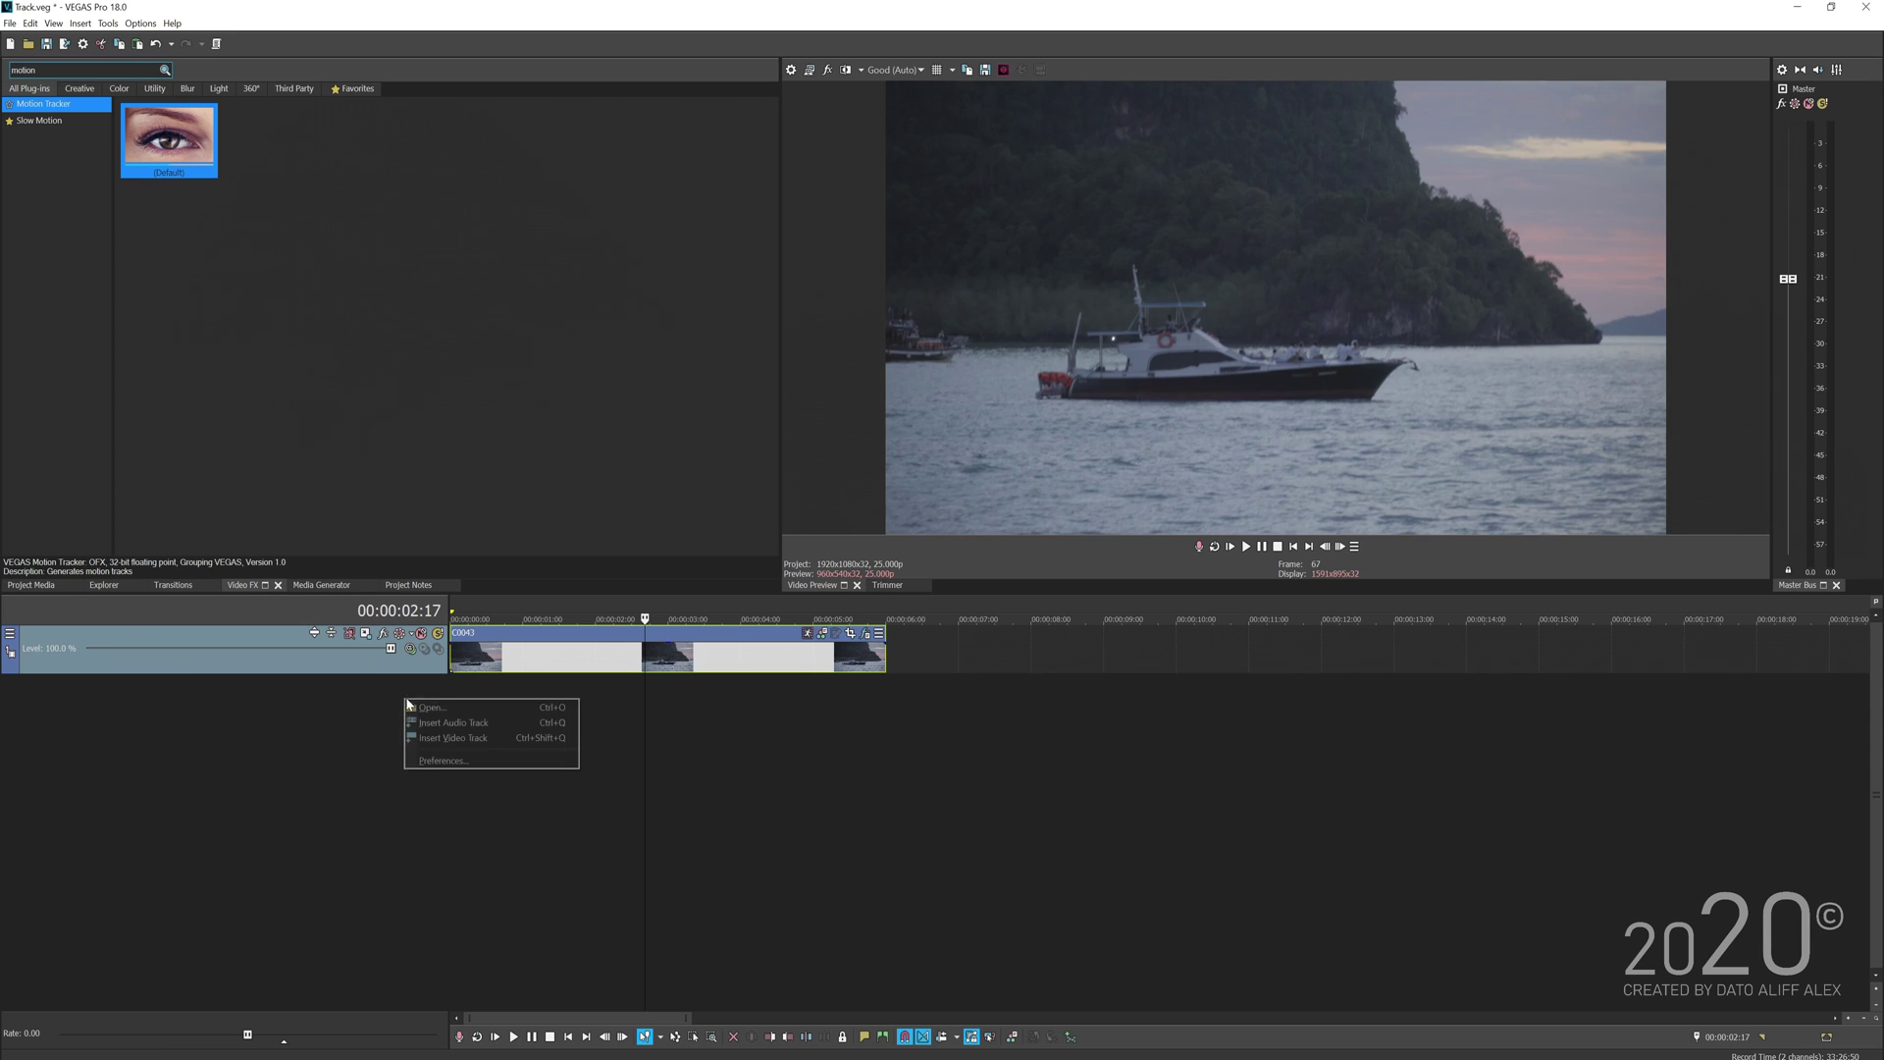
click(488, 737)
right_click(645, 658)
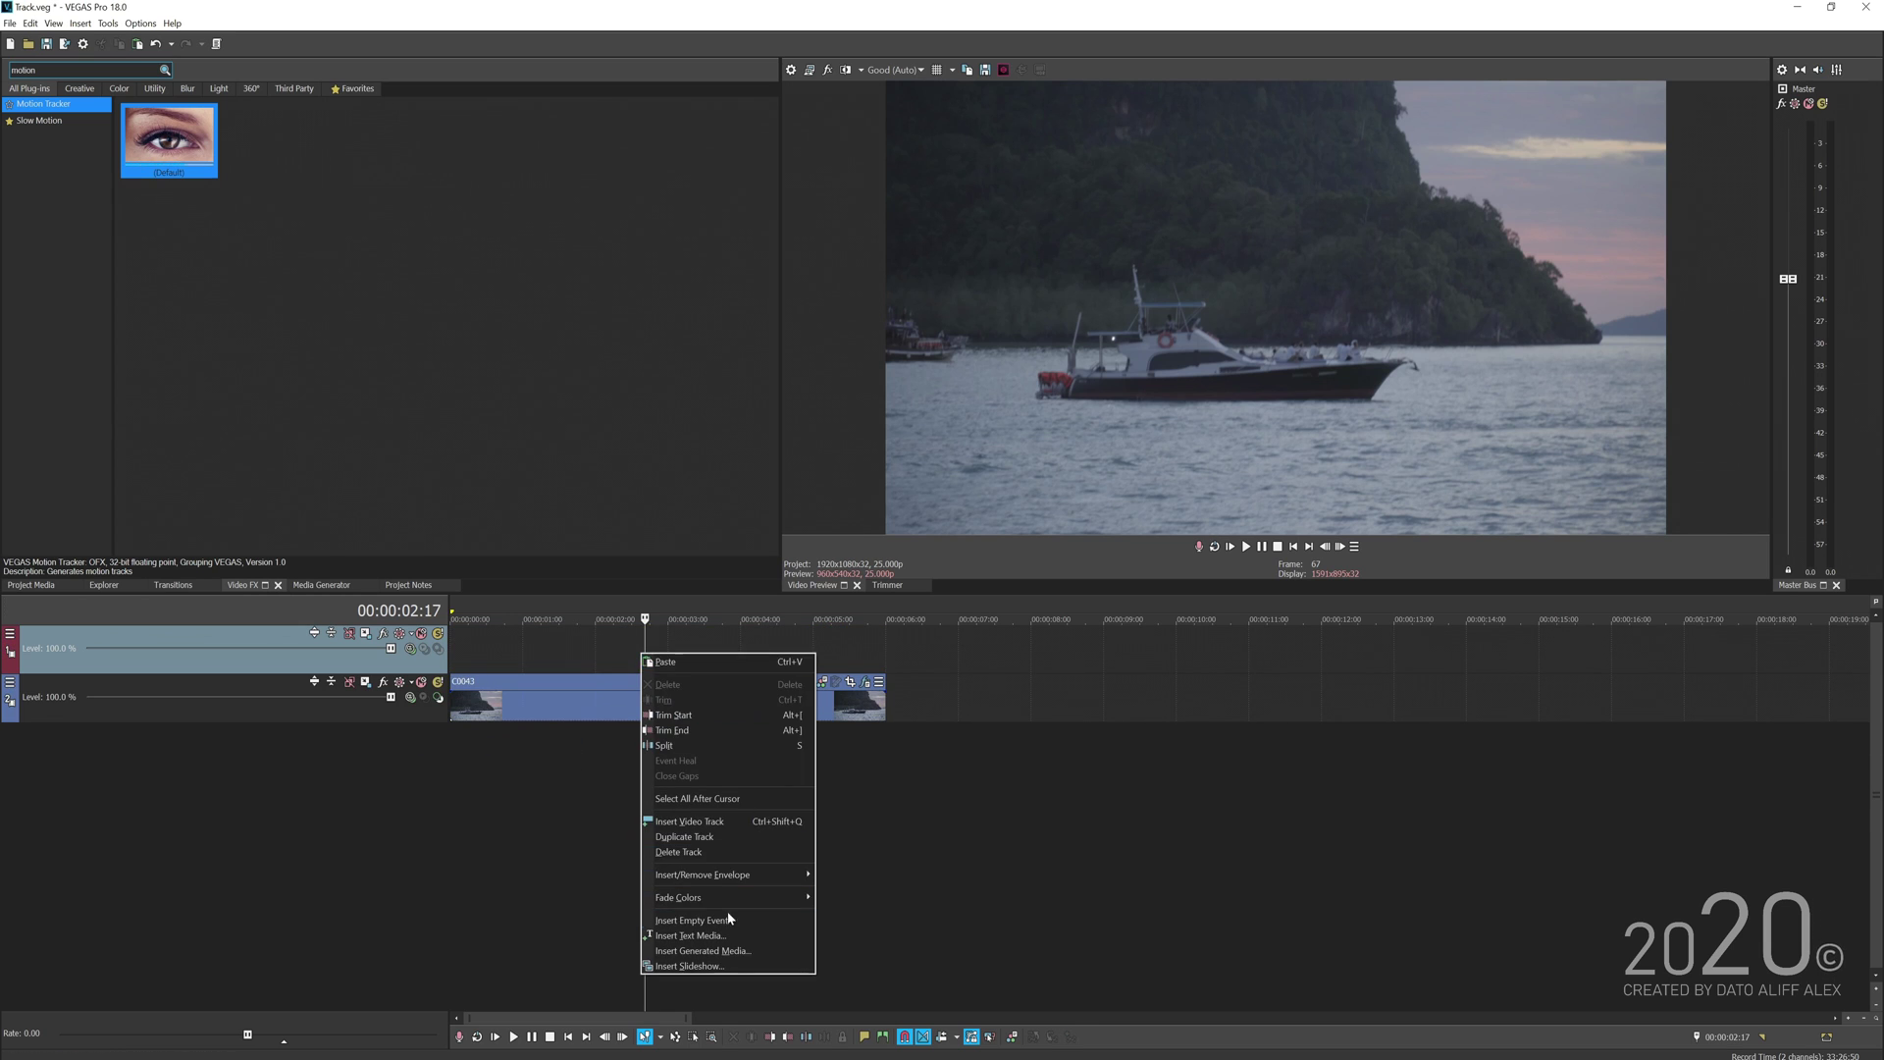
click(692, 935)
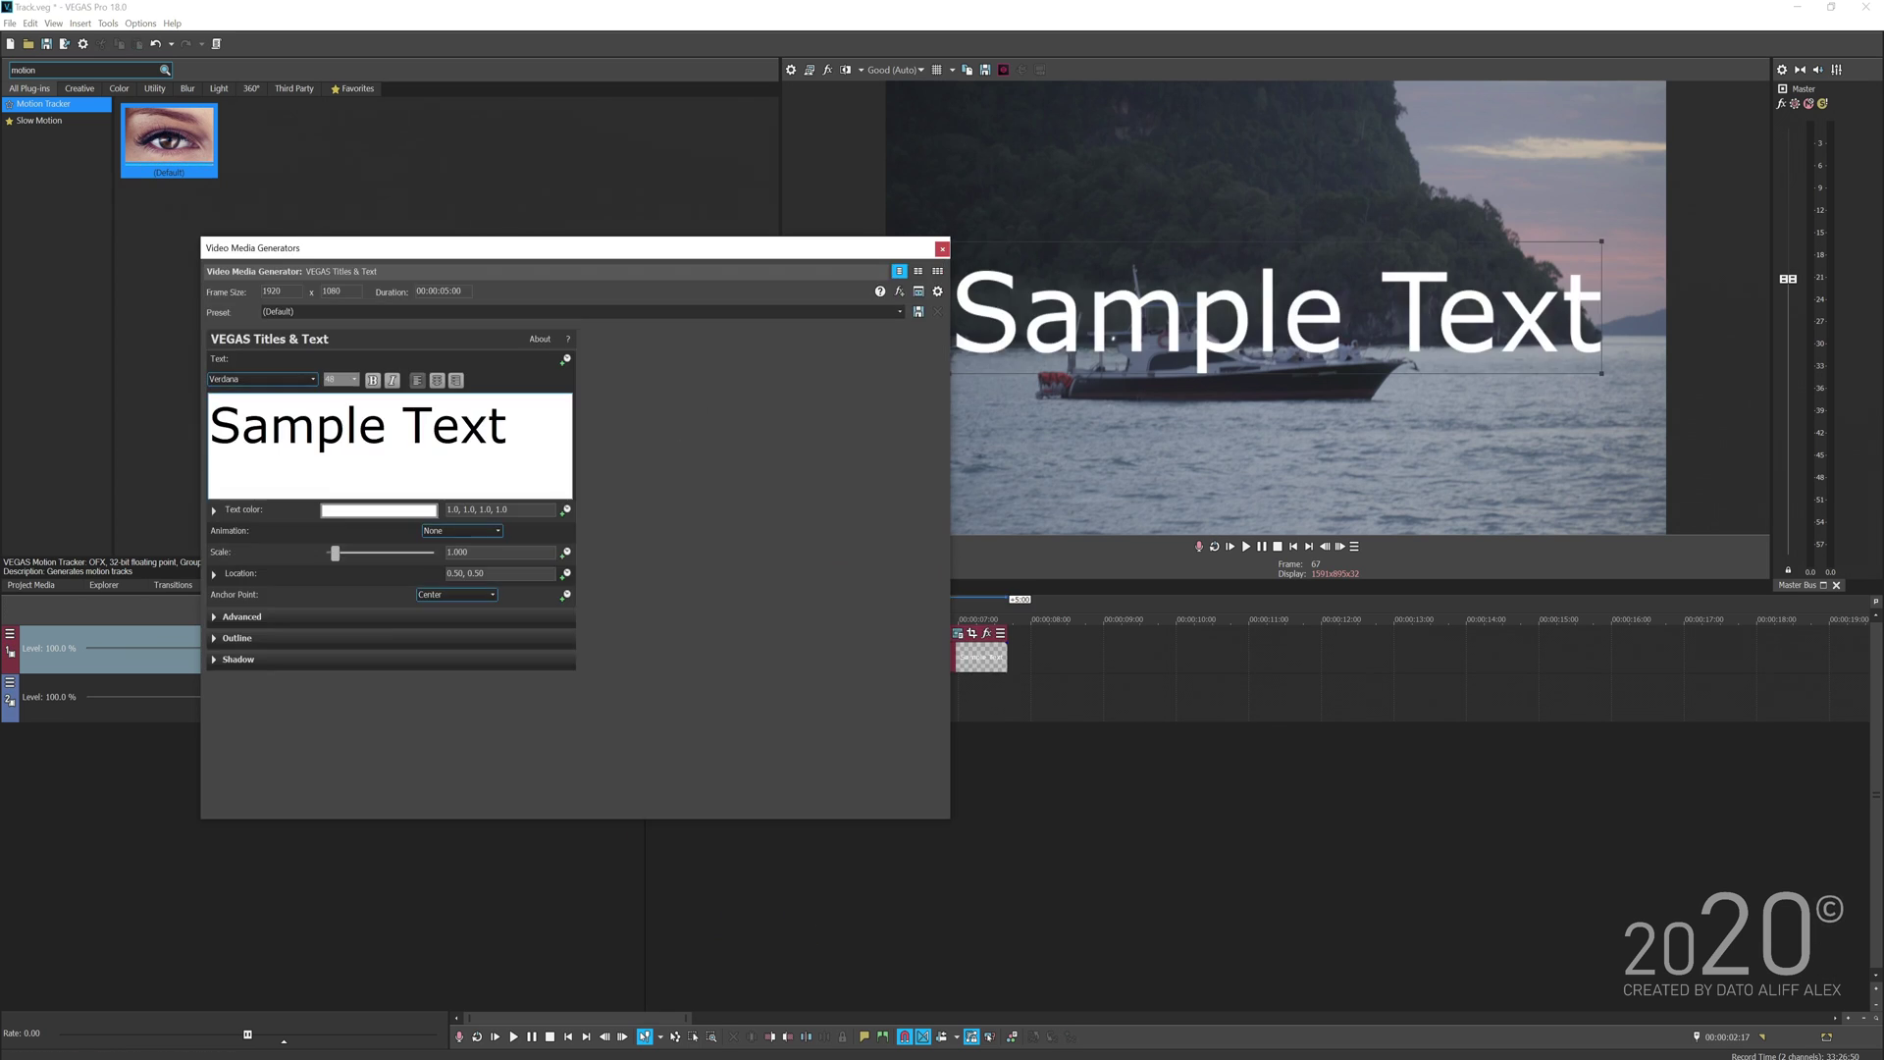
text(Motionm)
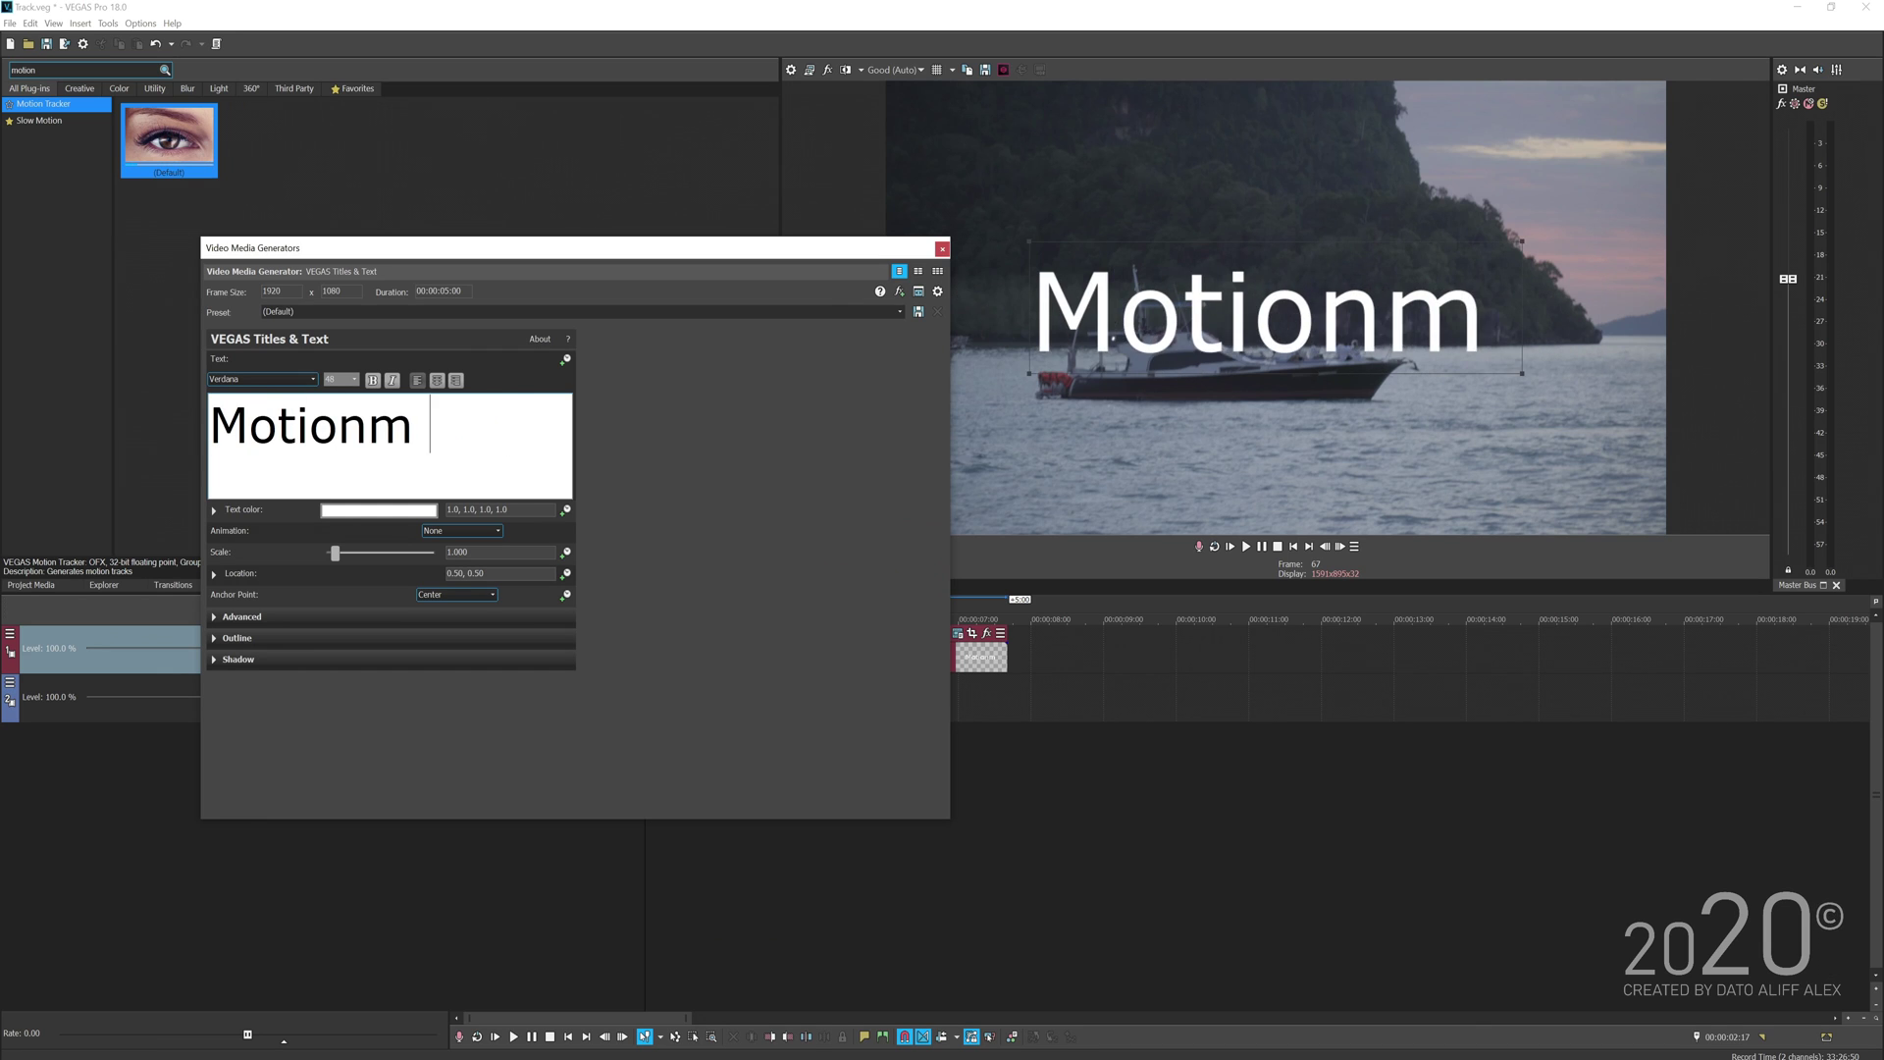
key(BackSpace)
text(T)
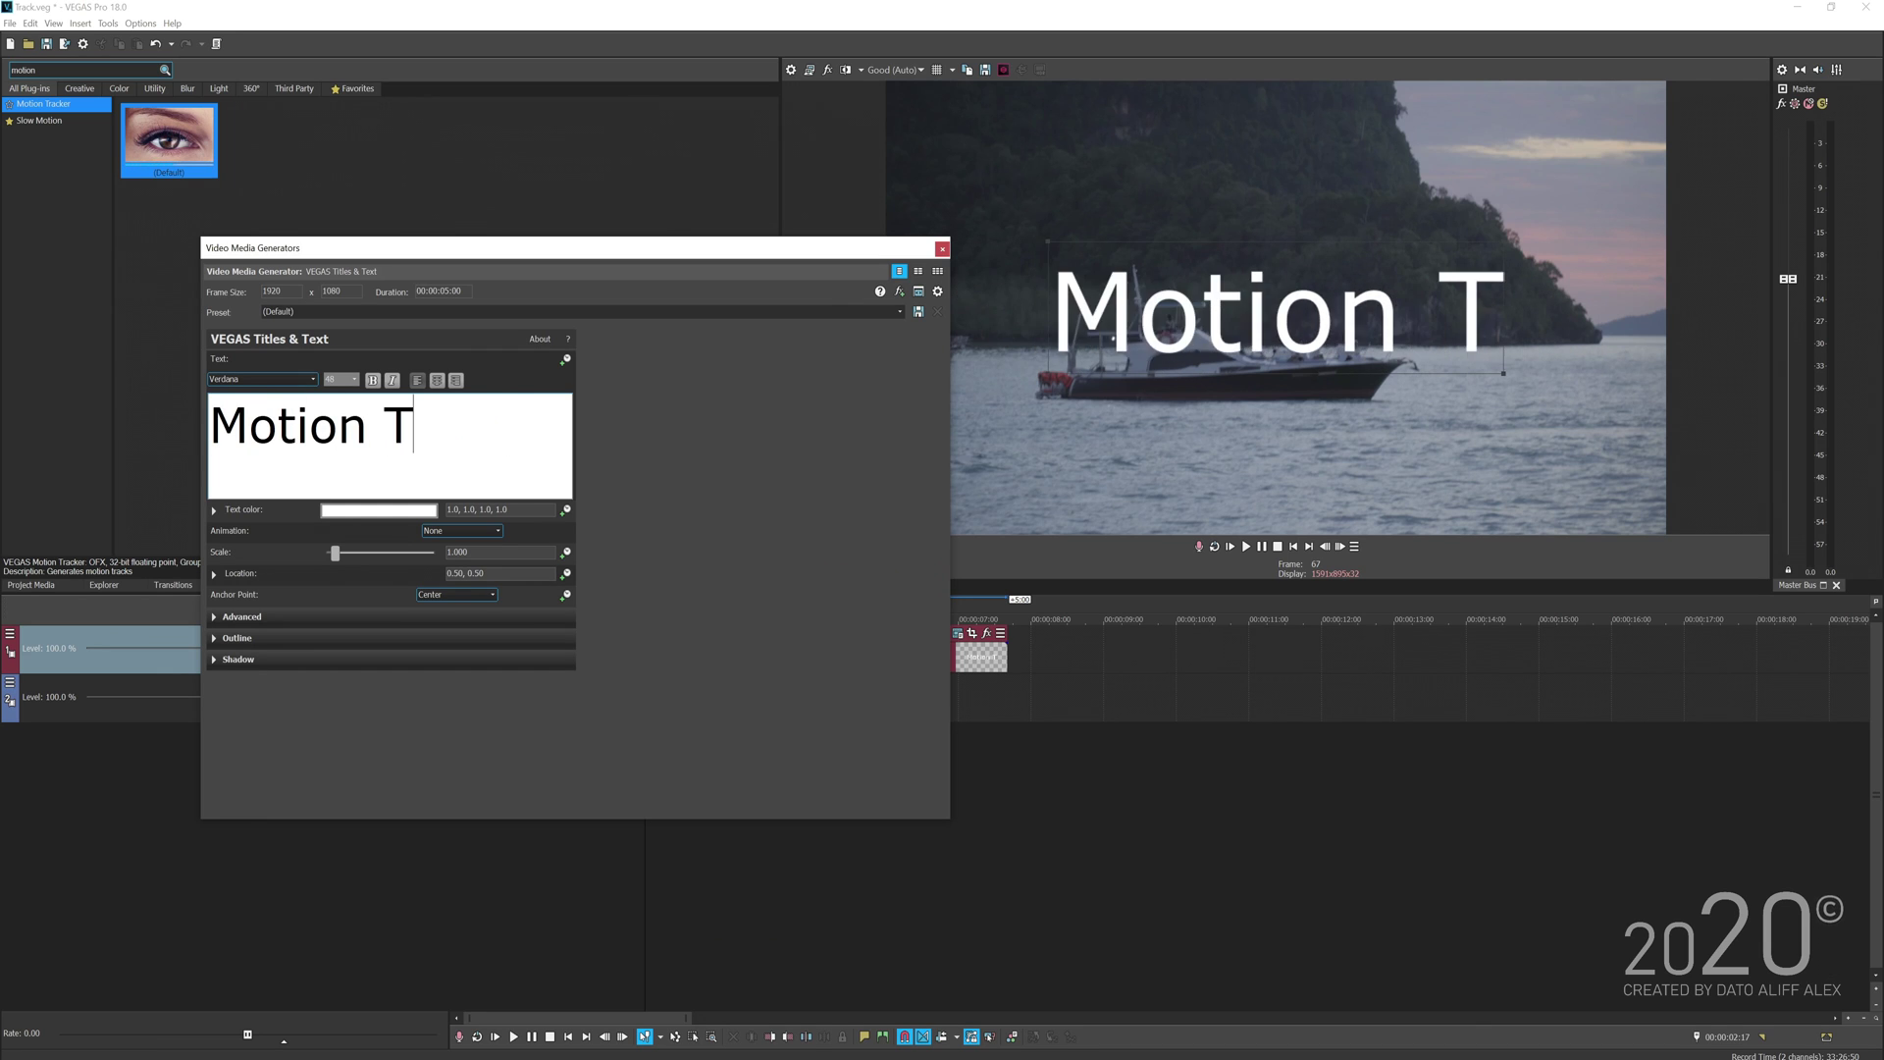
text(racker)
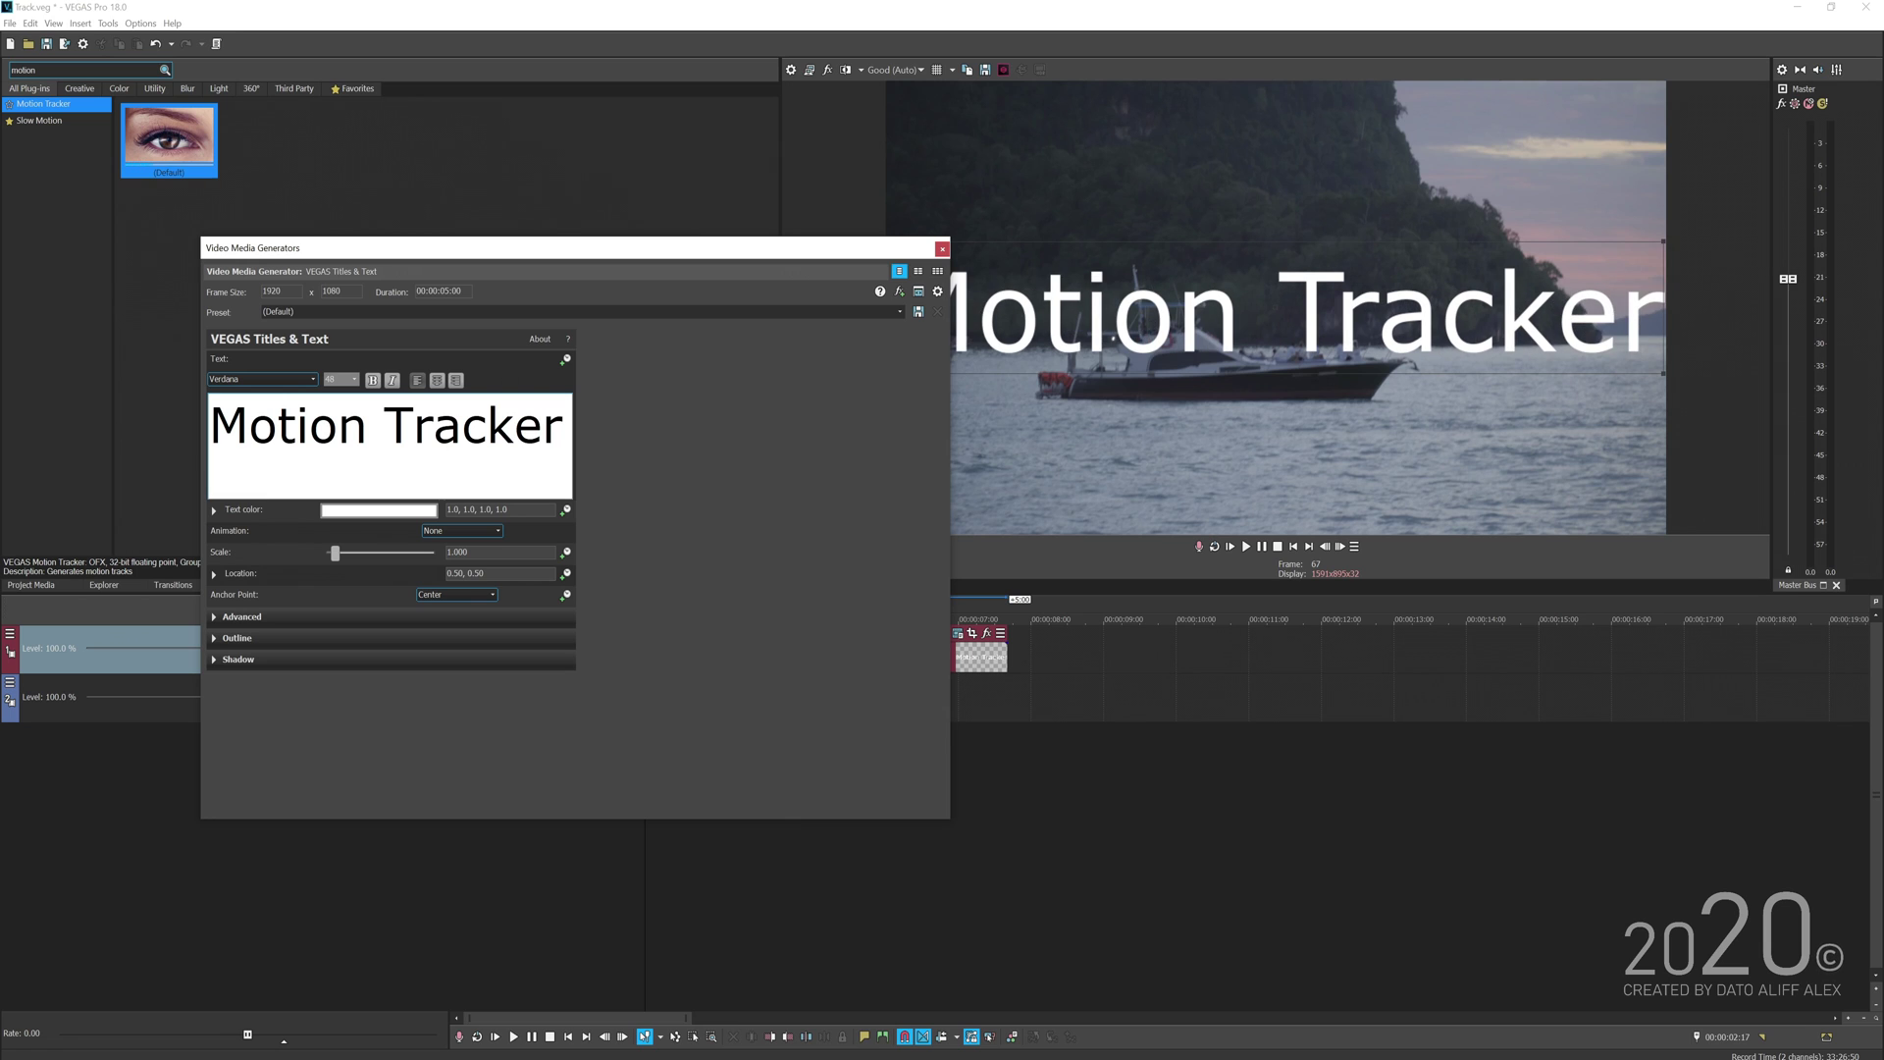
- Scale the title down to about 0.477, place it over the boat at about 0.43, 0.43, and close the text generator
drag(1493, 261, 1356, 278)
drag(1160, 304, 1211, 339)
click(941, 249)
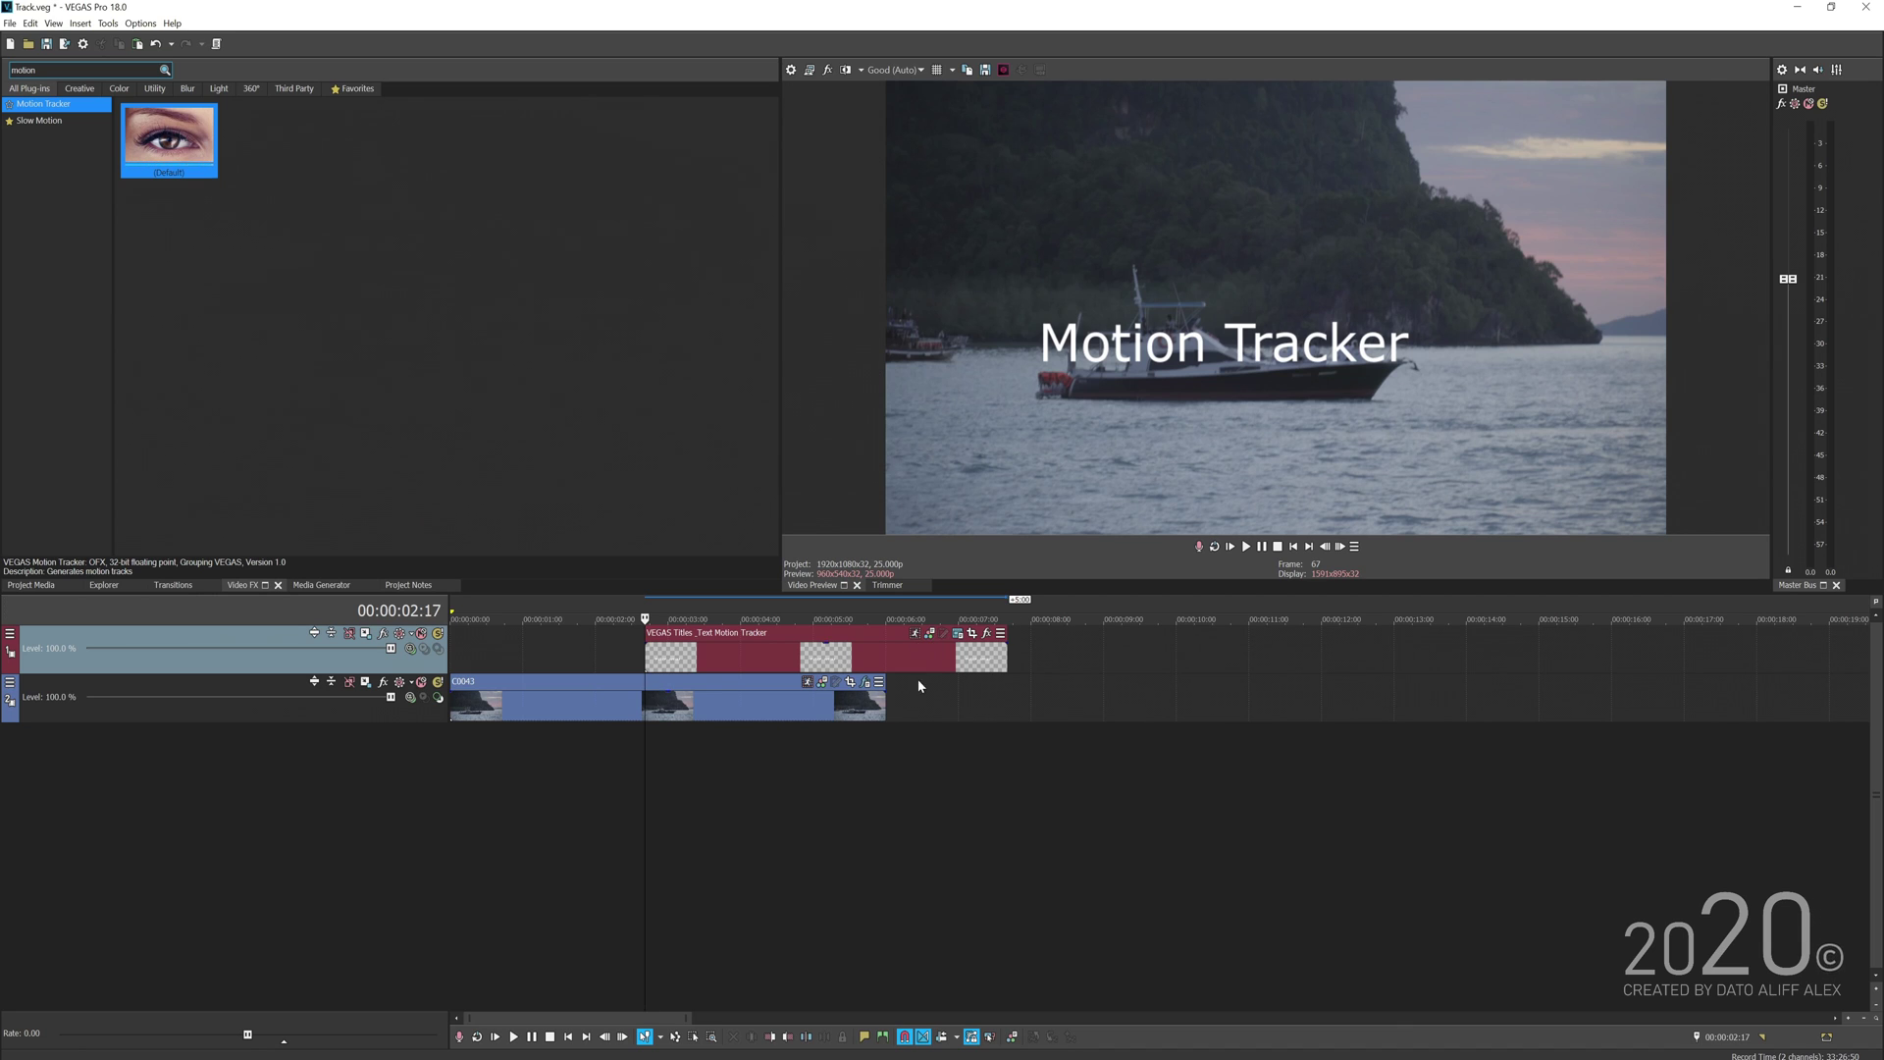
- Move the title event to the timeline start and extend it to the end of the boat clip
drag(895, 620, 701, 638)
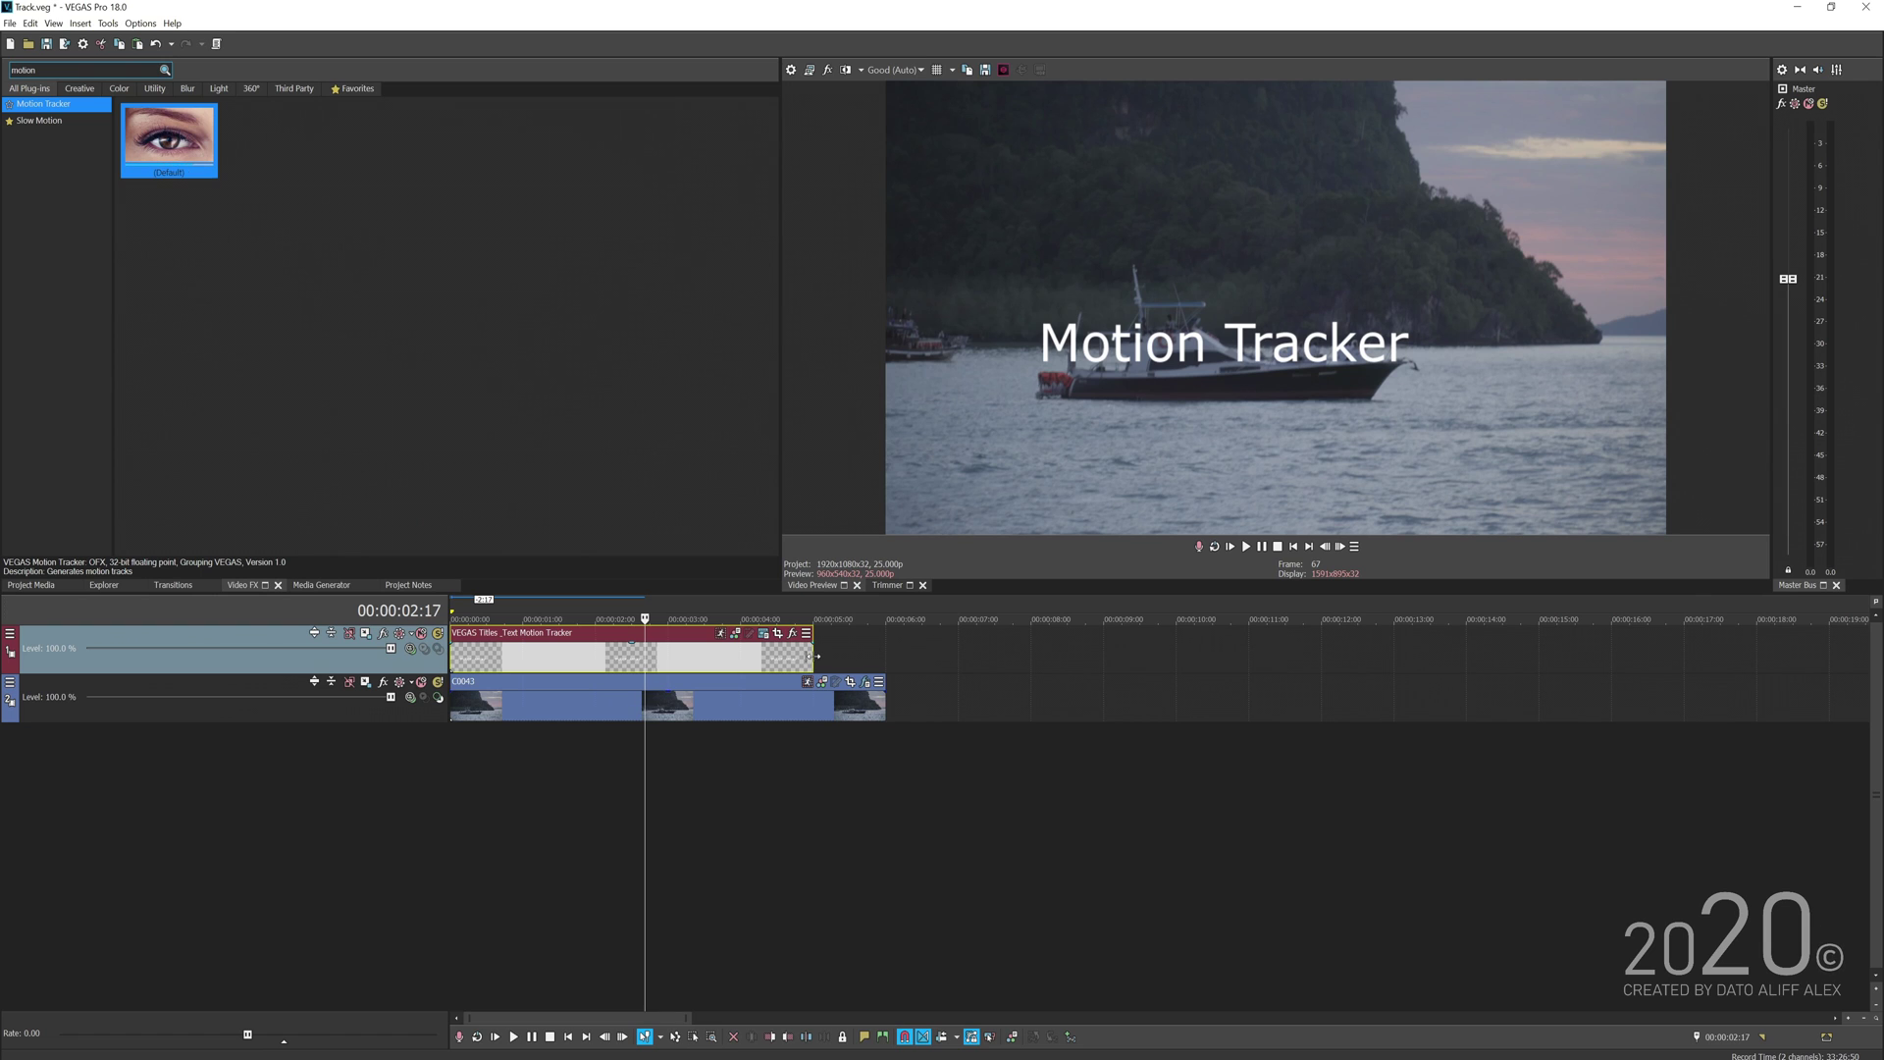
drag(814, 656, 886, 664)
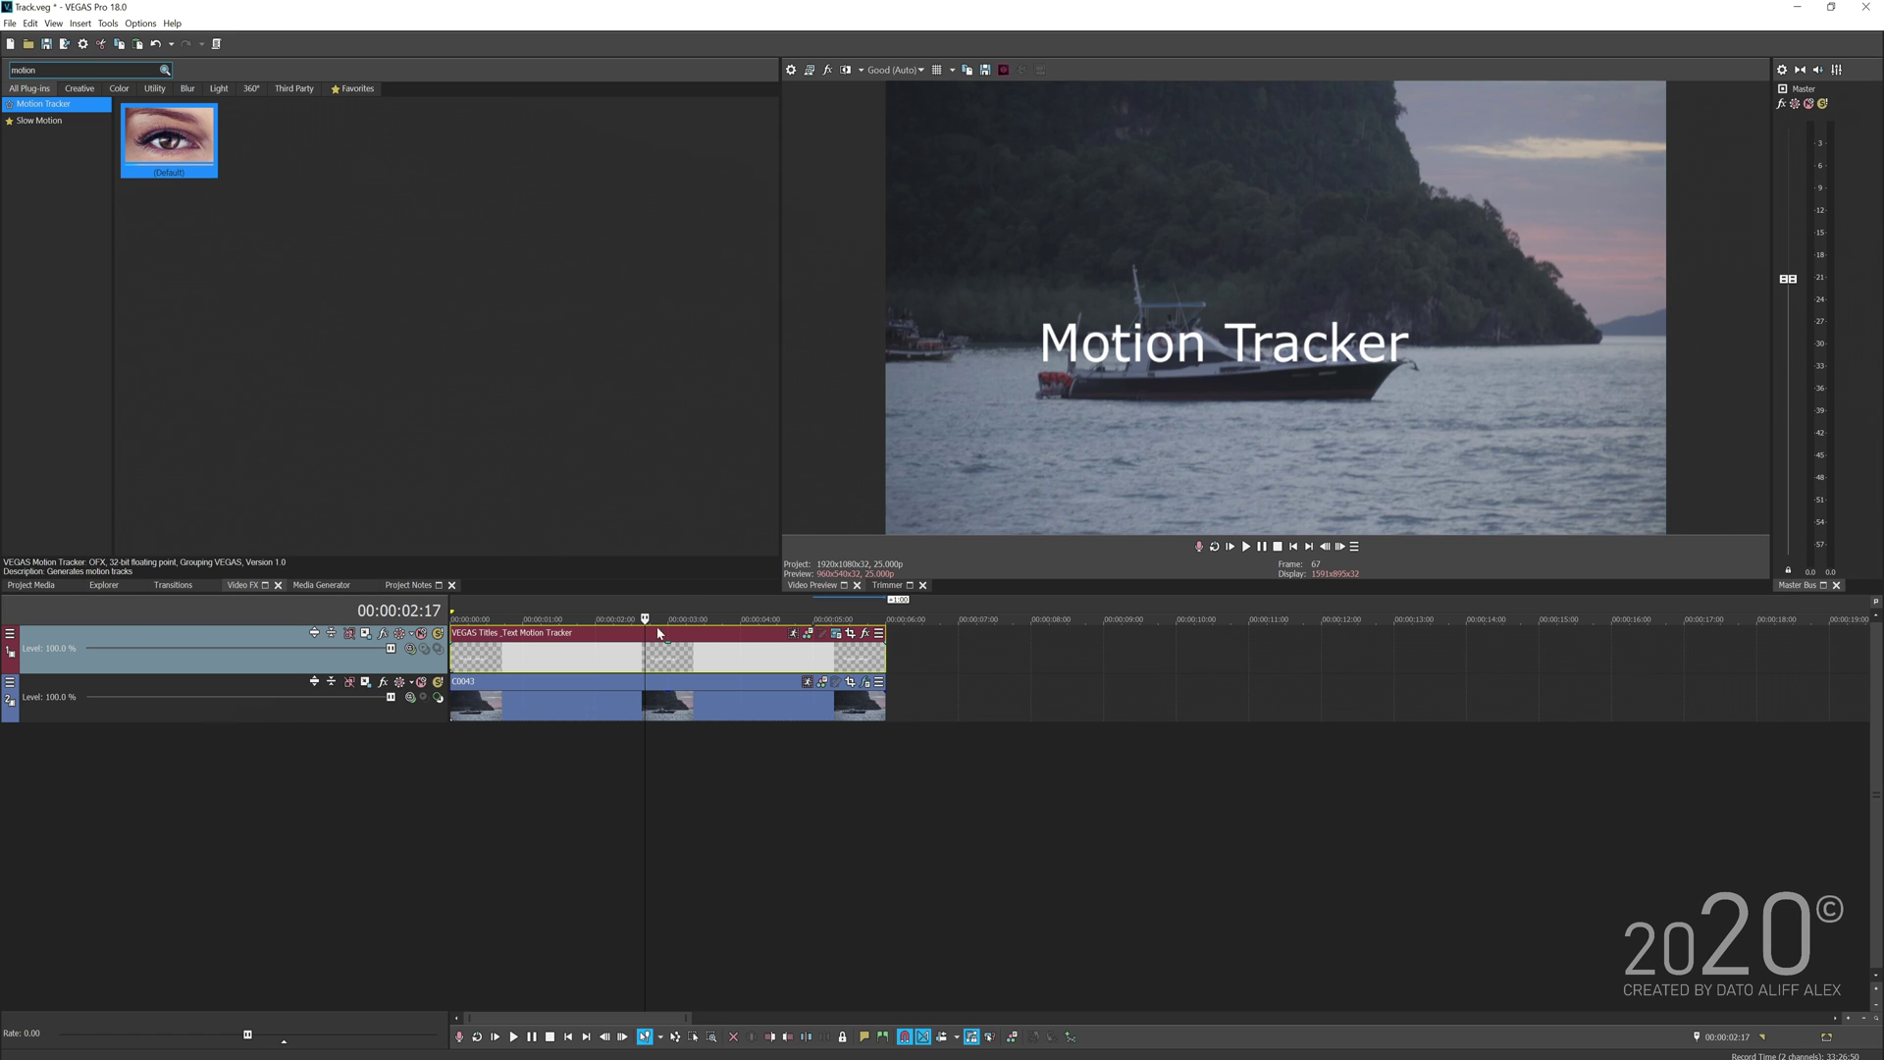
click(808, 665)
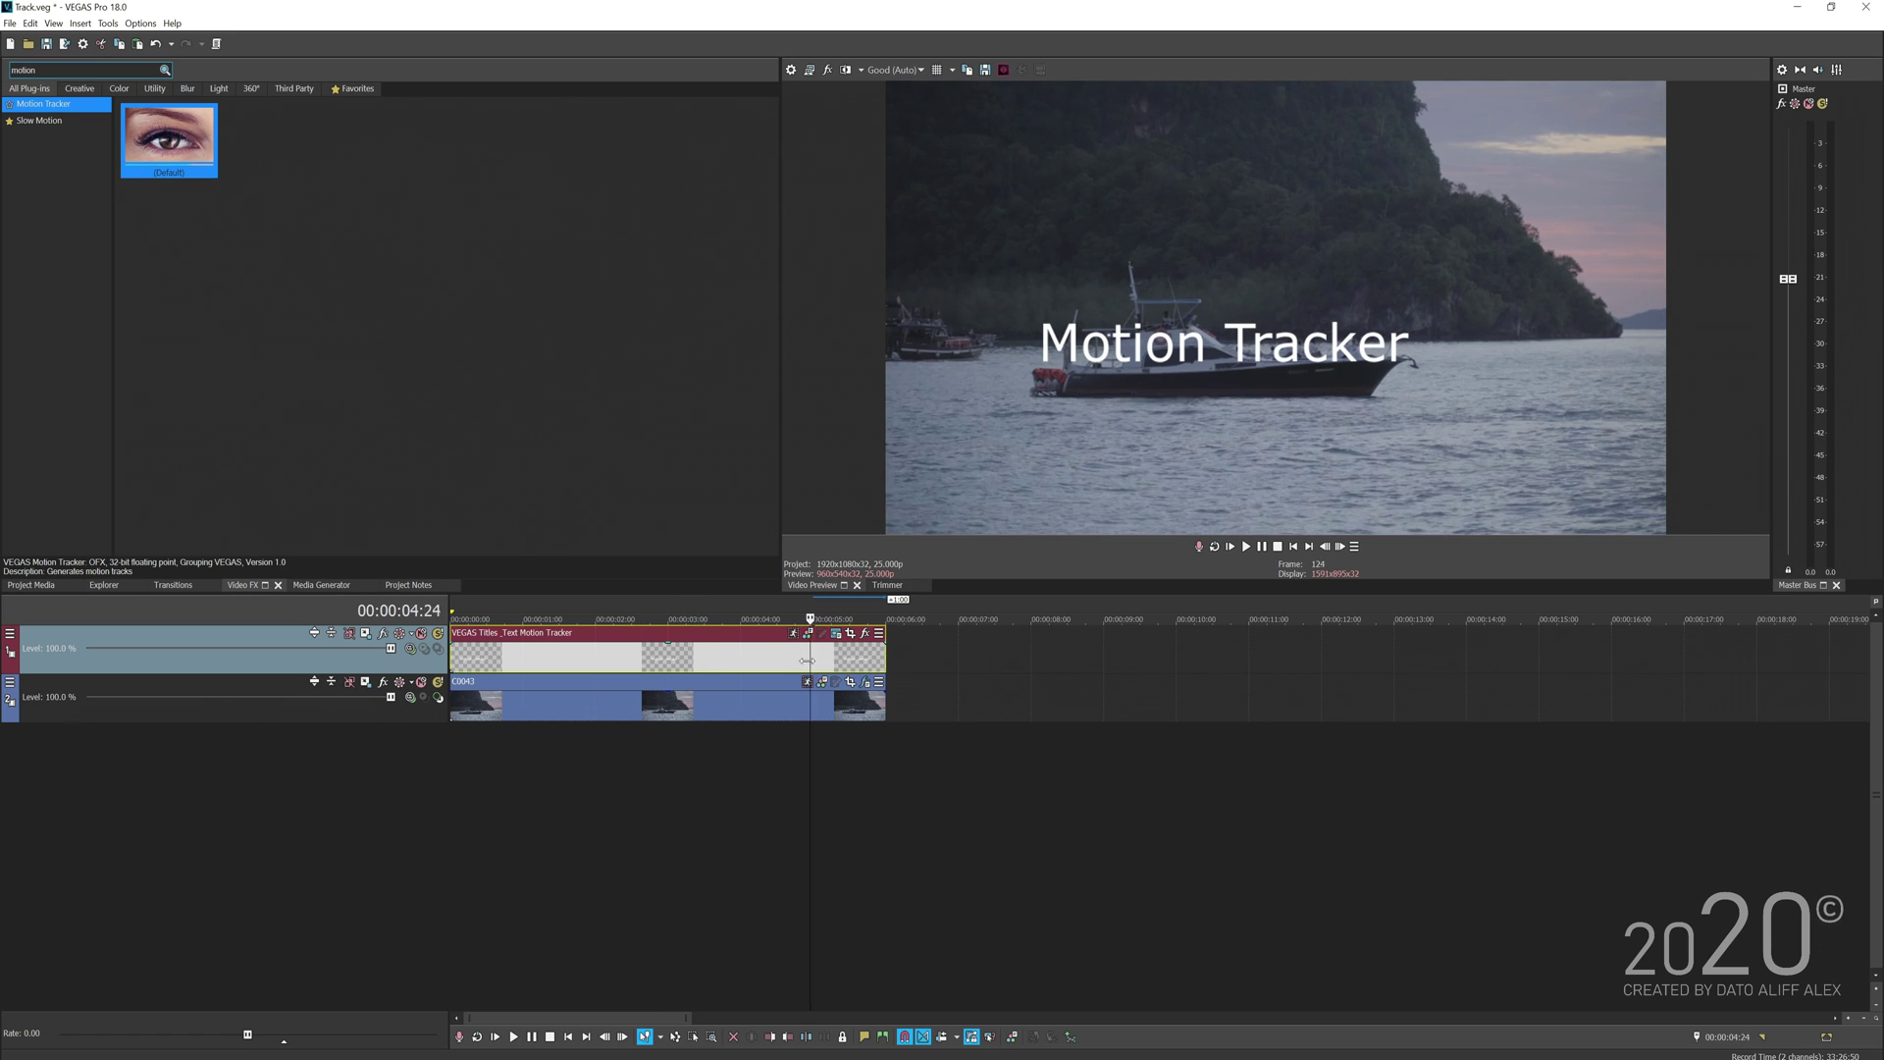
click(659, 658)
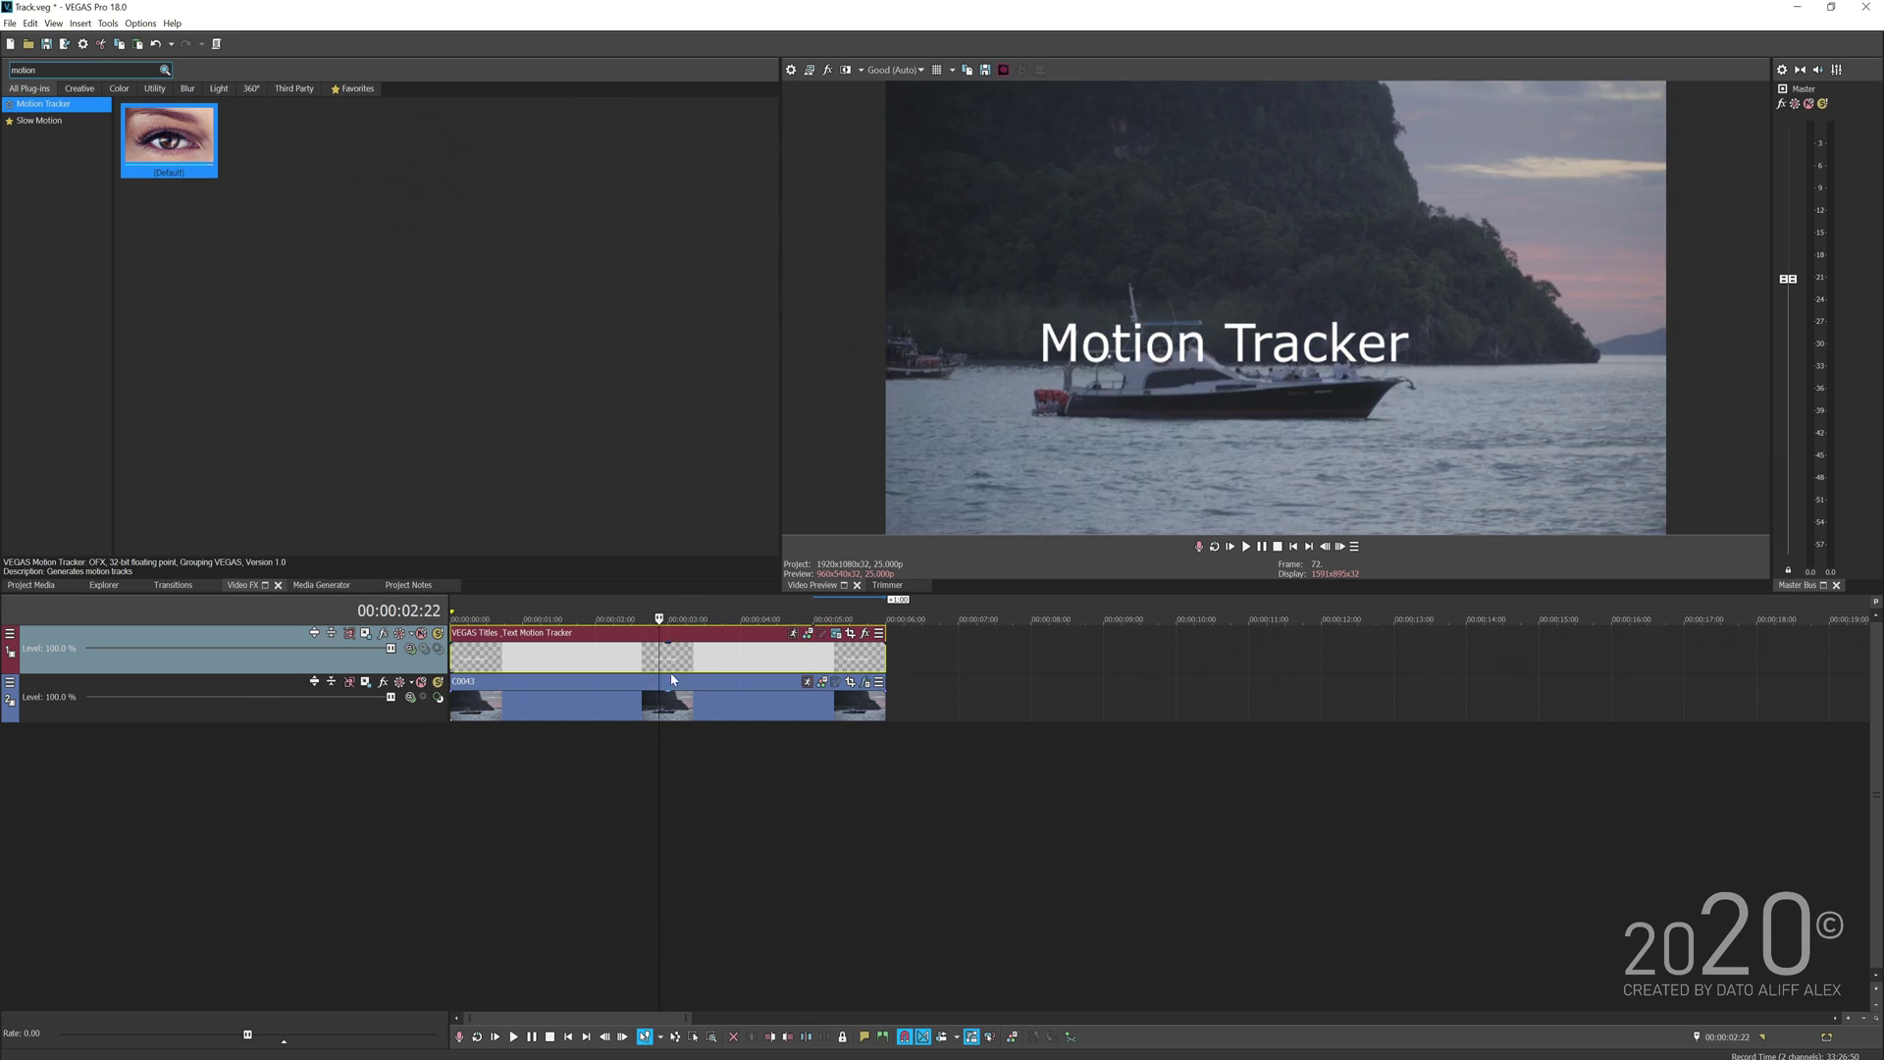
- Match the title's generated media duration to its event length and close the generator
click(836, 635)
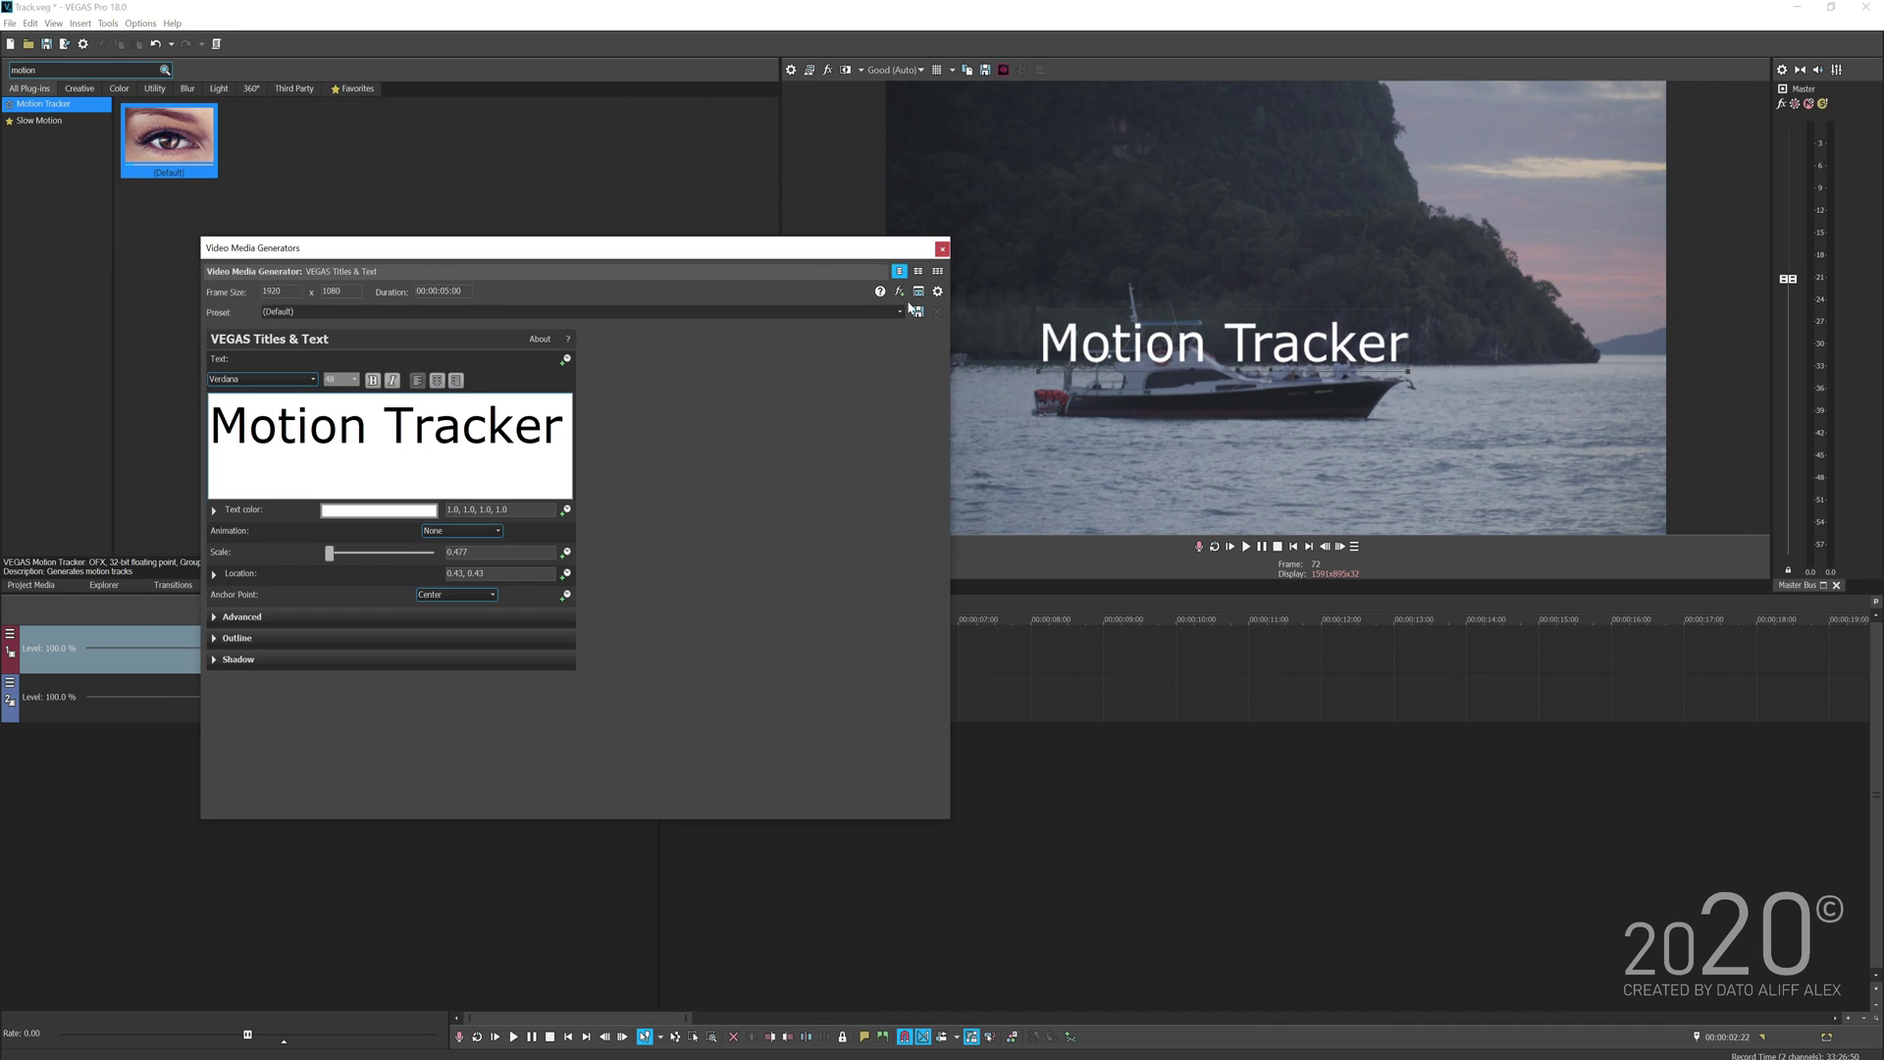
click(921, 293)
click(942, 249)
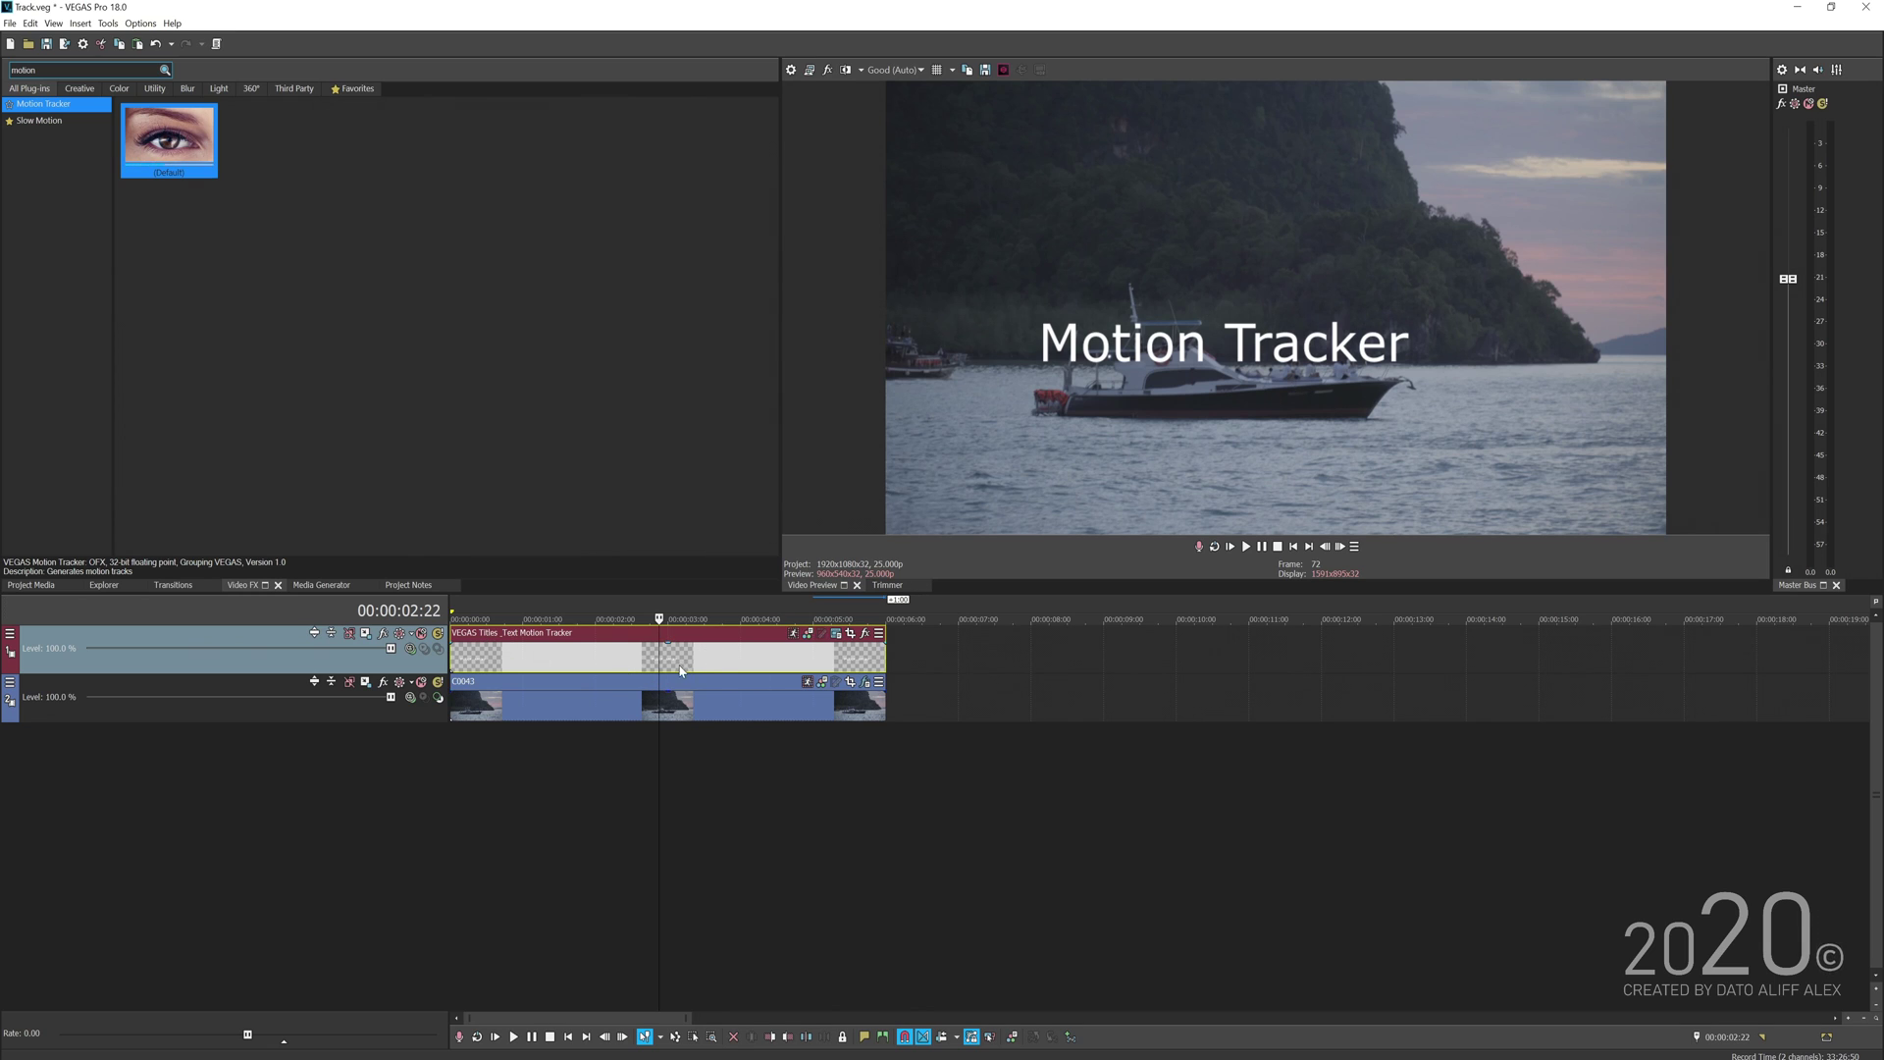
- Place the playhead at 00:00:02:17, select the boat clip, and reopen its Motion Tracking window
click(633, 656)
click(644, 663)
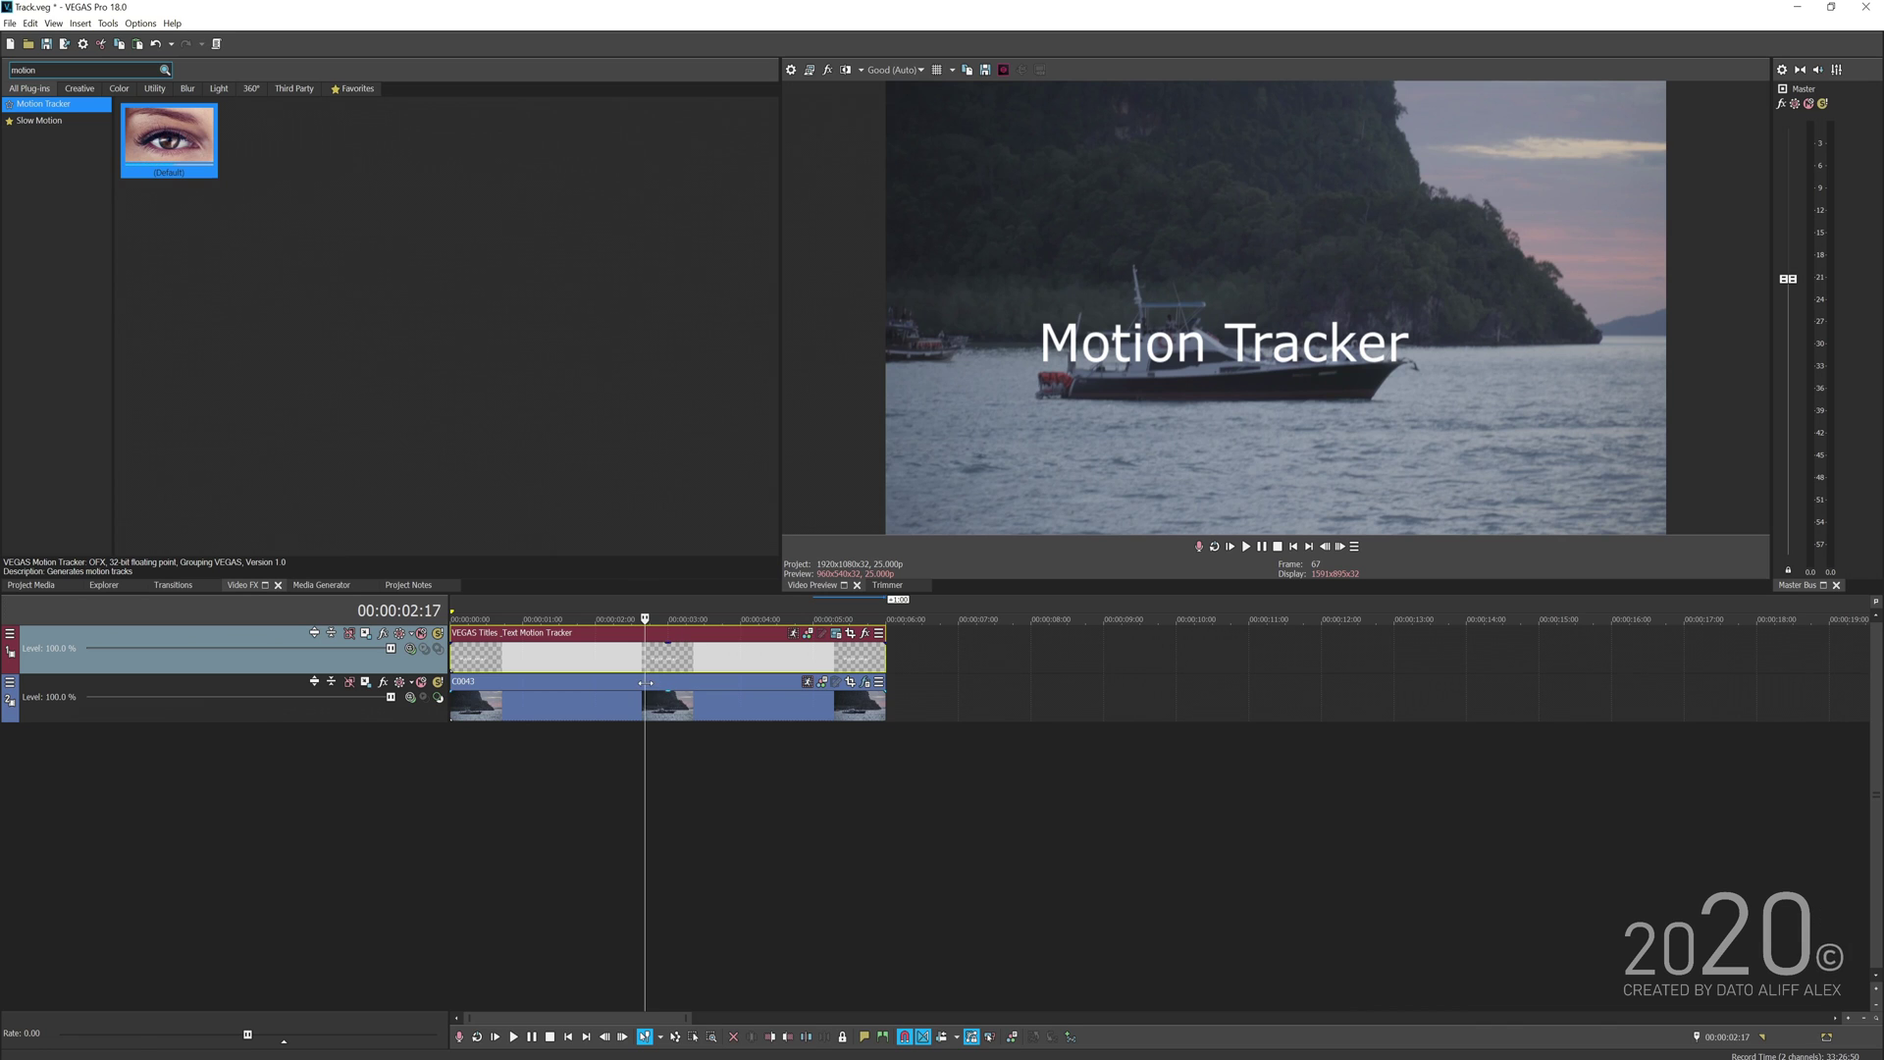
click(652, 688)
click(815, 685)
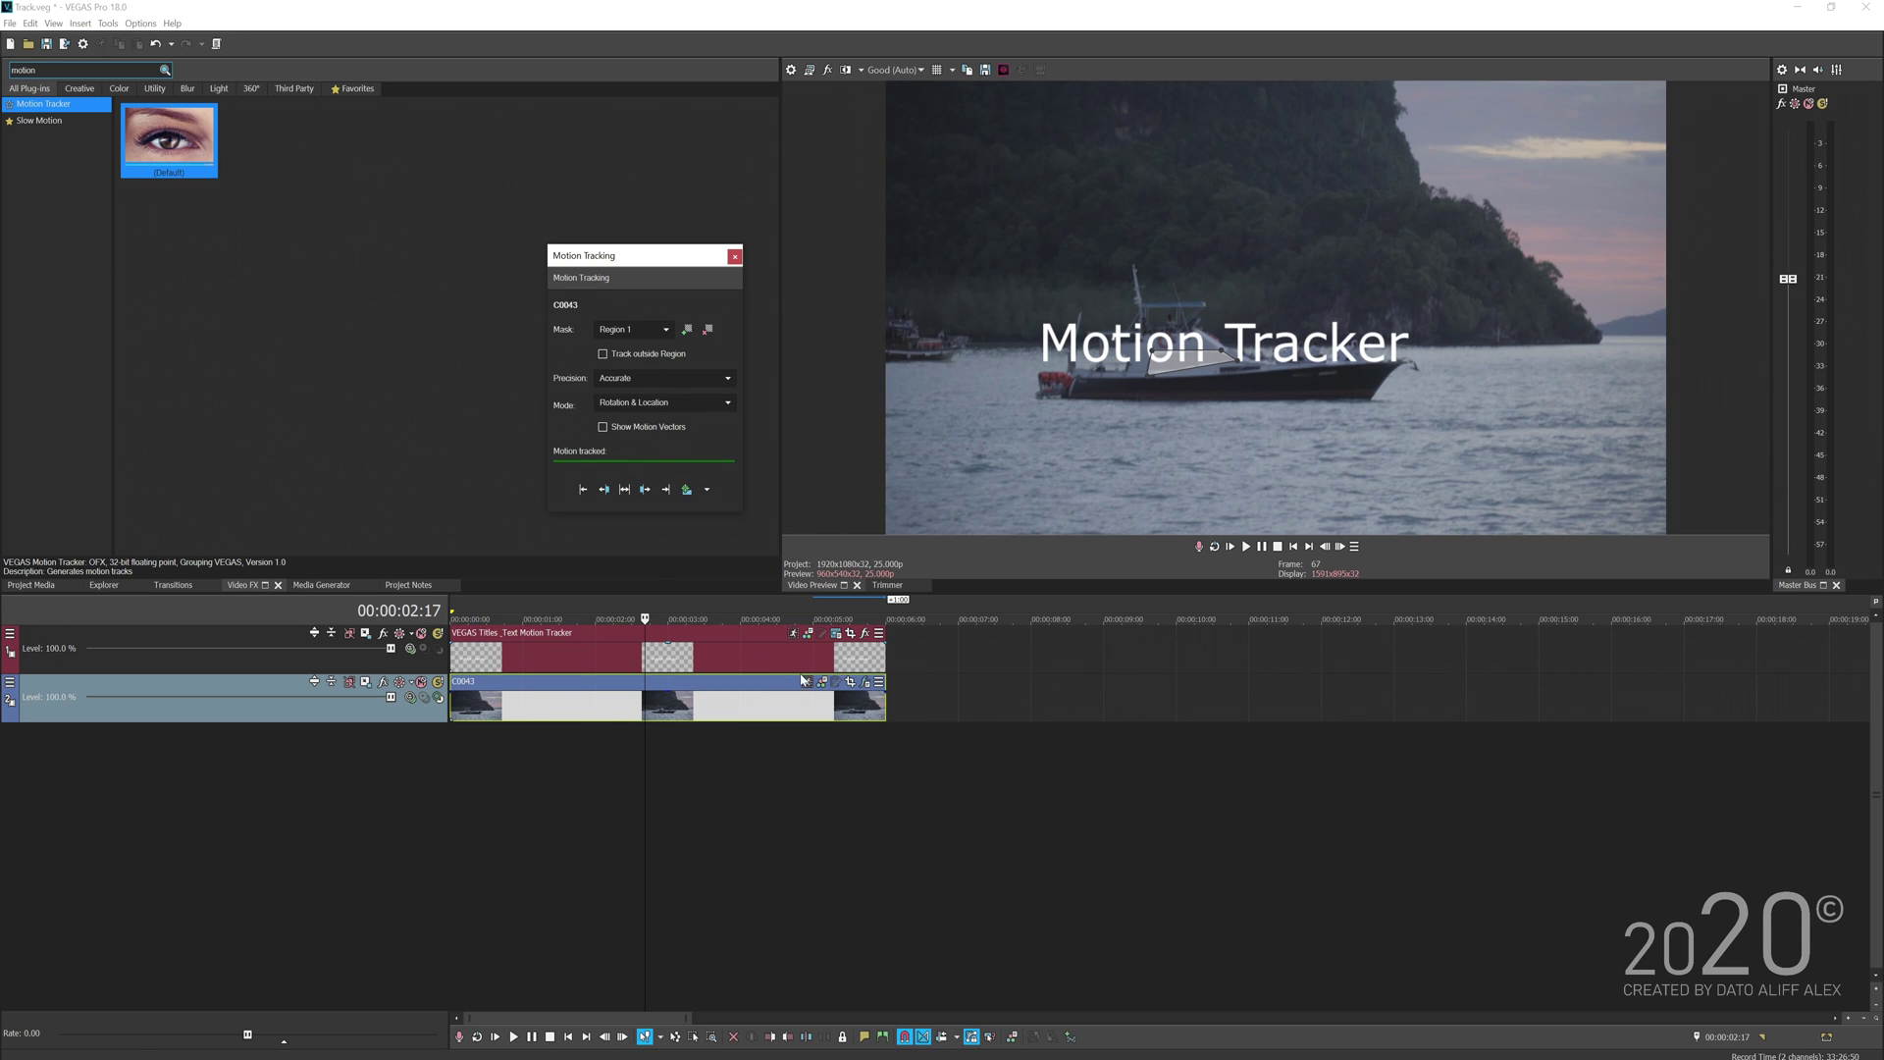
- Choose Region 1 as the mask and transfer its motion data to the title event's Location
drag(645, 278, 642, 263)
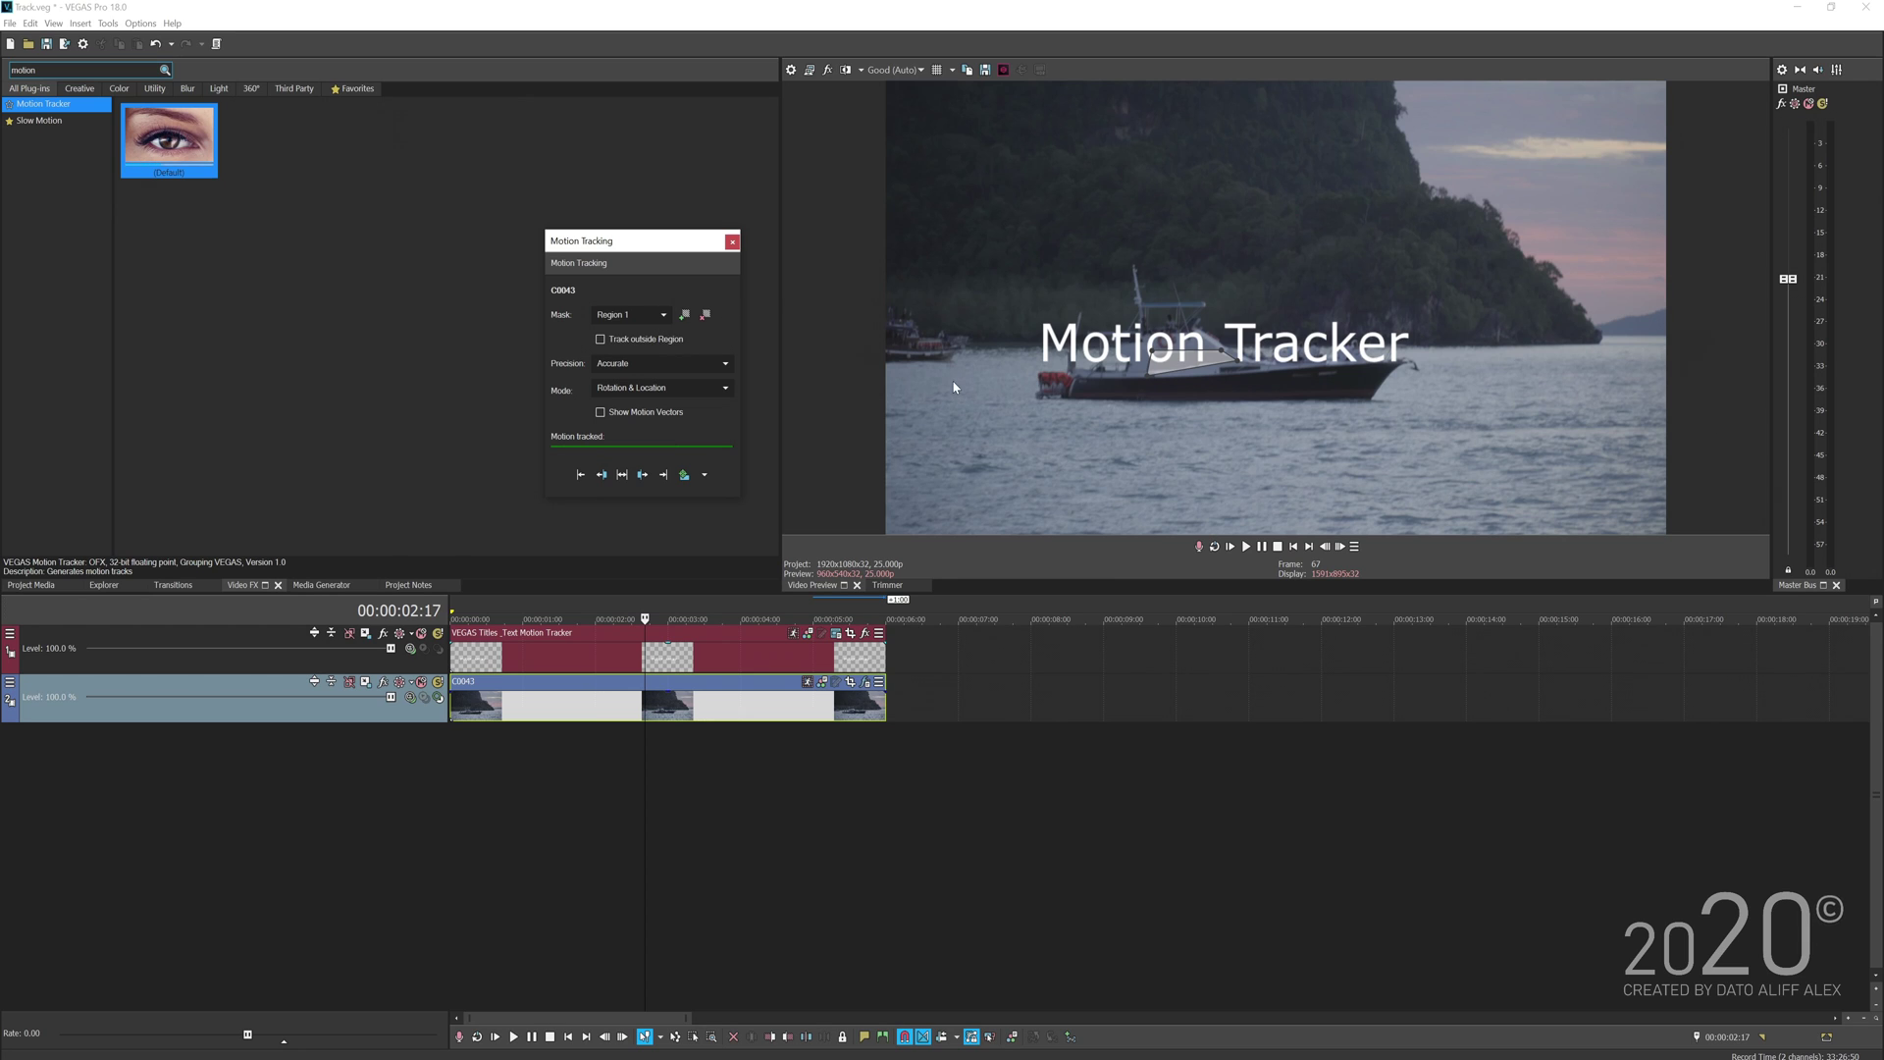
click(643, 315)
click(640, 336)
drag(658, 655, 658, 654)
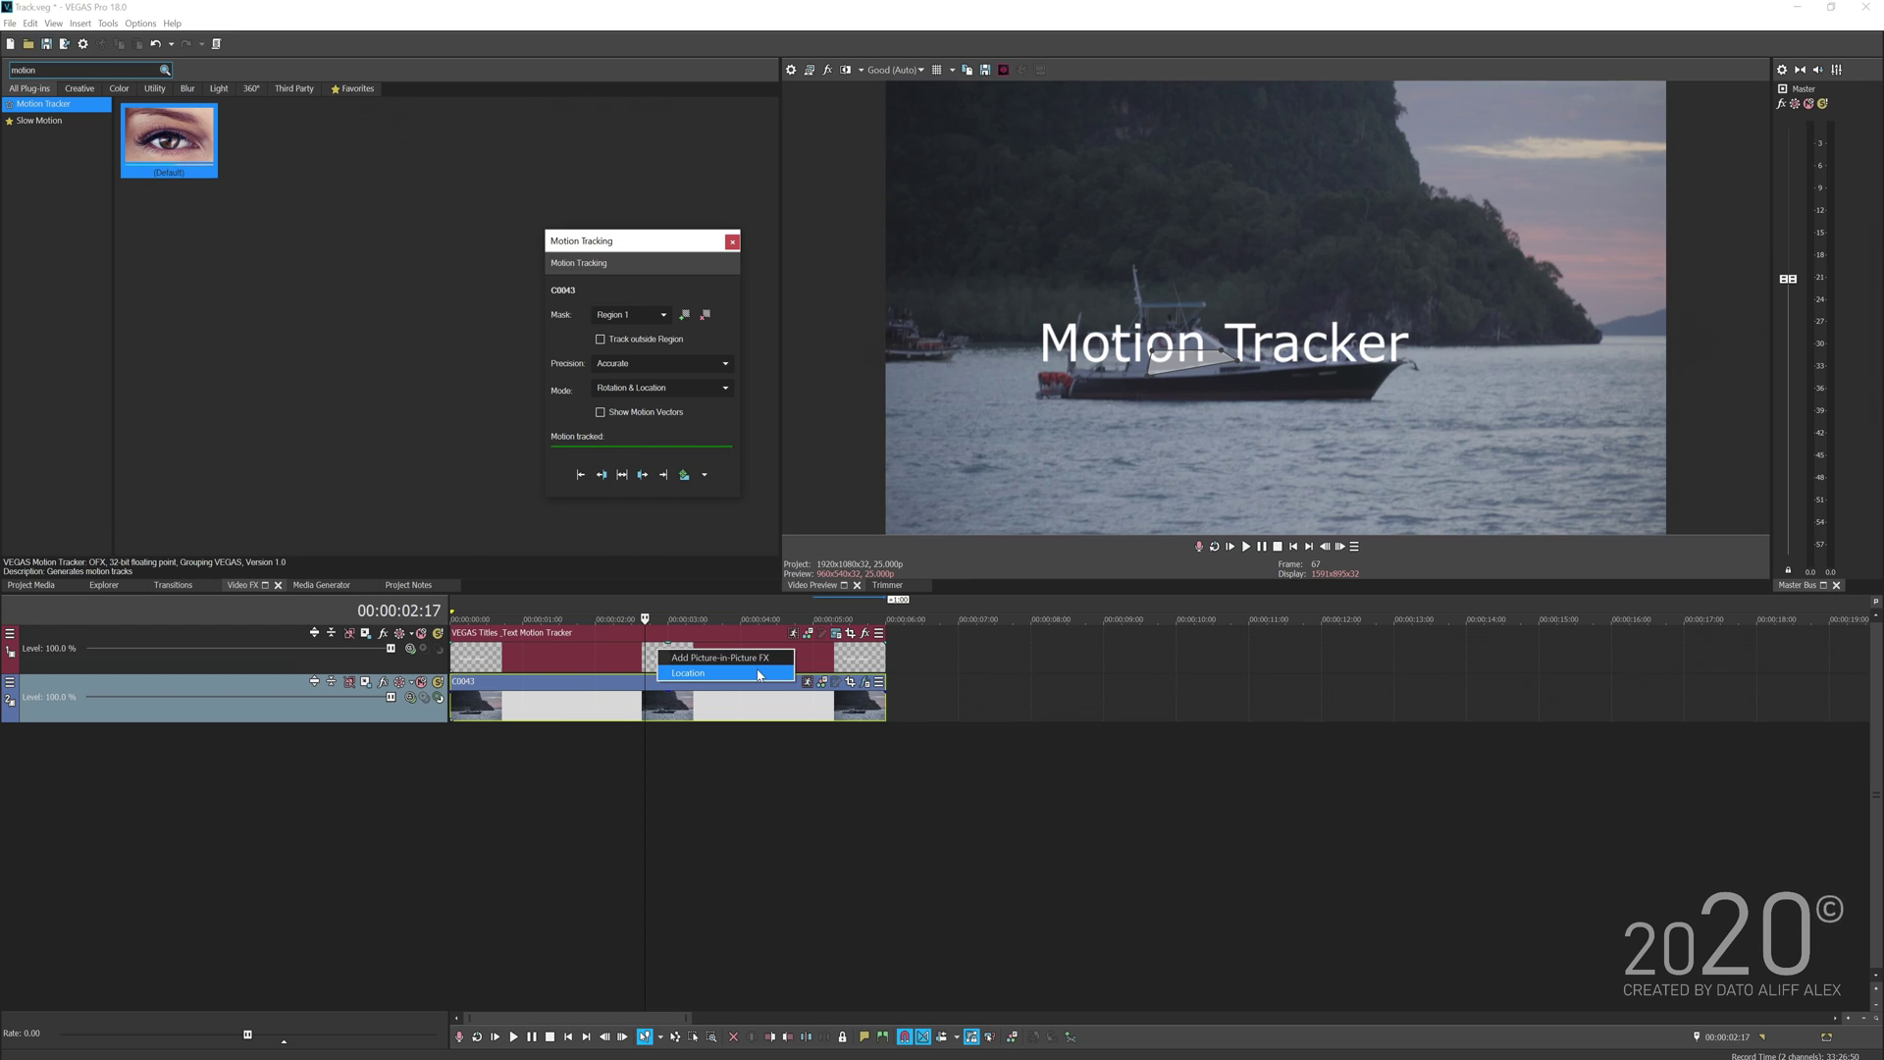
click(698, 675)
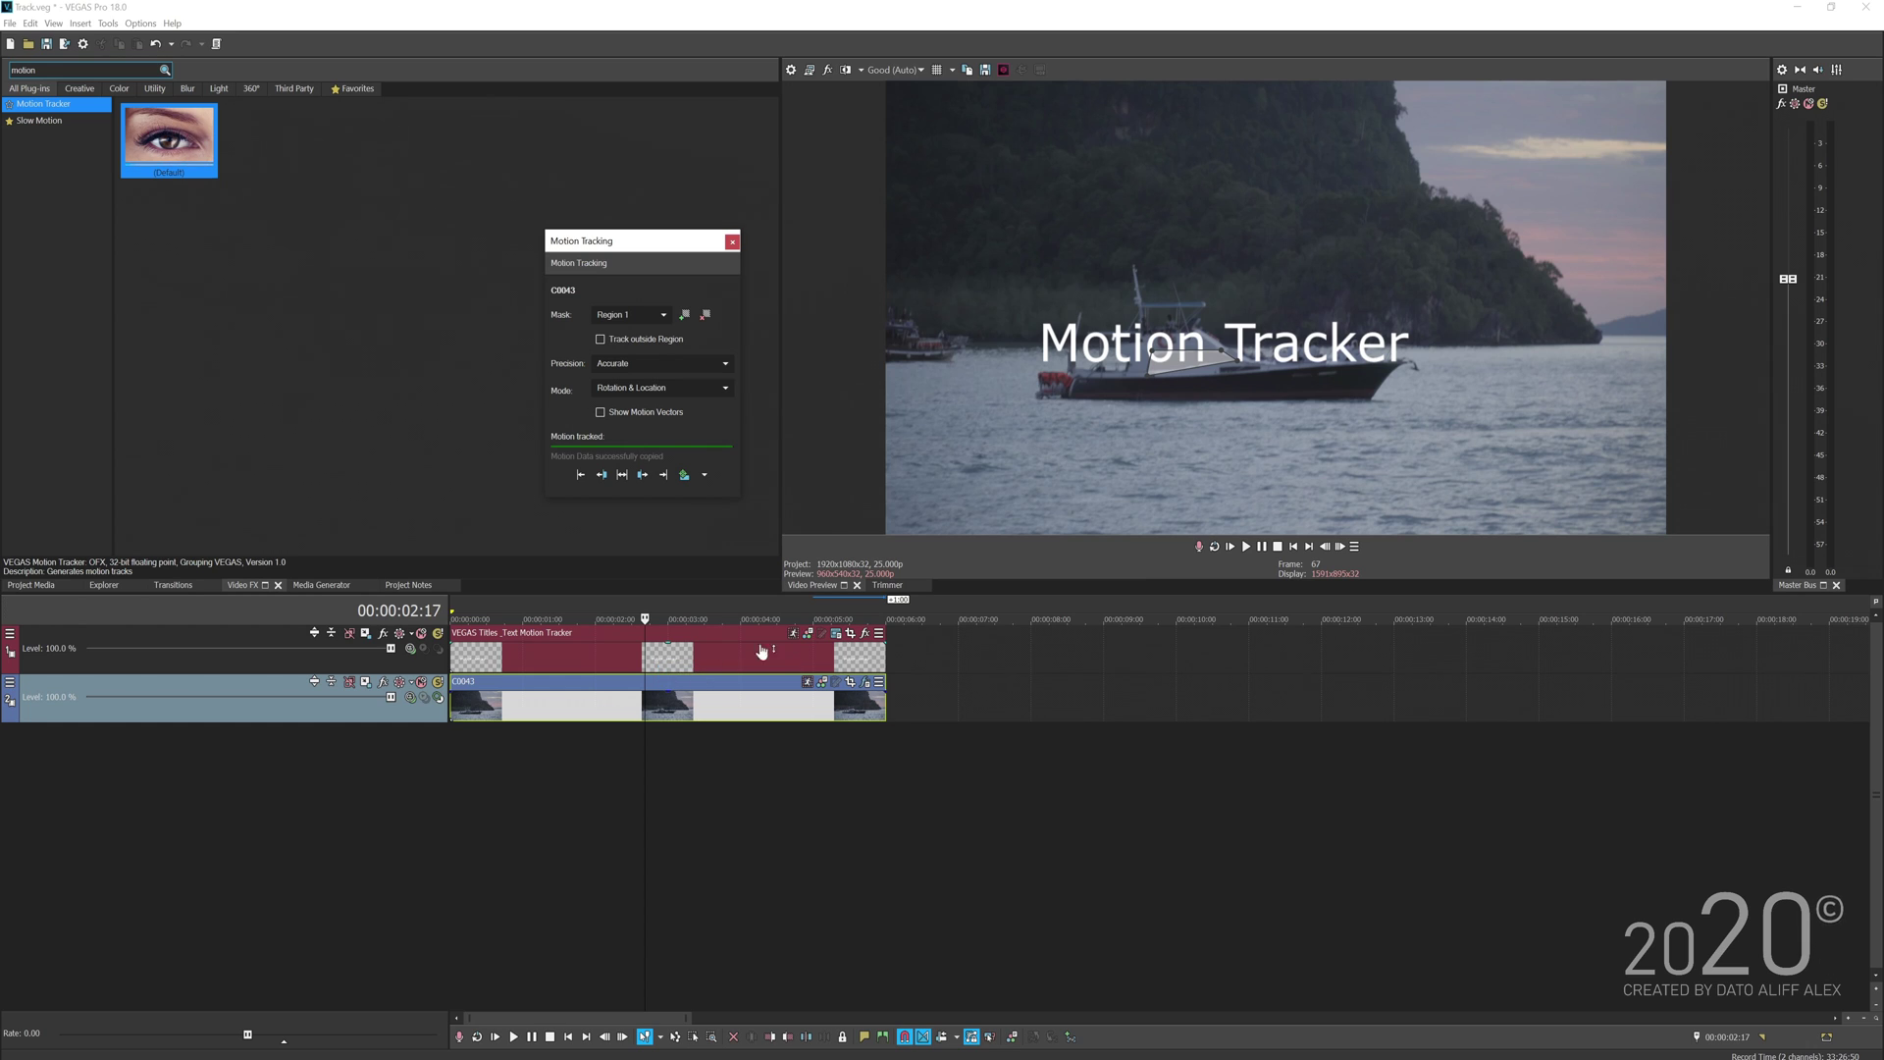
- Open the title's generator settings, examine the Location keyframes from the tracking data, and close them
click(835, 633)
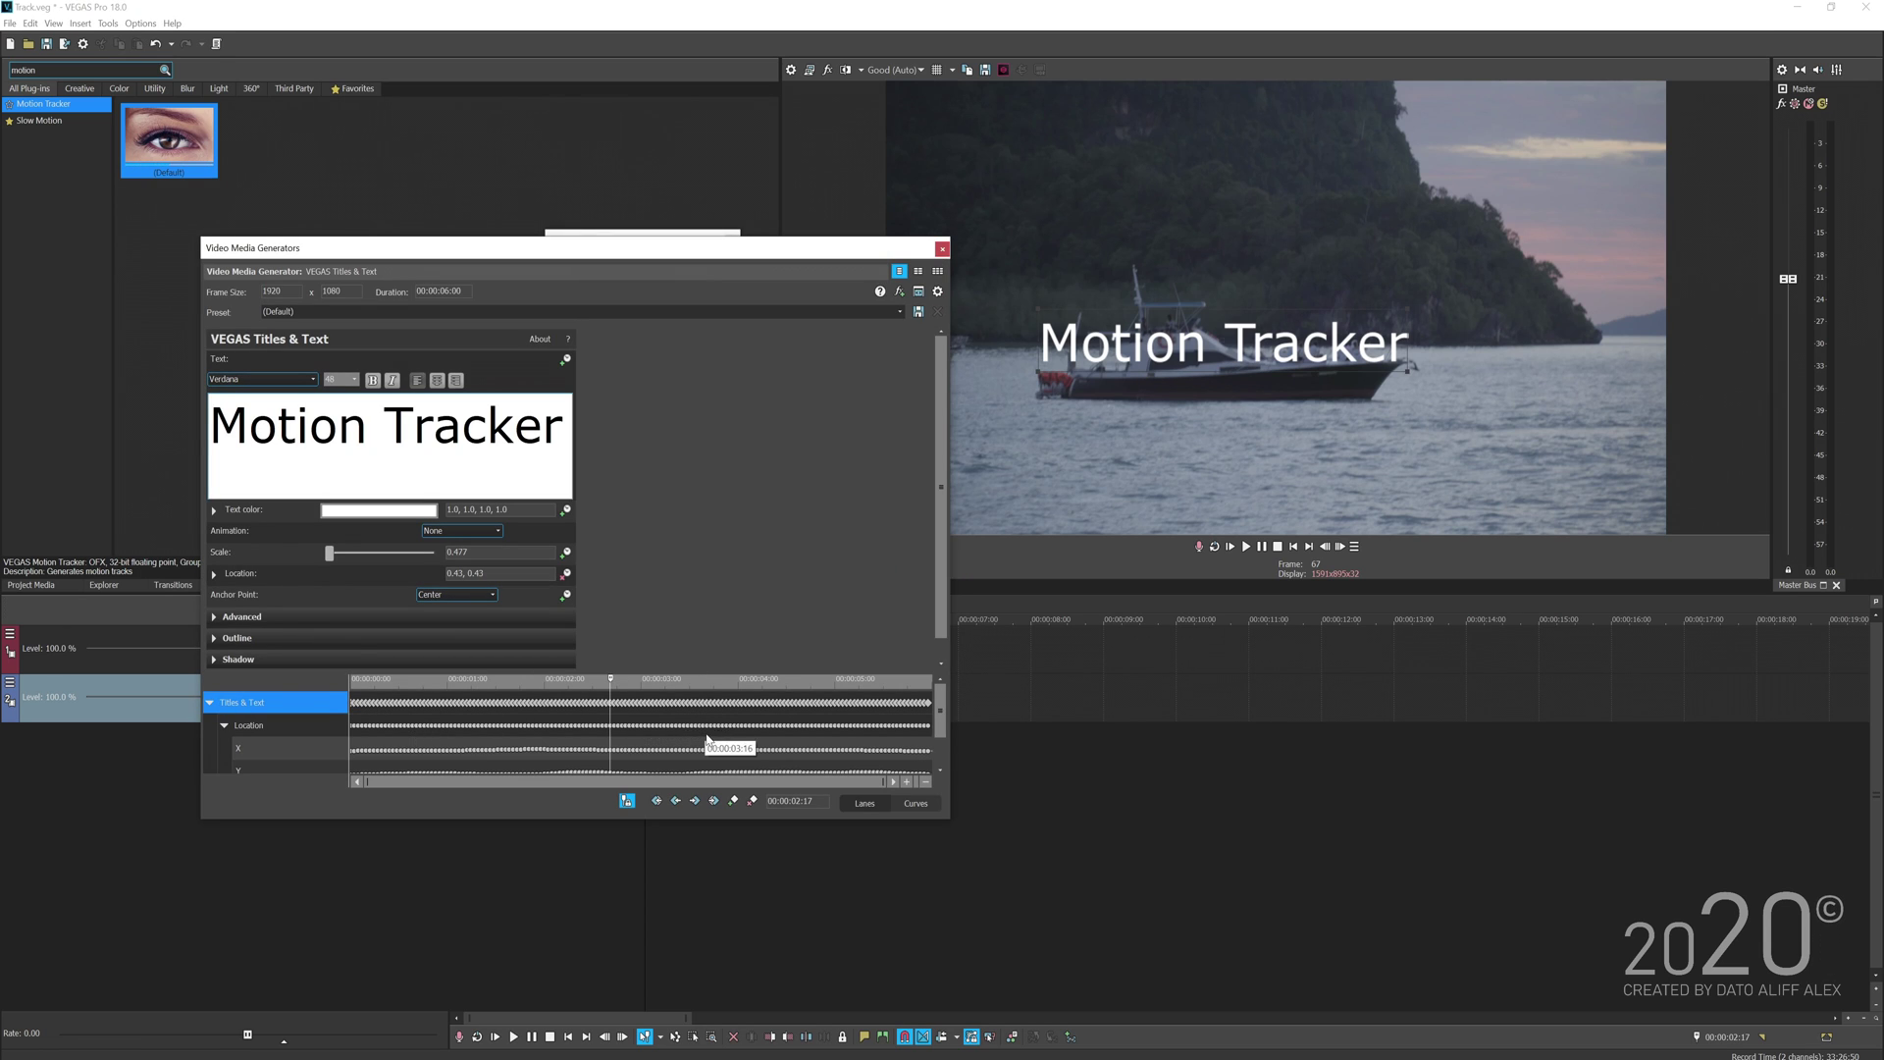
click(225, 725)
click(941, 250)
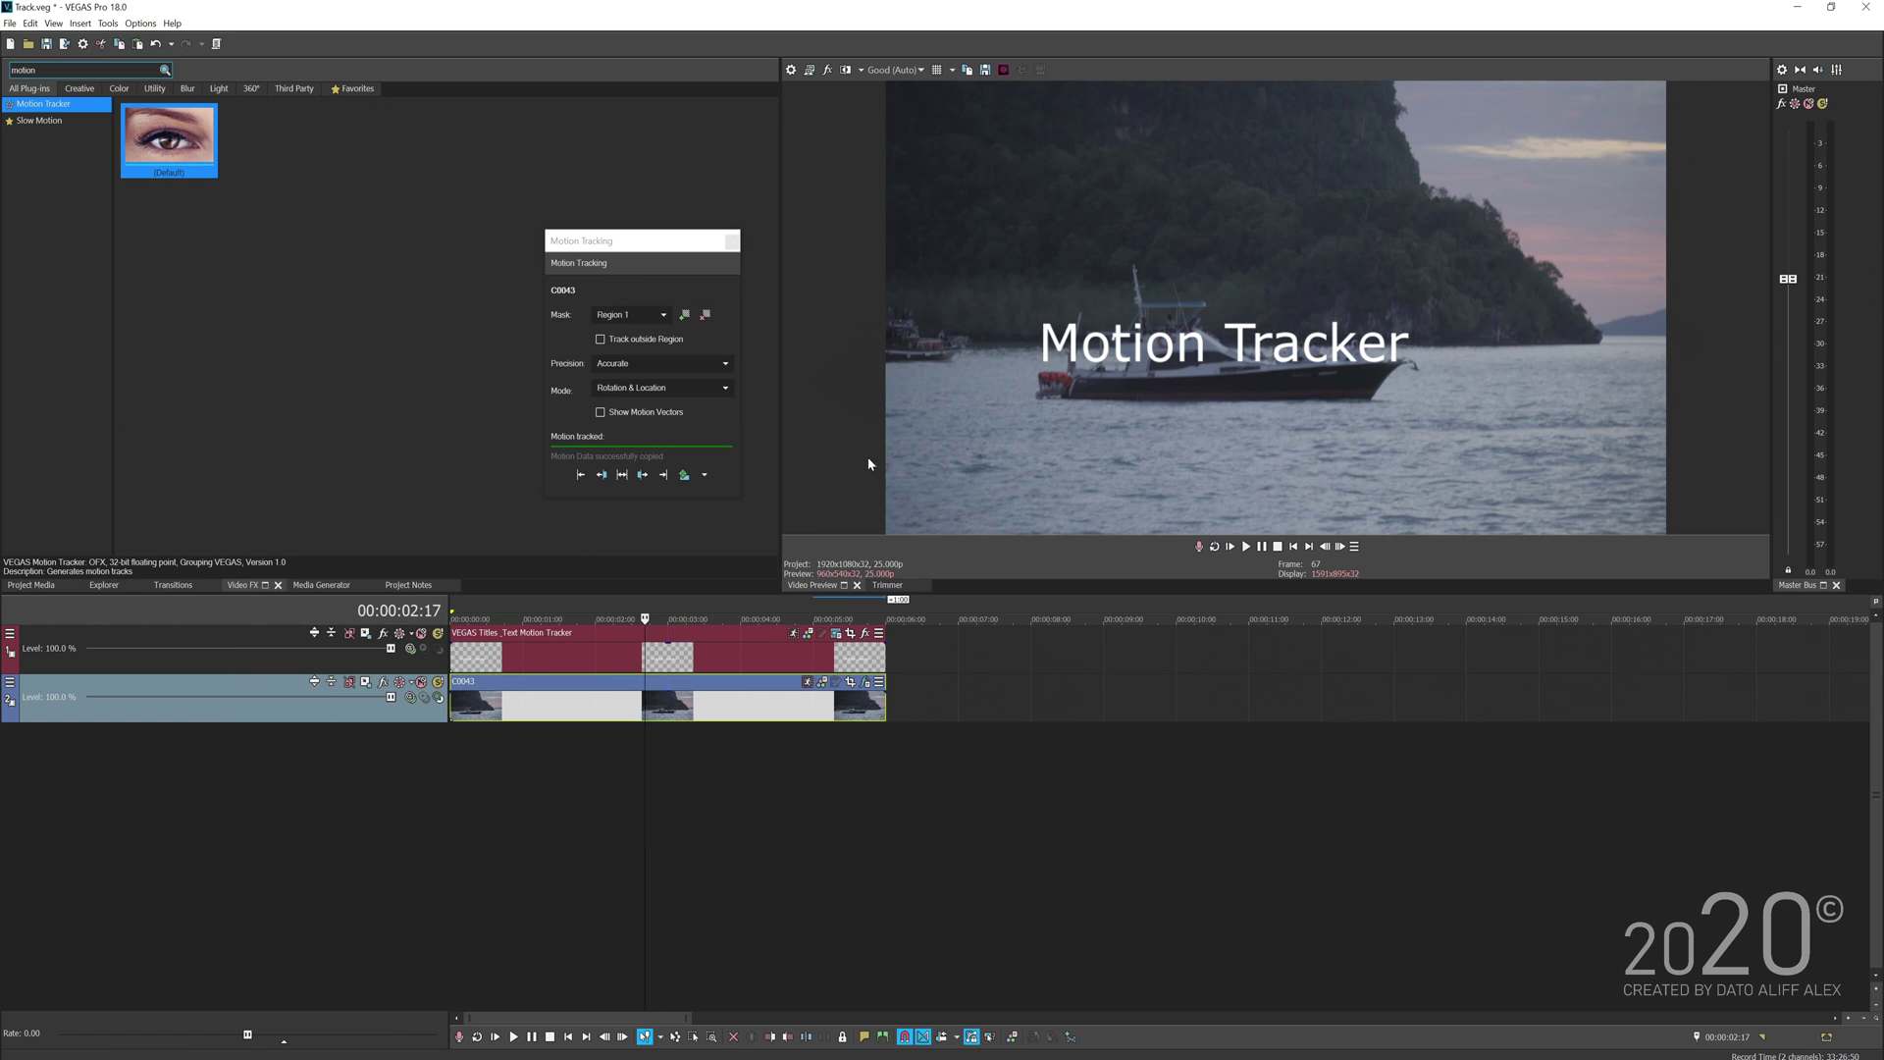
- Play the timeline from near the start to check how the title follows the boat
click(460, 655)
key(space)
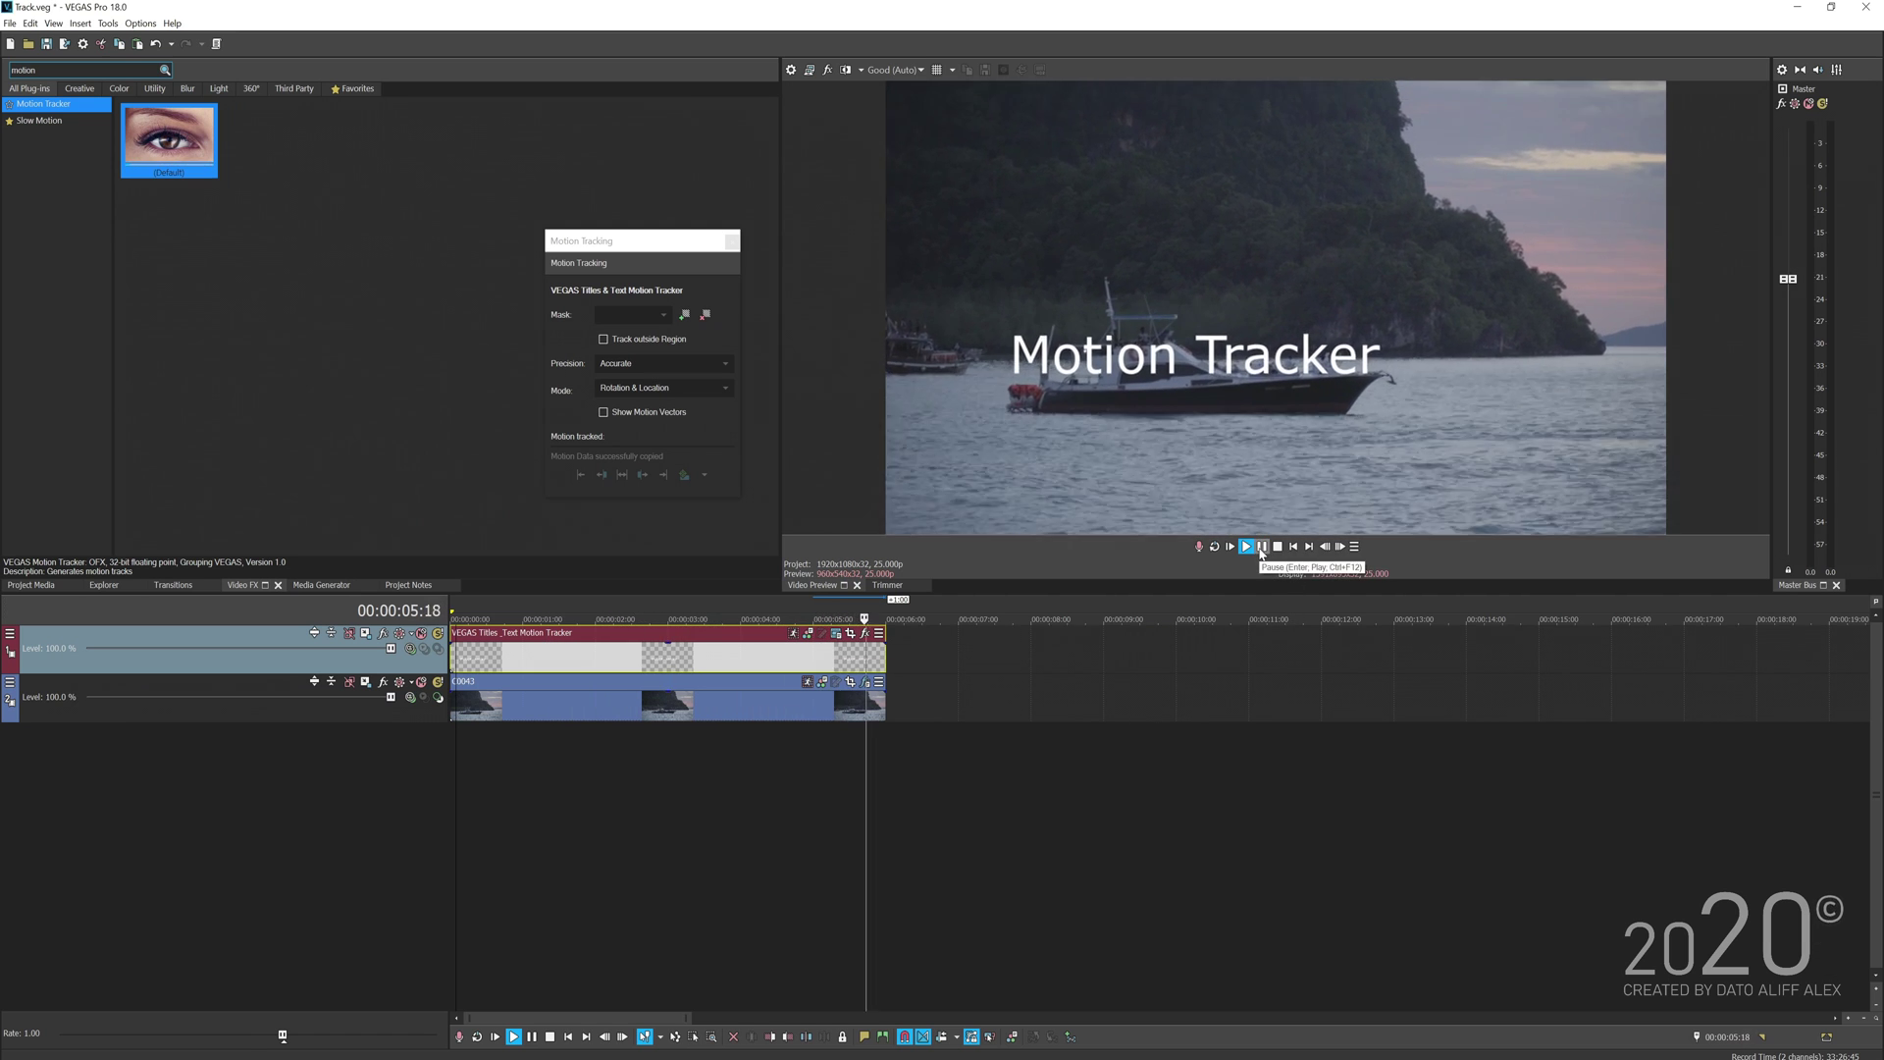
key(space)
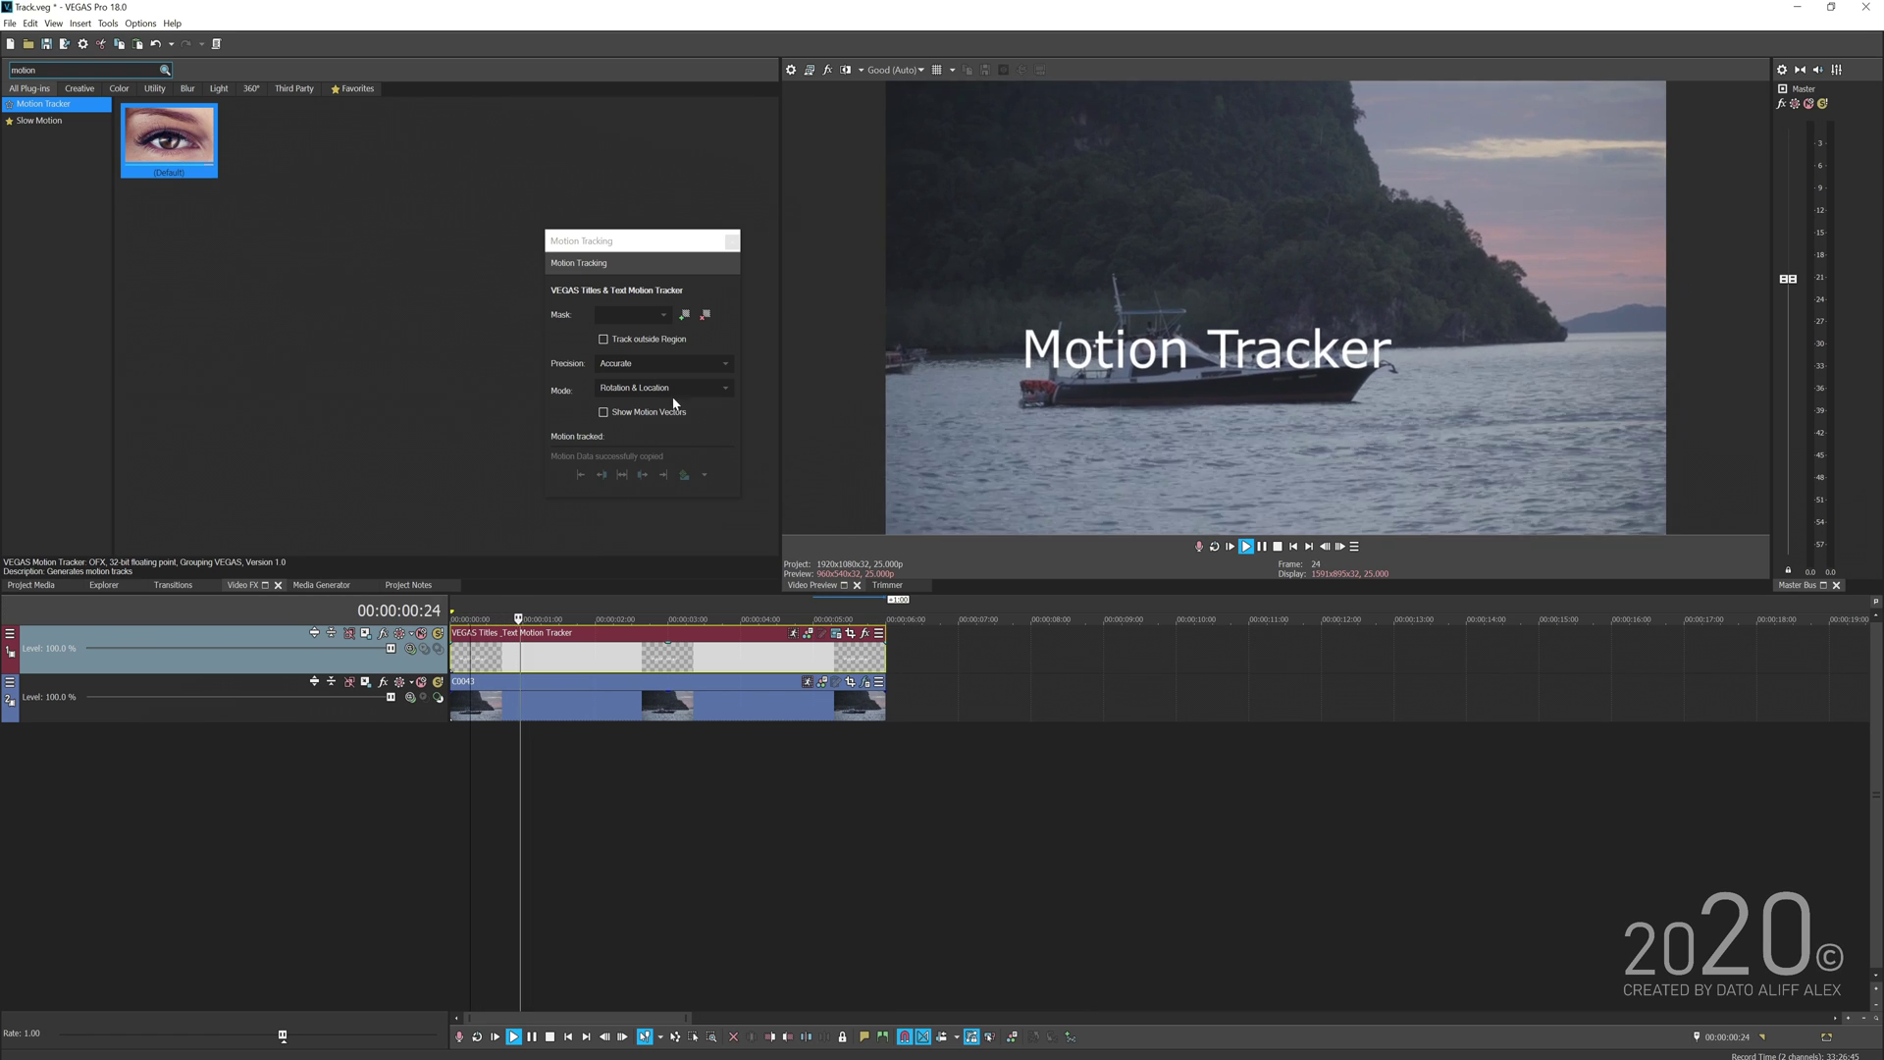
key(space)
- Insert a new video track above the title and place logo-vegas-neg.png from the project media at its start
right_click(438, 671)
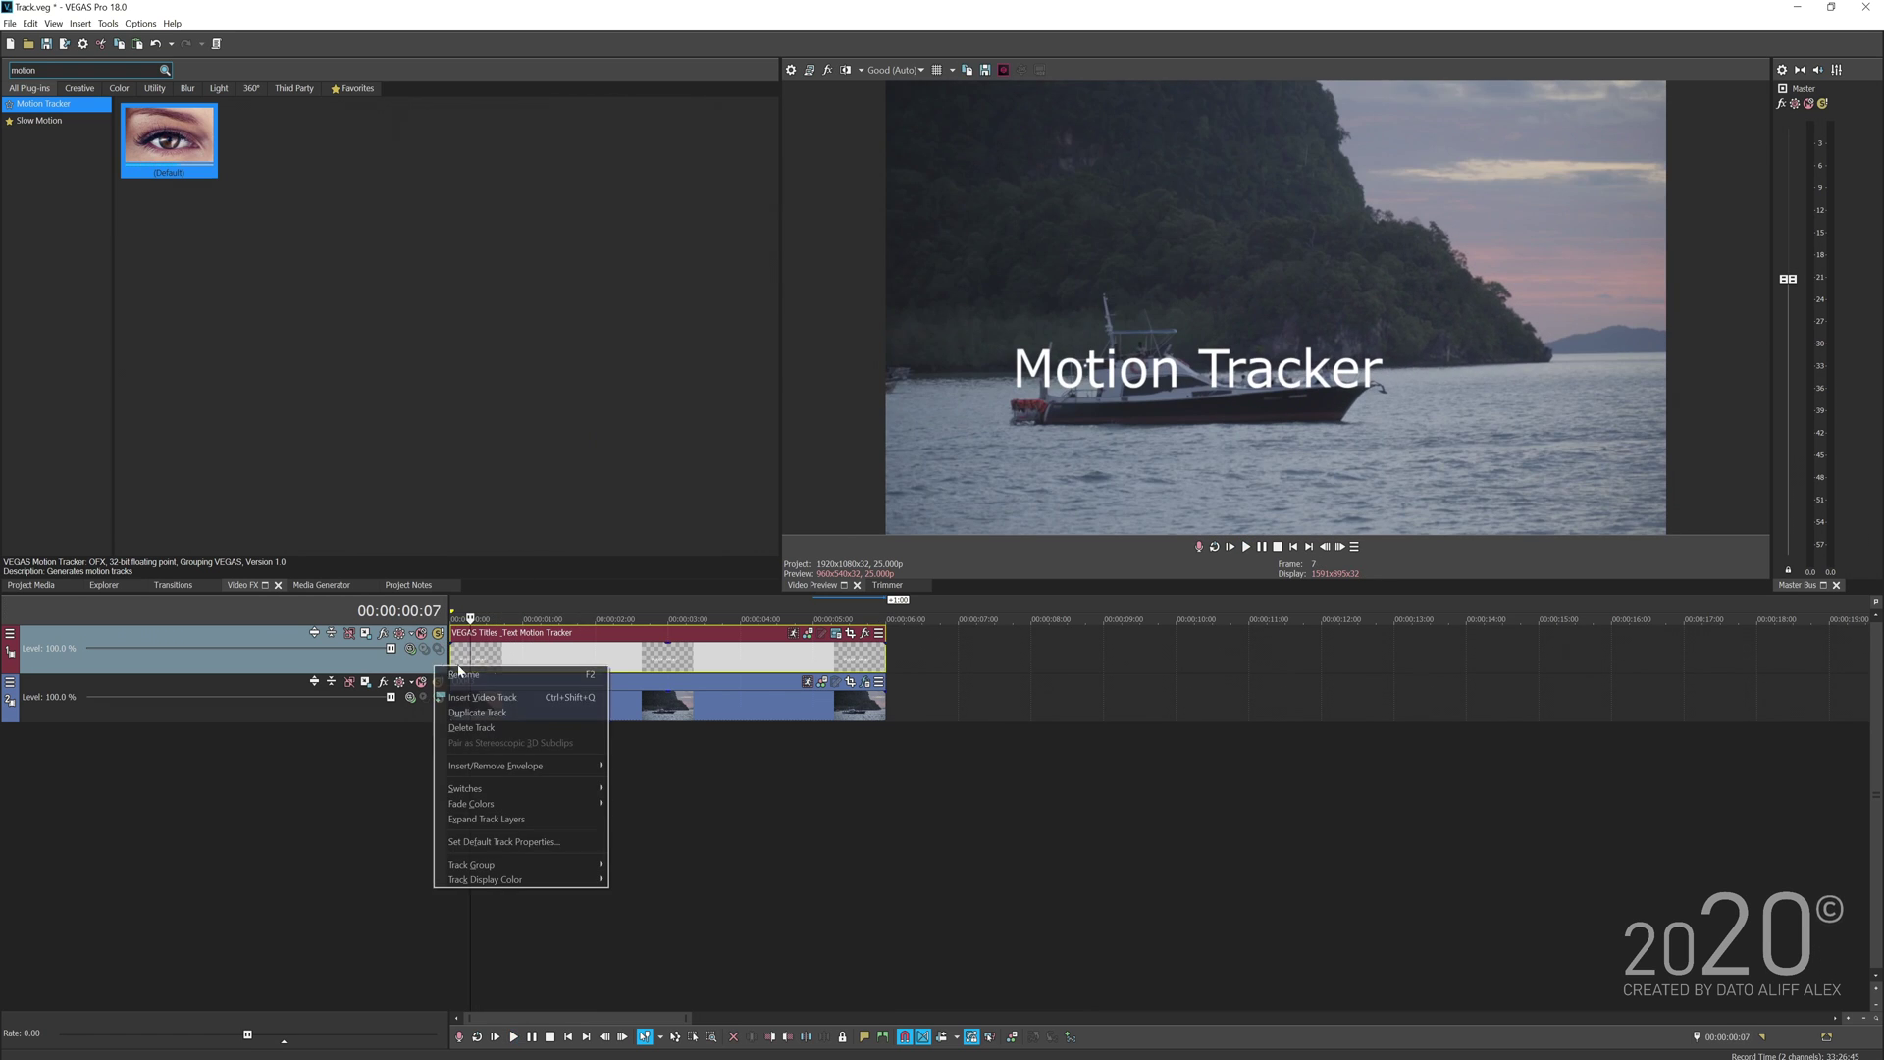
click(518, 698)
click(64, 587)
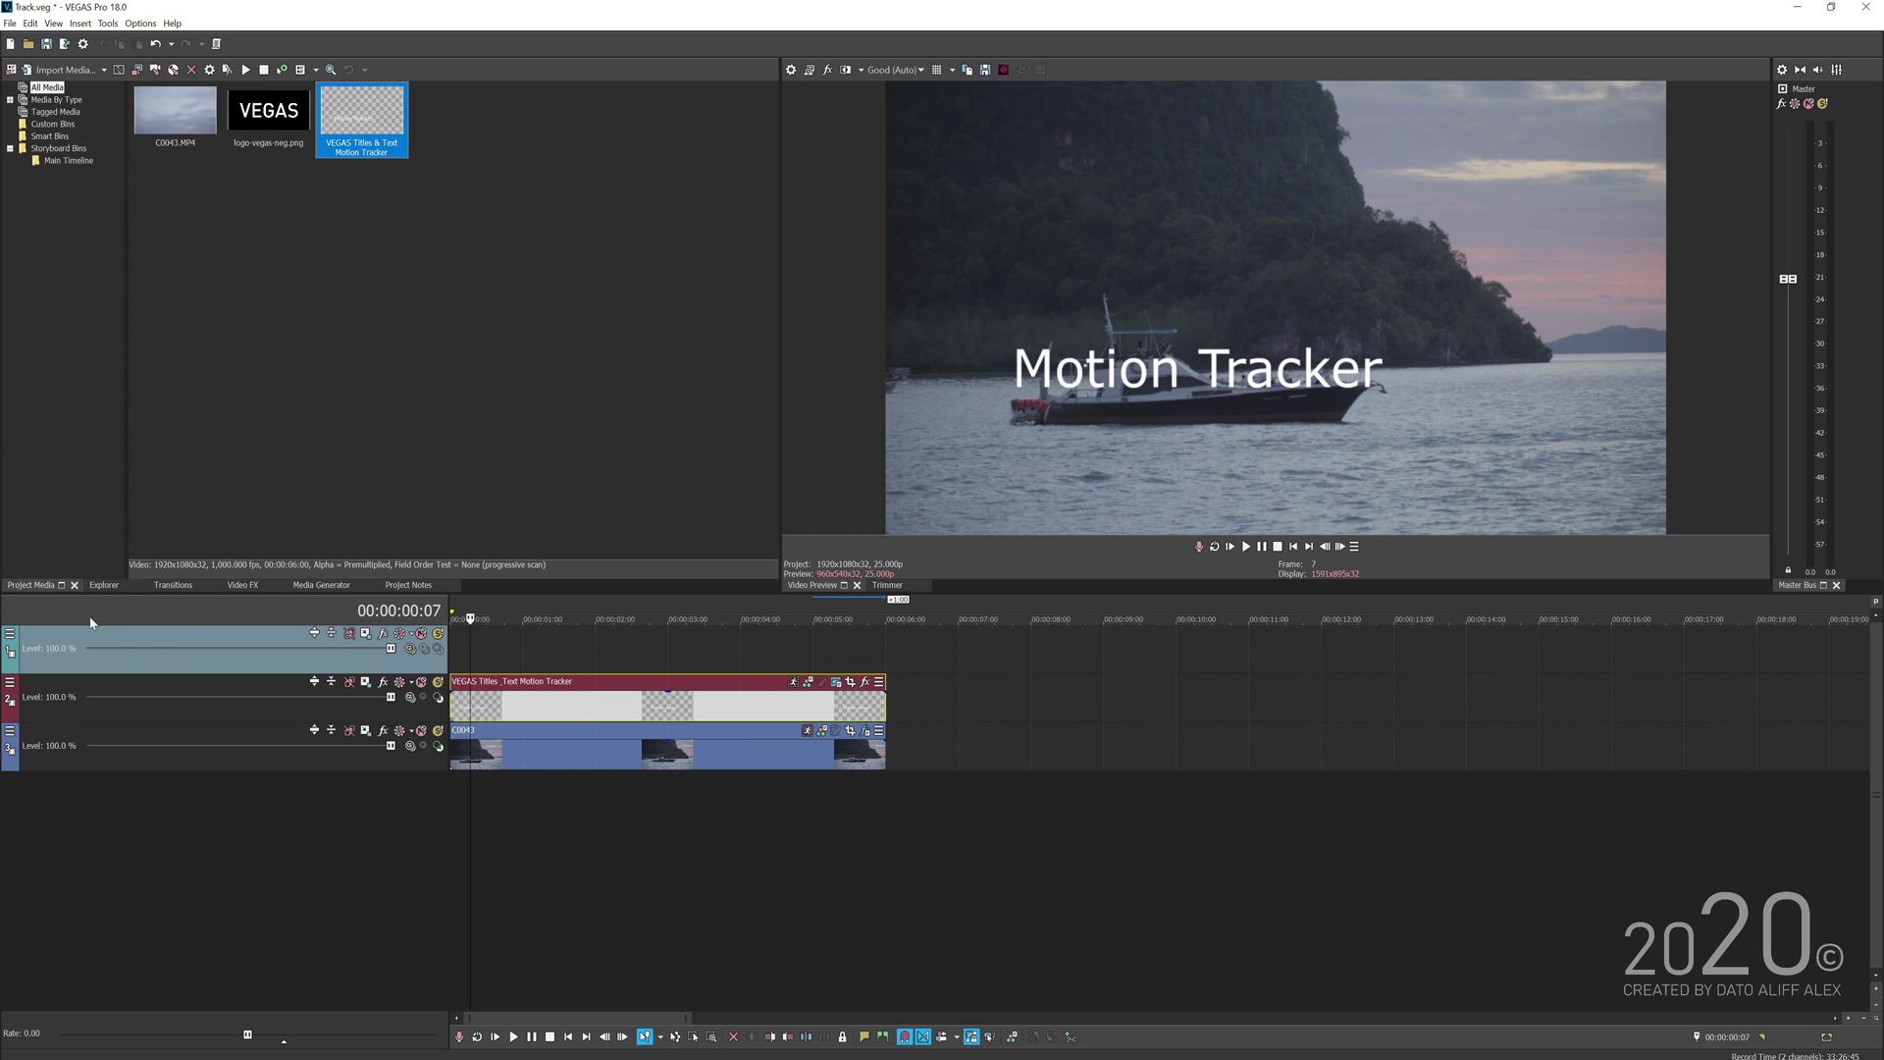
drag(268, 112, 471, 652)
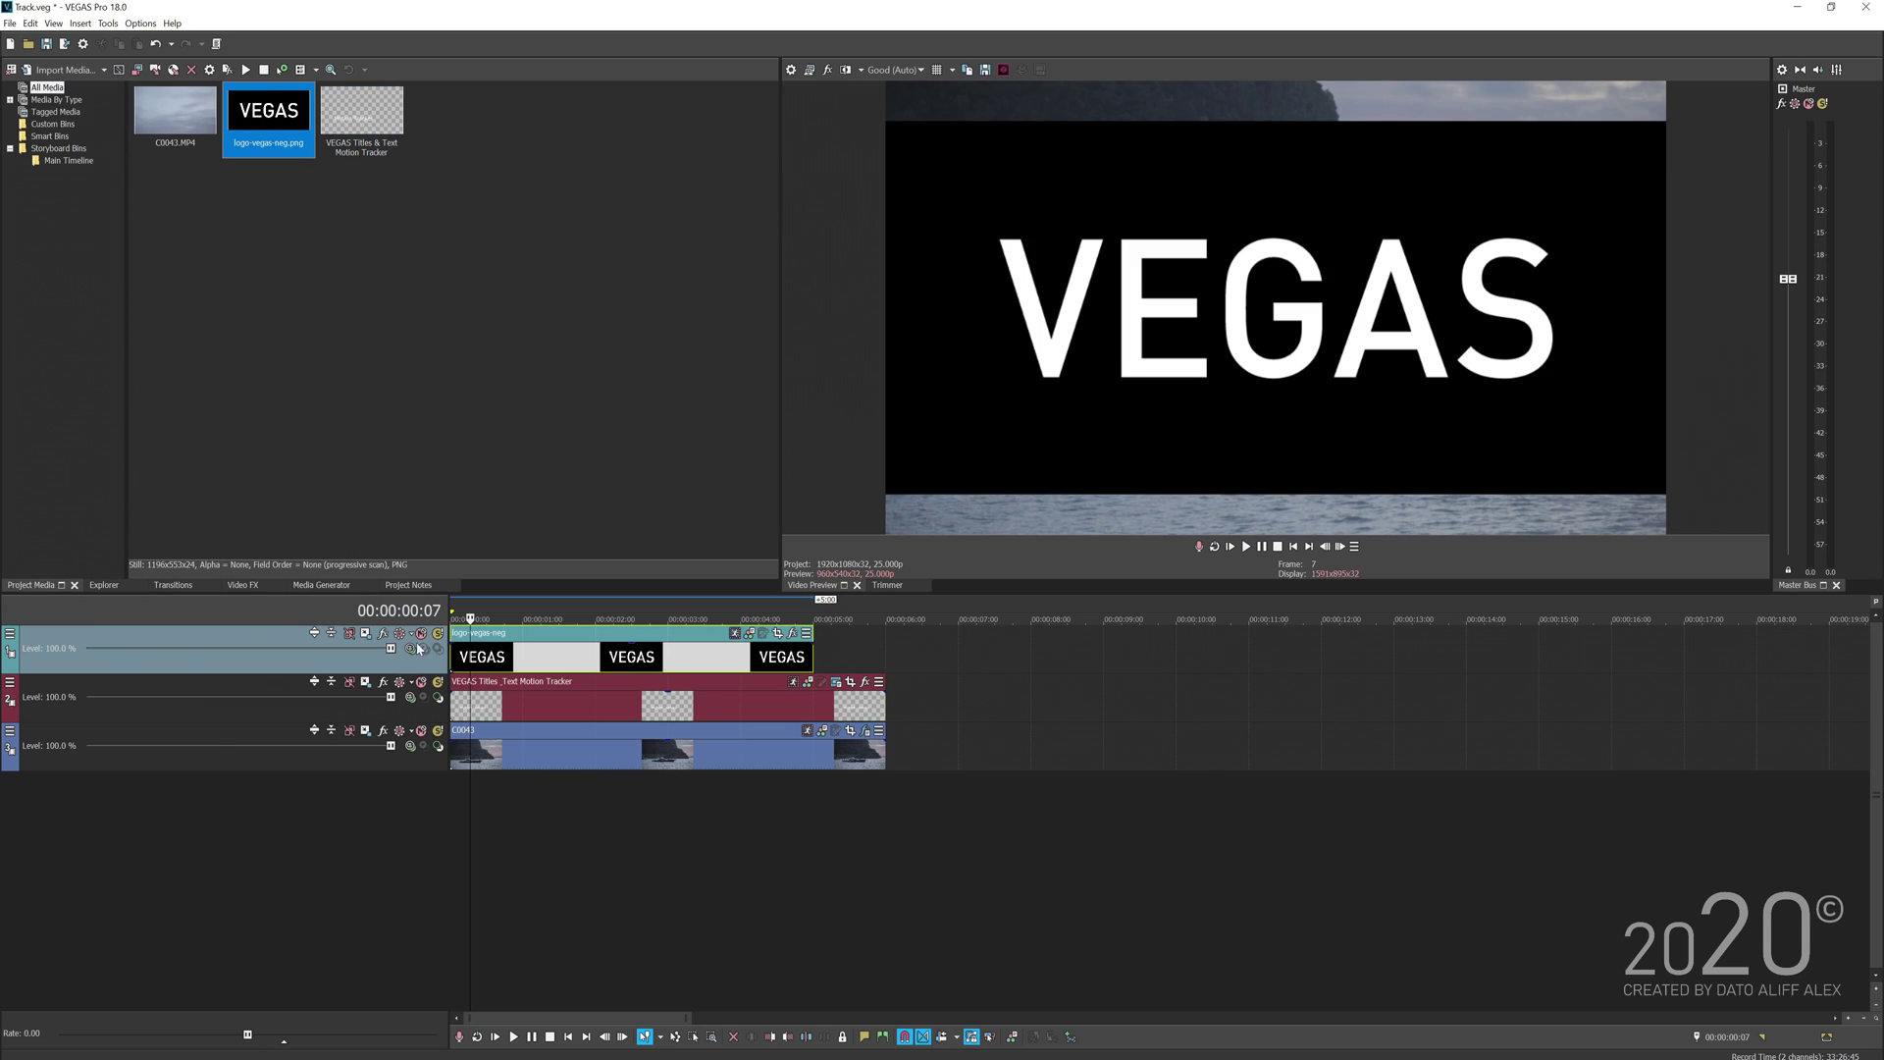
- Extend the logo event to the end of the boat clip and transfer the C0043 clip's Region 2 motion data to it
drag(812, 658, 885, 657)
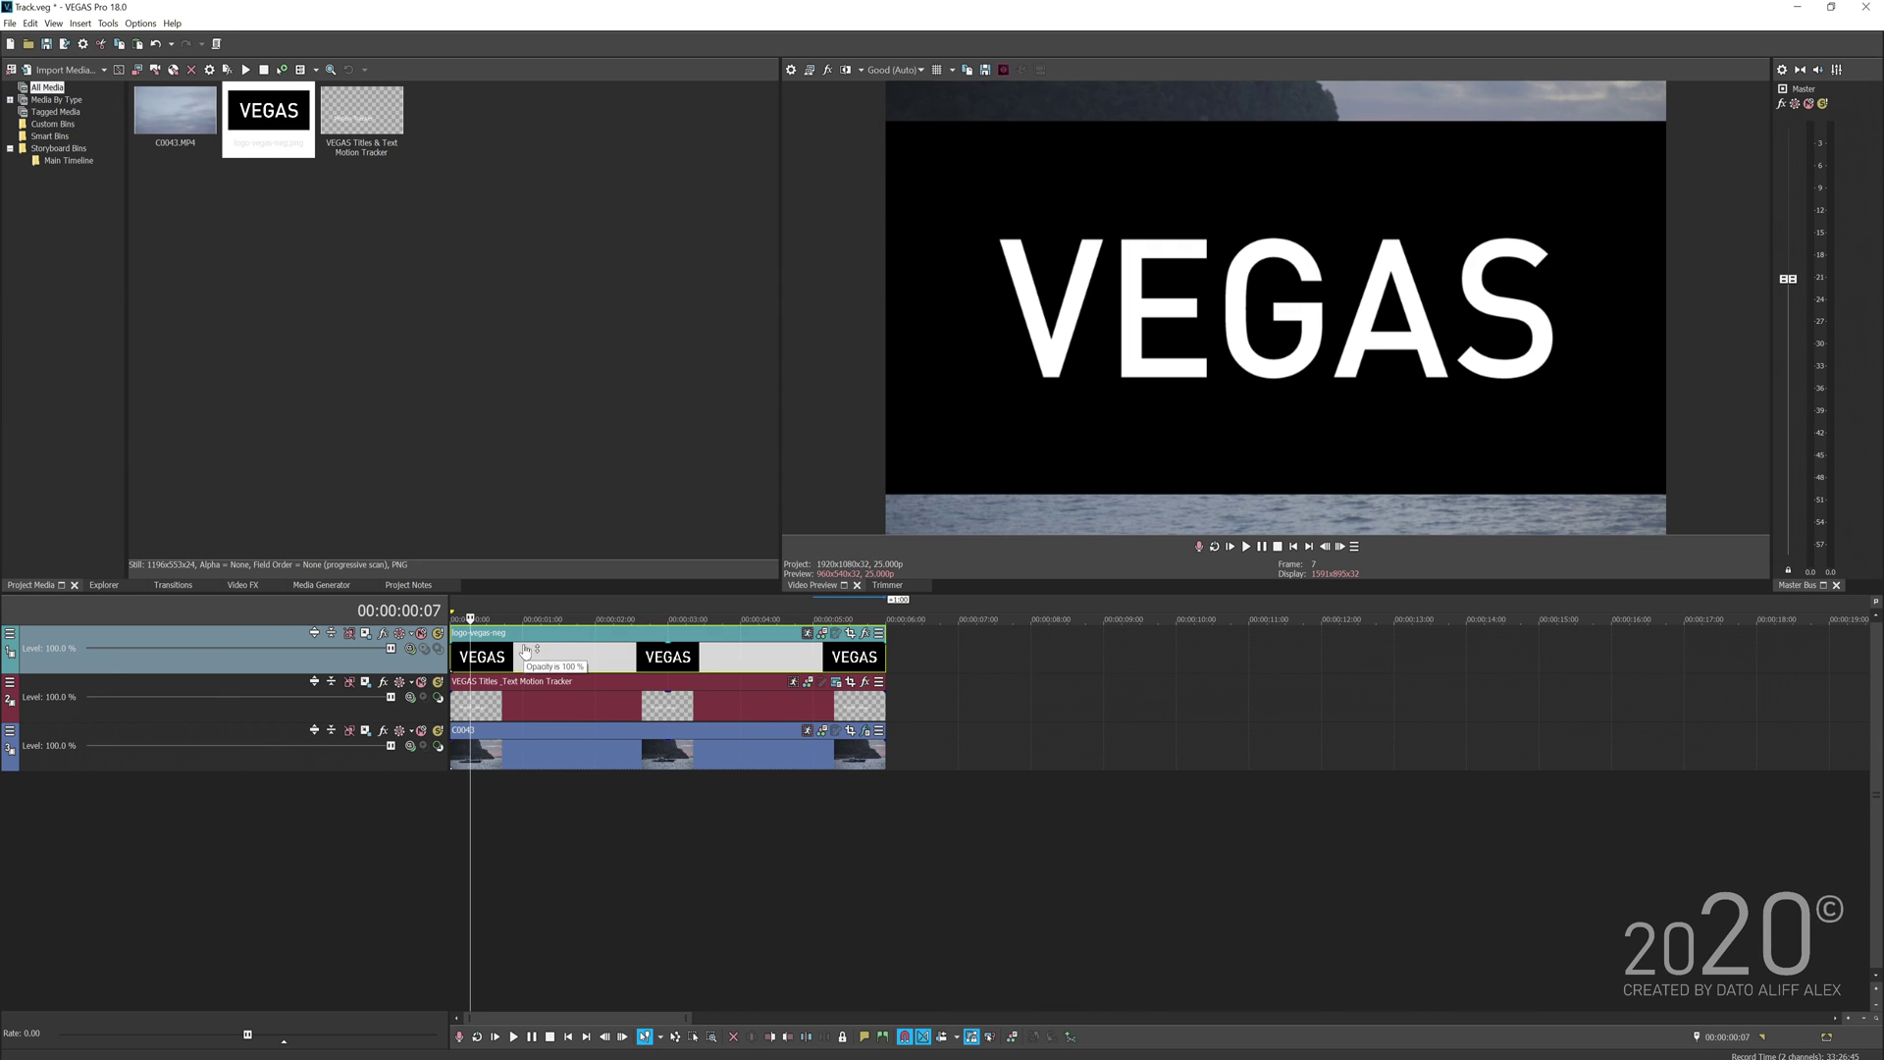
click(481, 733)
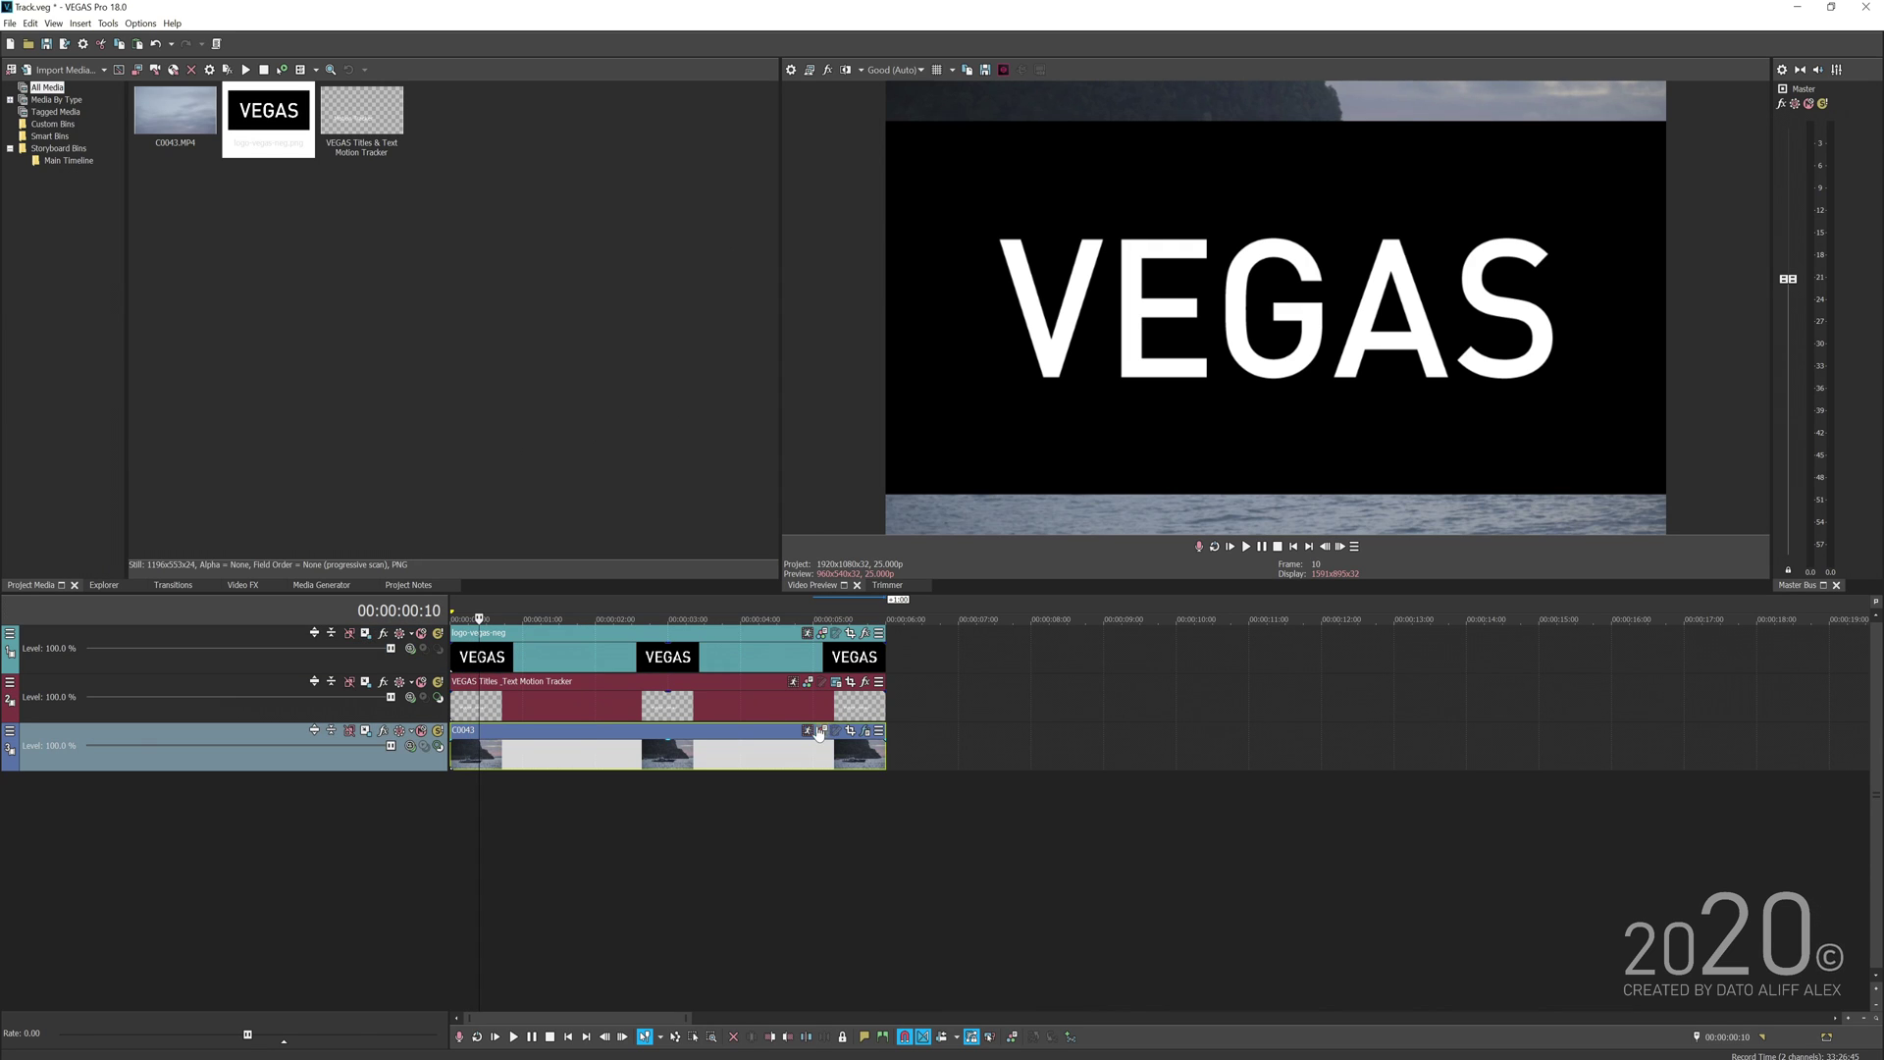
click(807, 731)
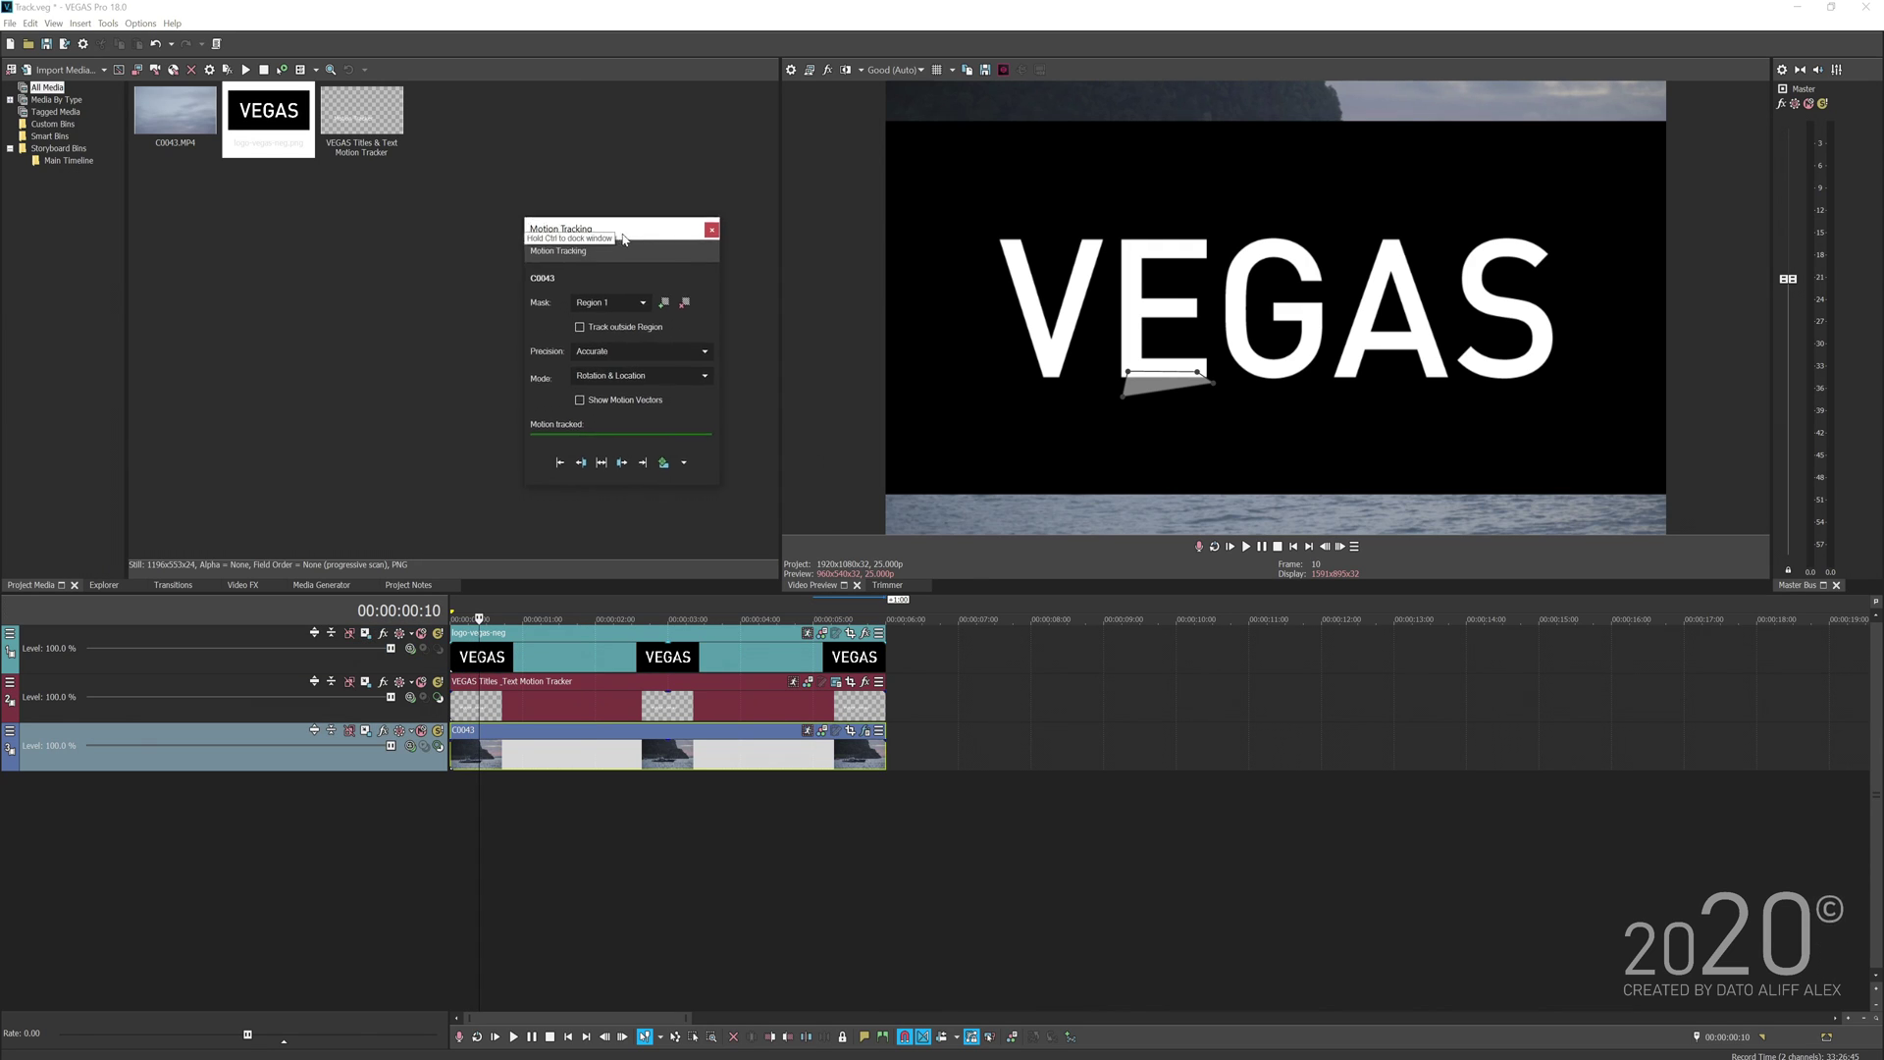
click(621, 302)
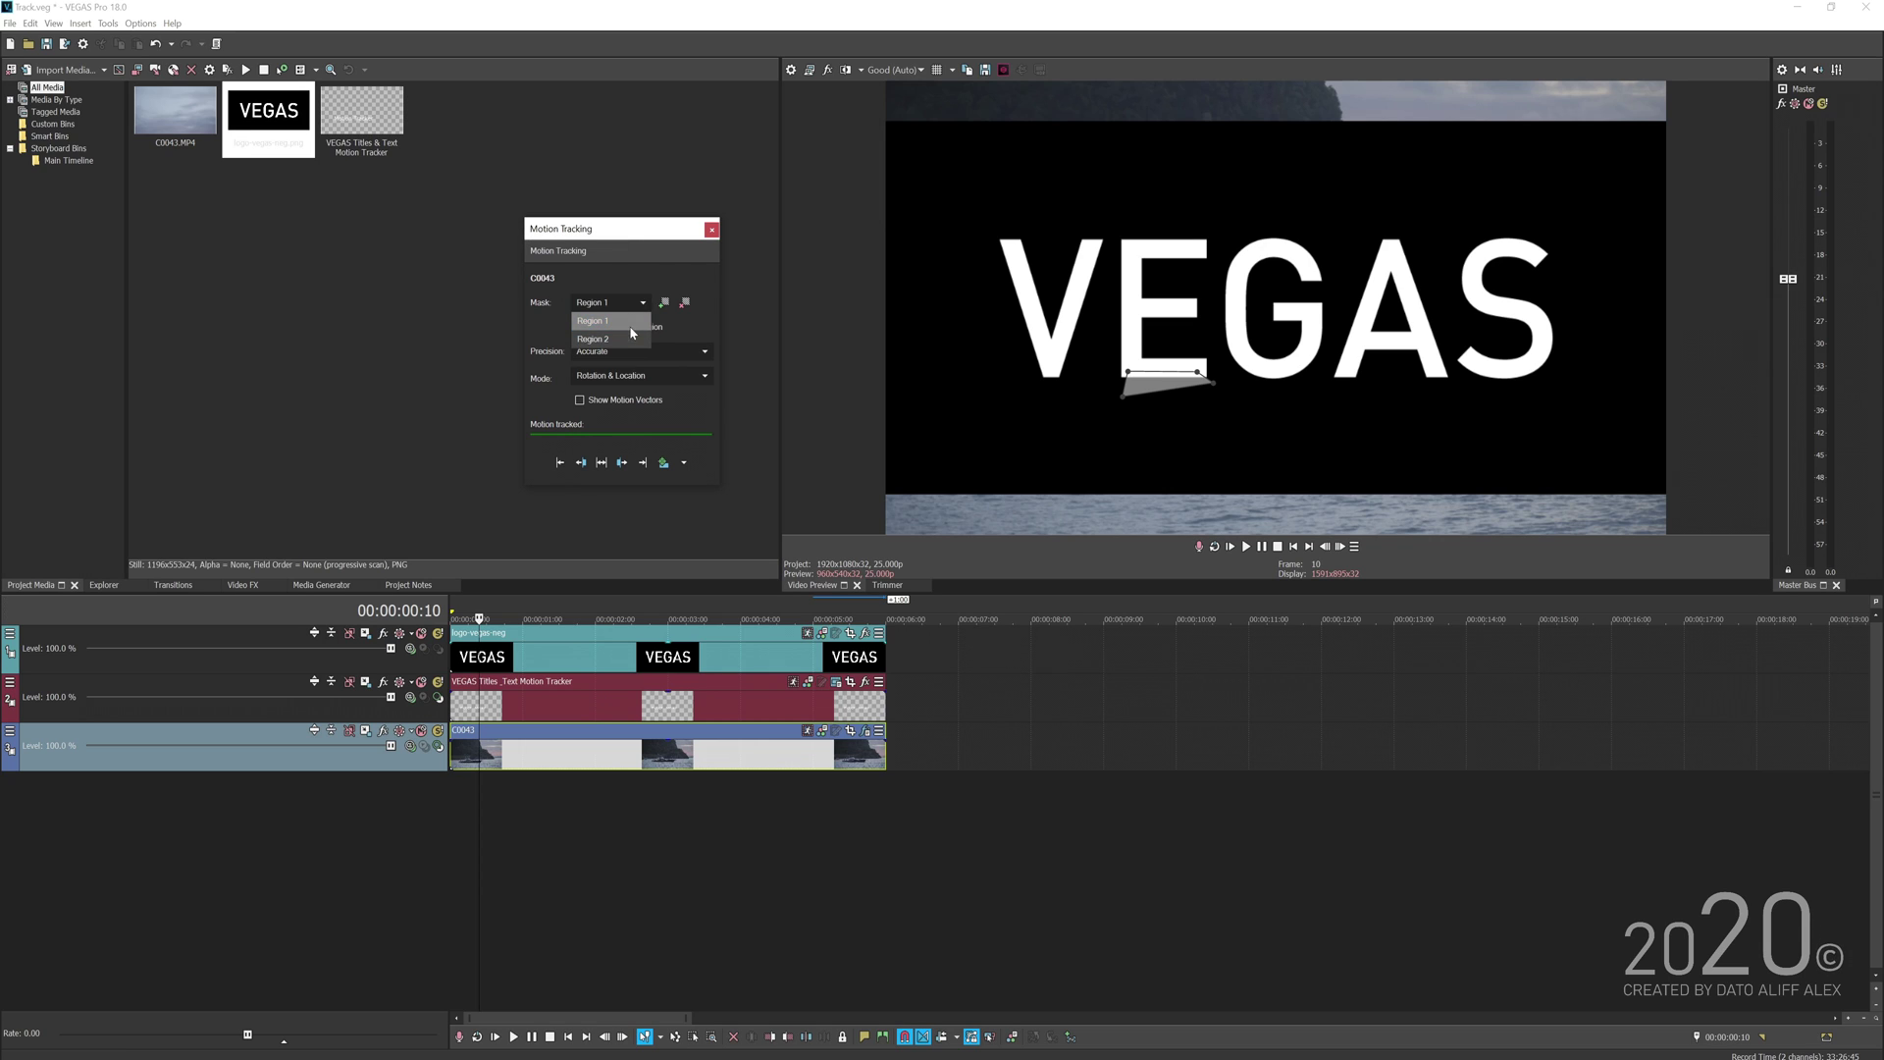
click(628, 340)
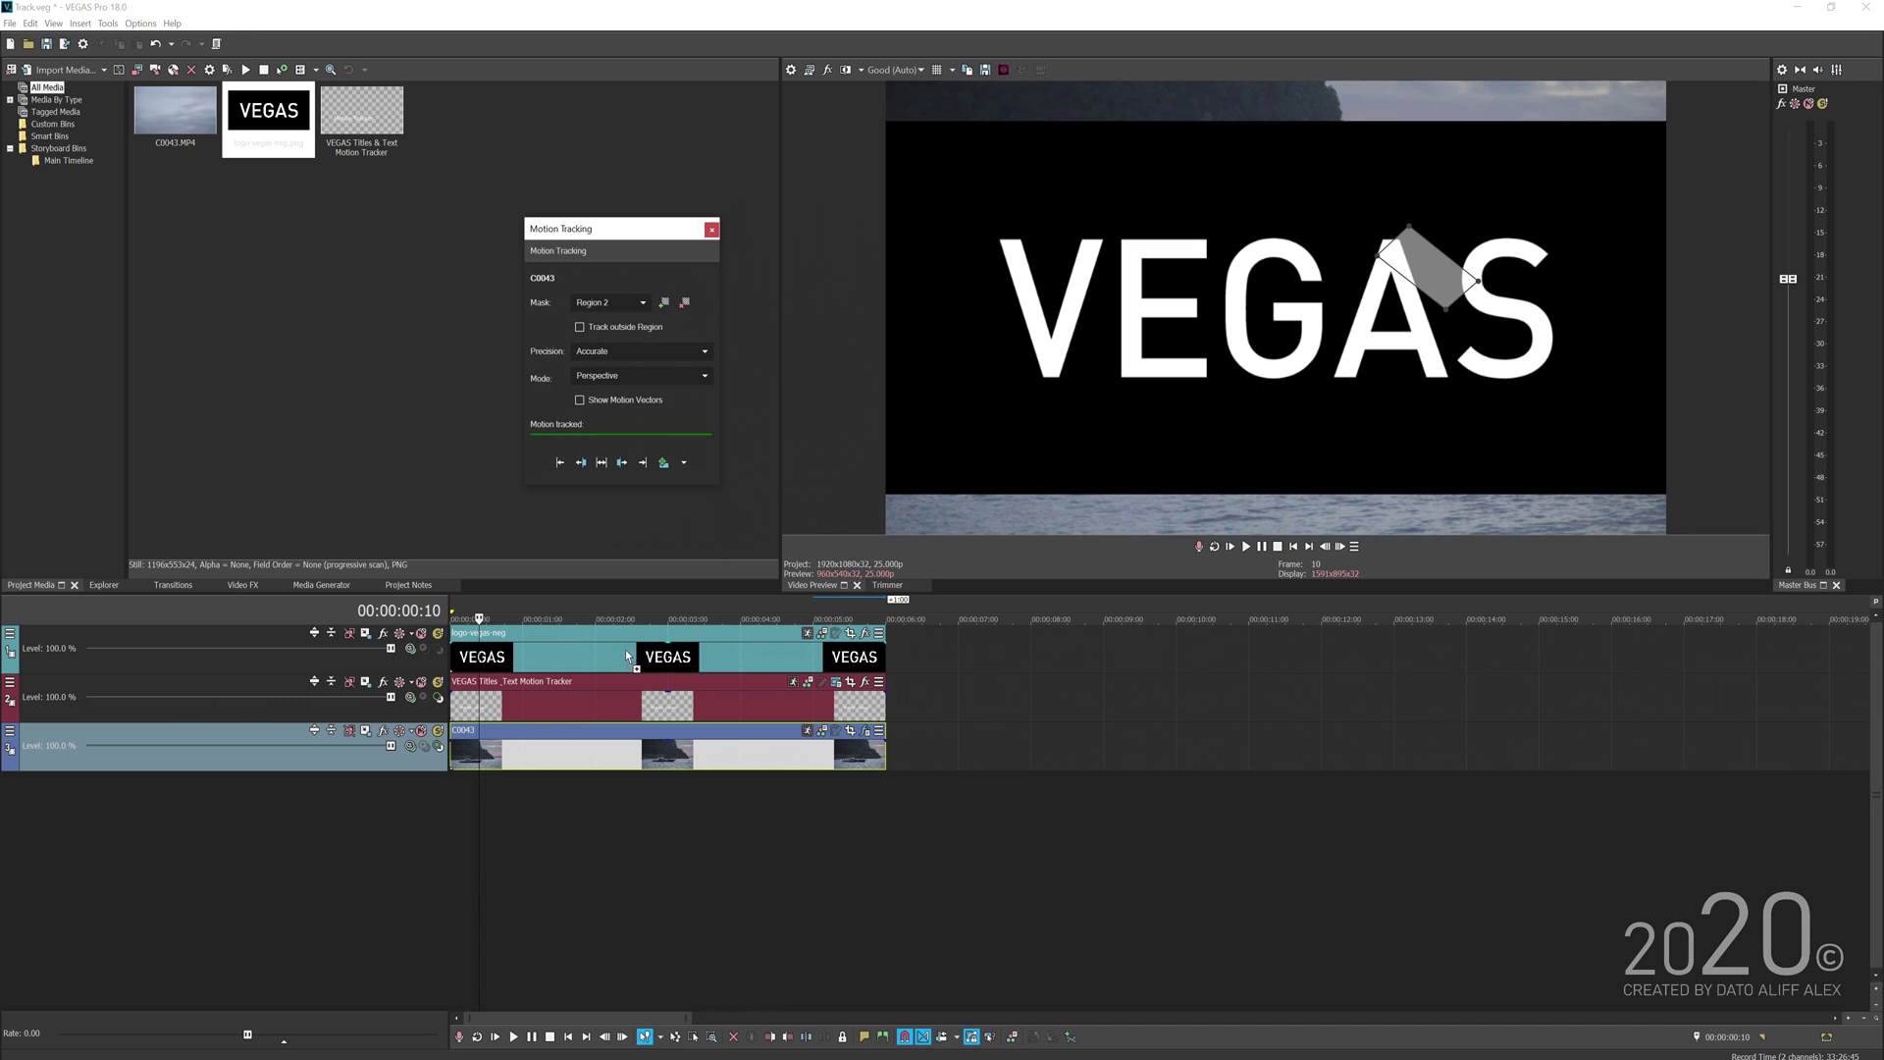
drag(608, 658, 692, 663)
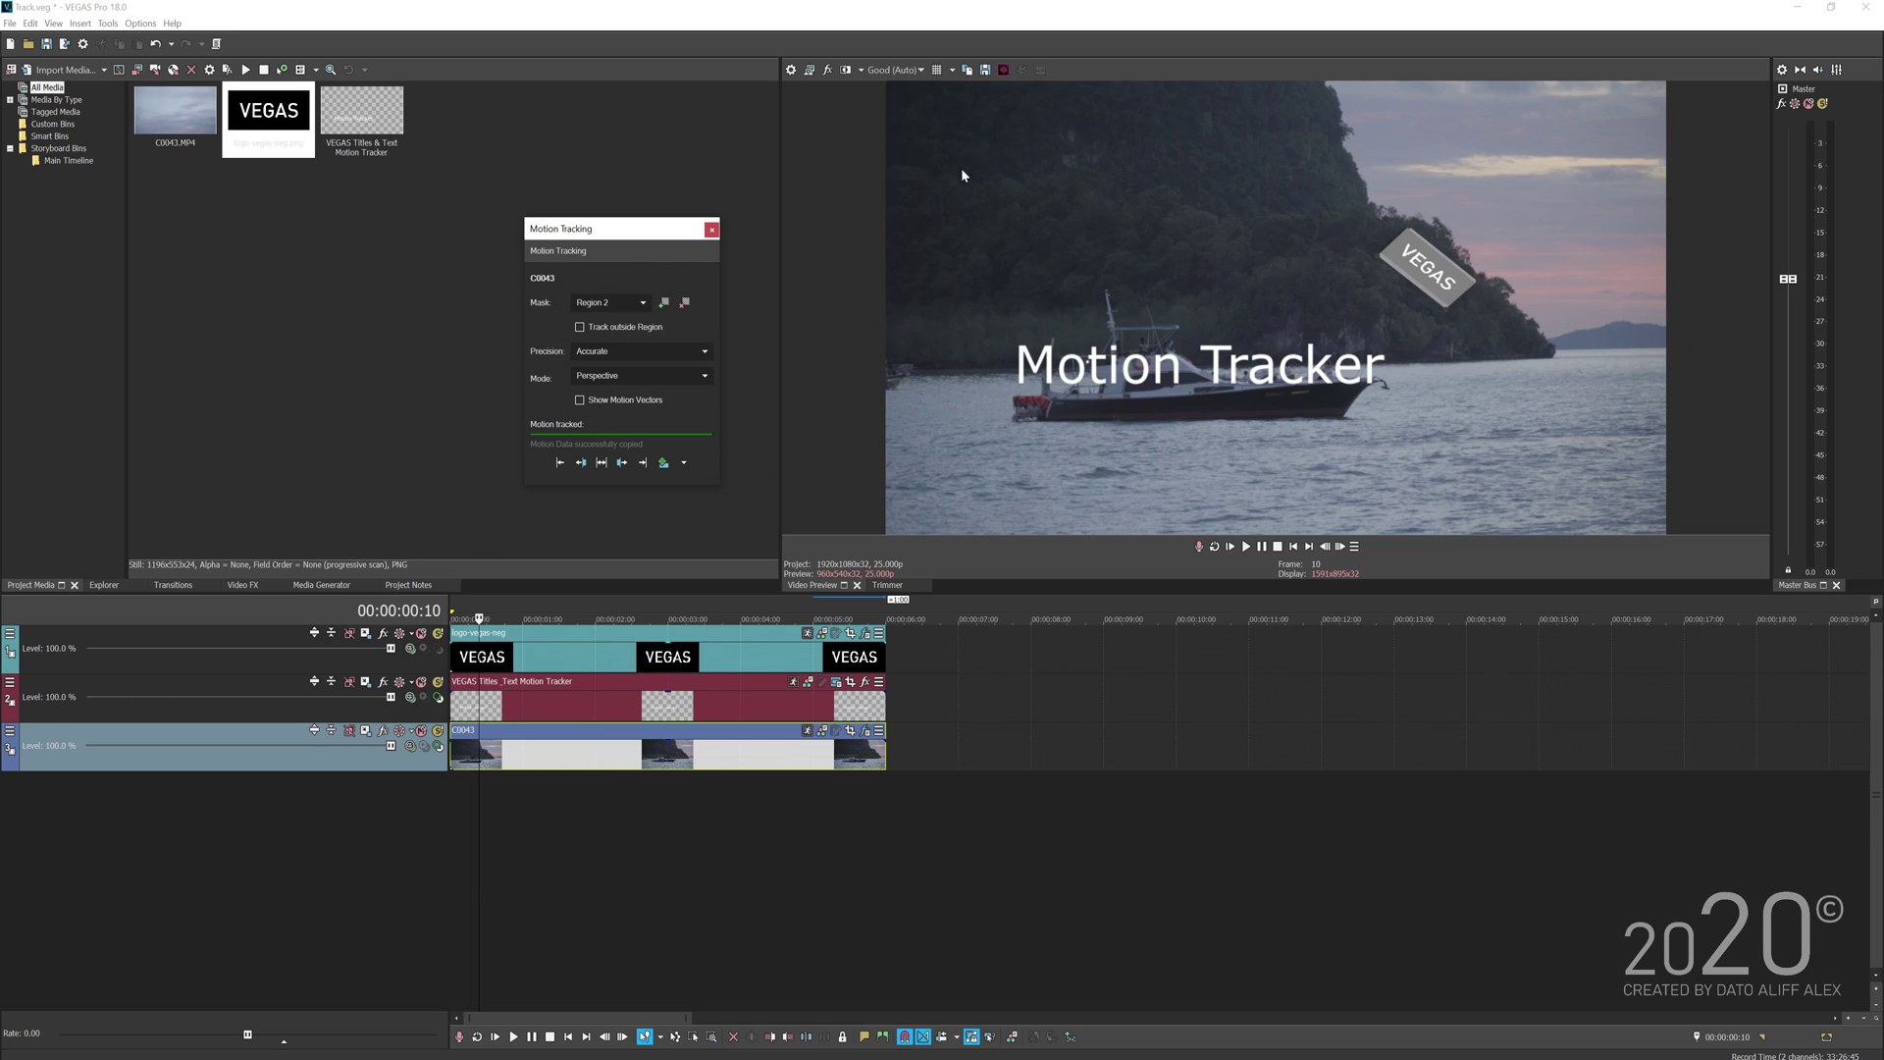
click(712, 229)
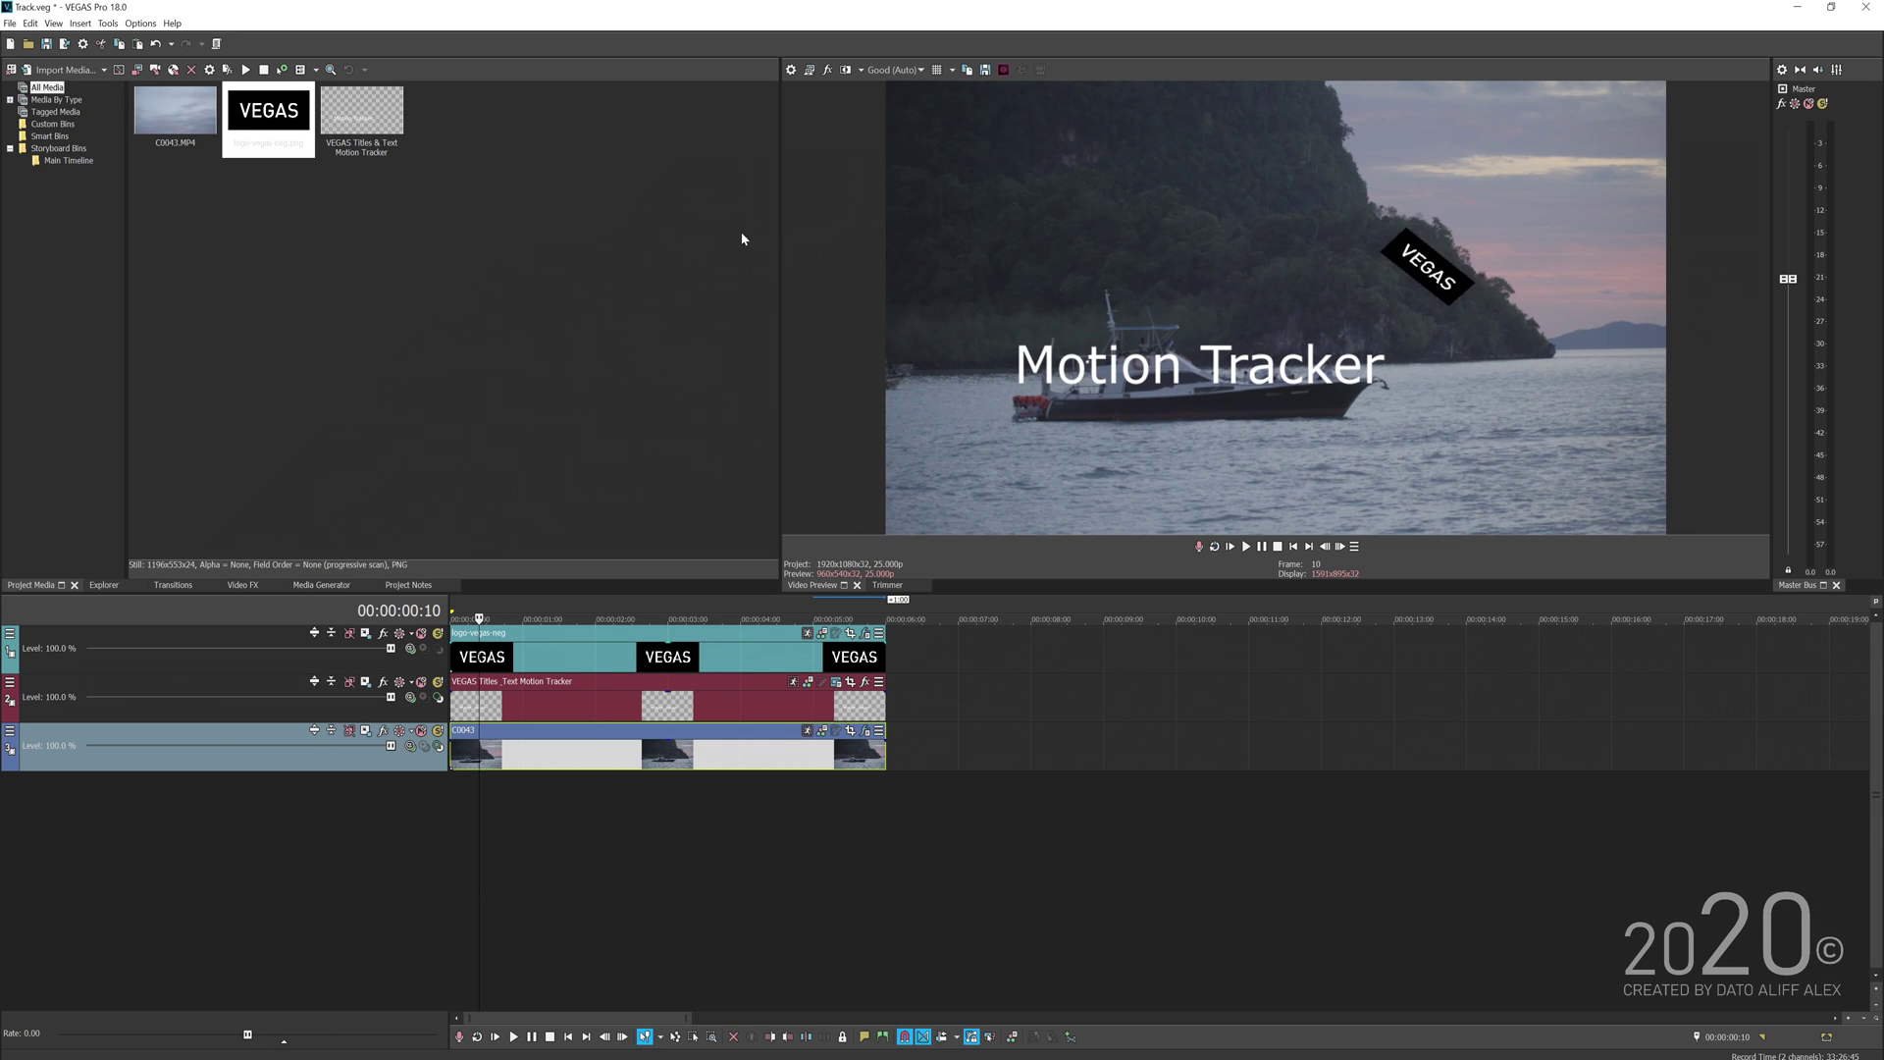
- Play the timeline from near the start to check how the logo and title follow the tracked motion
click(472, 663)
key(space)
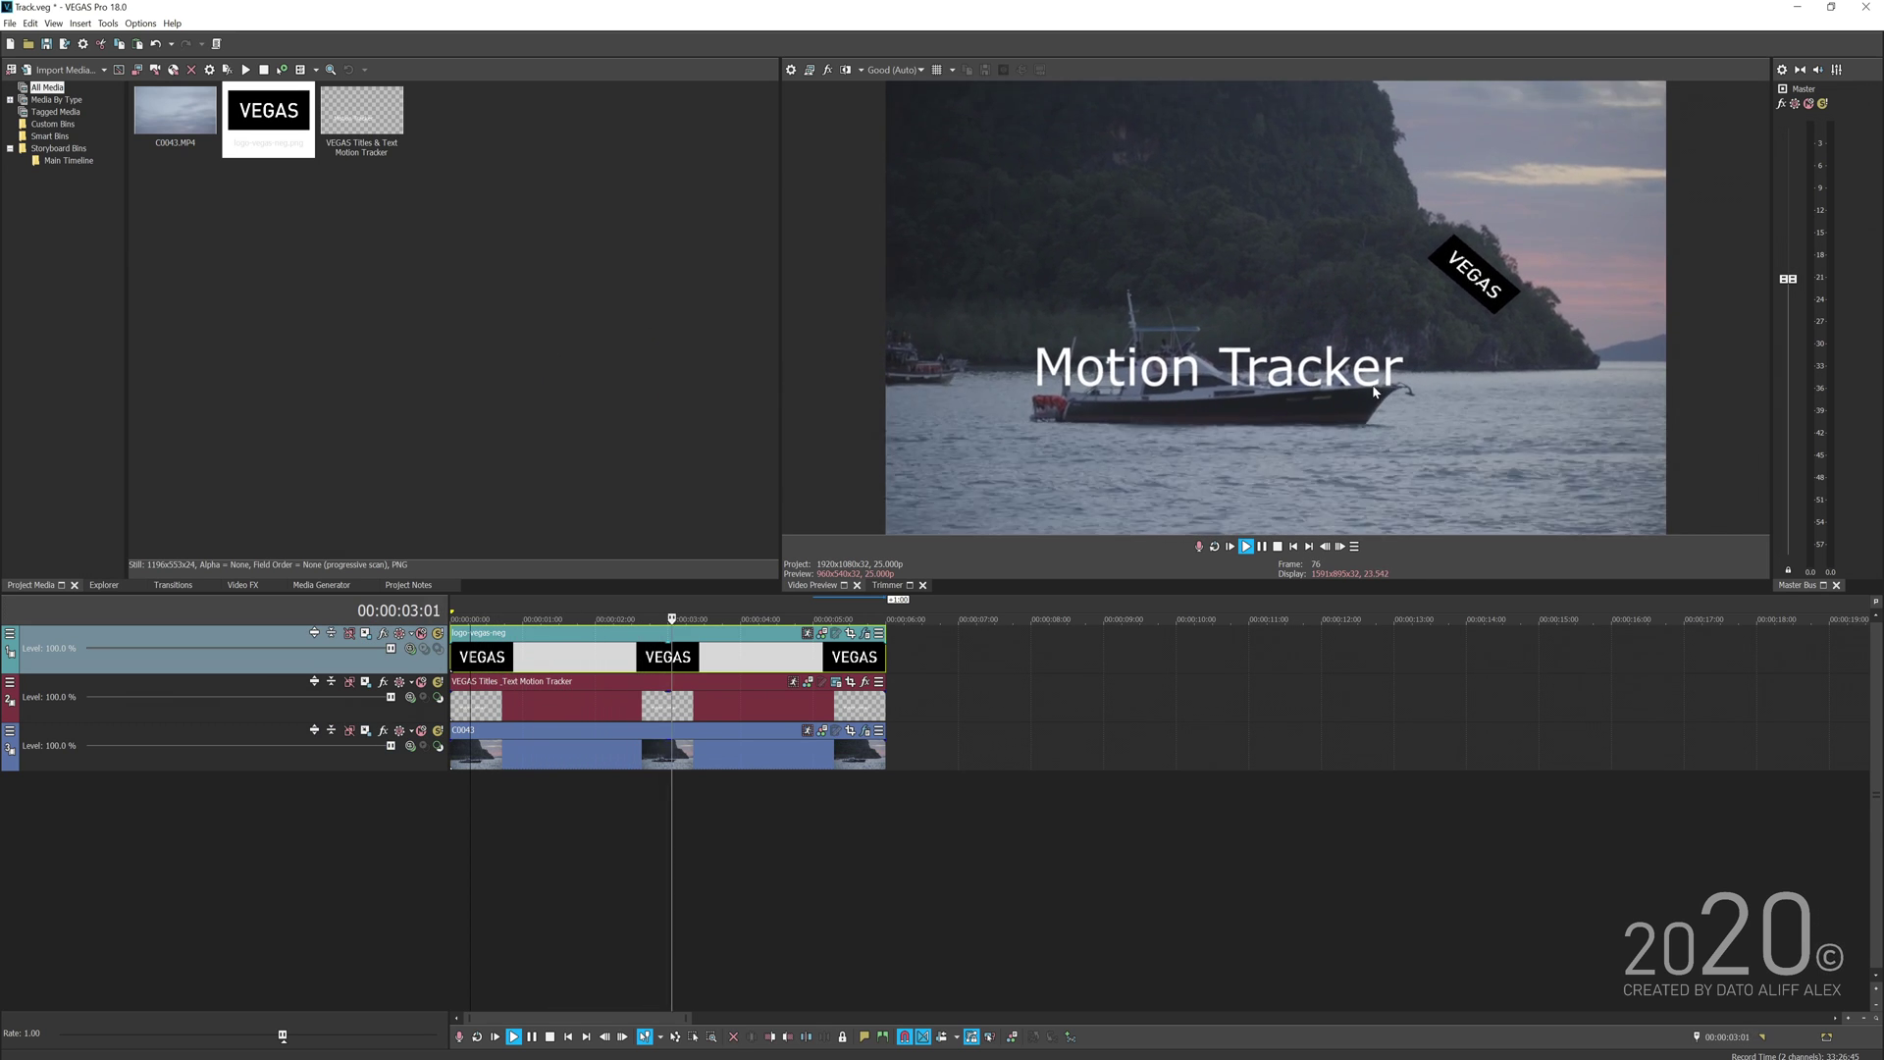
key(space)
click(457, 659)
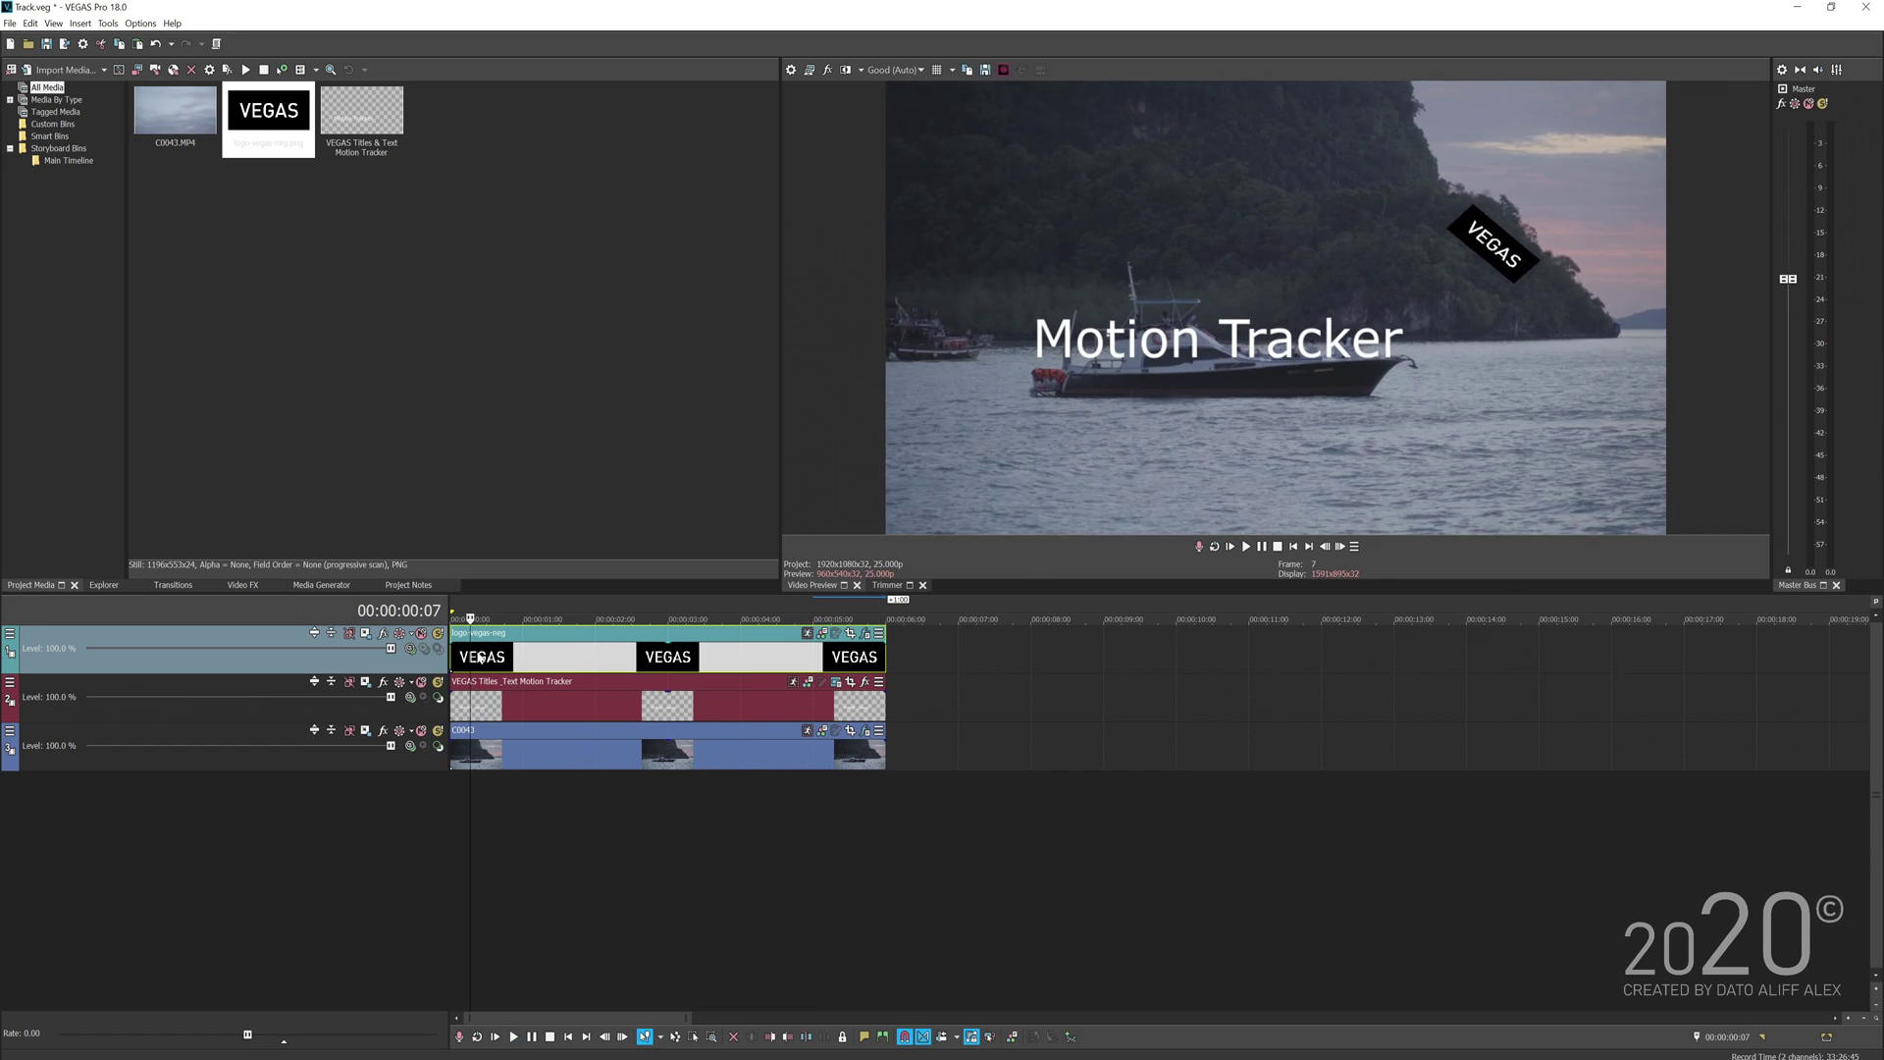
key(space)
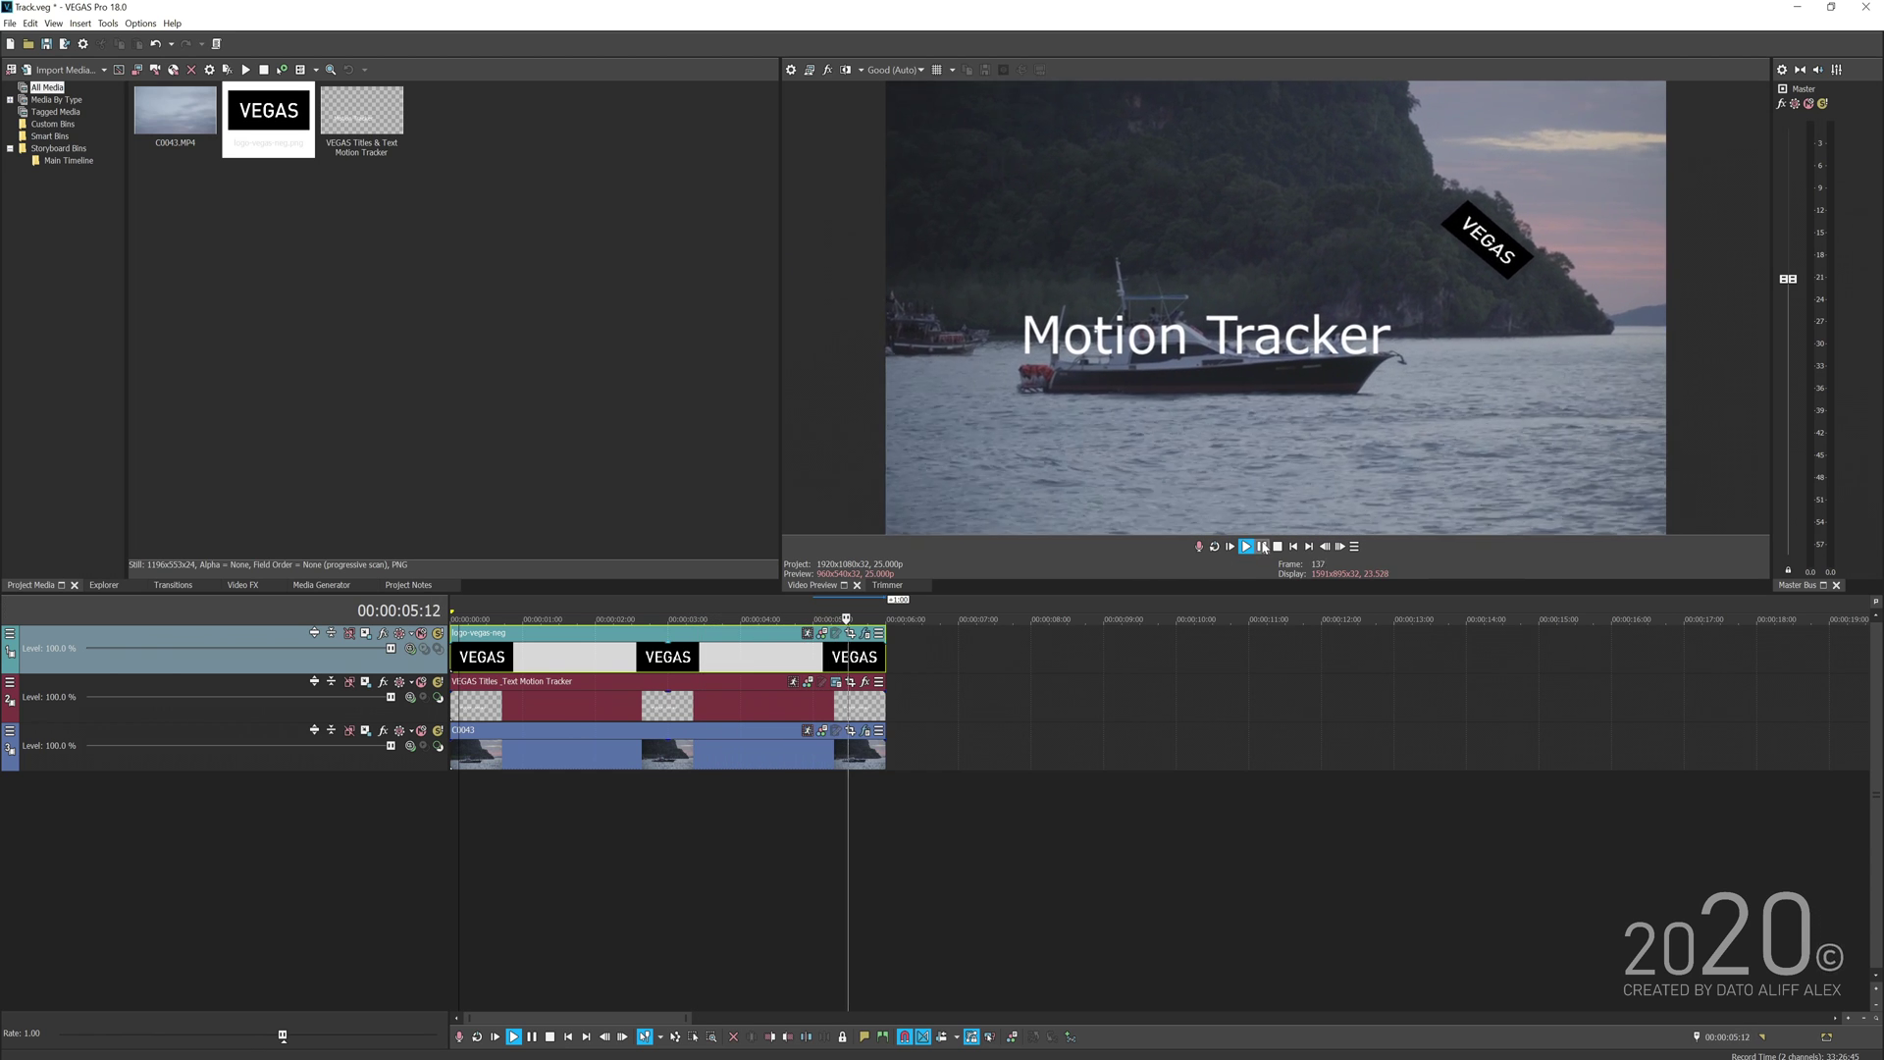
key(space)
- Return to near the start of the timeline and mute the logo and title tracks
click(467, 663)
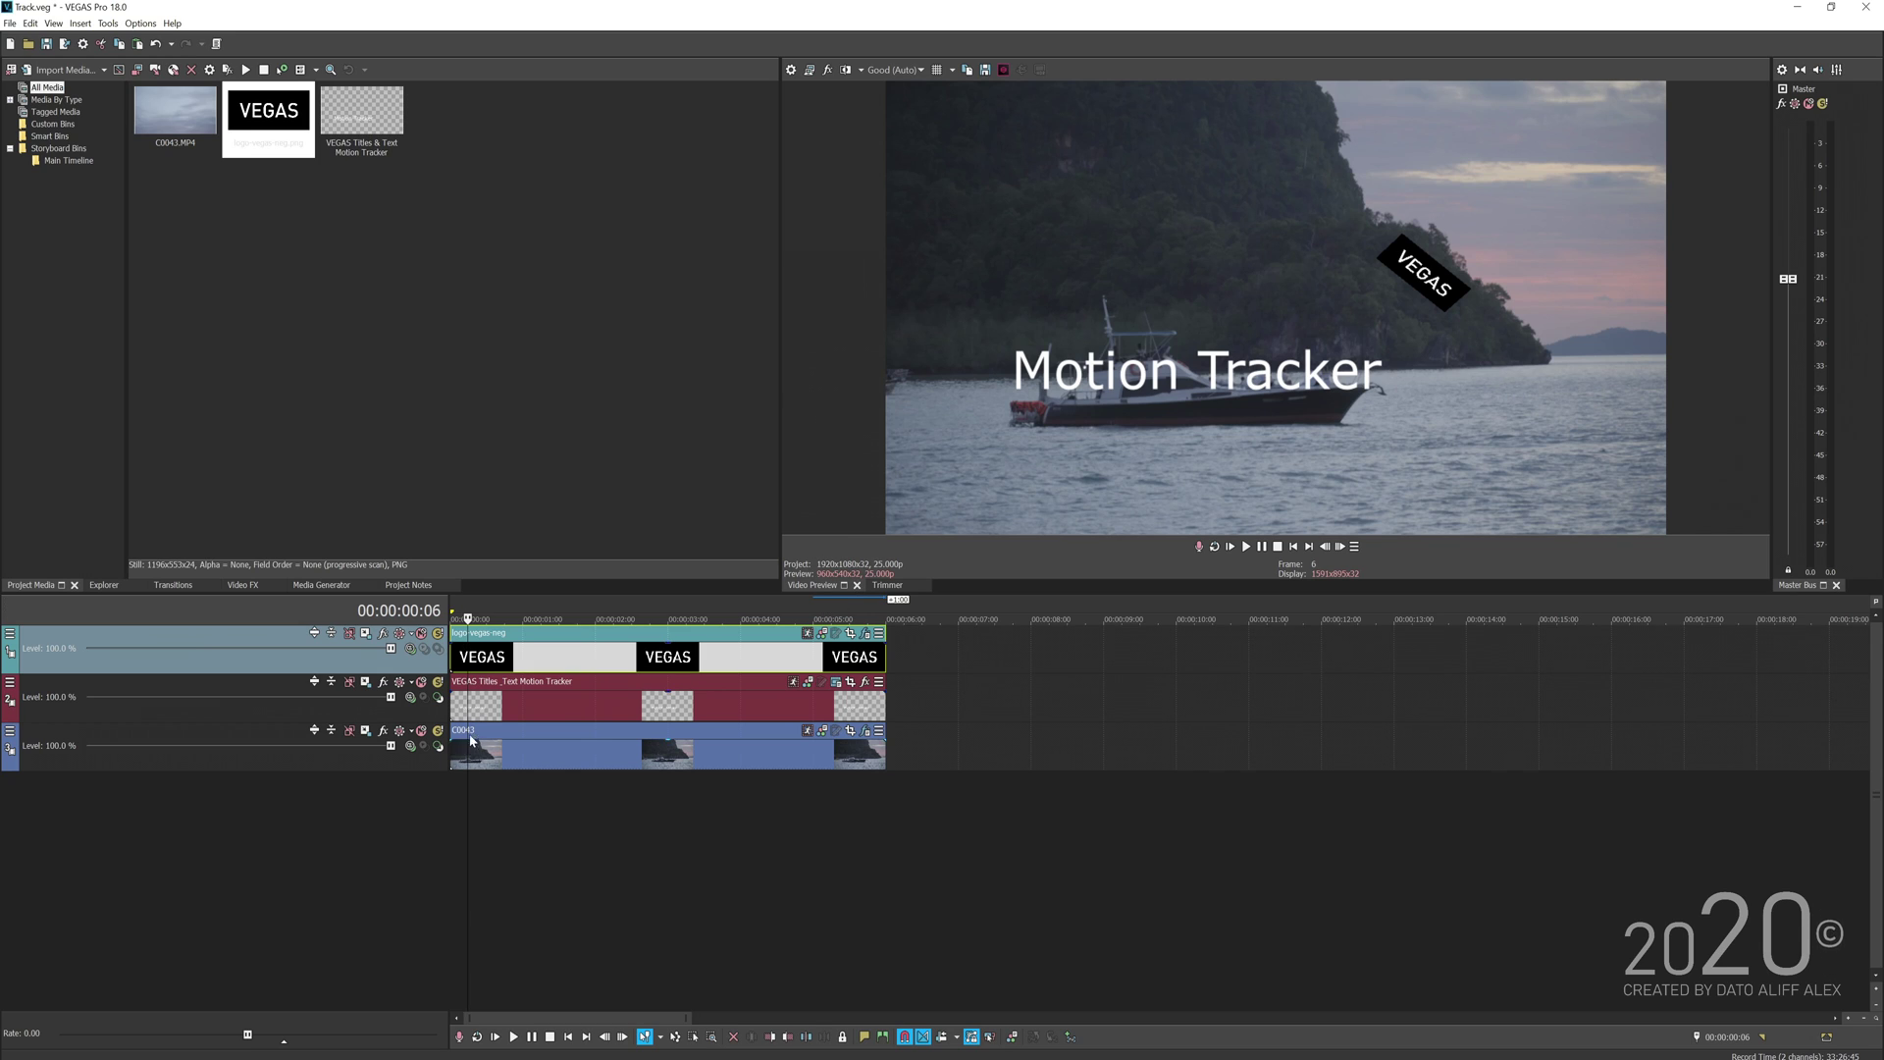
click(422, 634)
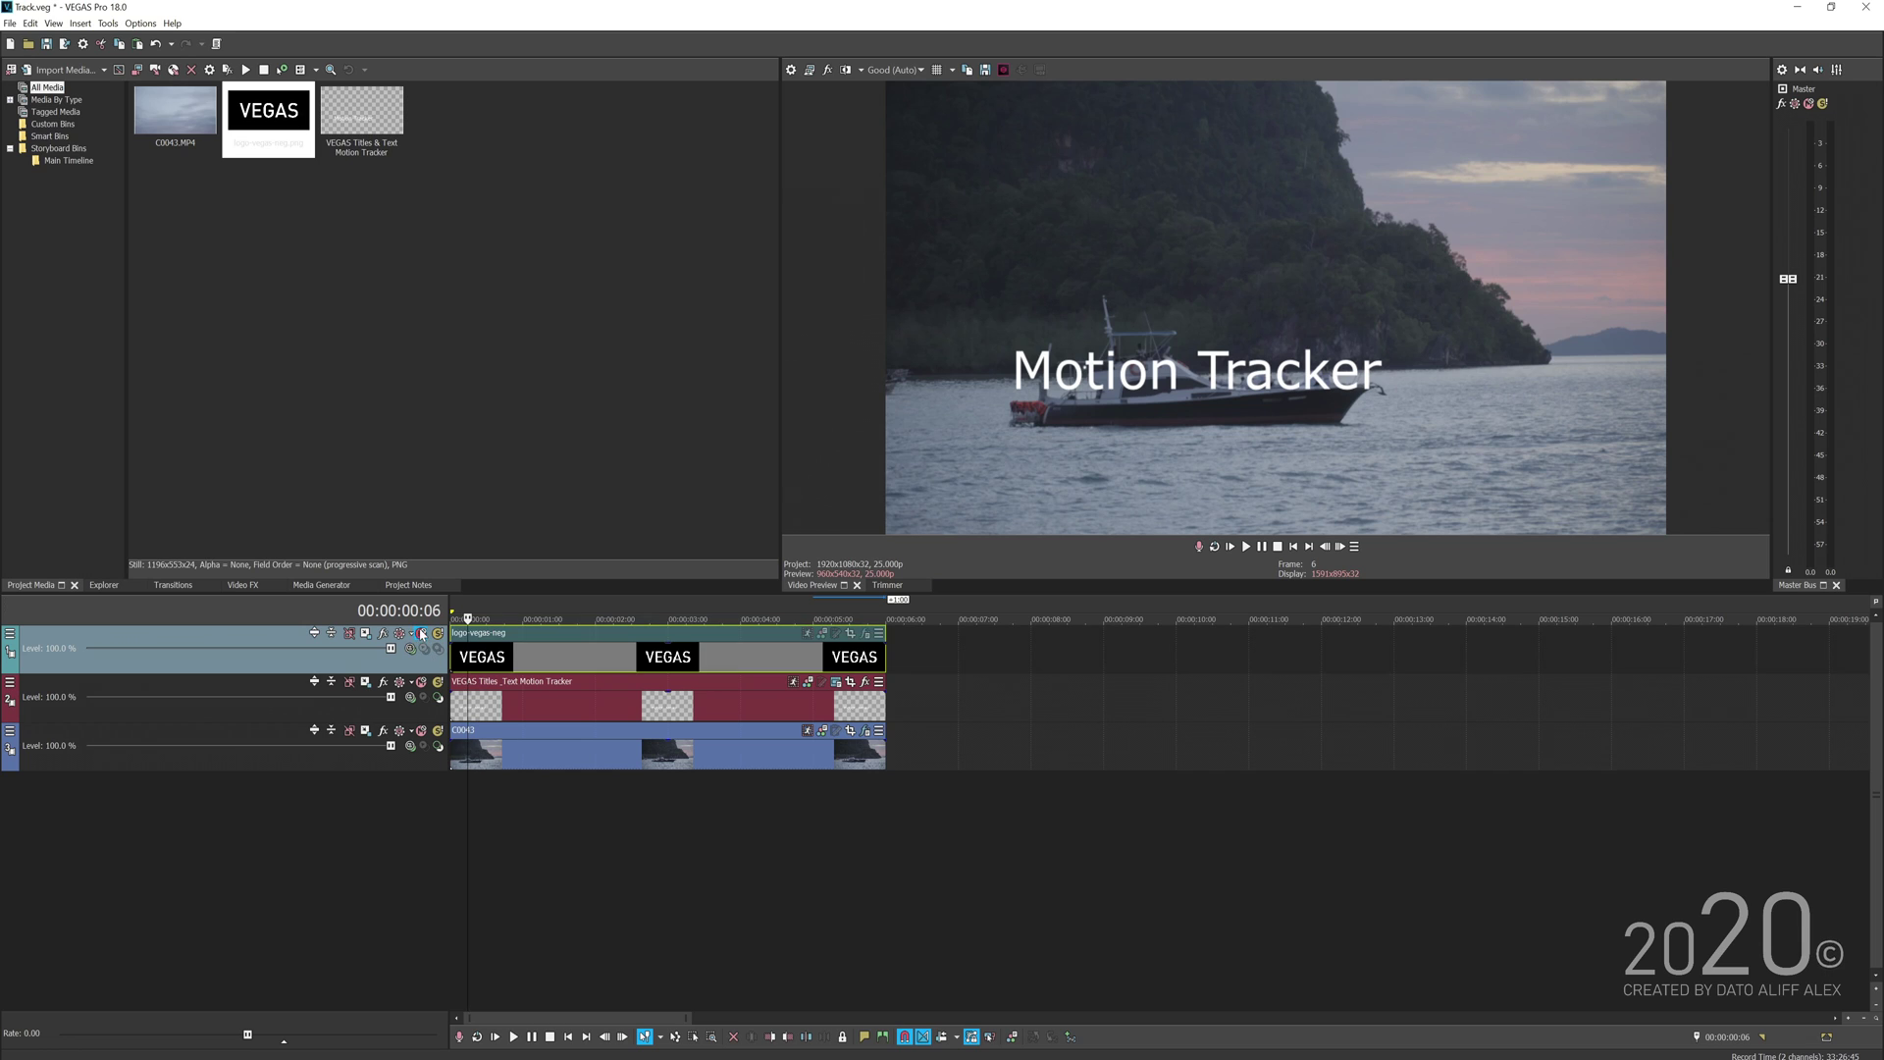
click(421, 682)
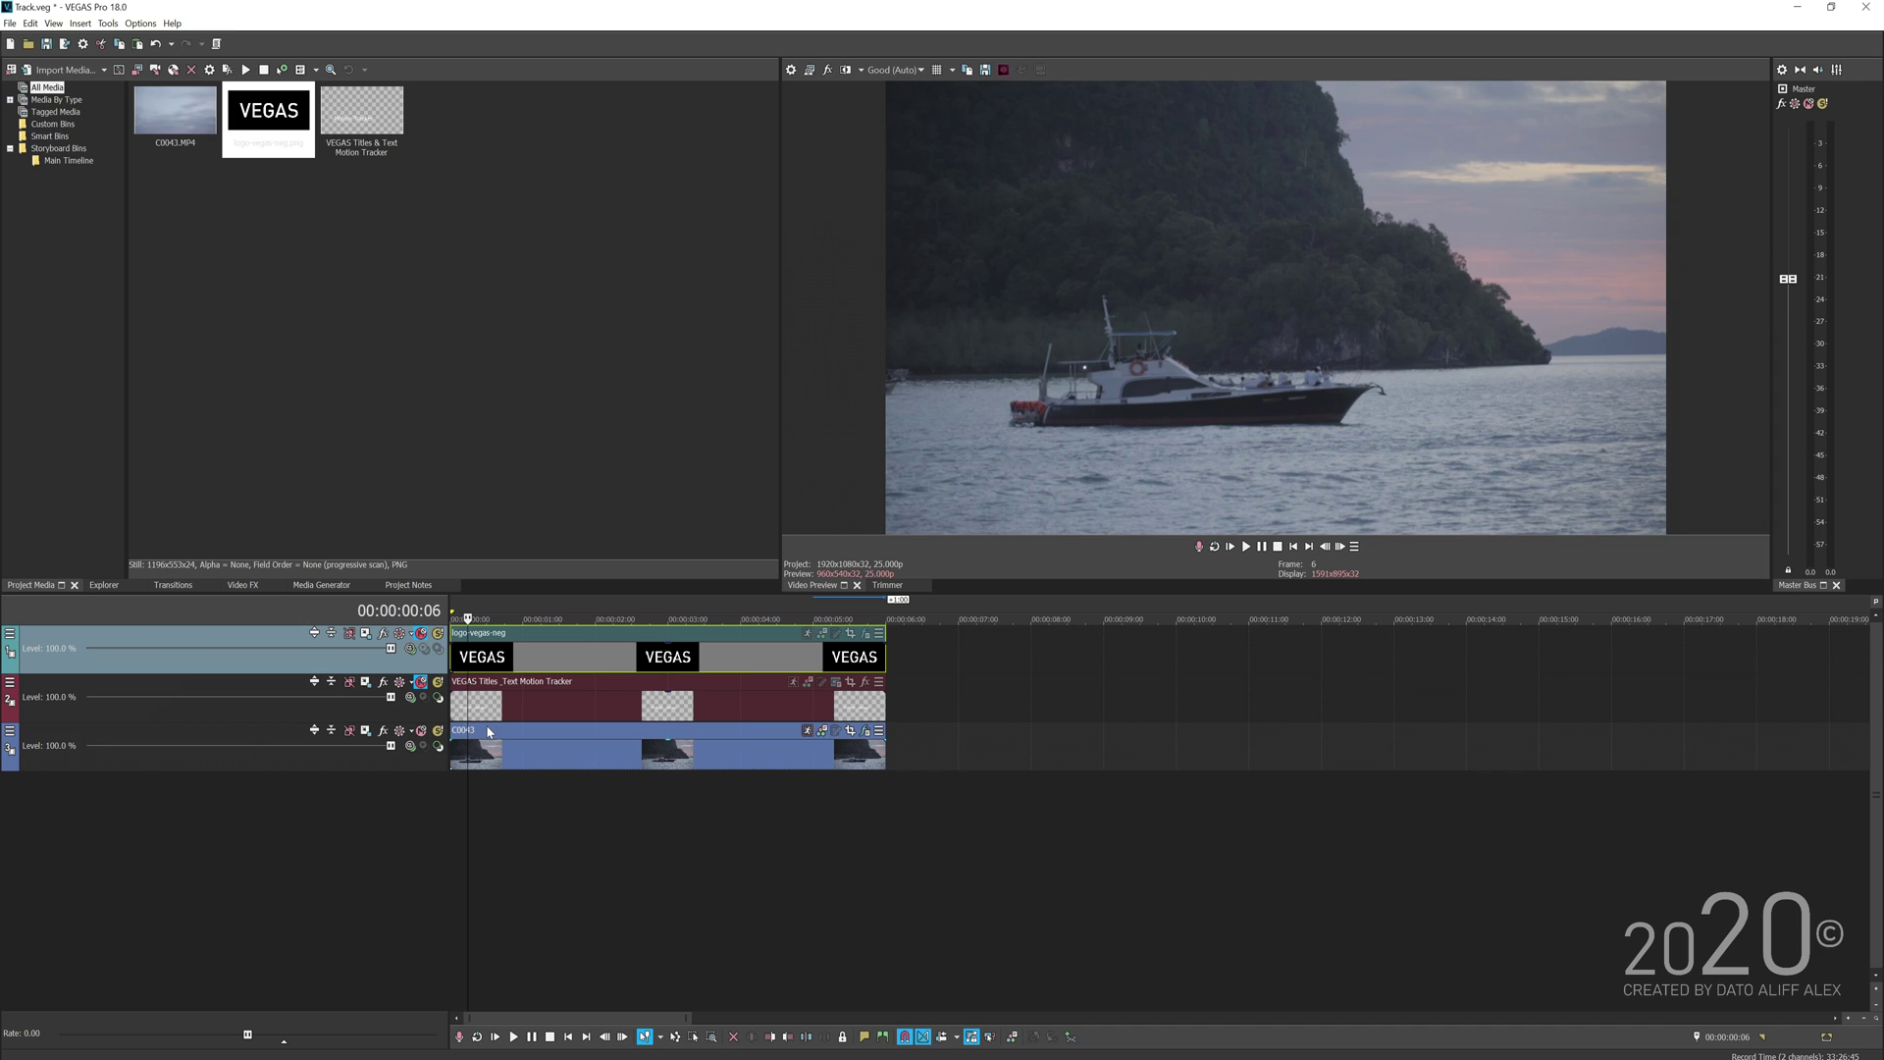
- Apply the default Bézier Masking effect from the favorite video effects to the C0043 boat clip
click(246, 586)
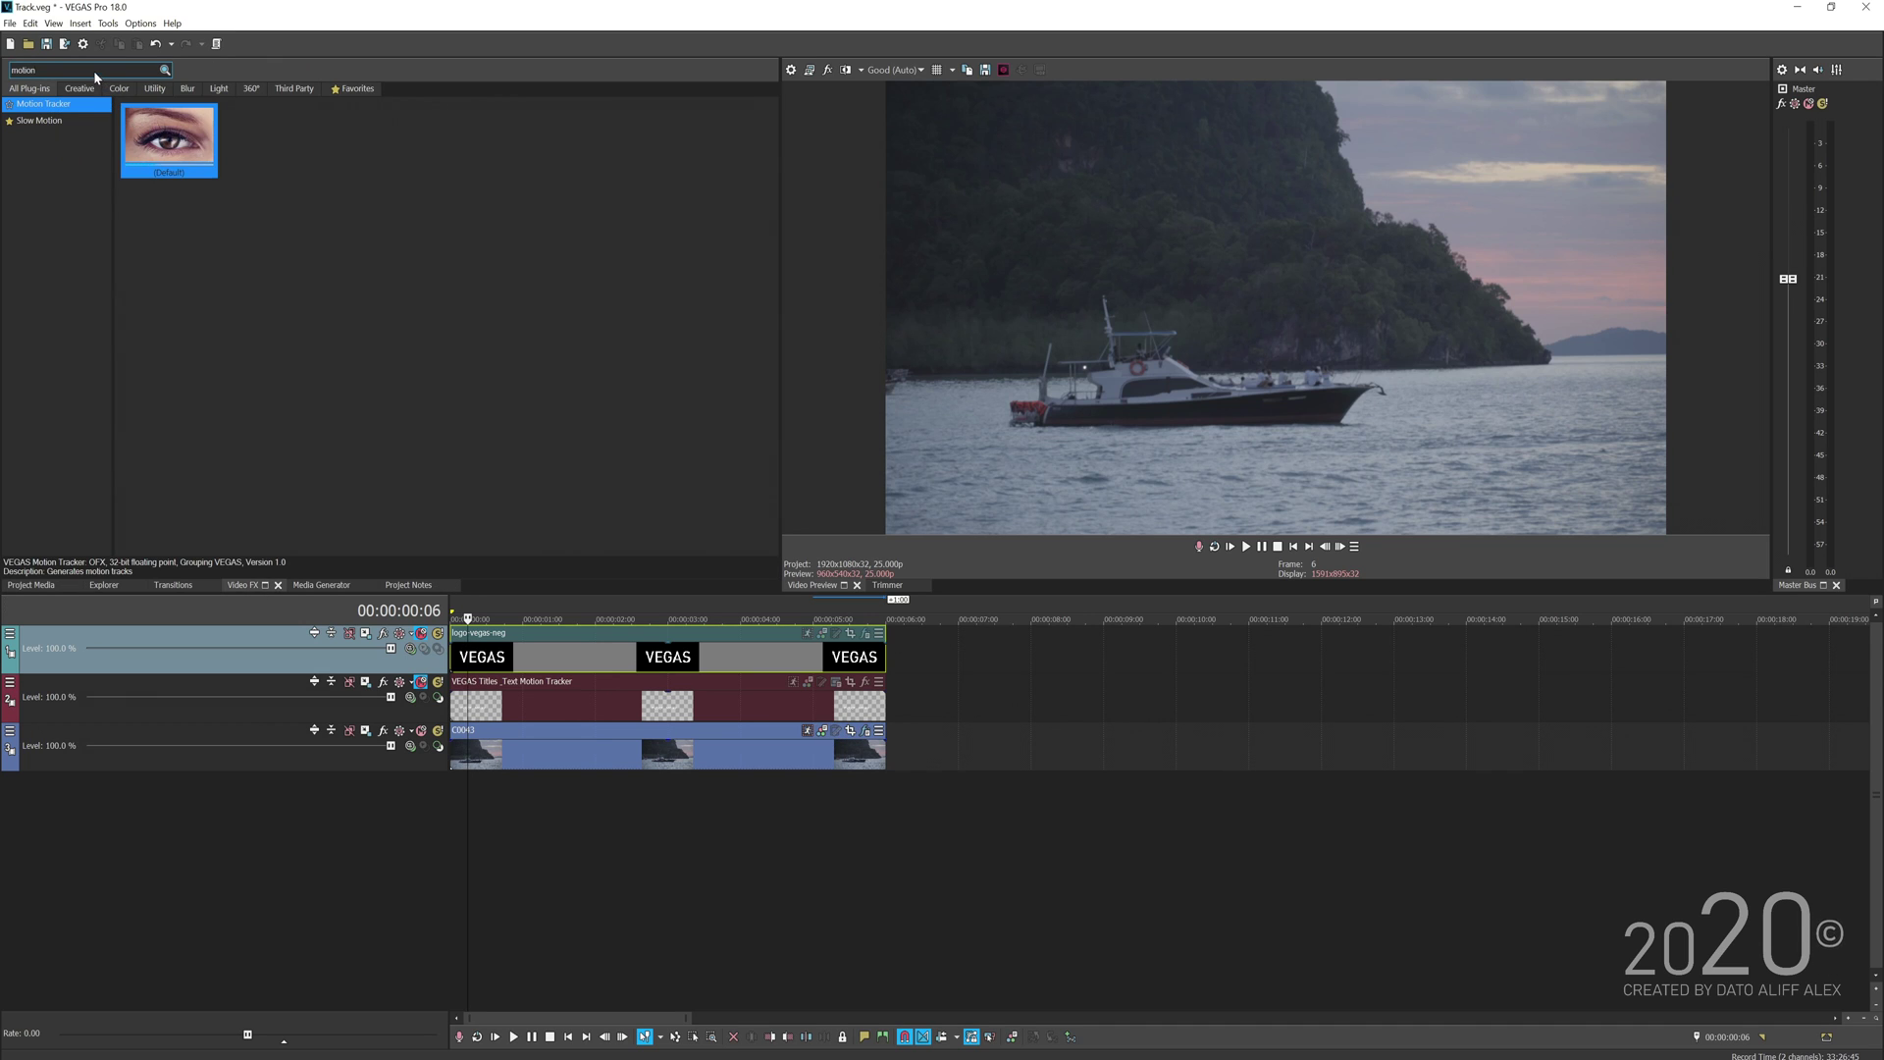
click(355, 88)
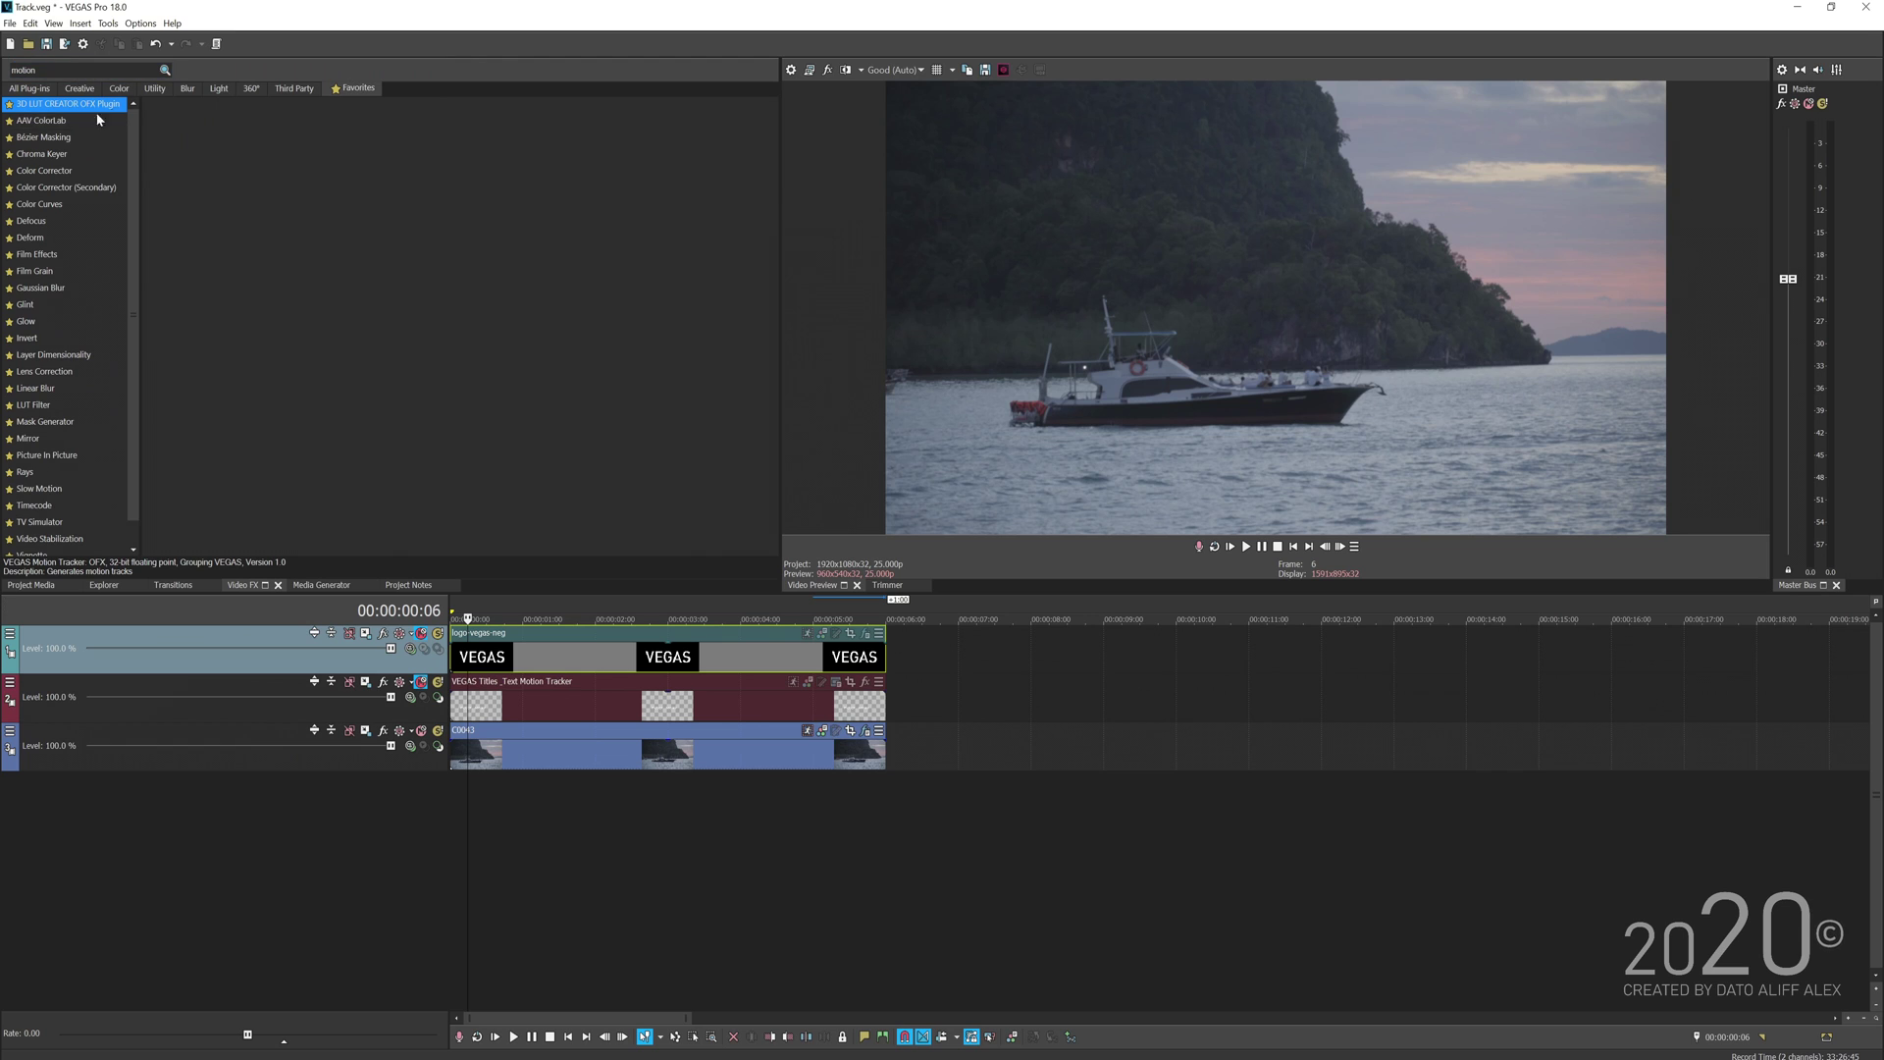
click(63, 138)
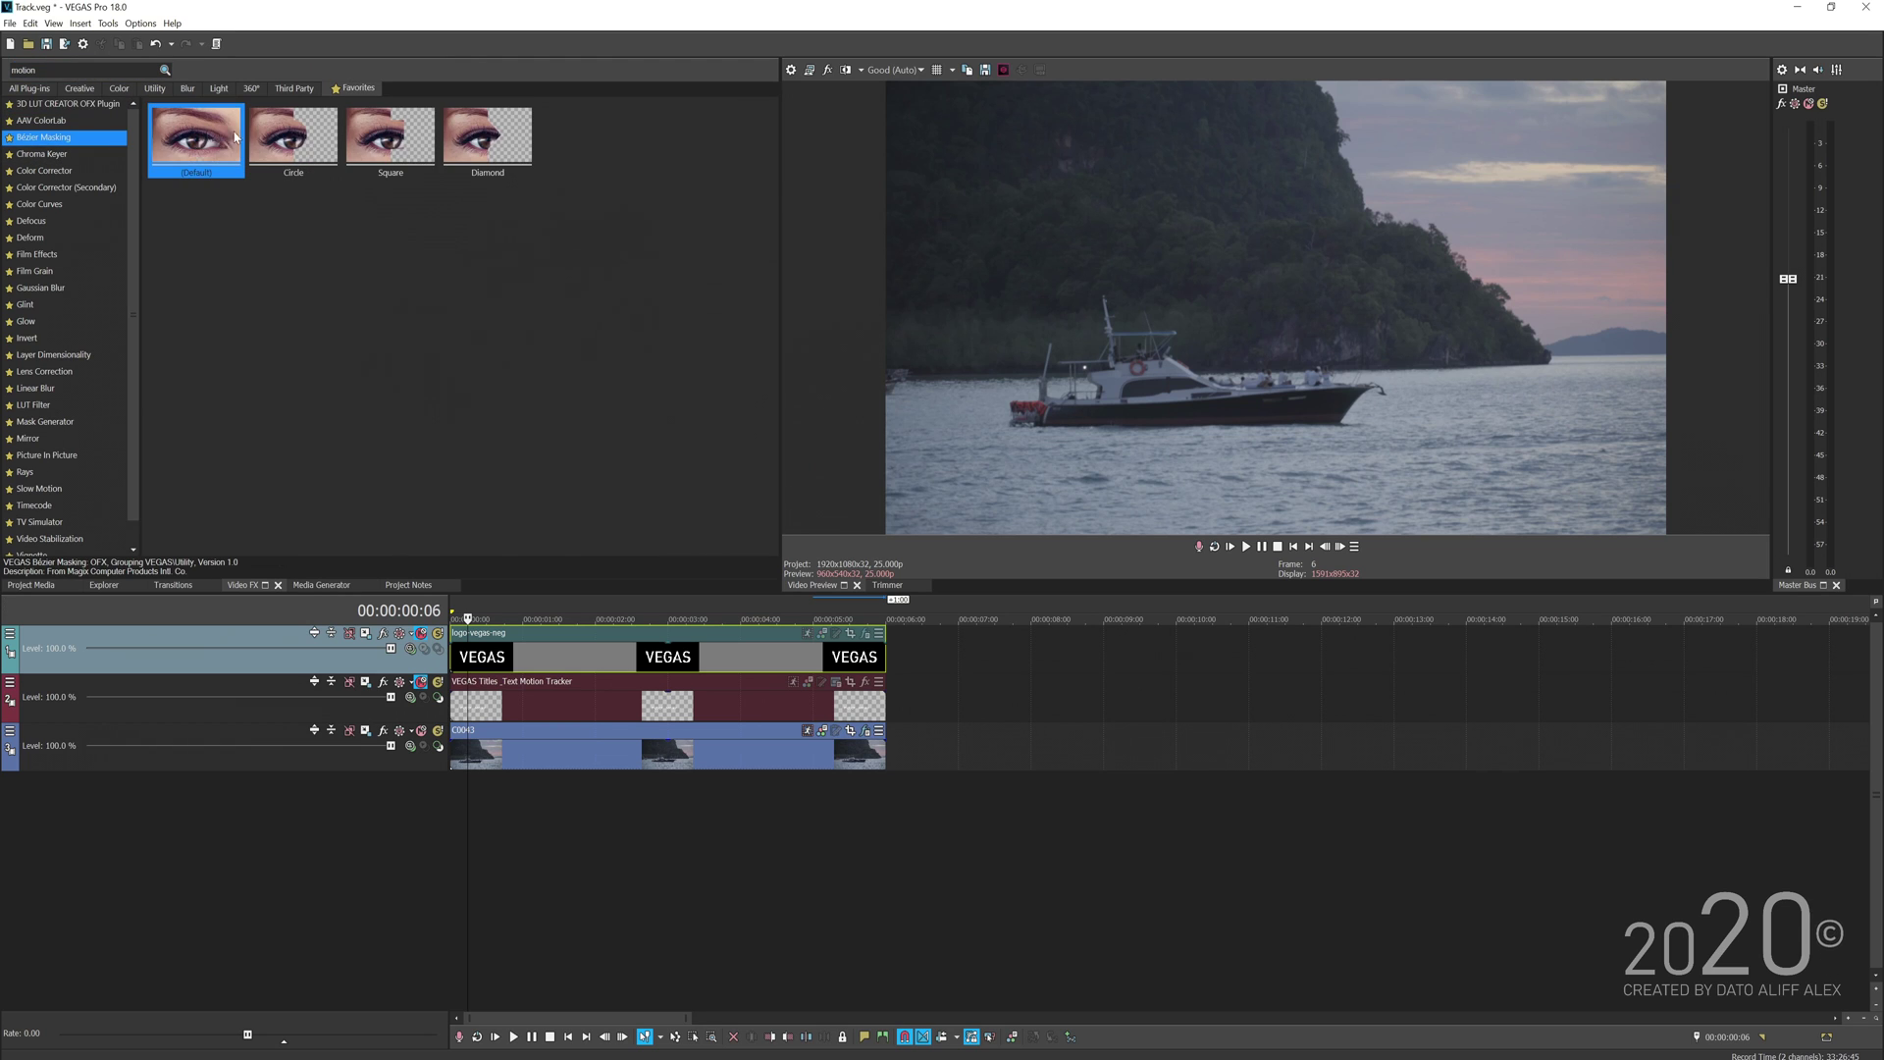
drag(704, 537, 481, 750)
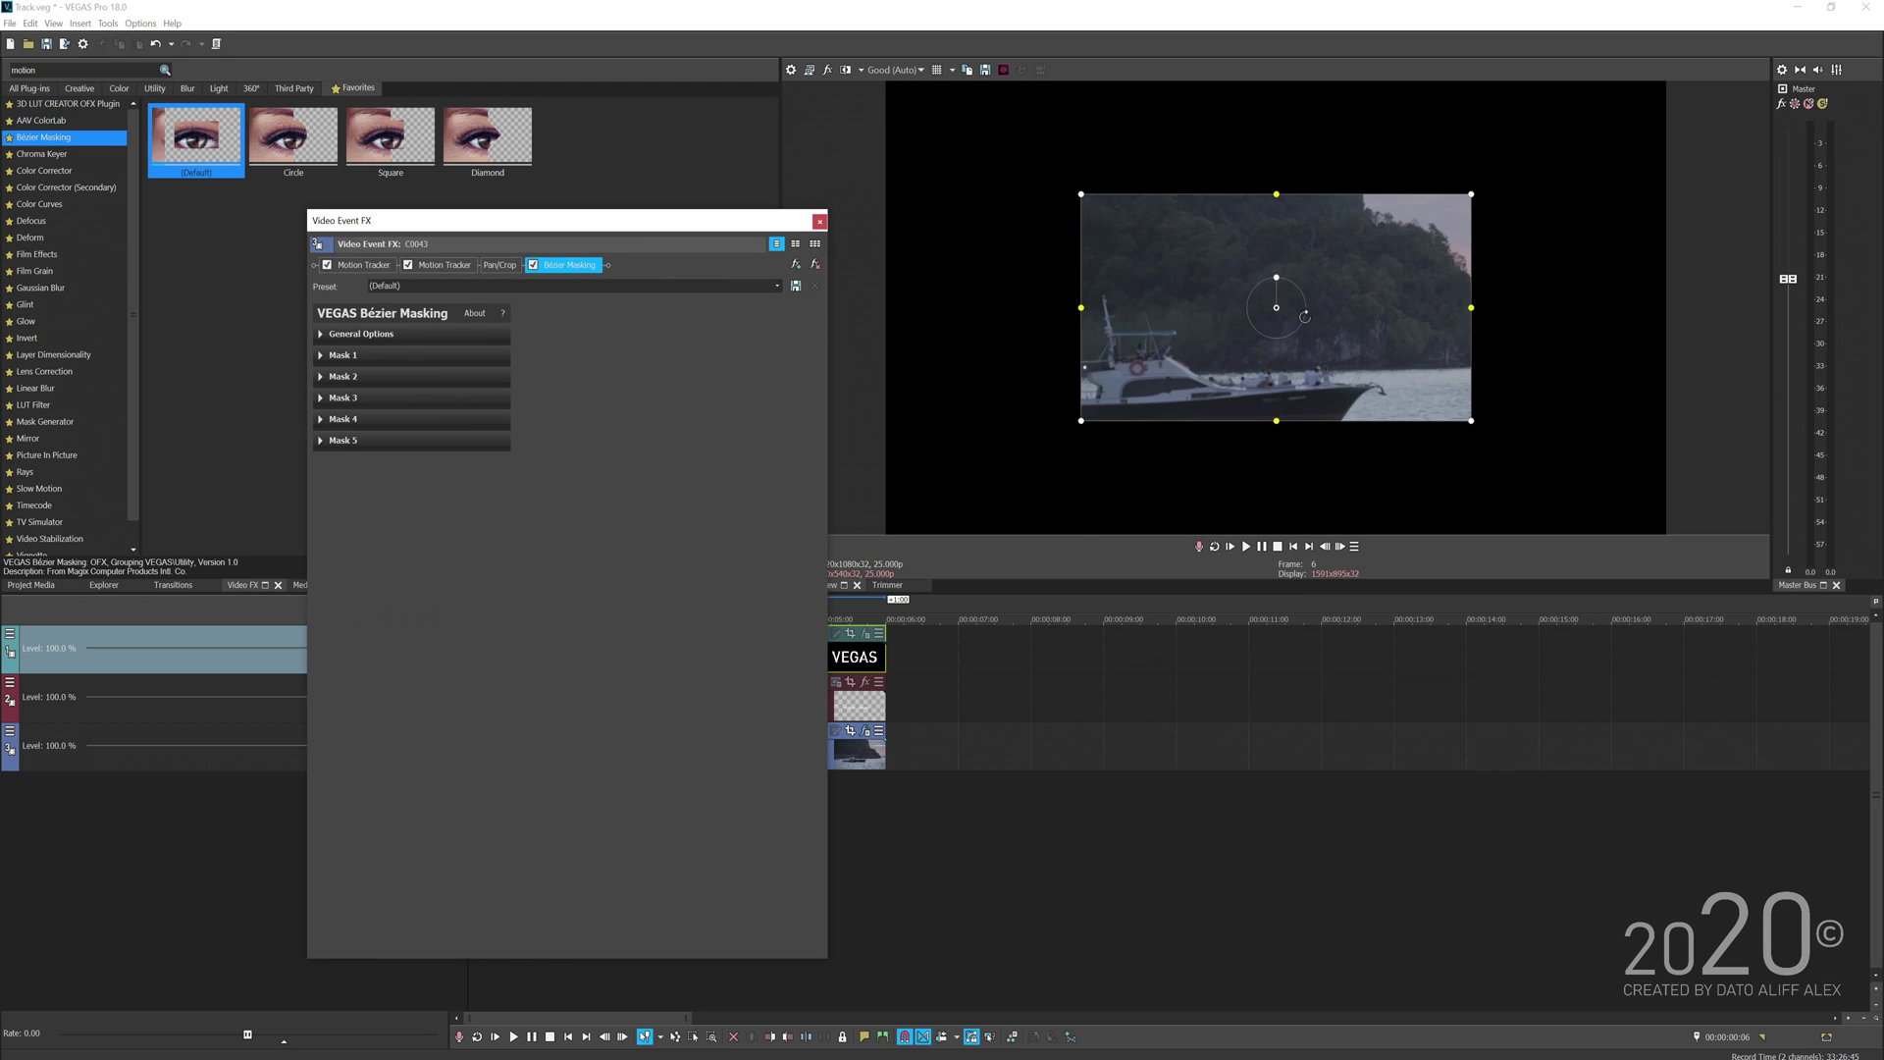
- Move the rectangular mask over the boat and enable Mask FX in the effect's general options
drag(1354, 319, 1263, 365)
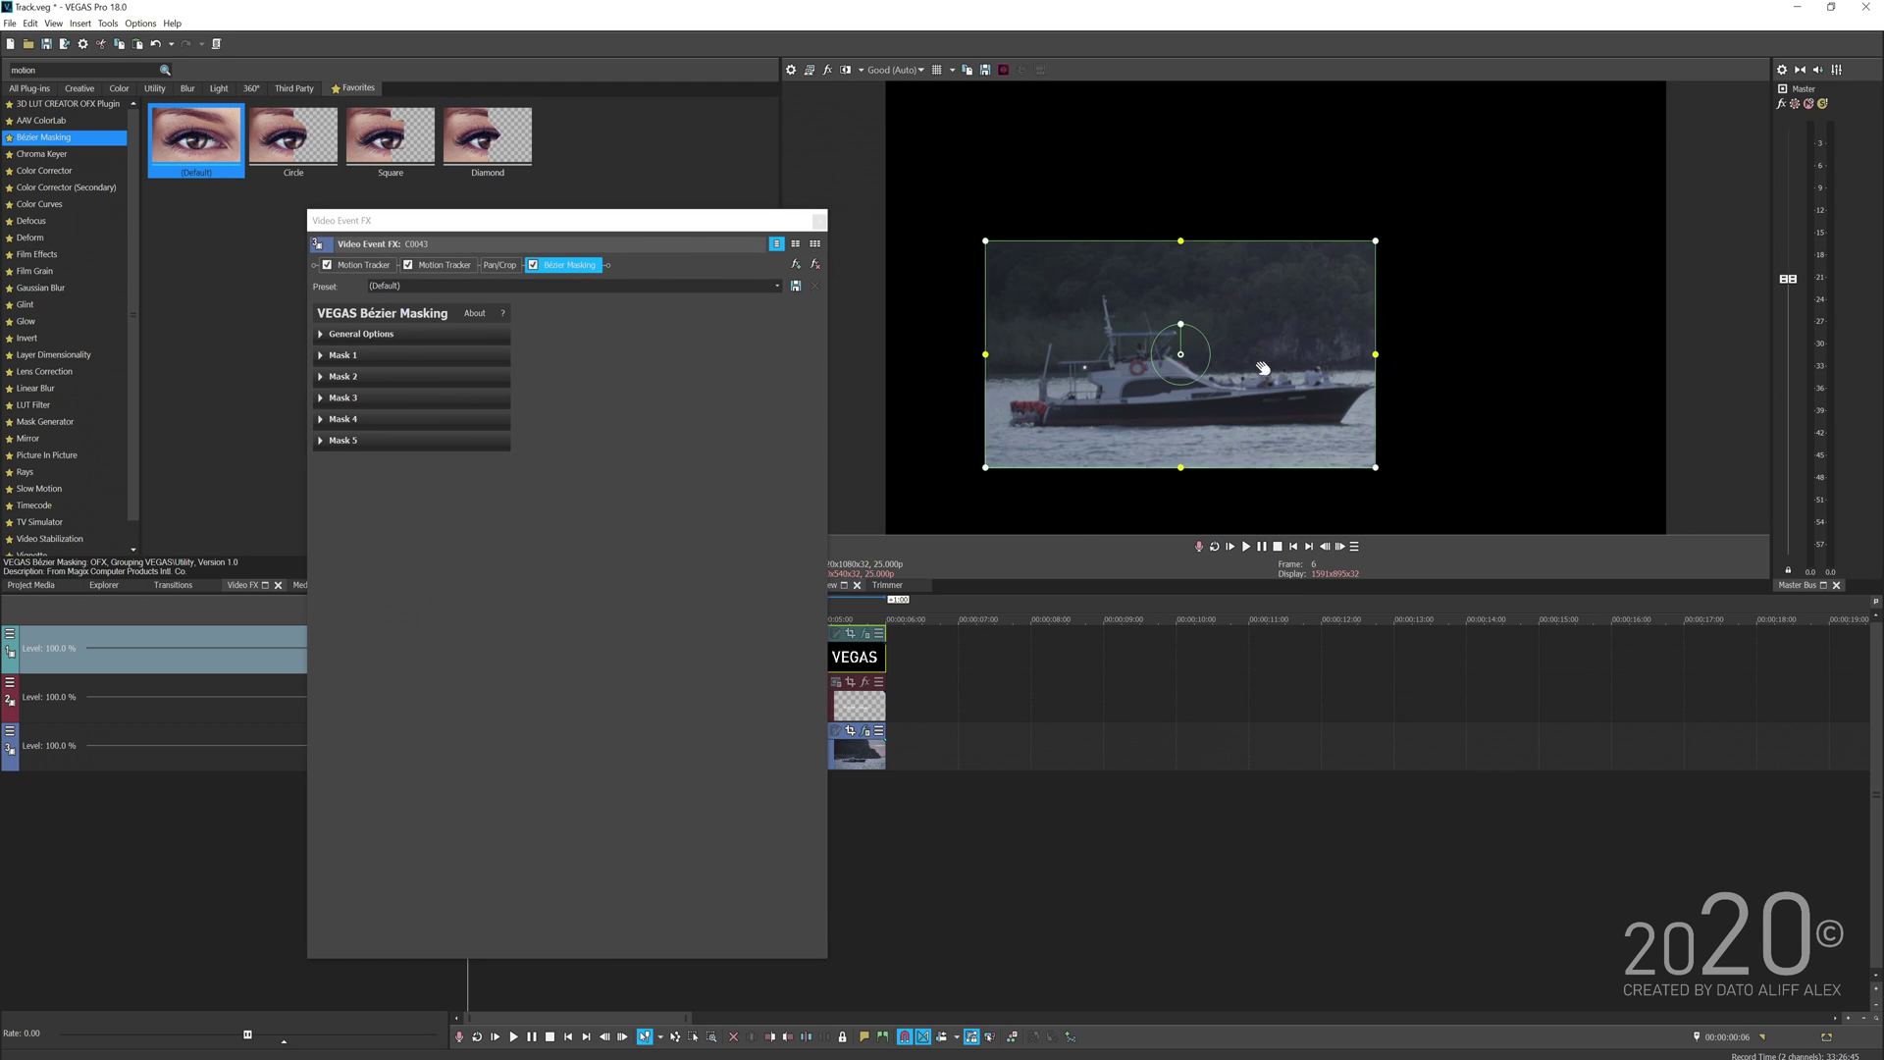
click(322, 334)
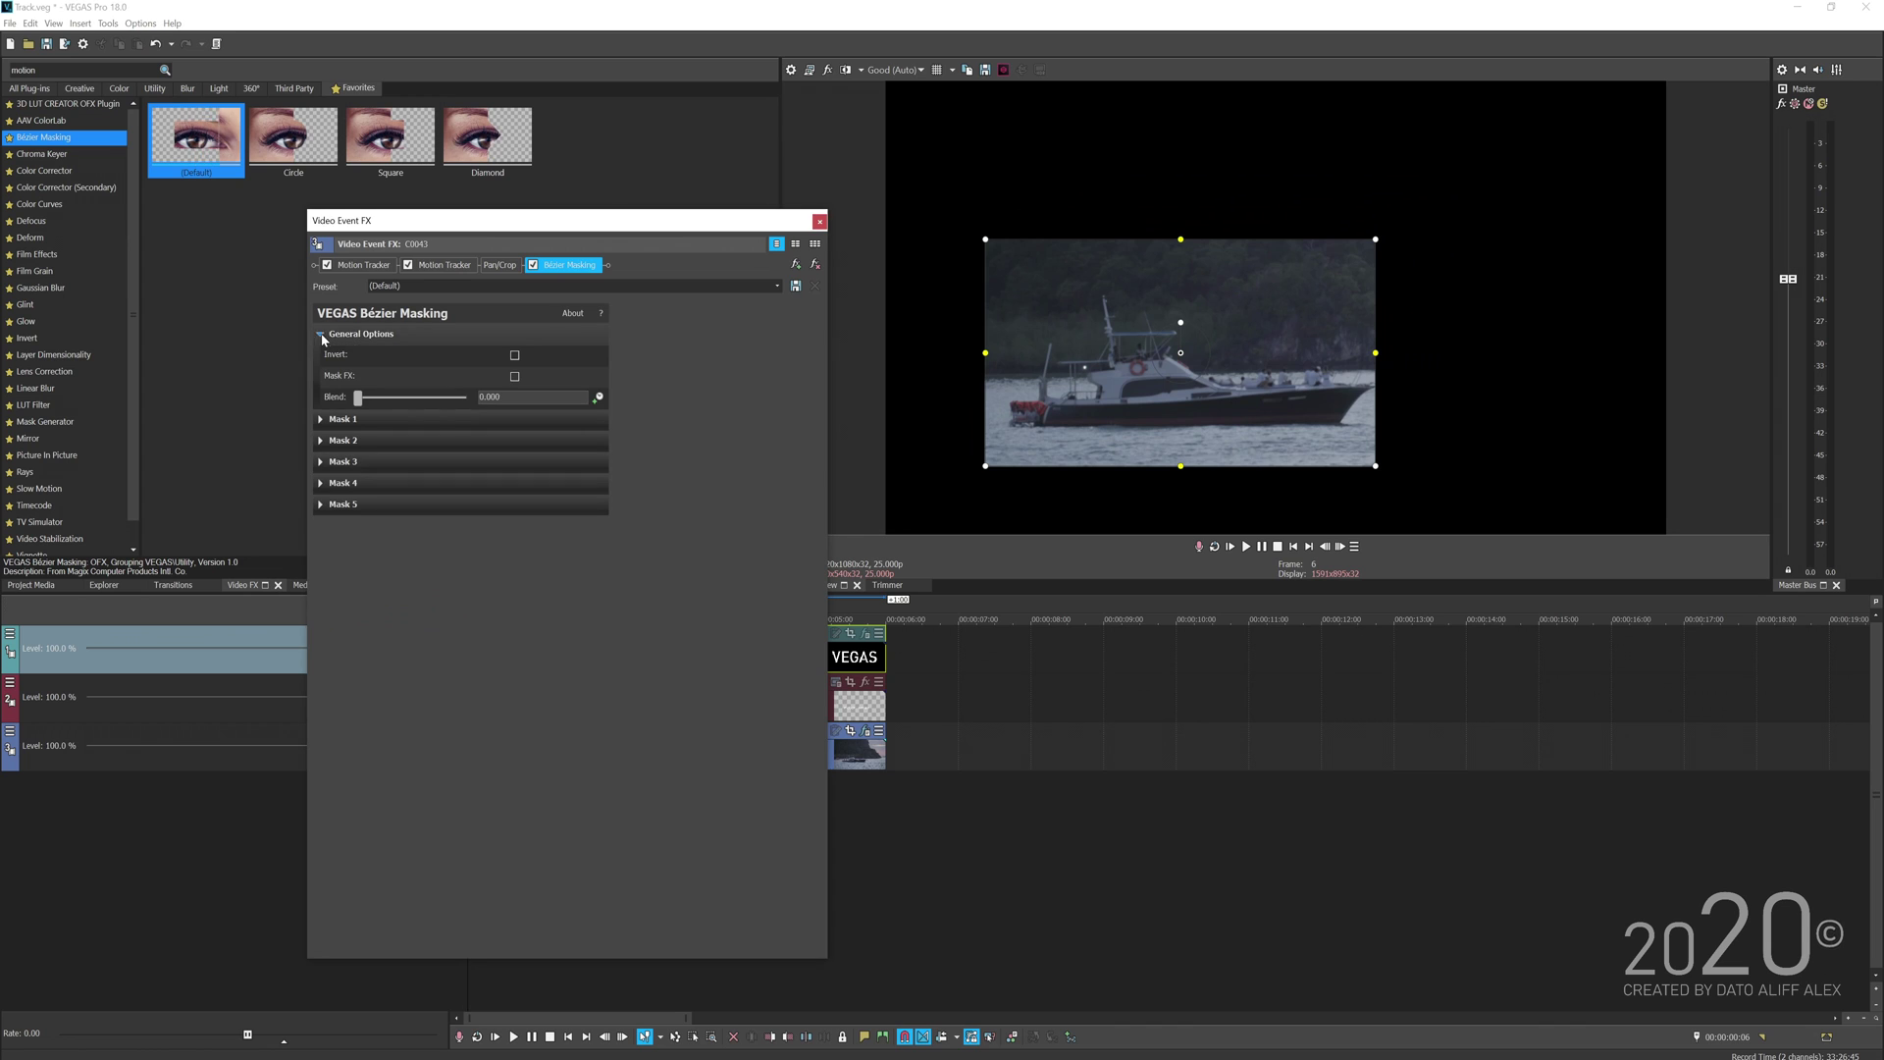
click(515, 377)
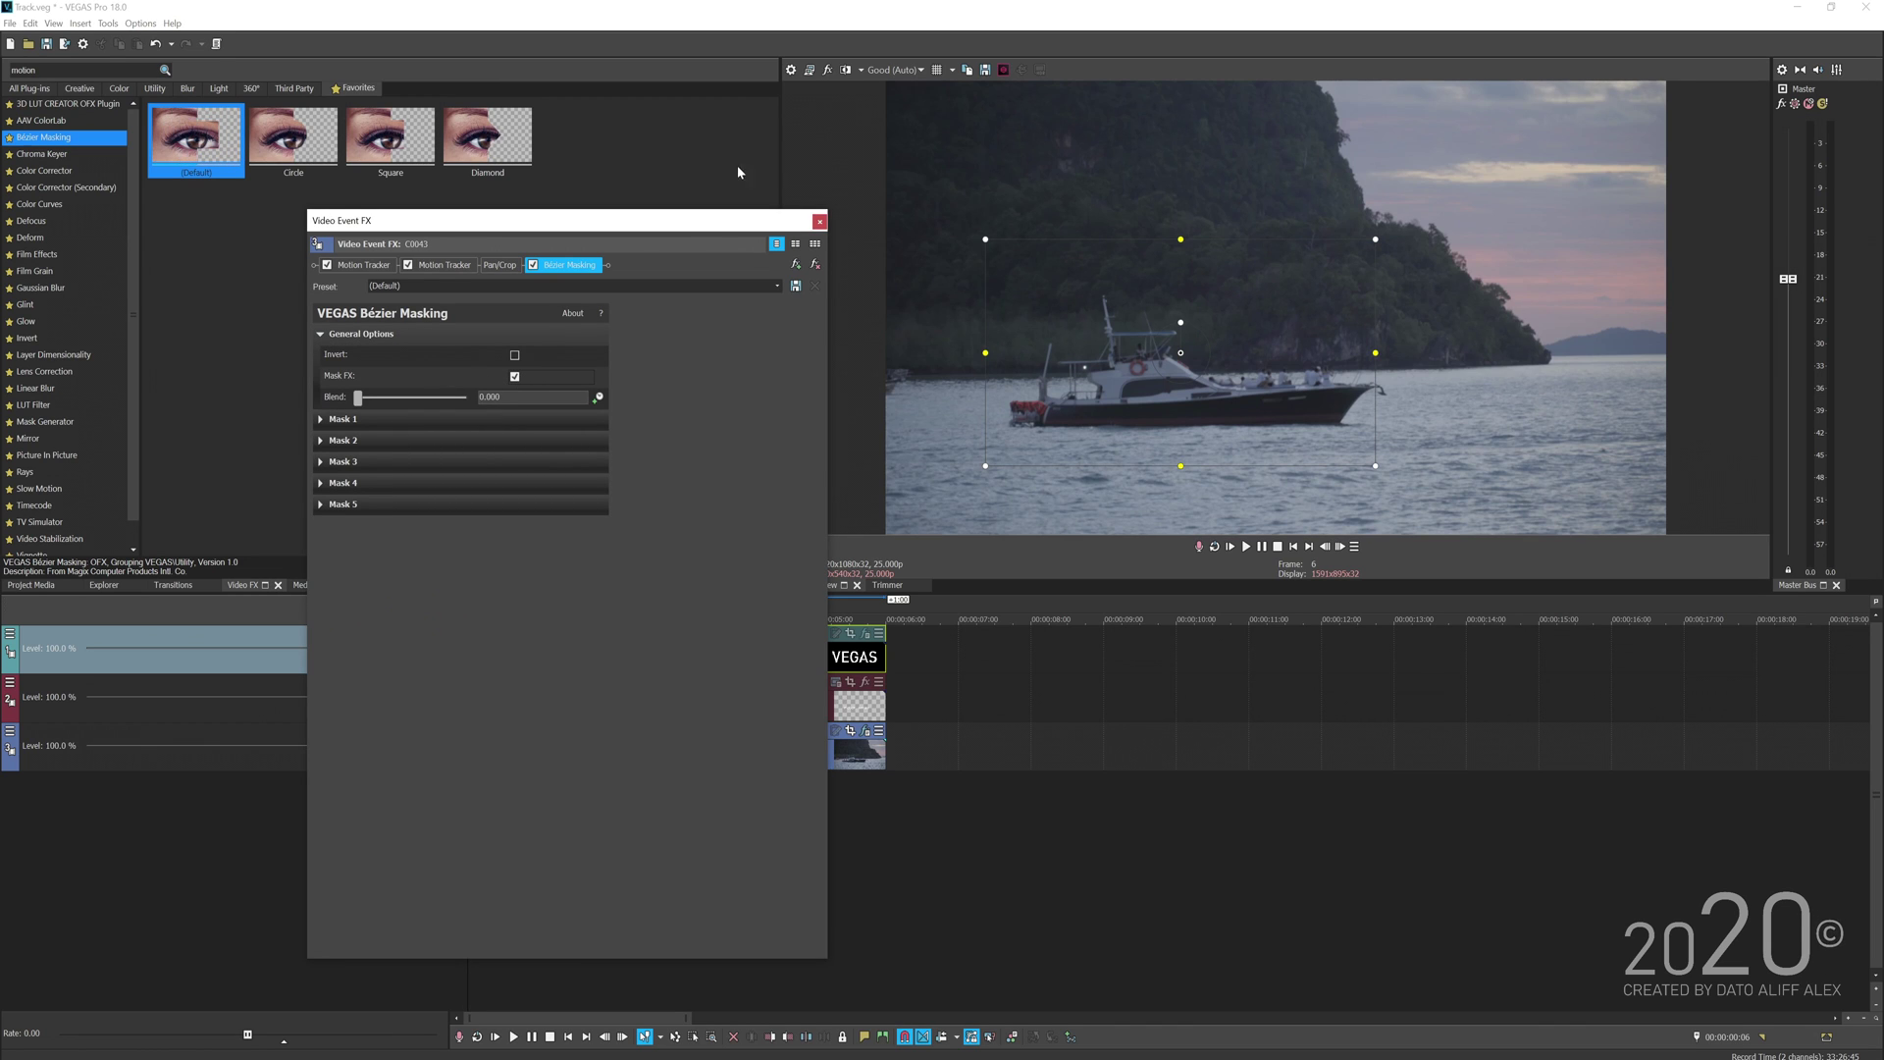
click(520, 334)
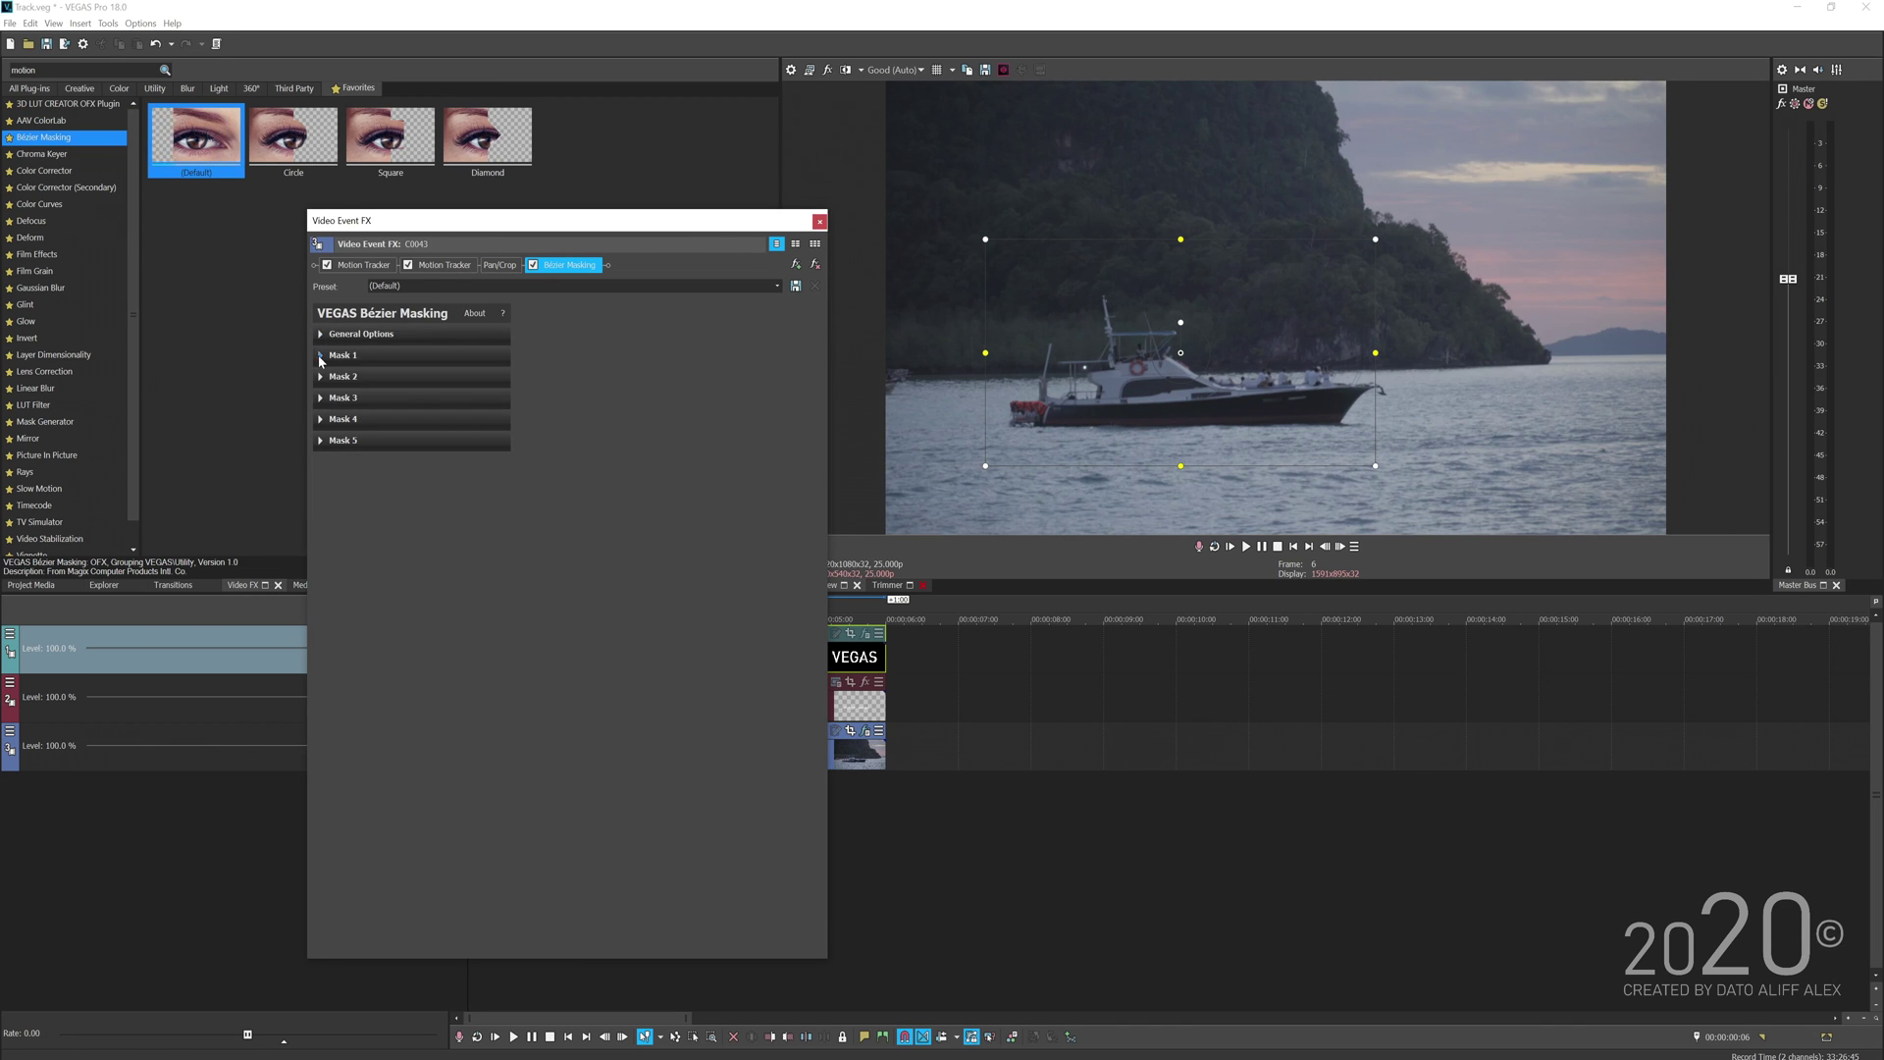
- Set Mask 1's type to Curve and trace a closed outline around the boat's hull and cabin in the preview
click(369, 355)
click(507, 396)
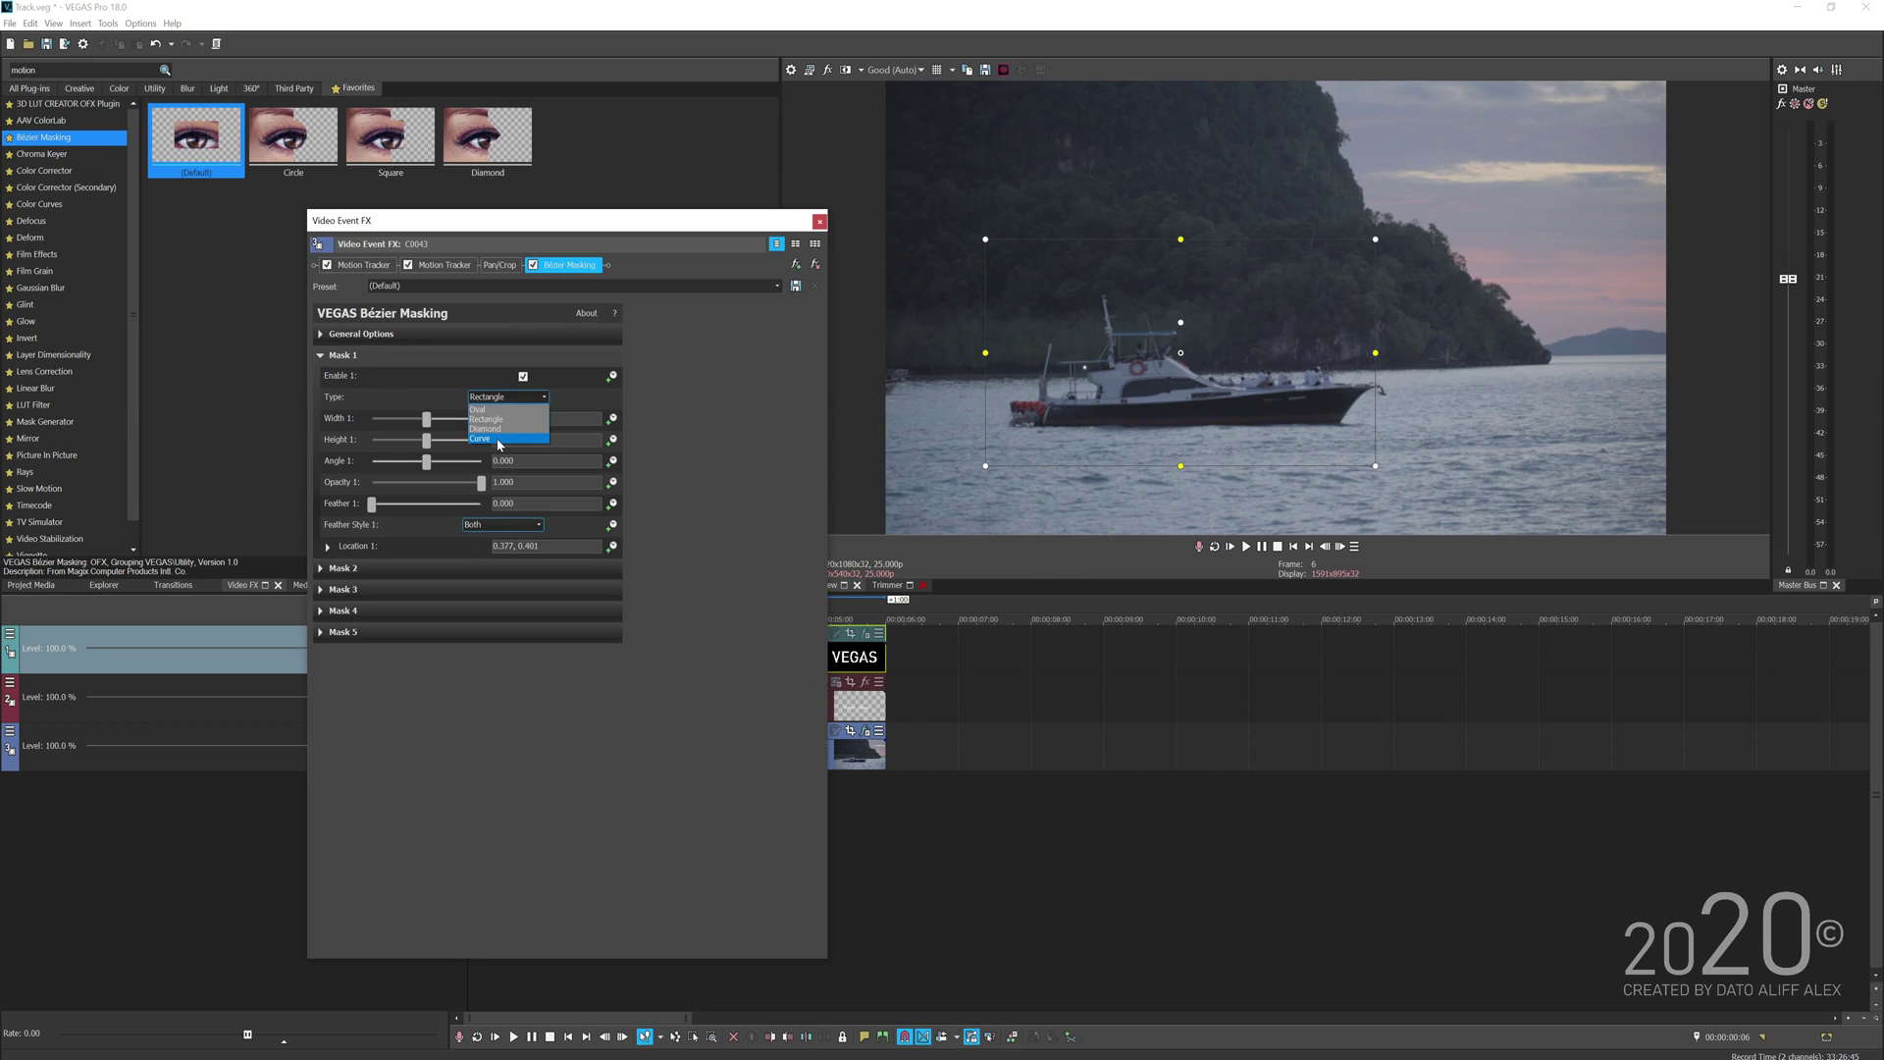
click(501, 439)
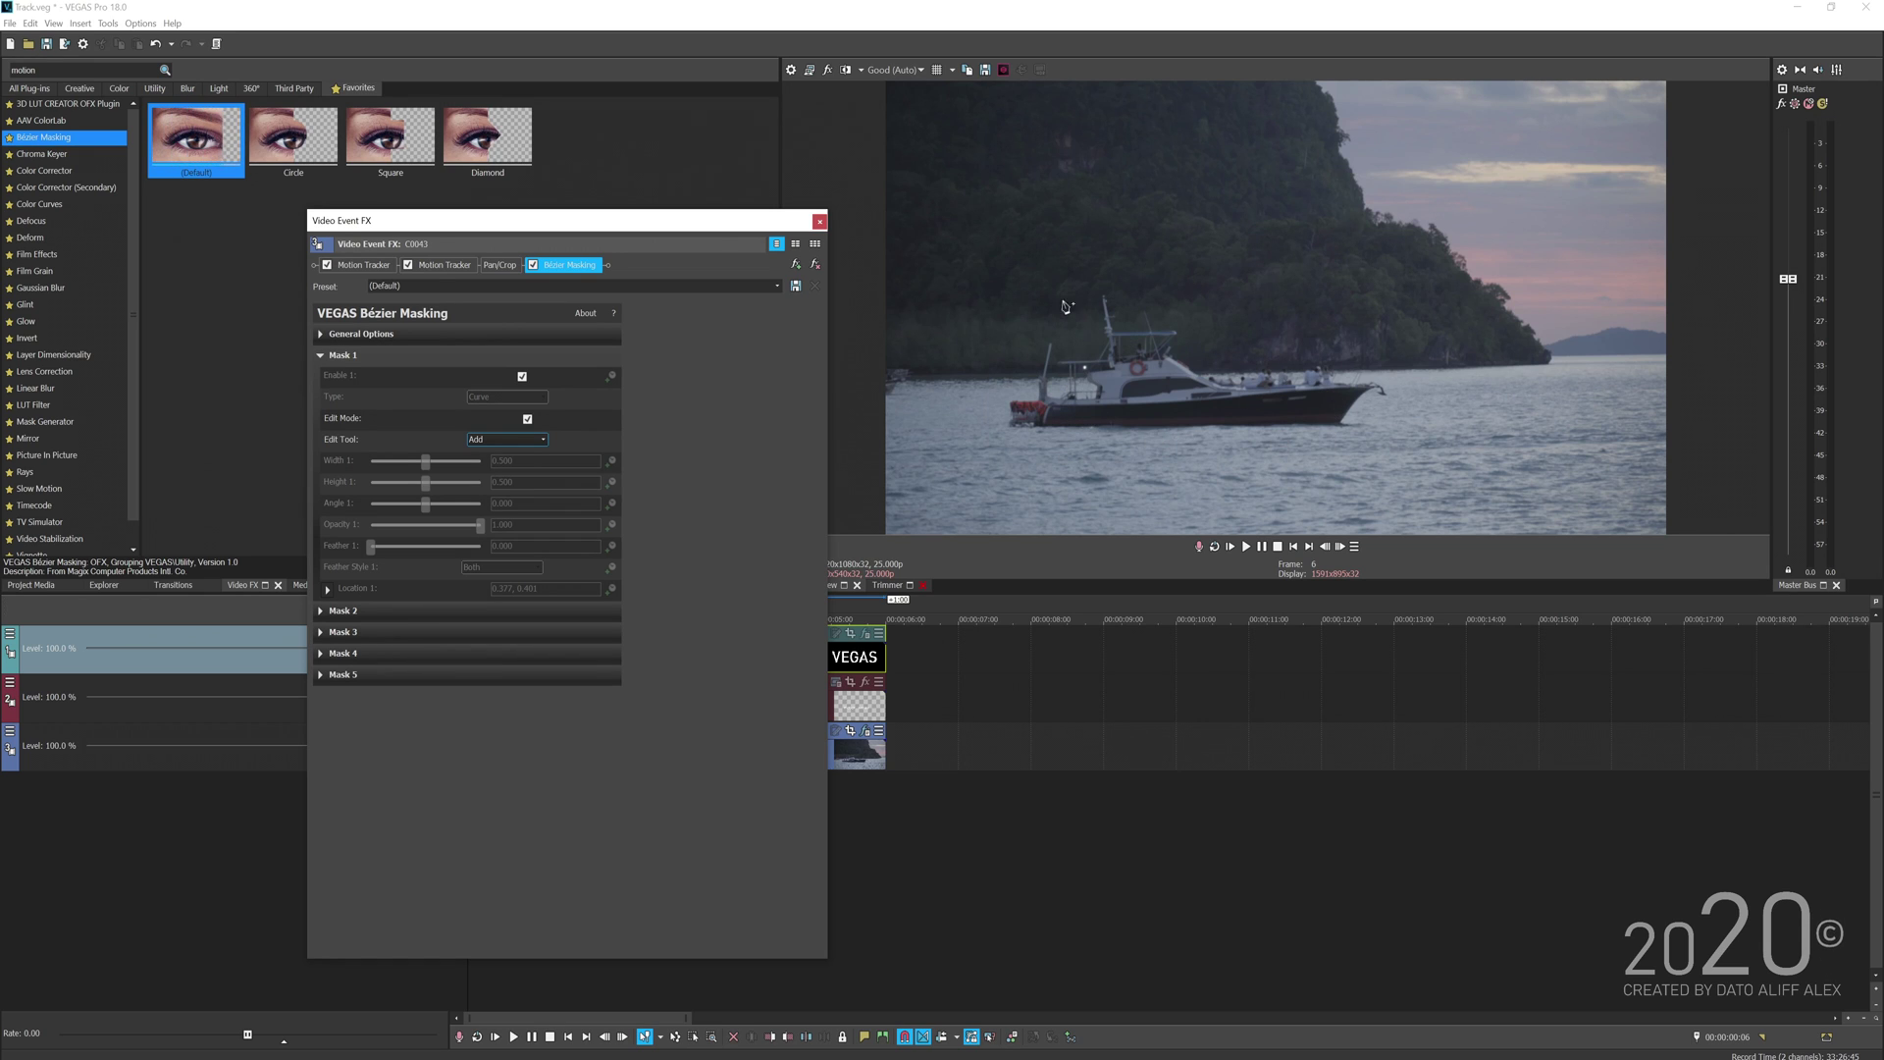
click(1013, 403)
click(1012, 418)
click(1052, 420)
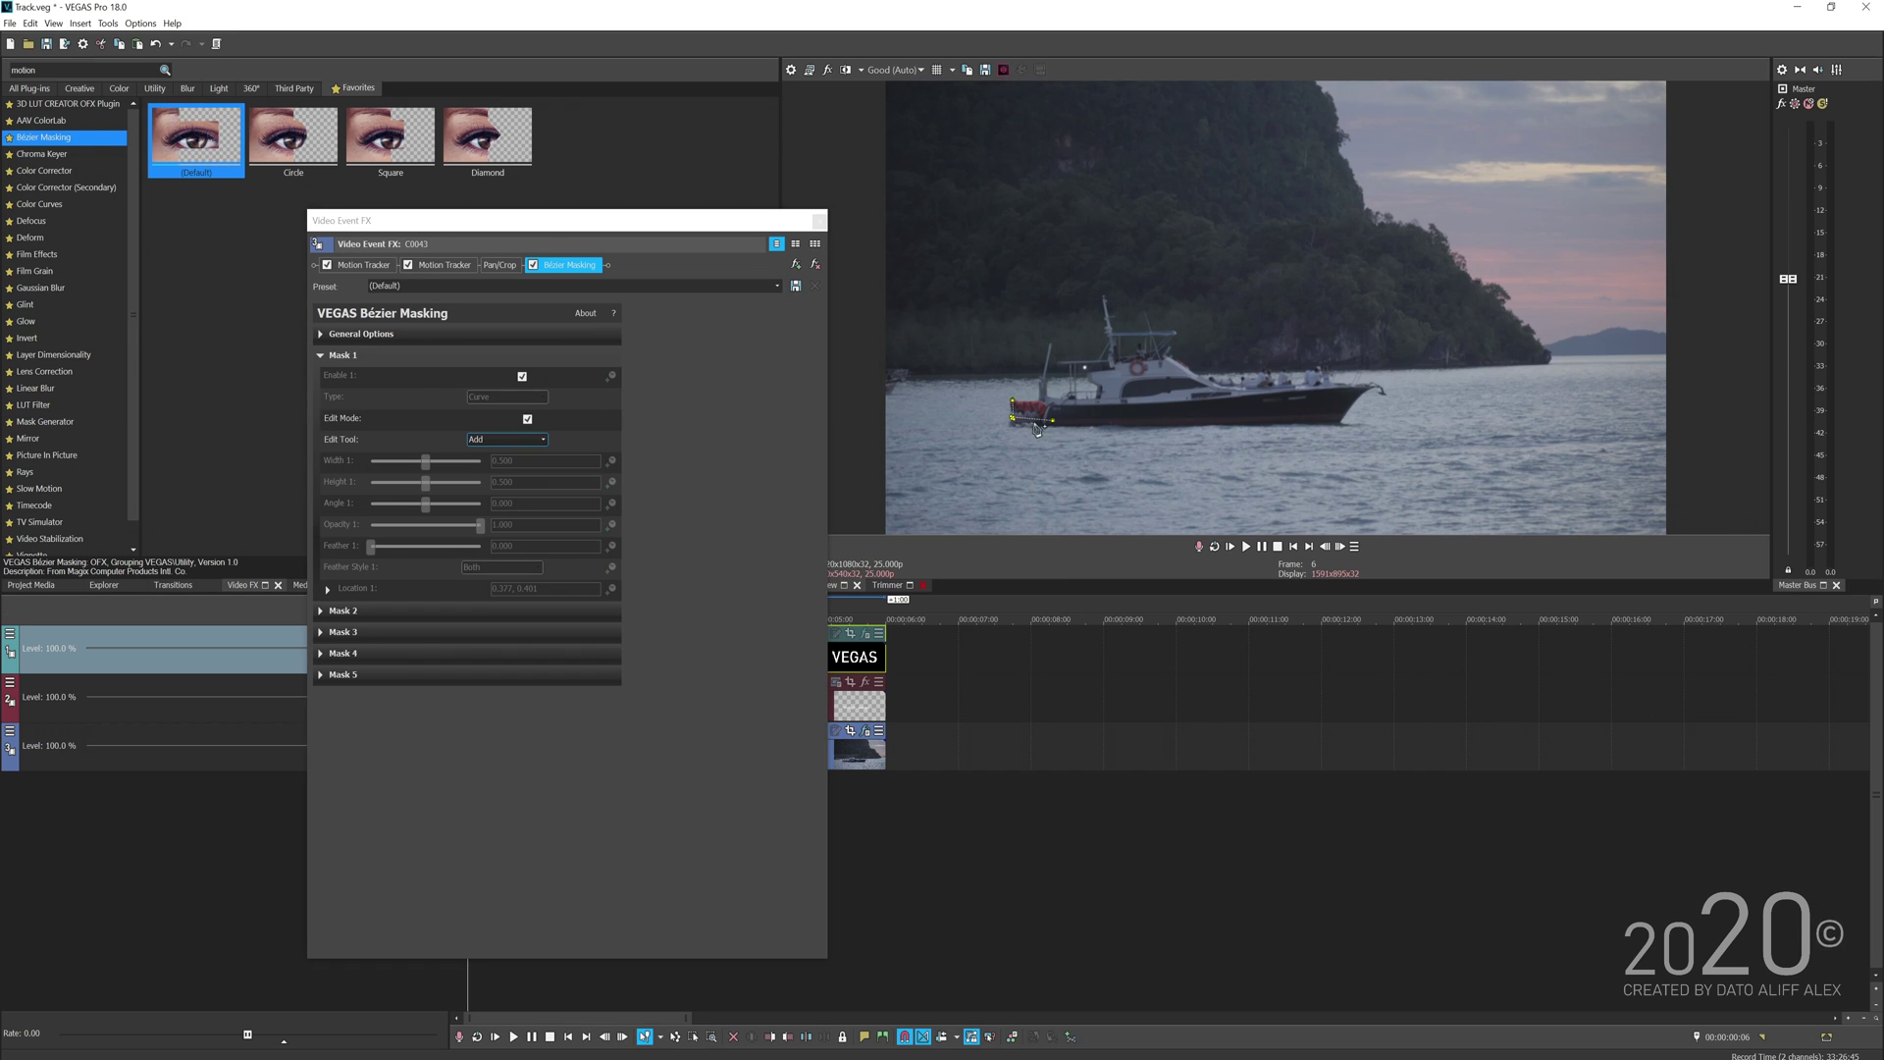
click(1144, 425)
click(1314, 423)
click(1341, 423)
click(1372, 385)
click(1337, 382)
click(1292, 381)
click(1278, 381)
click(1269, 373)
click(1262, 373)
click(1250, 379)
click(1239, 383)
click(1209, 376)
click(1166, 355)
click(1113, 360)
click(1088, 370)
click(1013, 402)
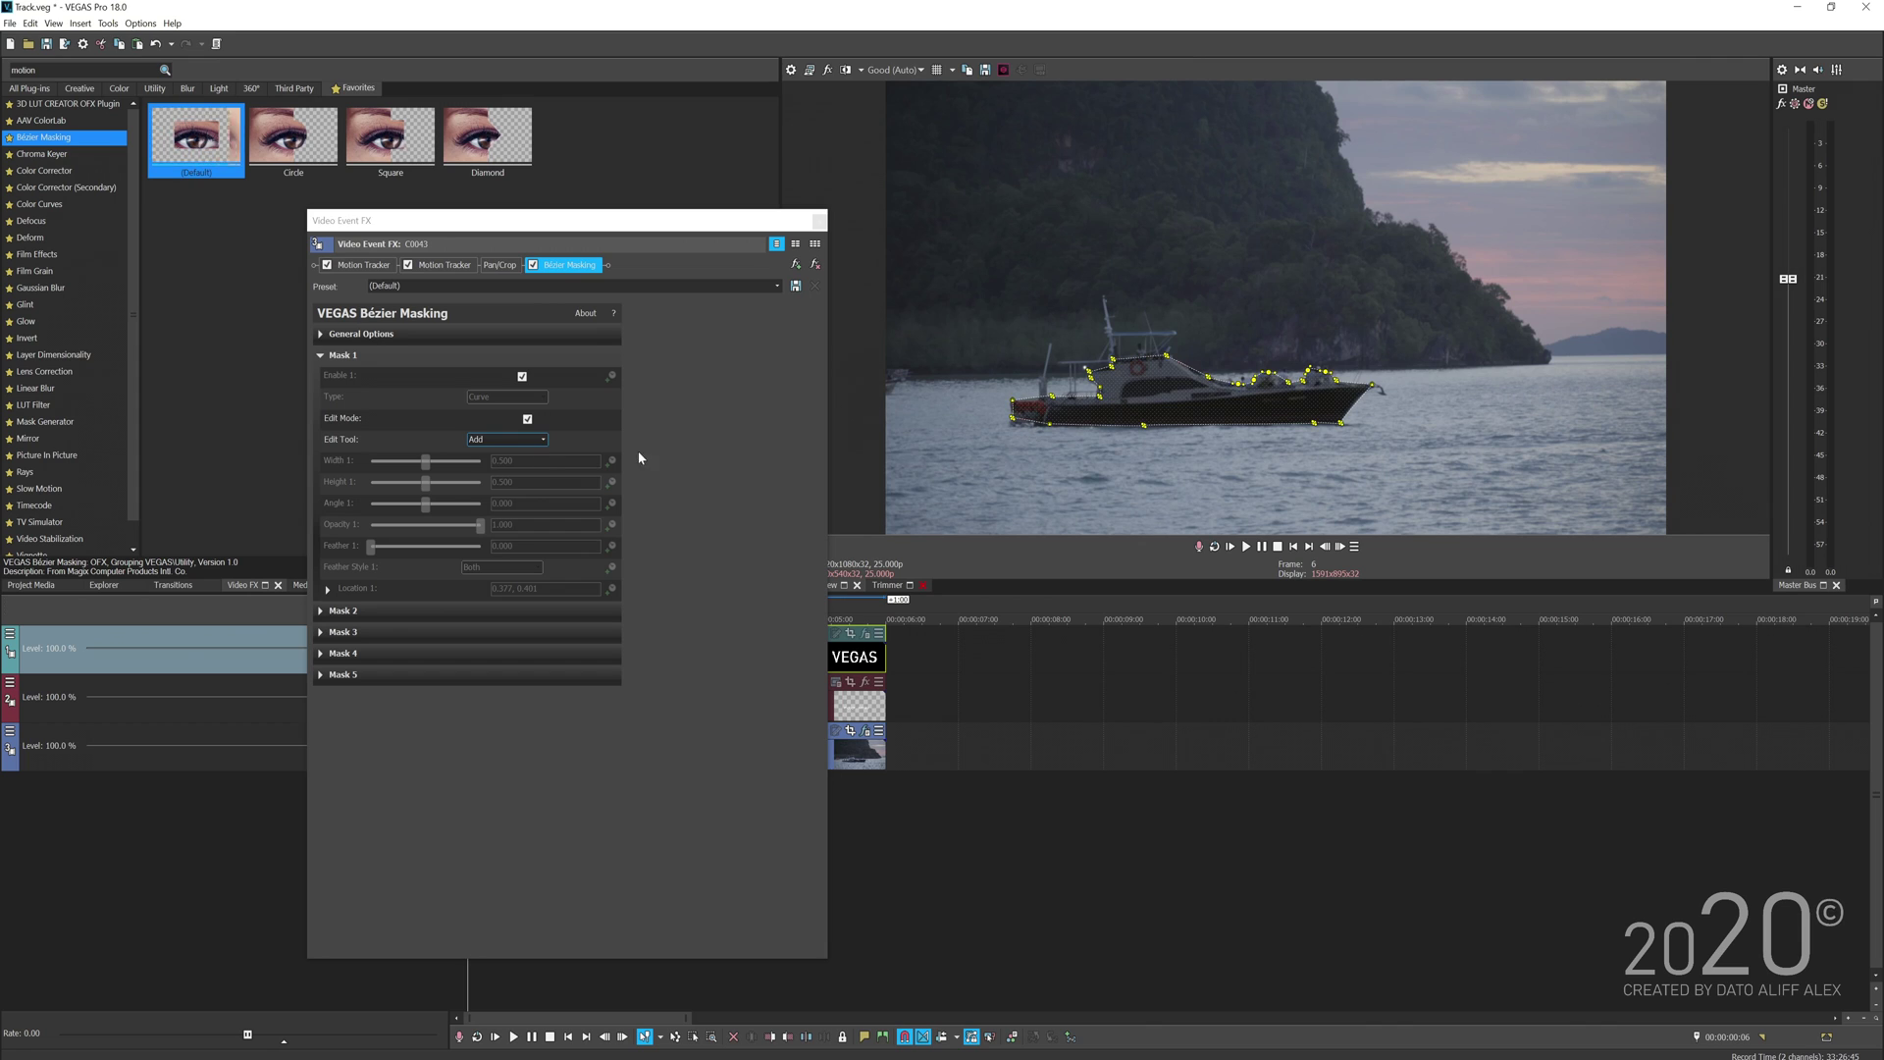
- Turn off Edit Mode for Mask 1 and disable Mask FX, closing the effect settings
click(528, 418)
click(321, 334)
click(528, 376)
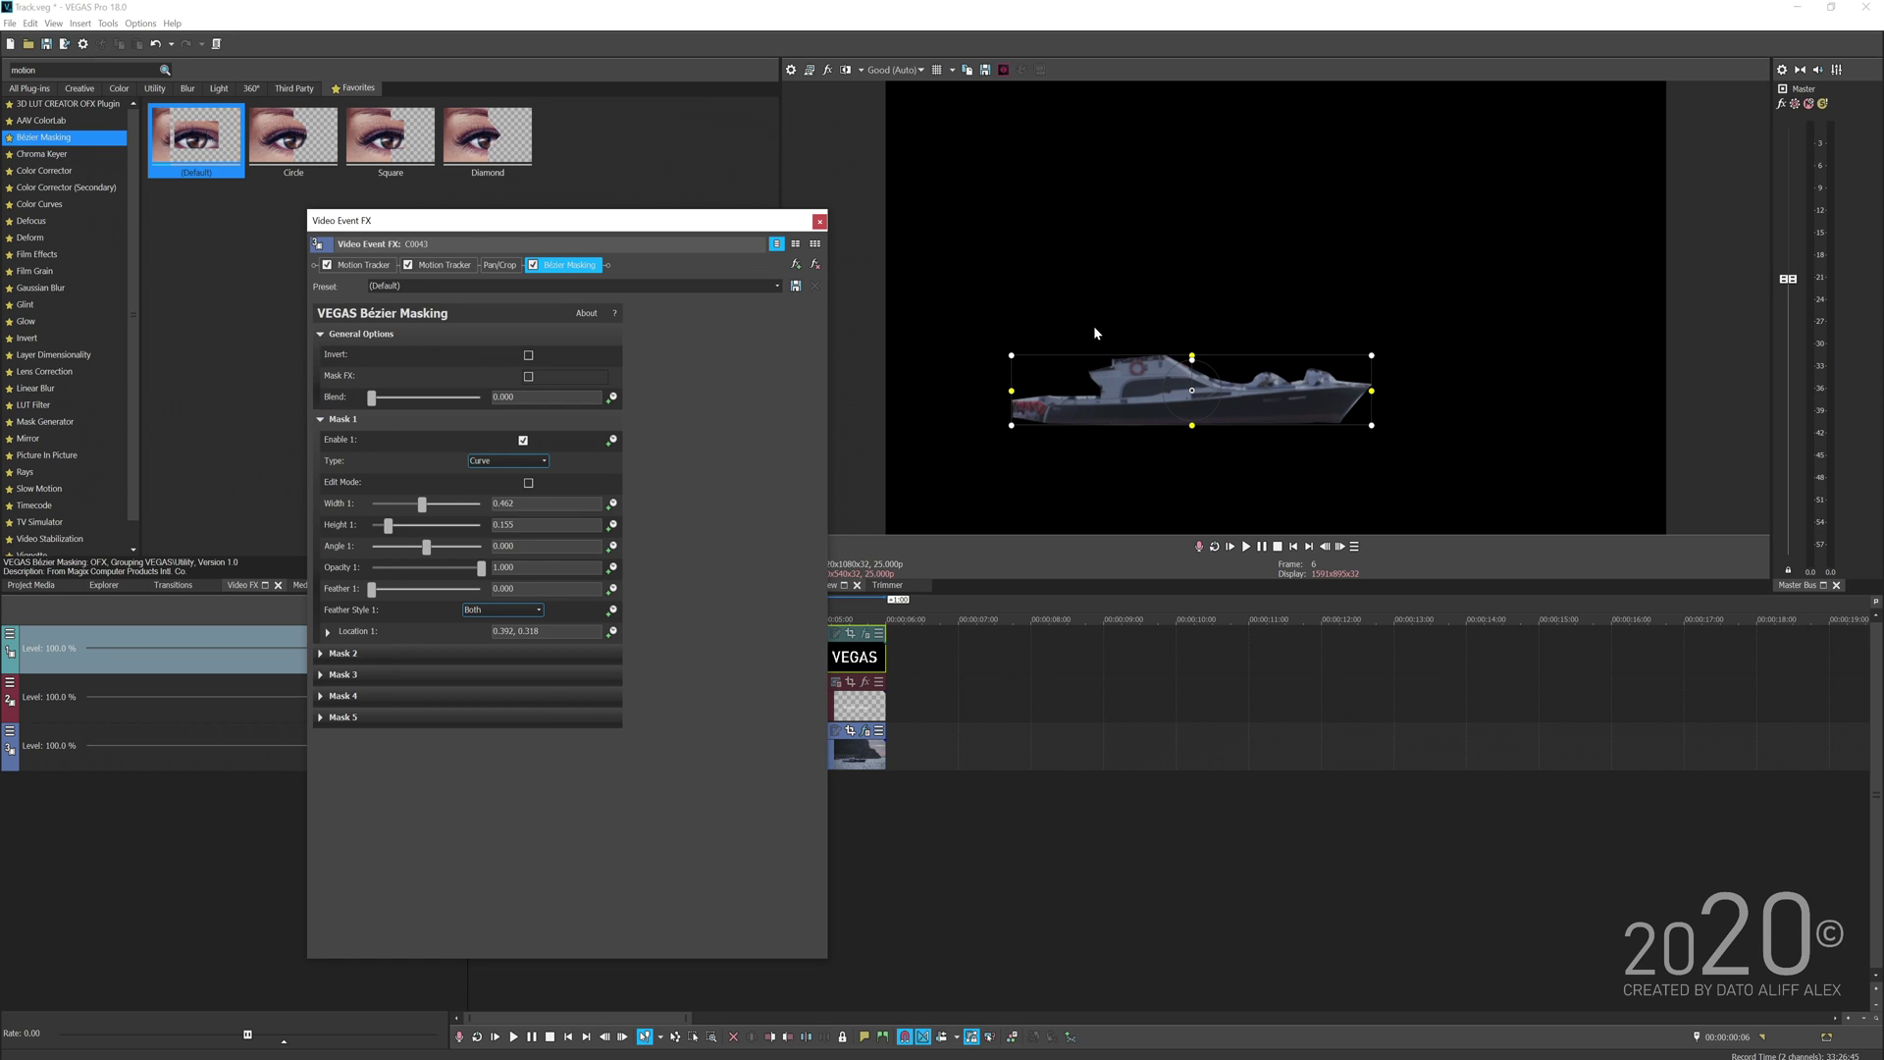
click(320, 418)
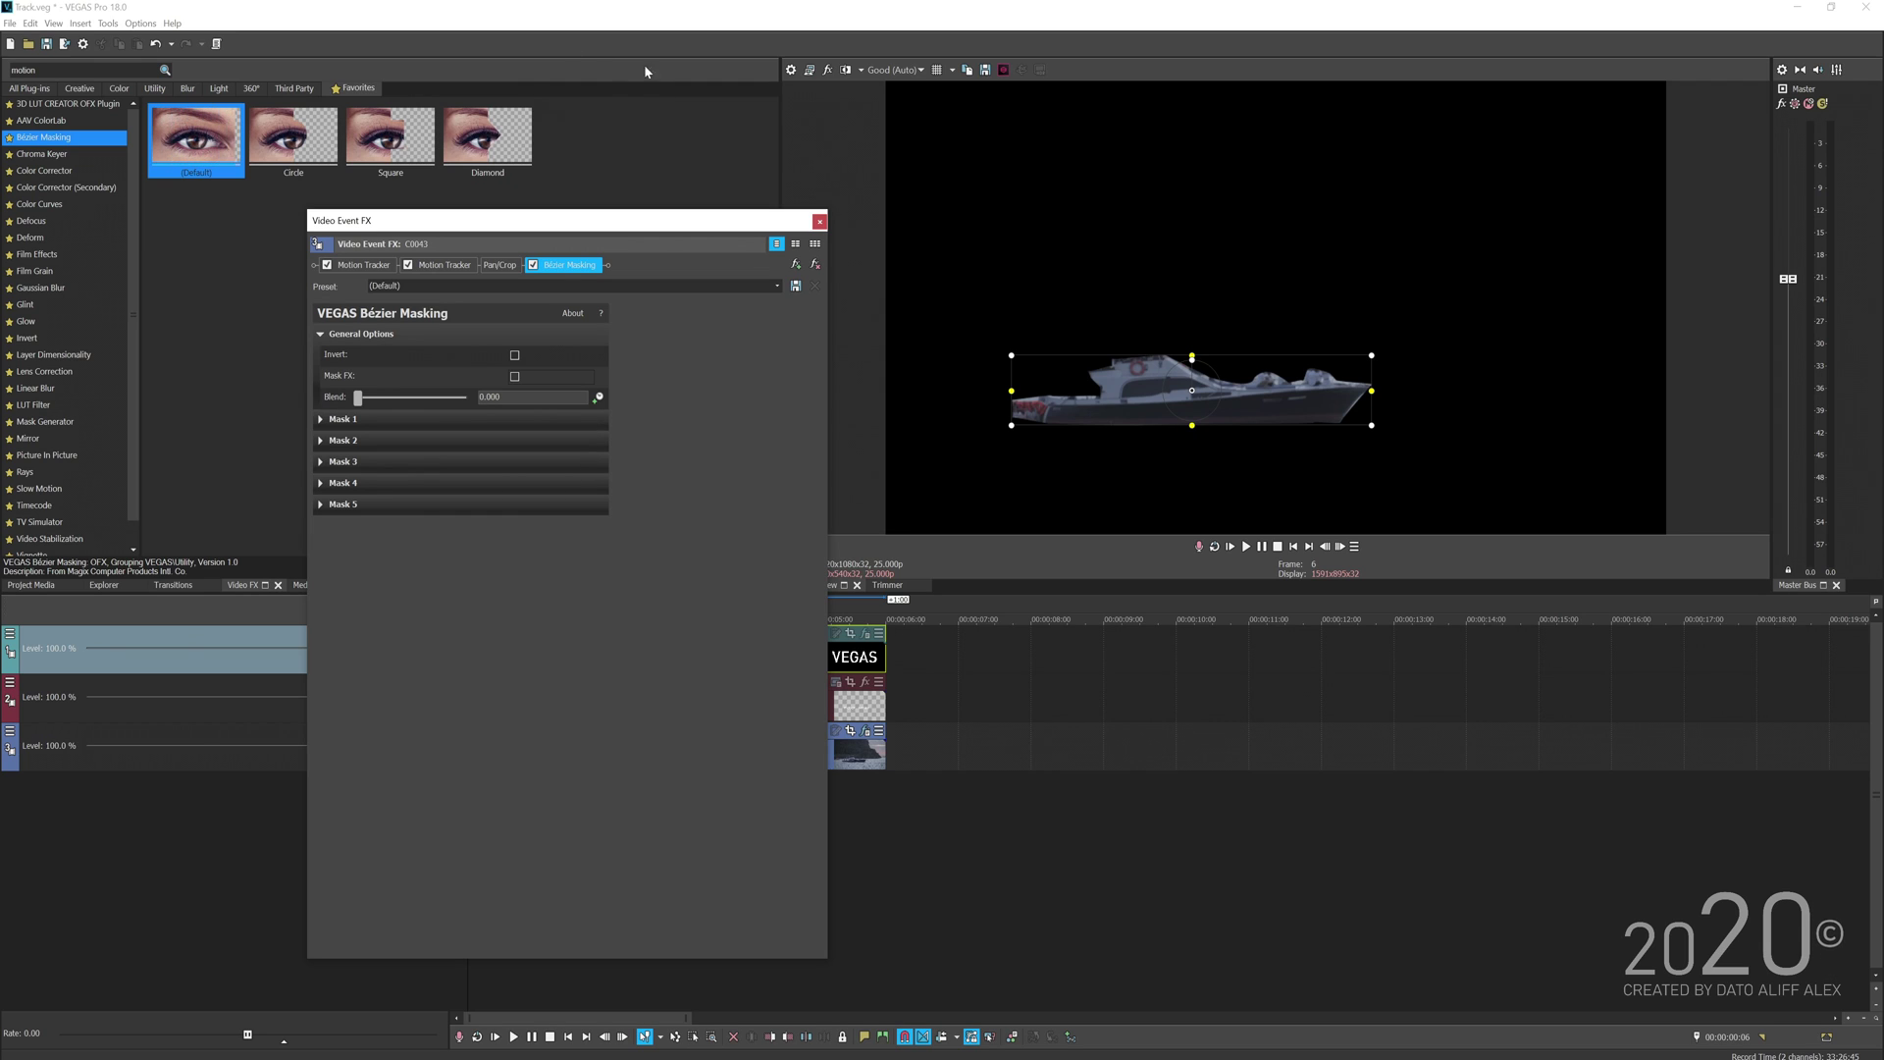
click(821, 222)
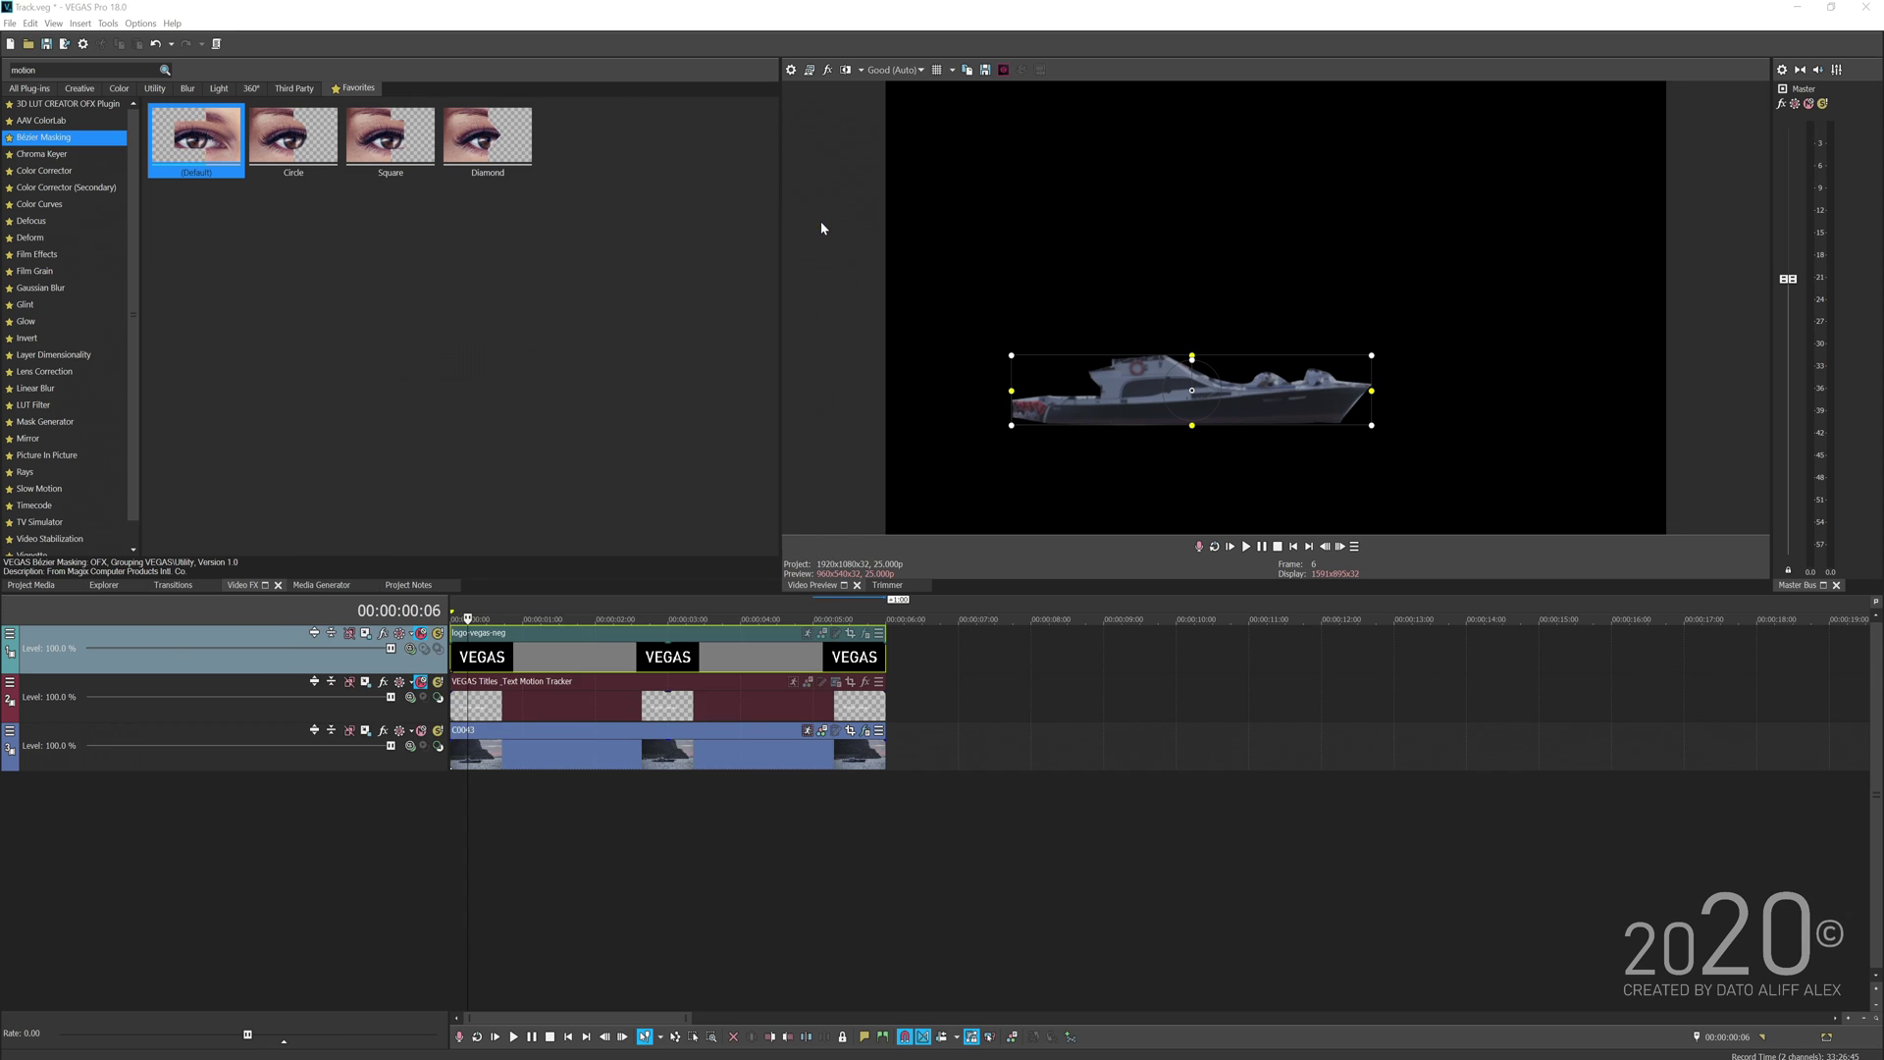
- Open motion tracking for the C0043 clip and choose the Bézier 1 1 mask with Accurate precision and Perspective mode
scroll(588, 795, up, 2)
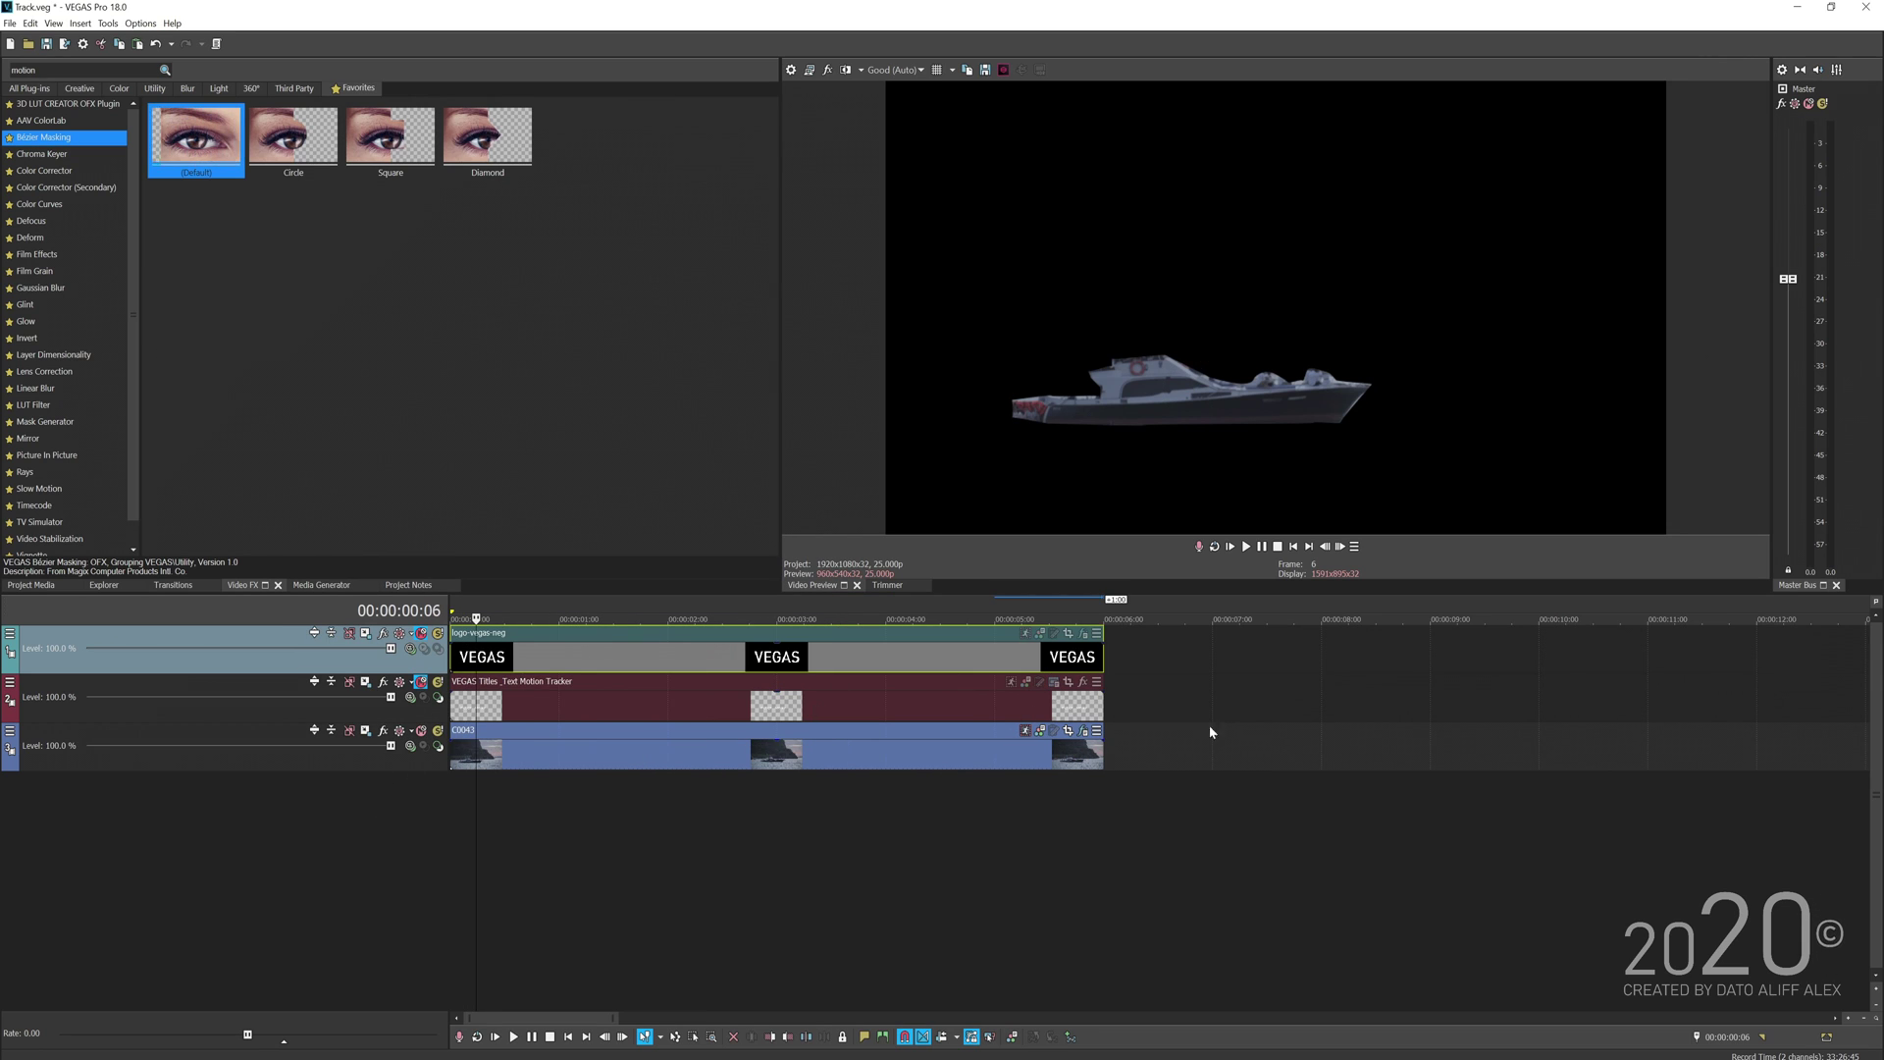
click(1026, 731)
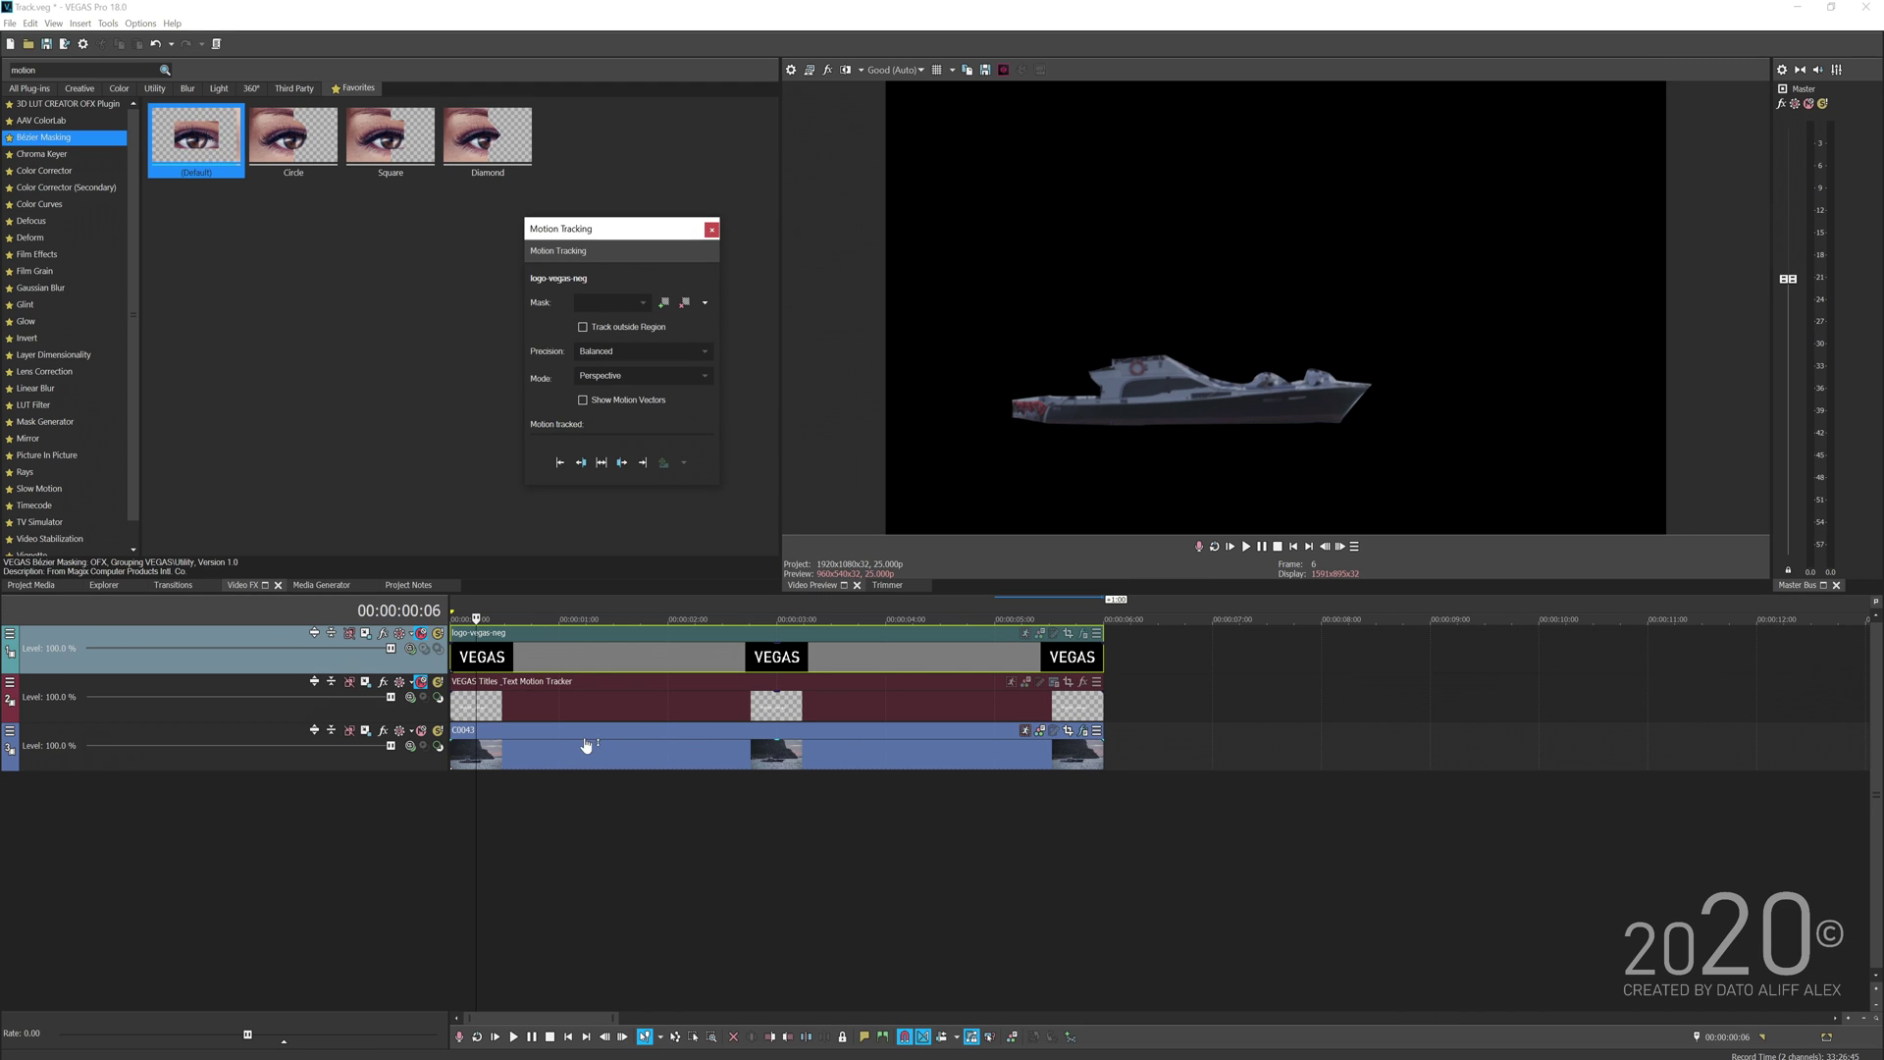
click(488, 743)
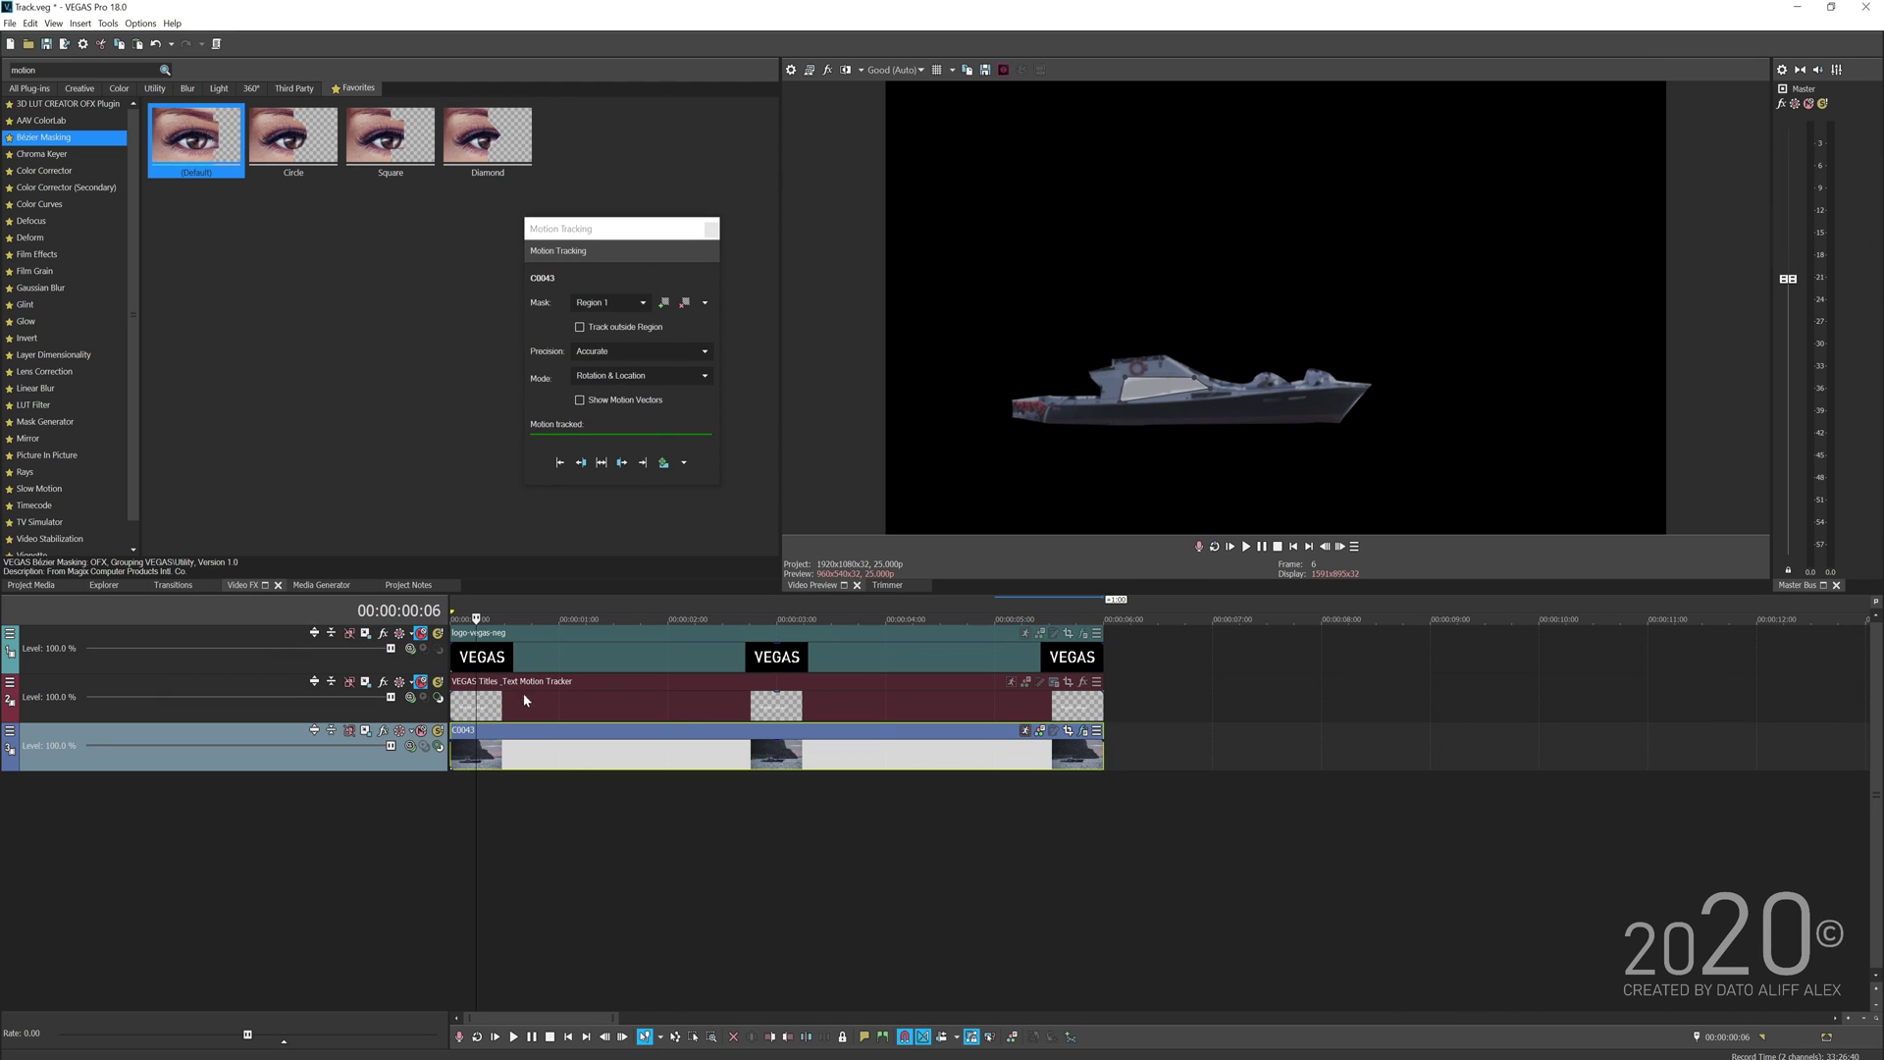
click(643, 304)
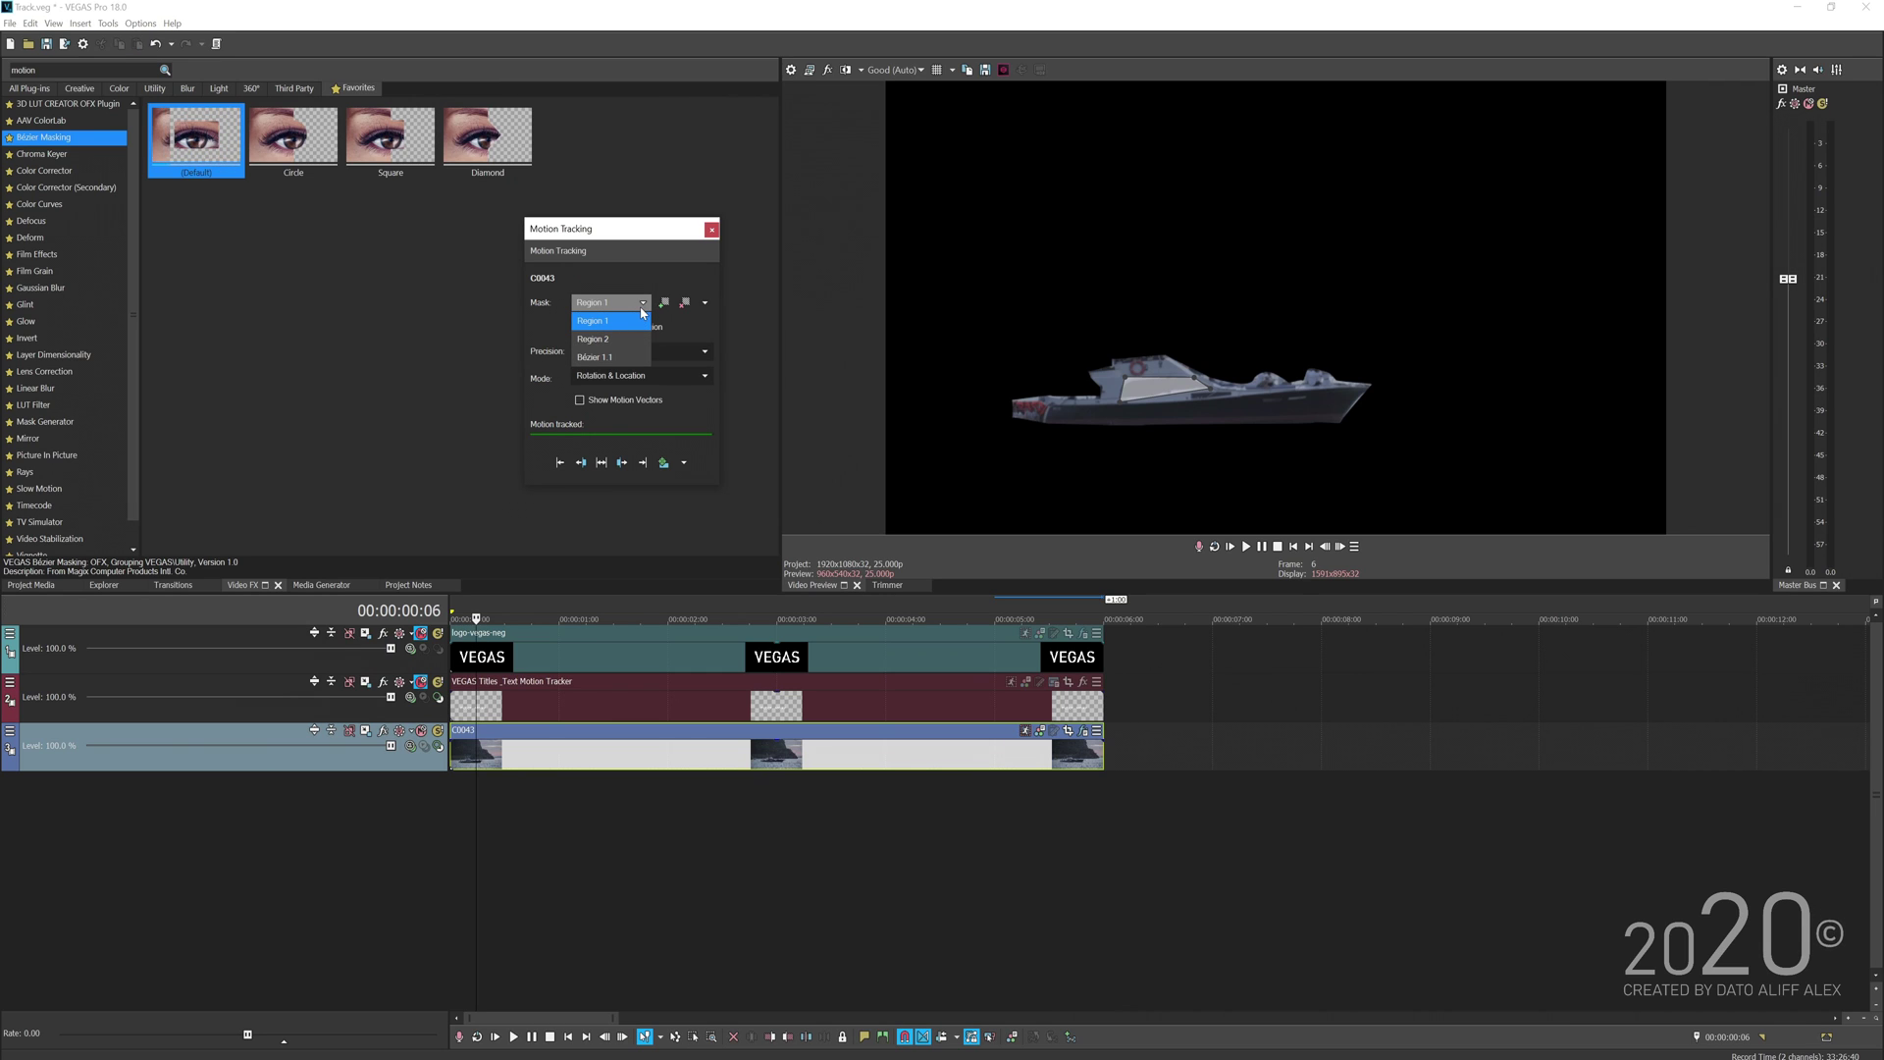
click(614, 357)
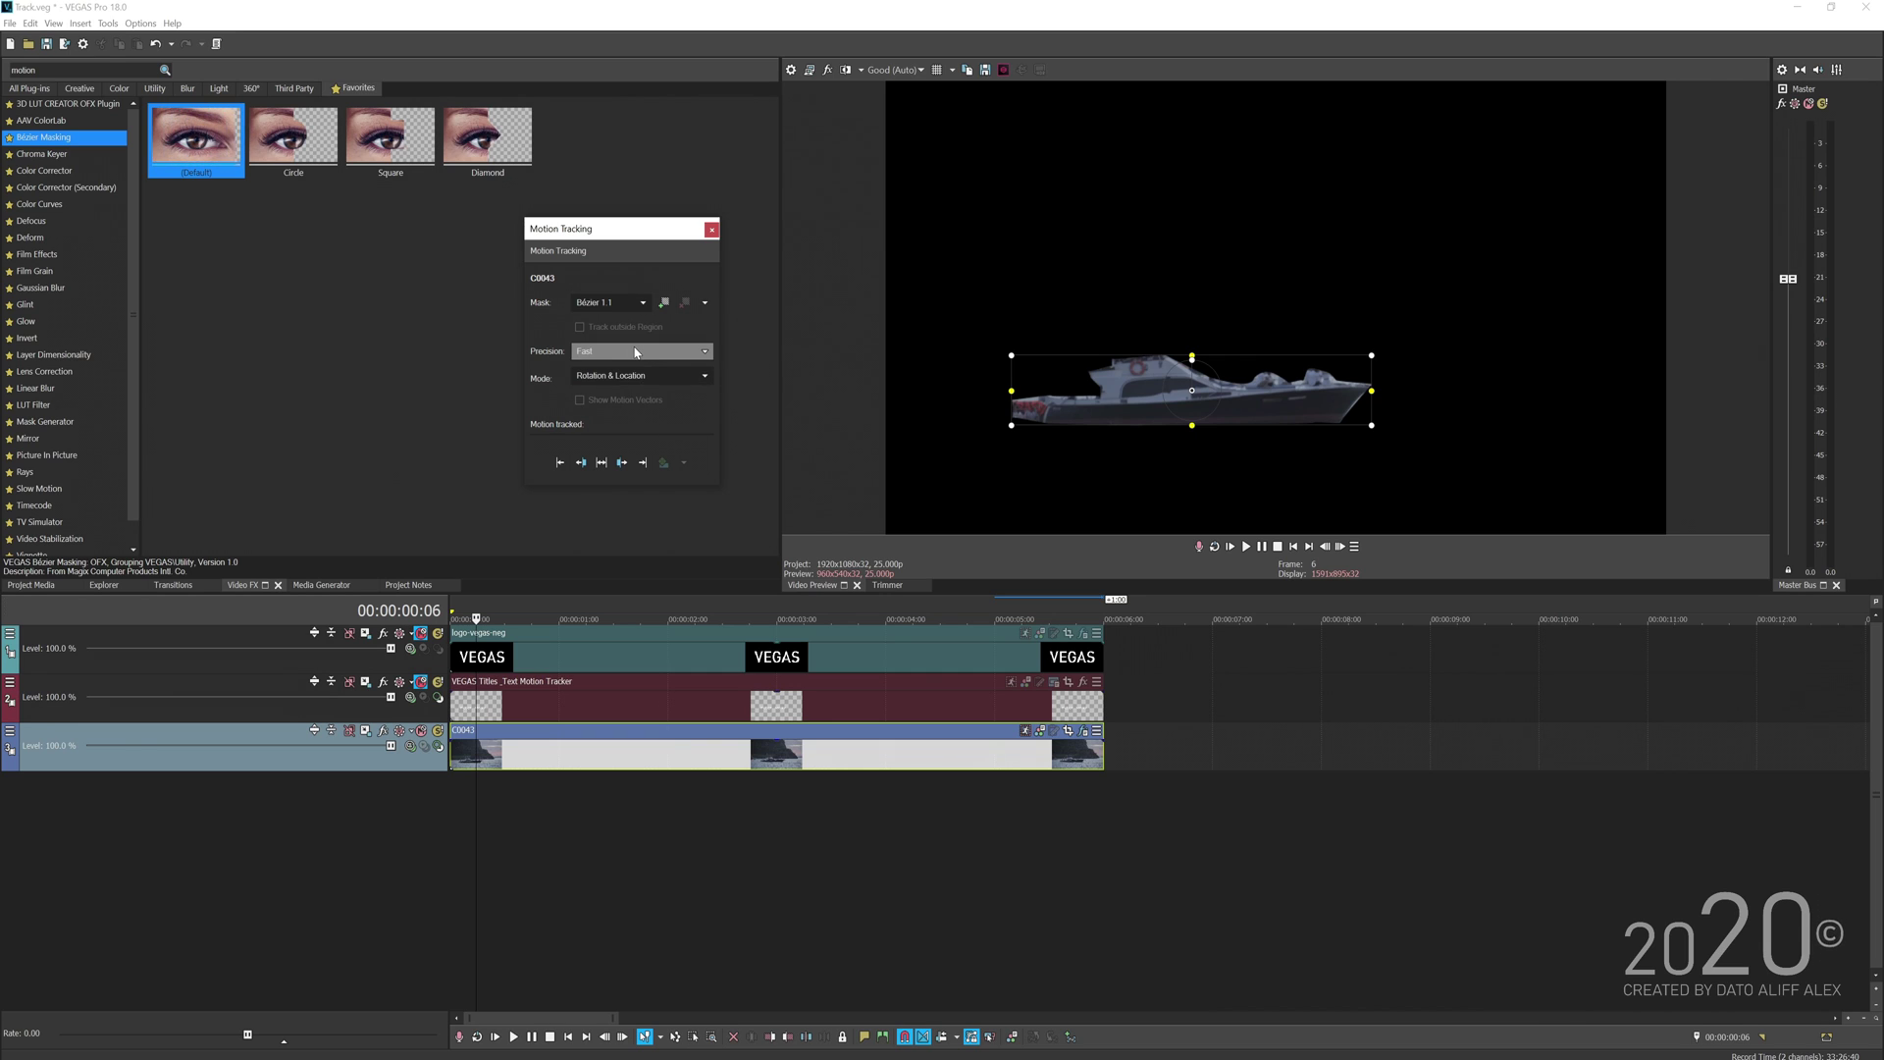
click(636, 352)
click(629, 403)
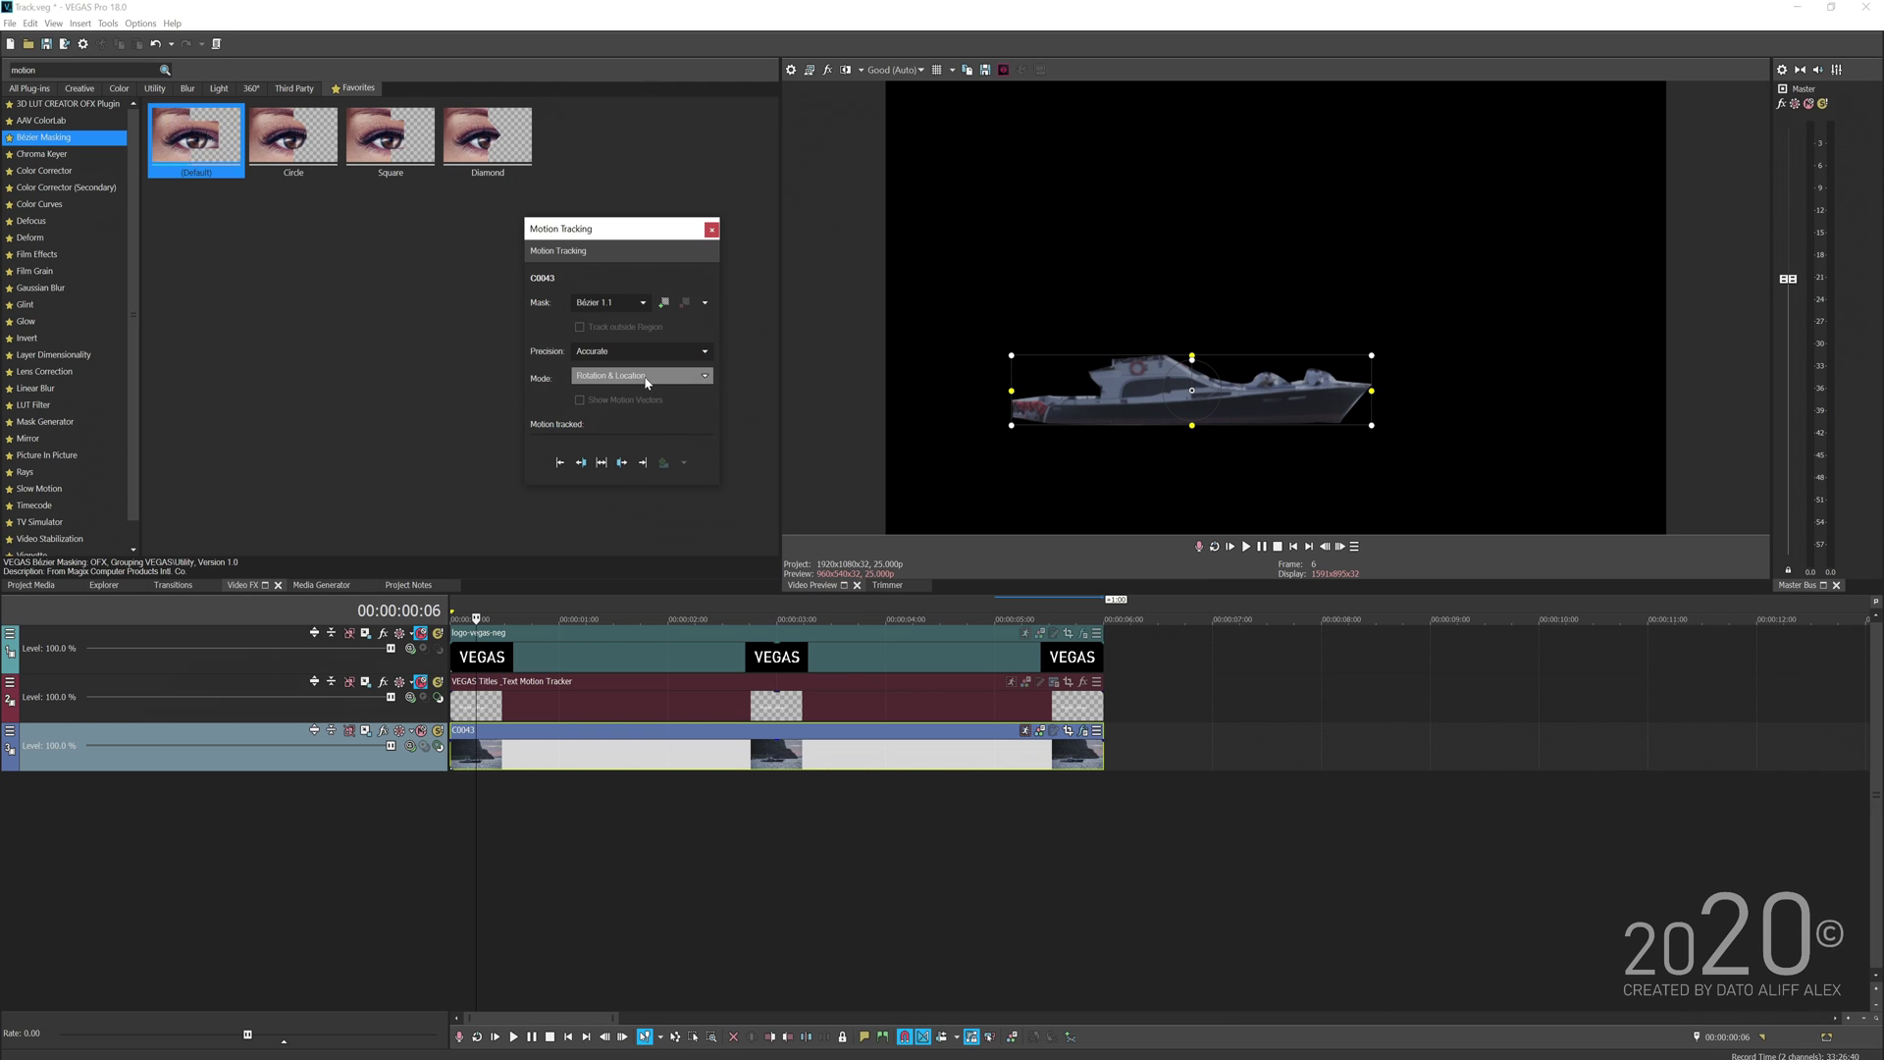
click(647, 382)
click(628, 467)
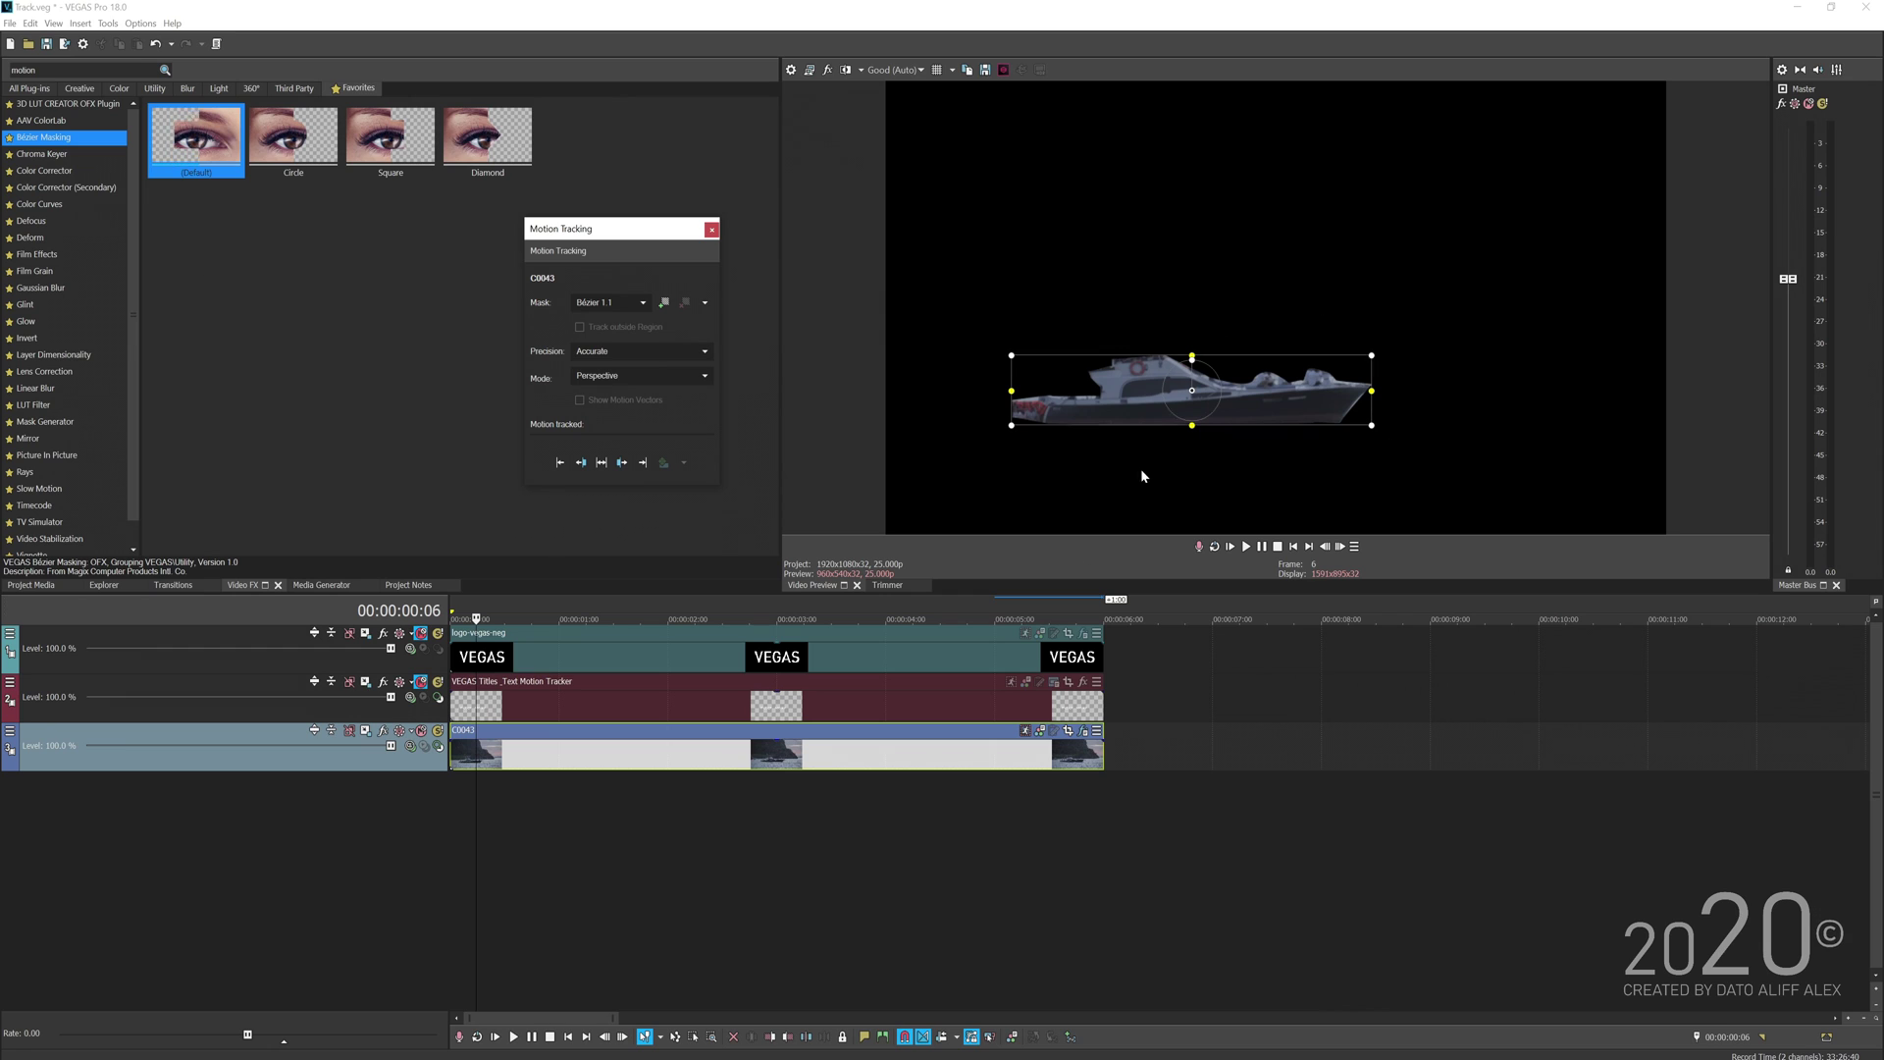
- Track the Bézier 1 1 mask's motion through the entire C0043 clip and close motion tracking with the playhead at the clip's start
click(602, 463)
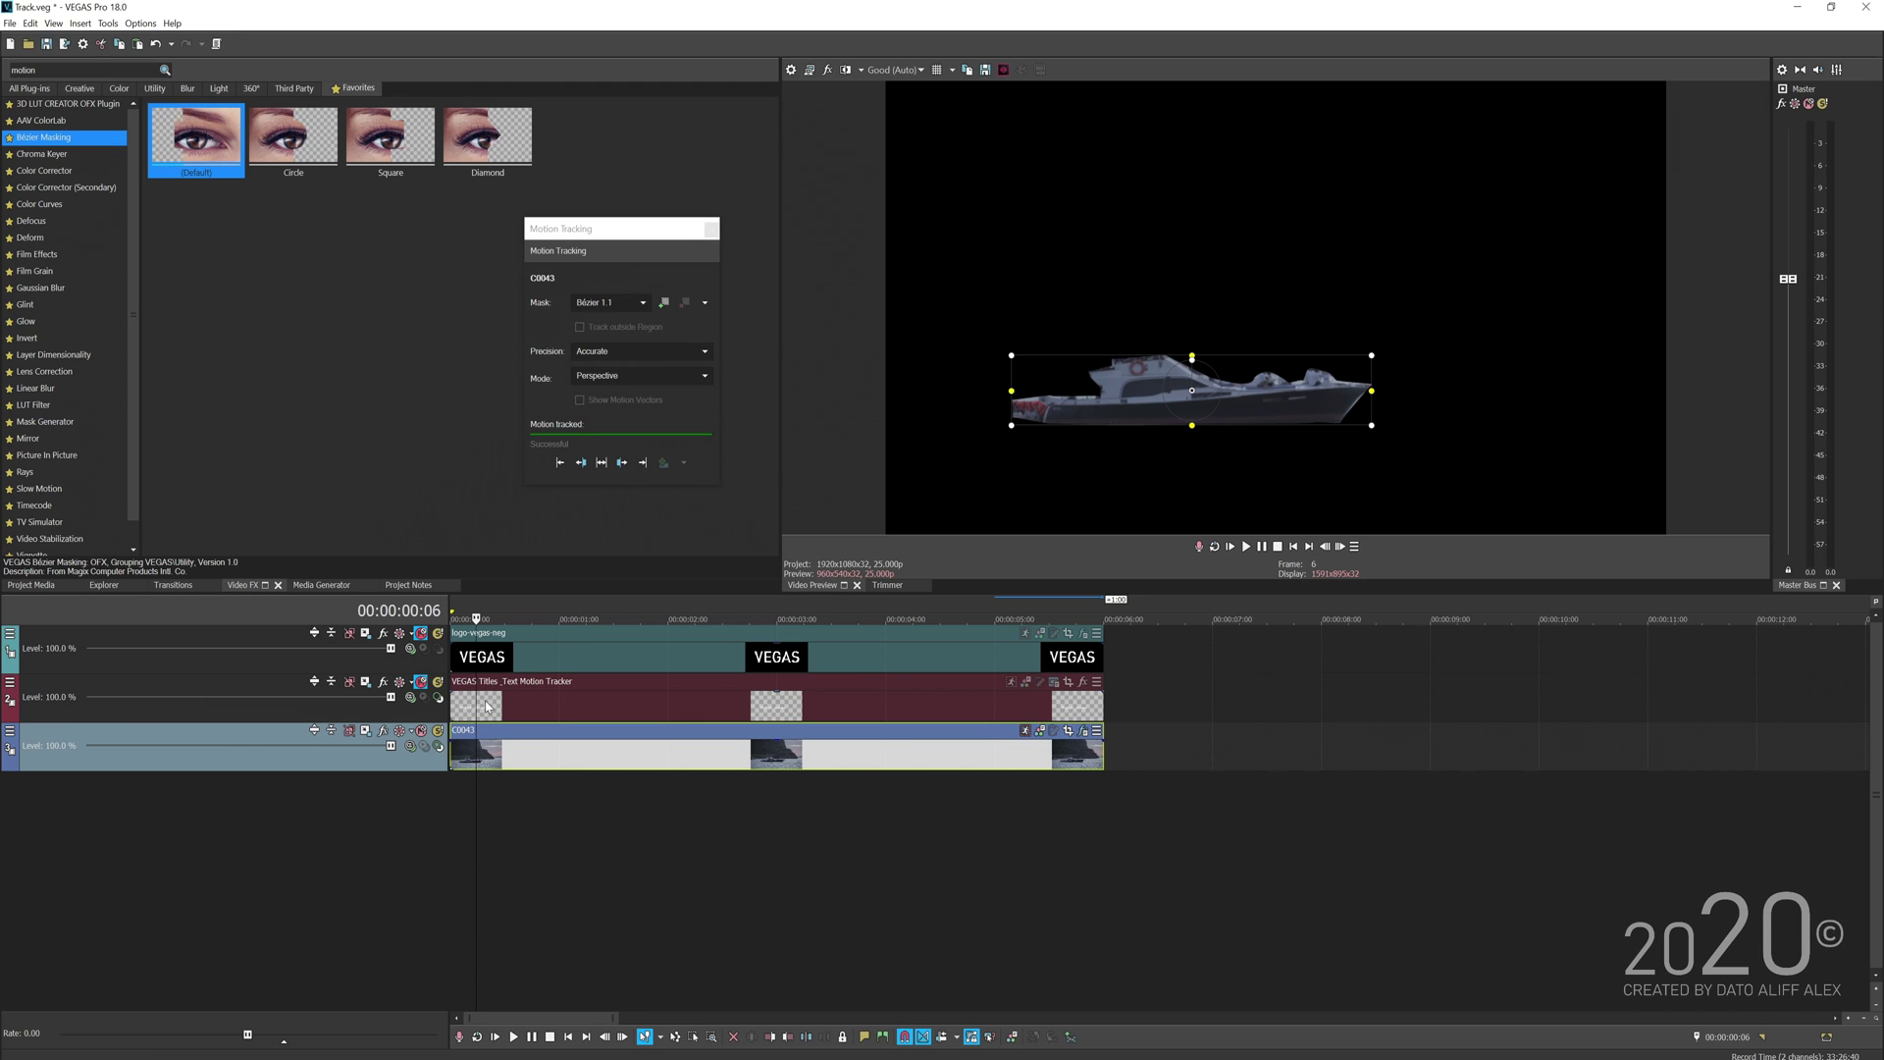
mouse_move(479, 705)
mouse_down()
mouse_move(948, 710)
mouse_move(451, 728)
mouse_up()
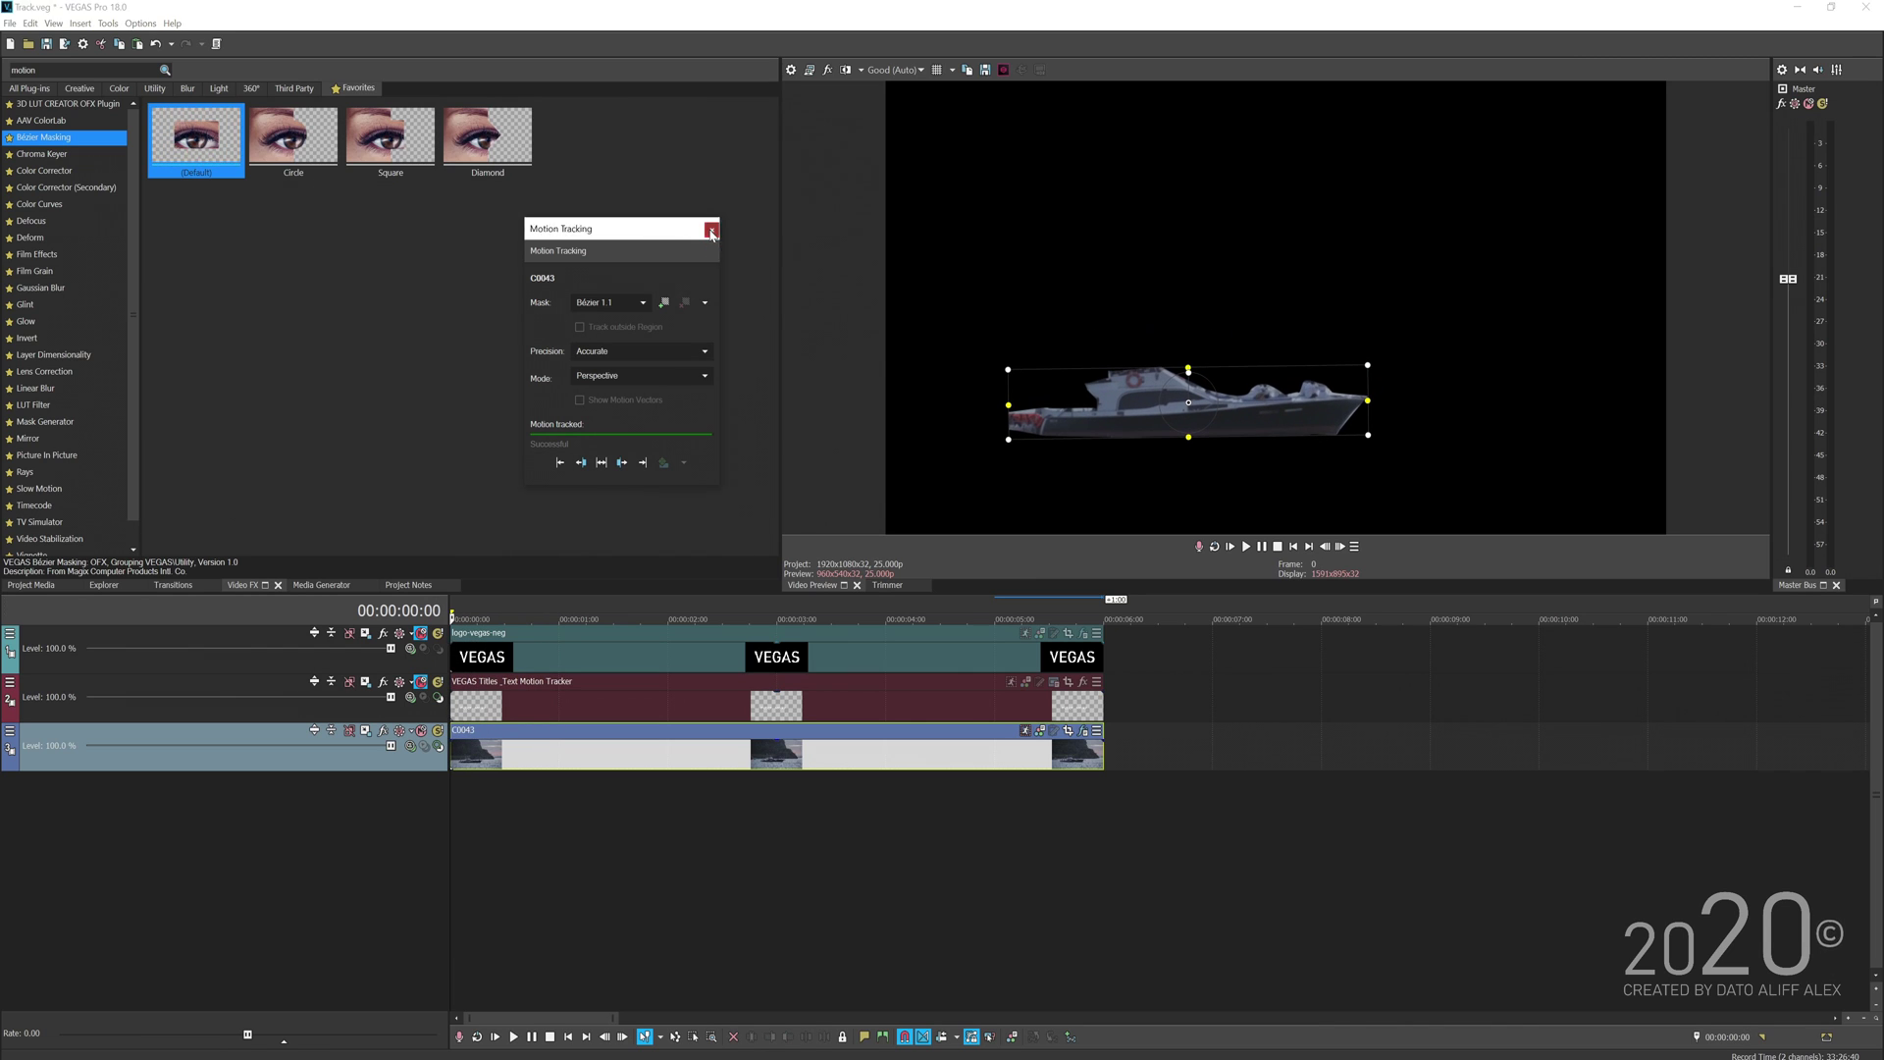
click(712, 232)
- Duplicate the C0043 clip onto a new track below the original and disable Bézier Masking on the lower copy
drag(461, 736, 454, 782)
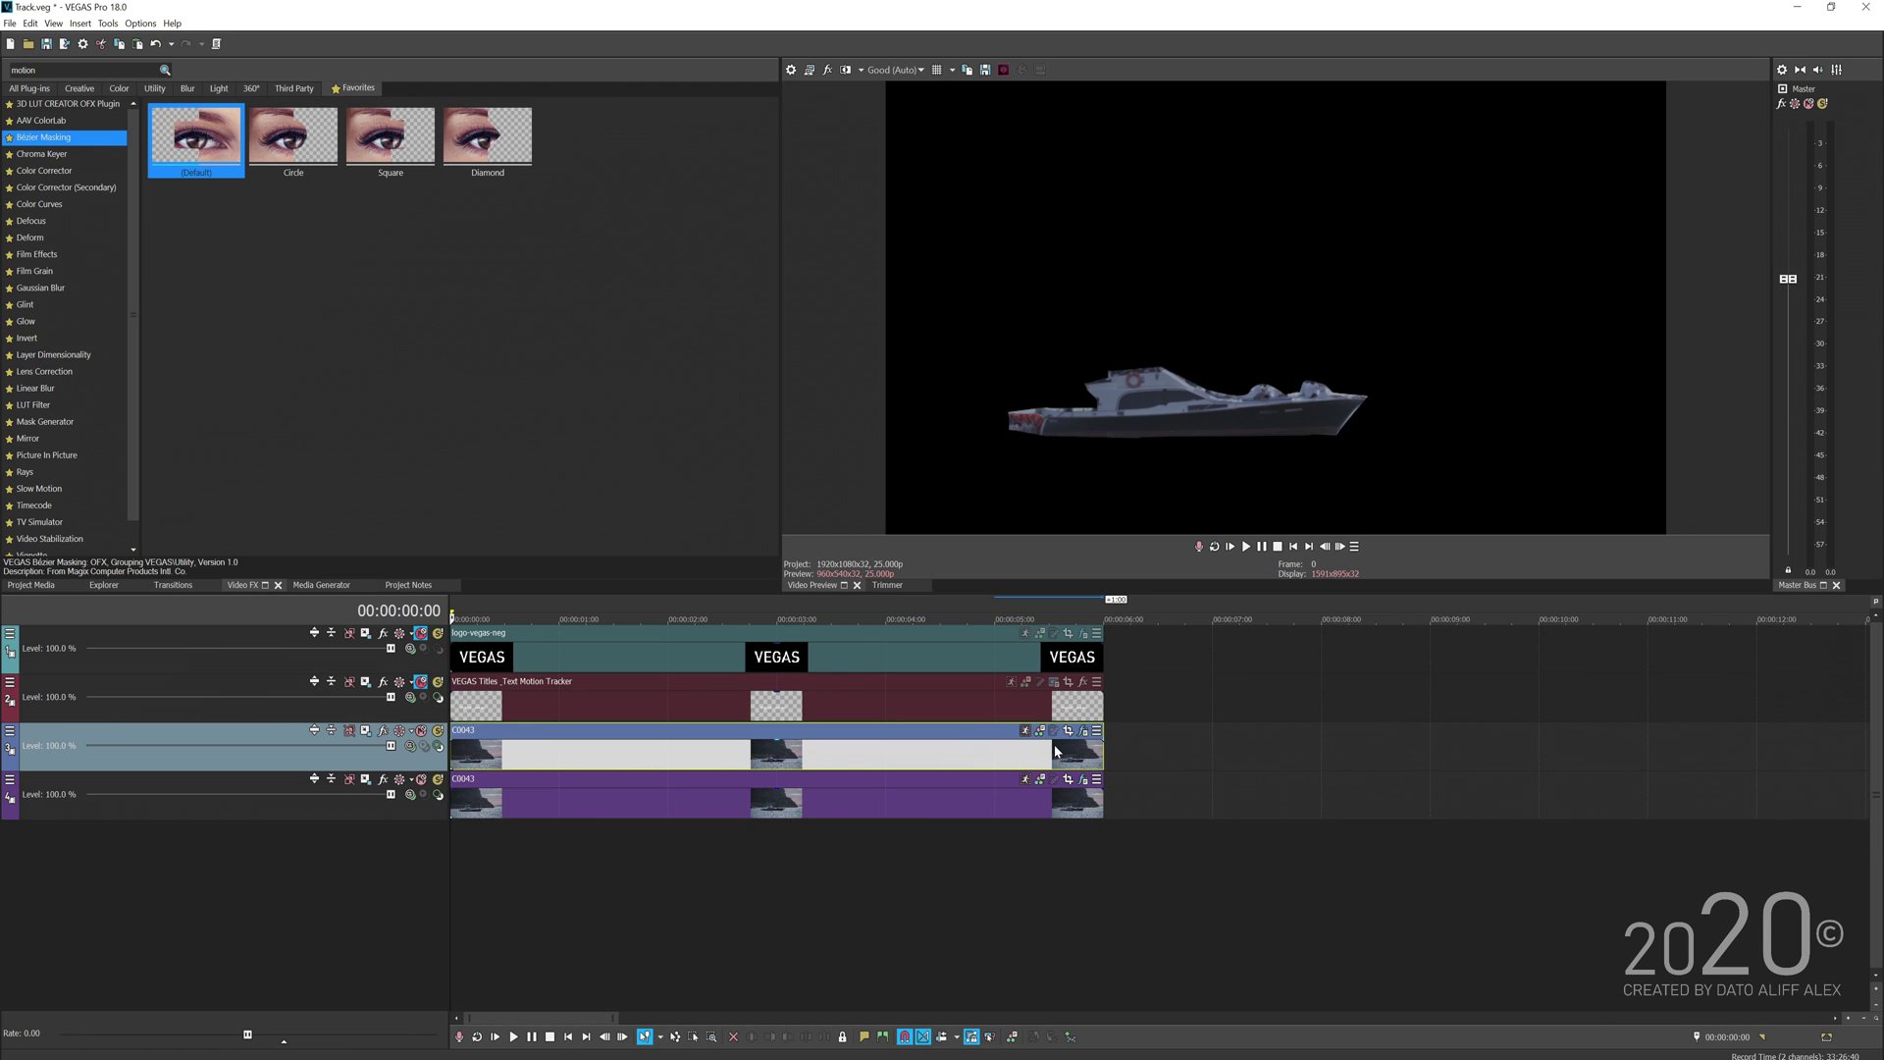
click(1083, 781)
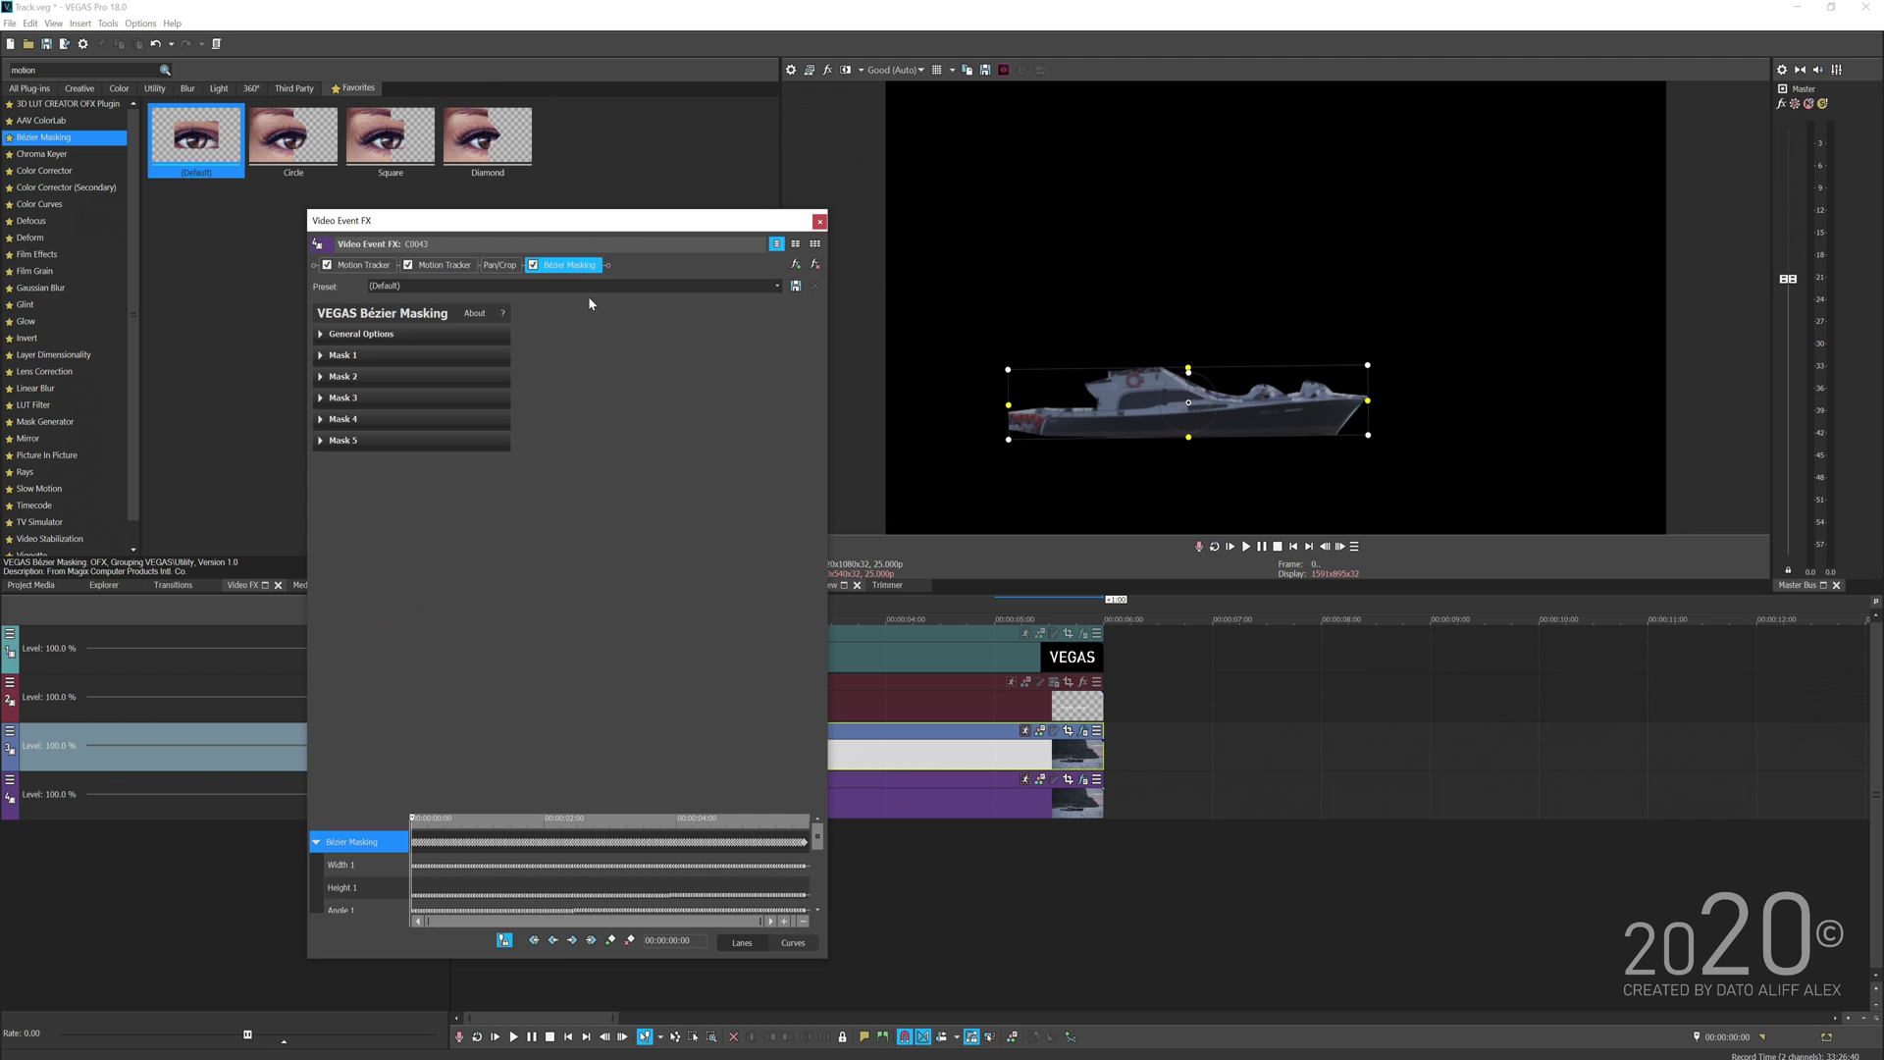
click(533, 265)
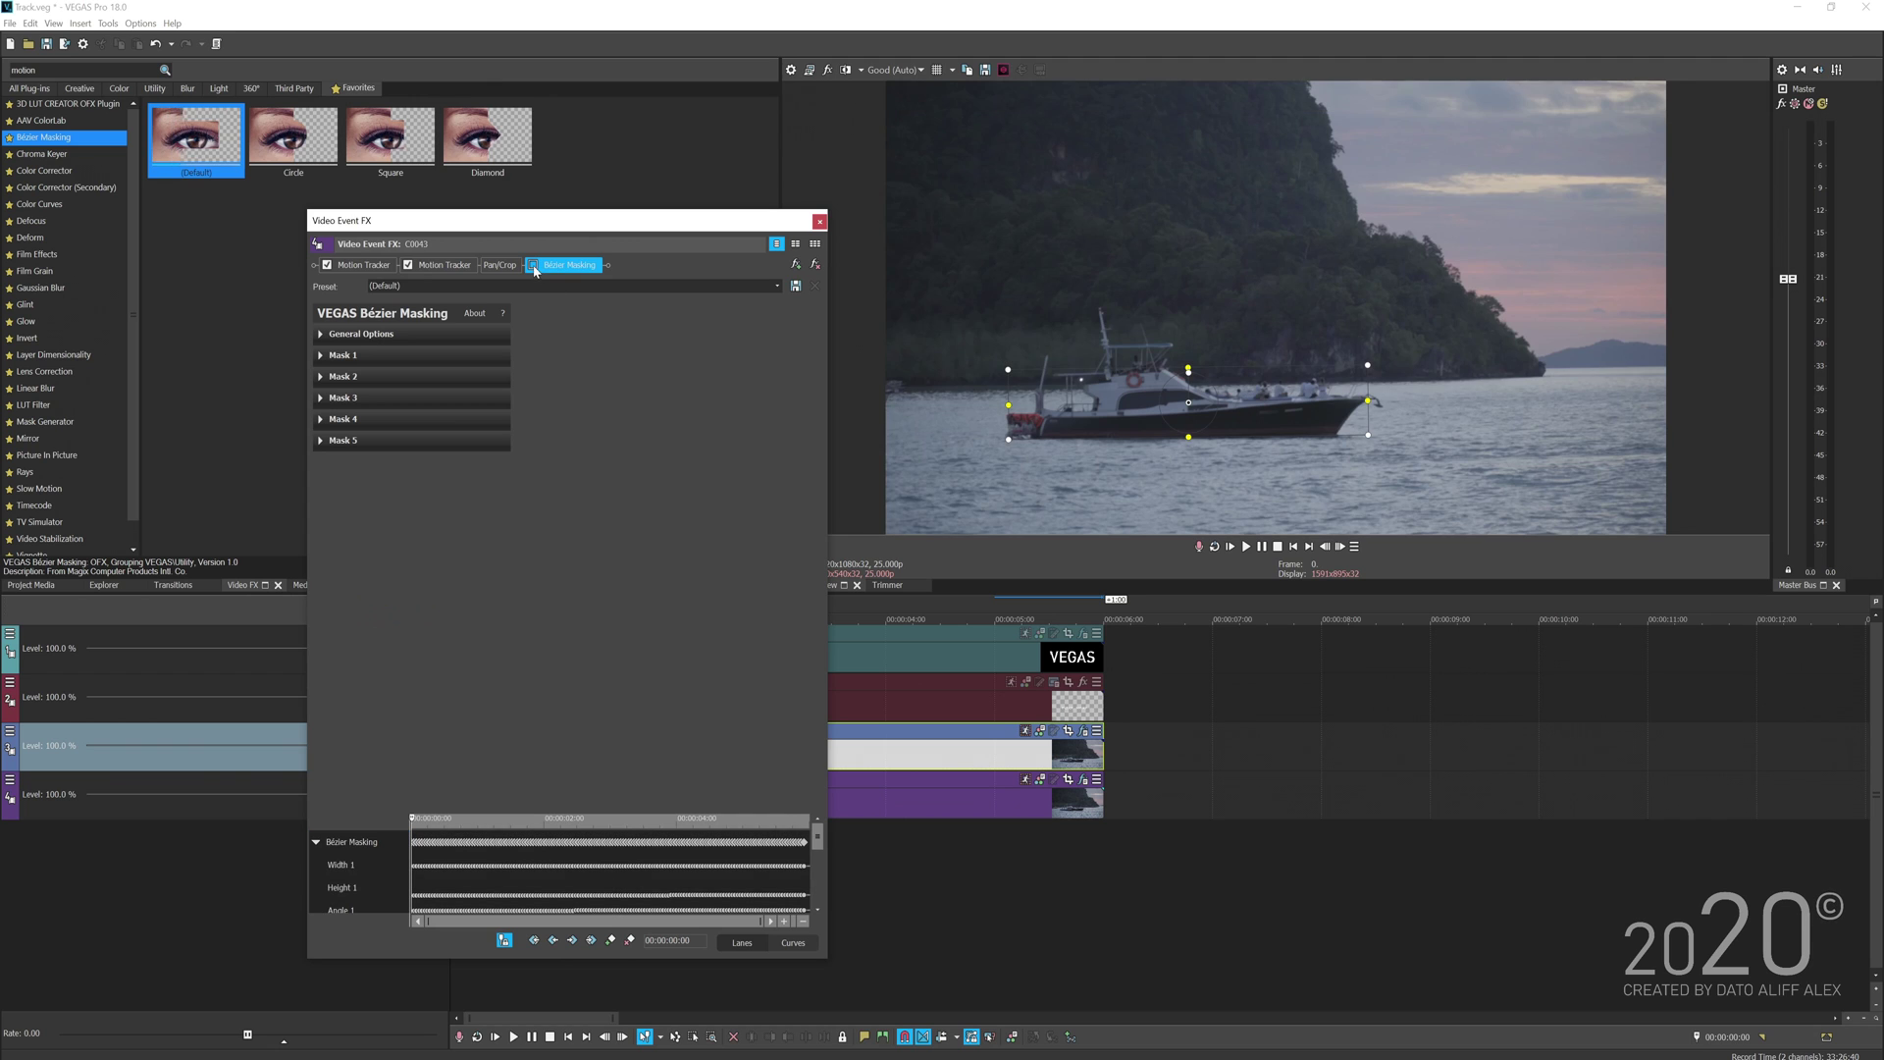
click(819, 222)
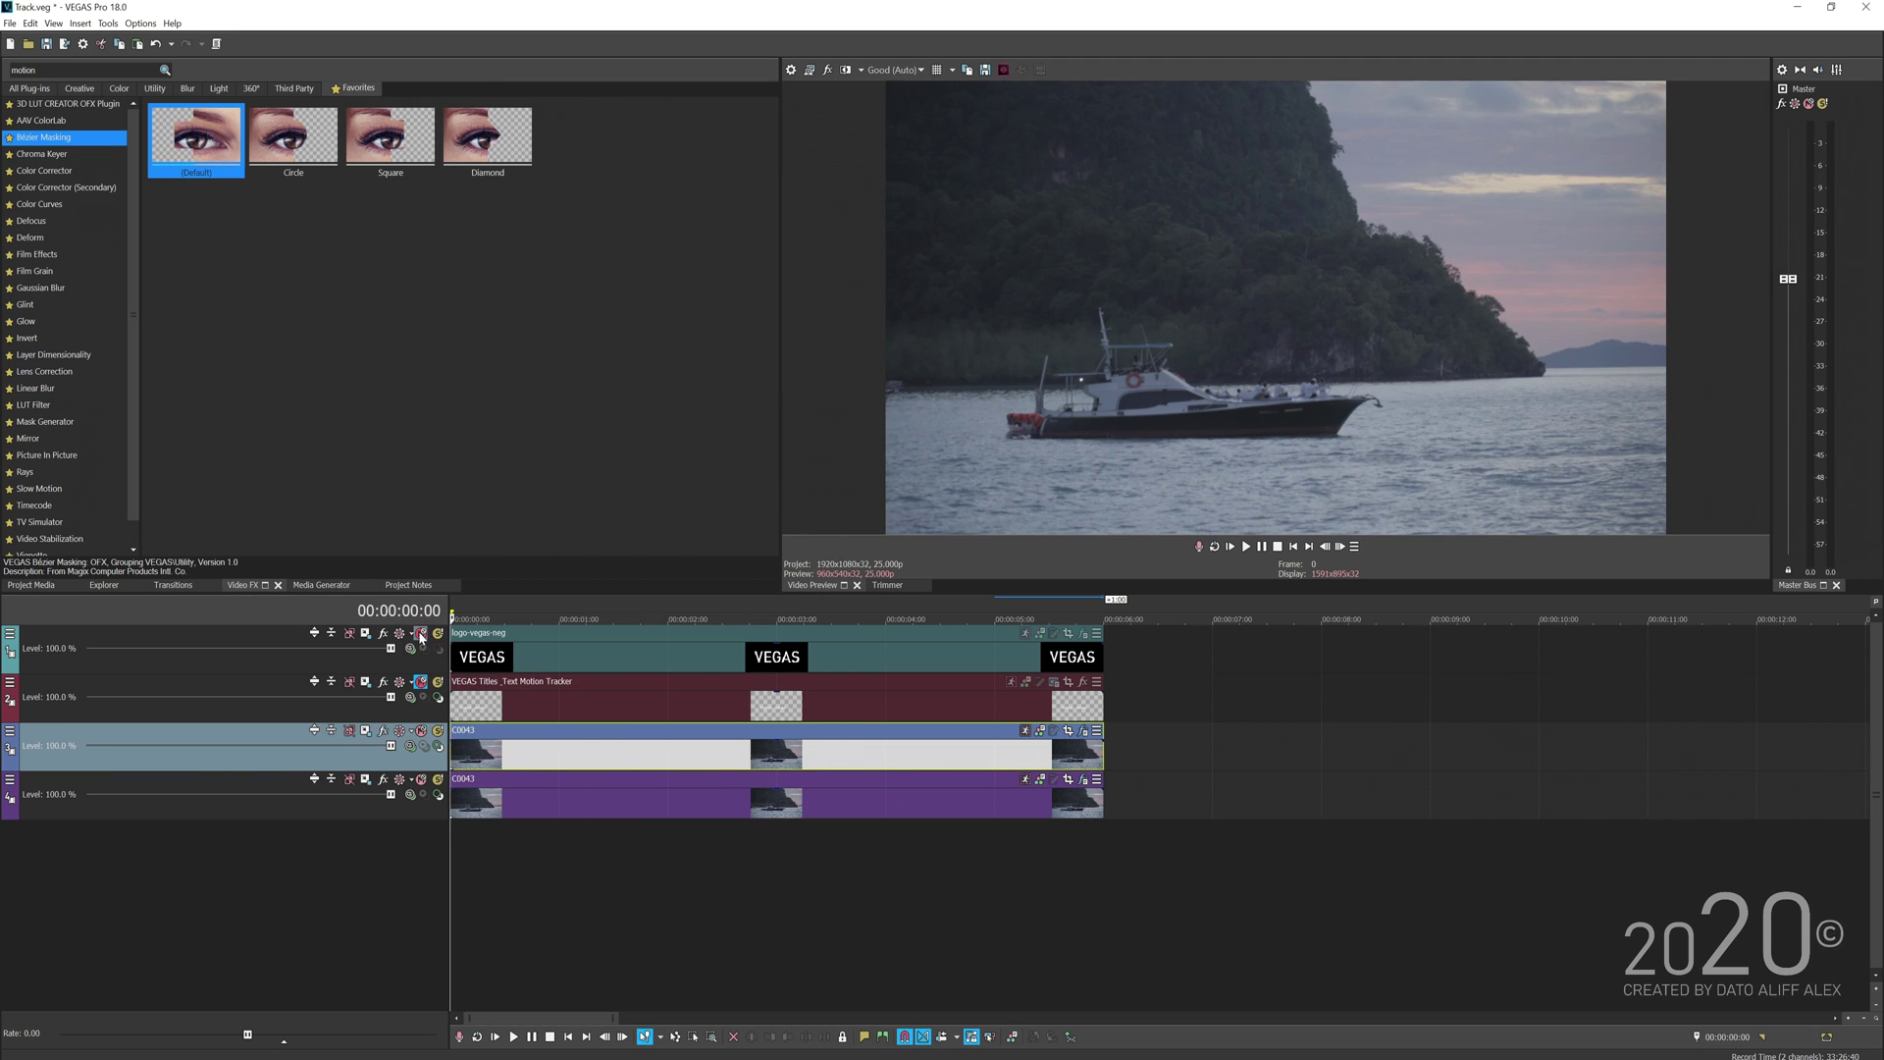
- Unmute the logo and title tracks and move the masked C0043 track above the Motion Tracker title track
drag(424, 745, 429, 693)
- Play back the composite and check the title behind the boat and the tracked VEGAS logo near the clip's start and end
key(space)
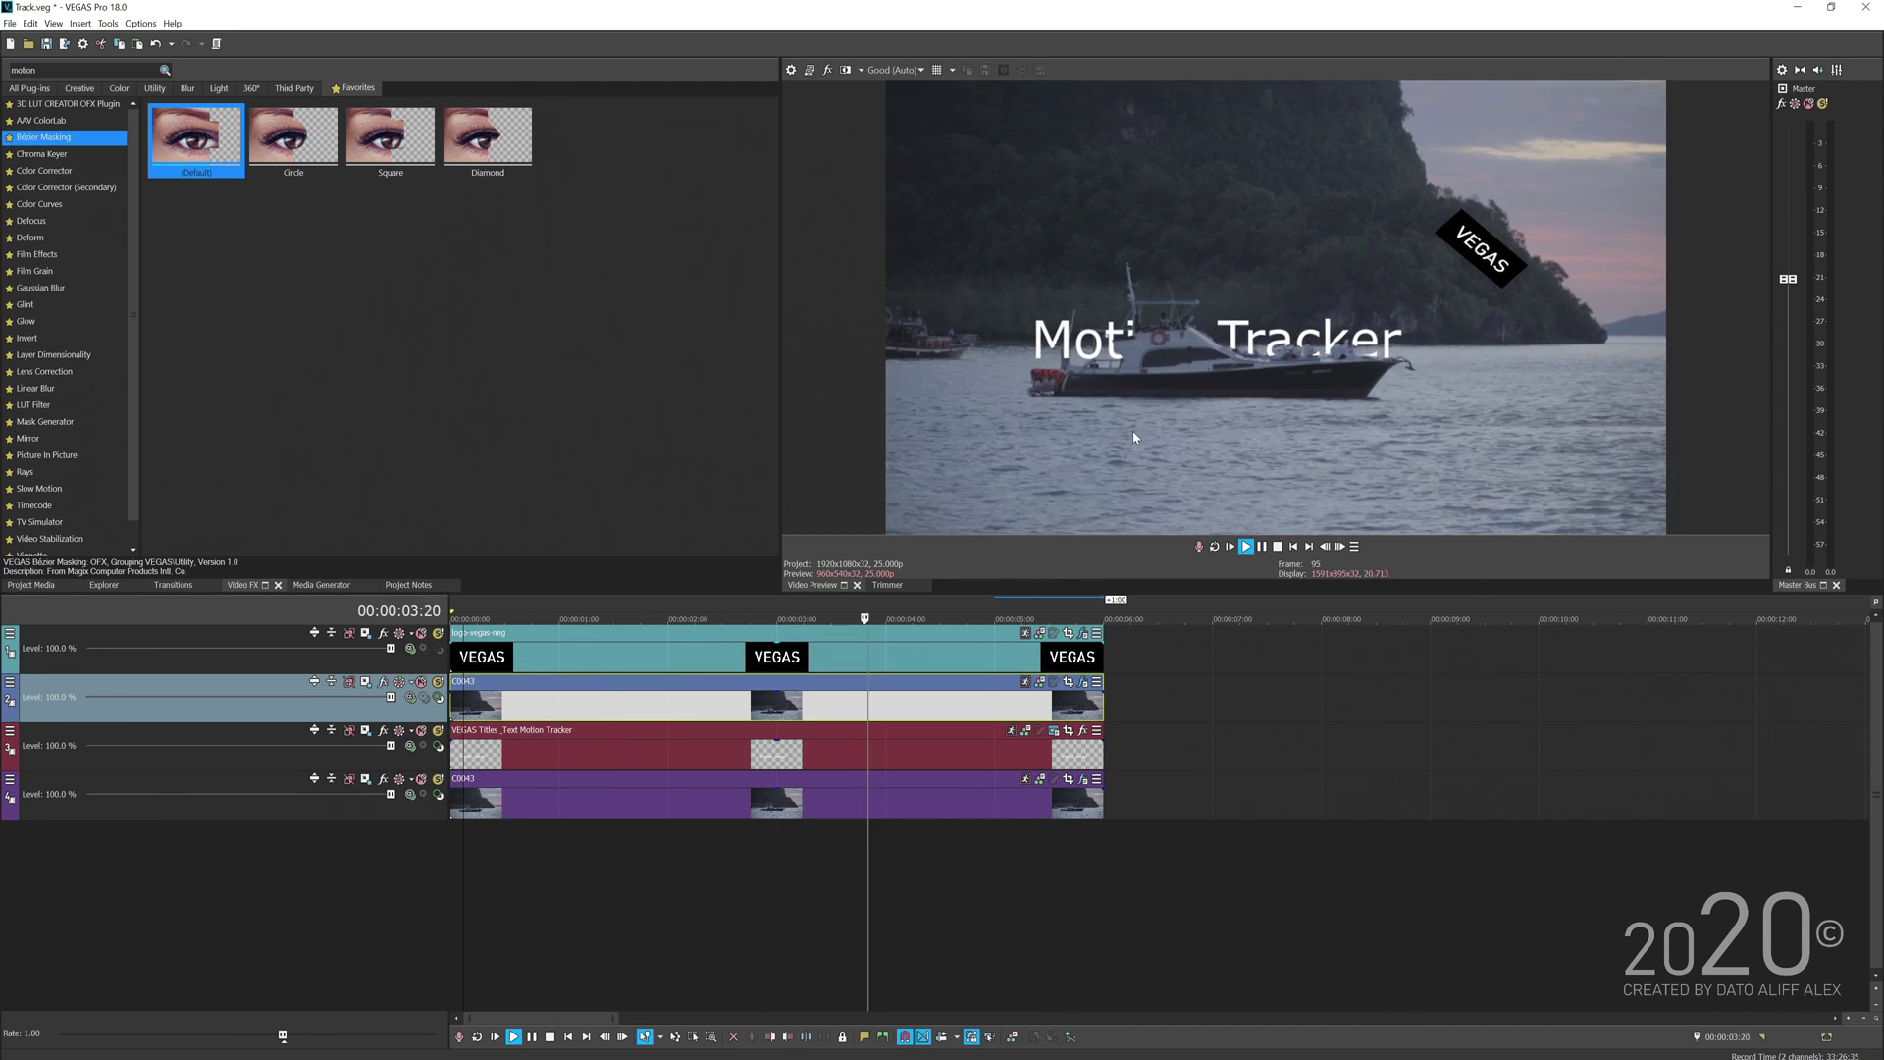
key(space)
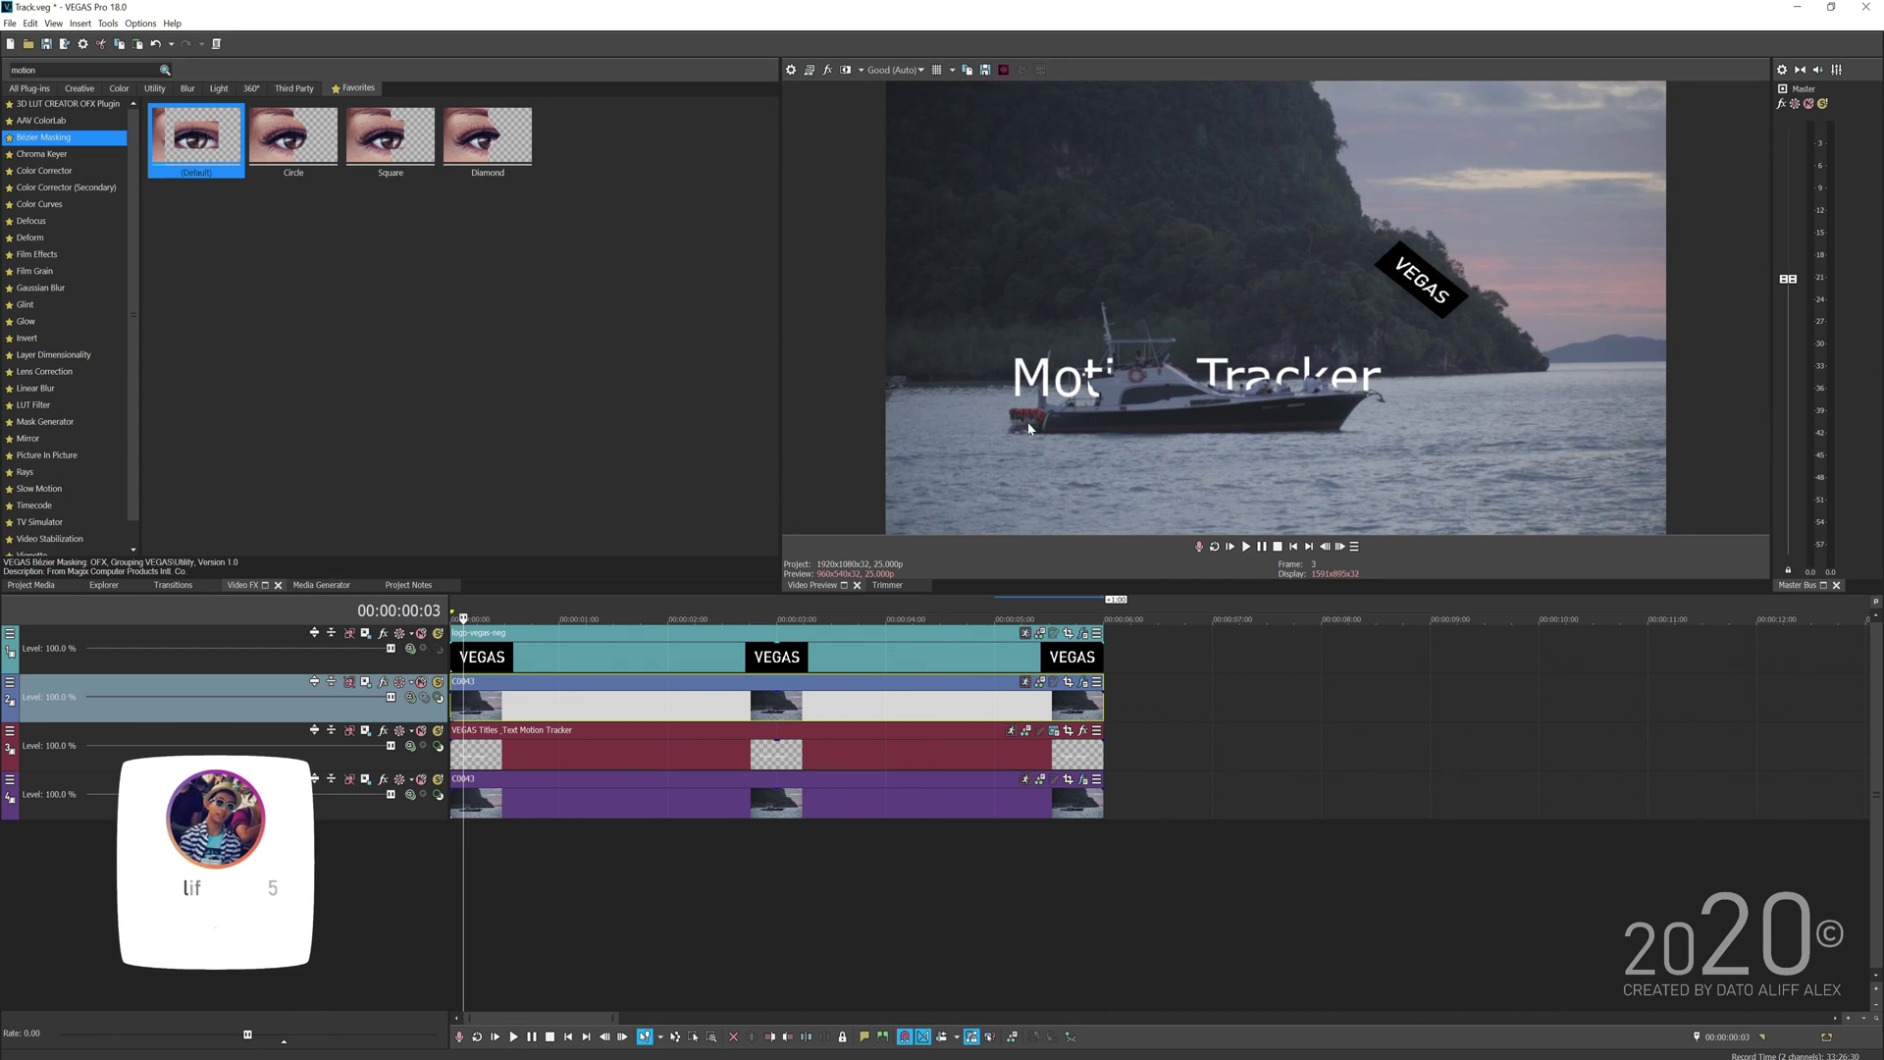
key(space)
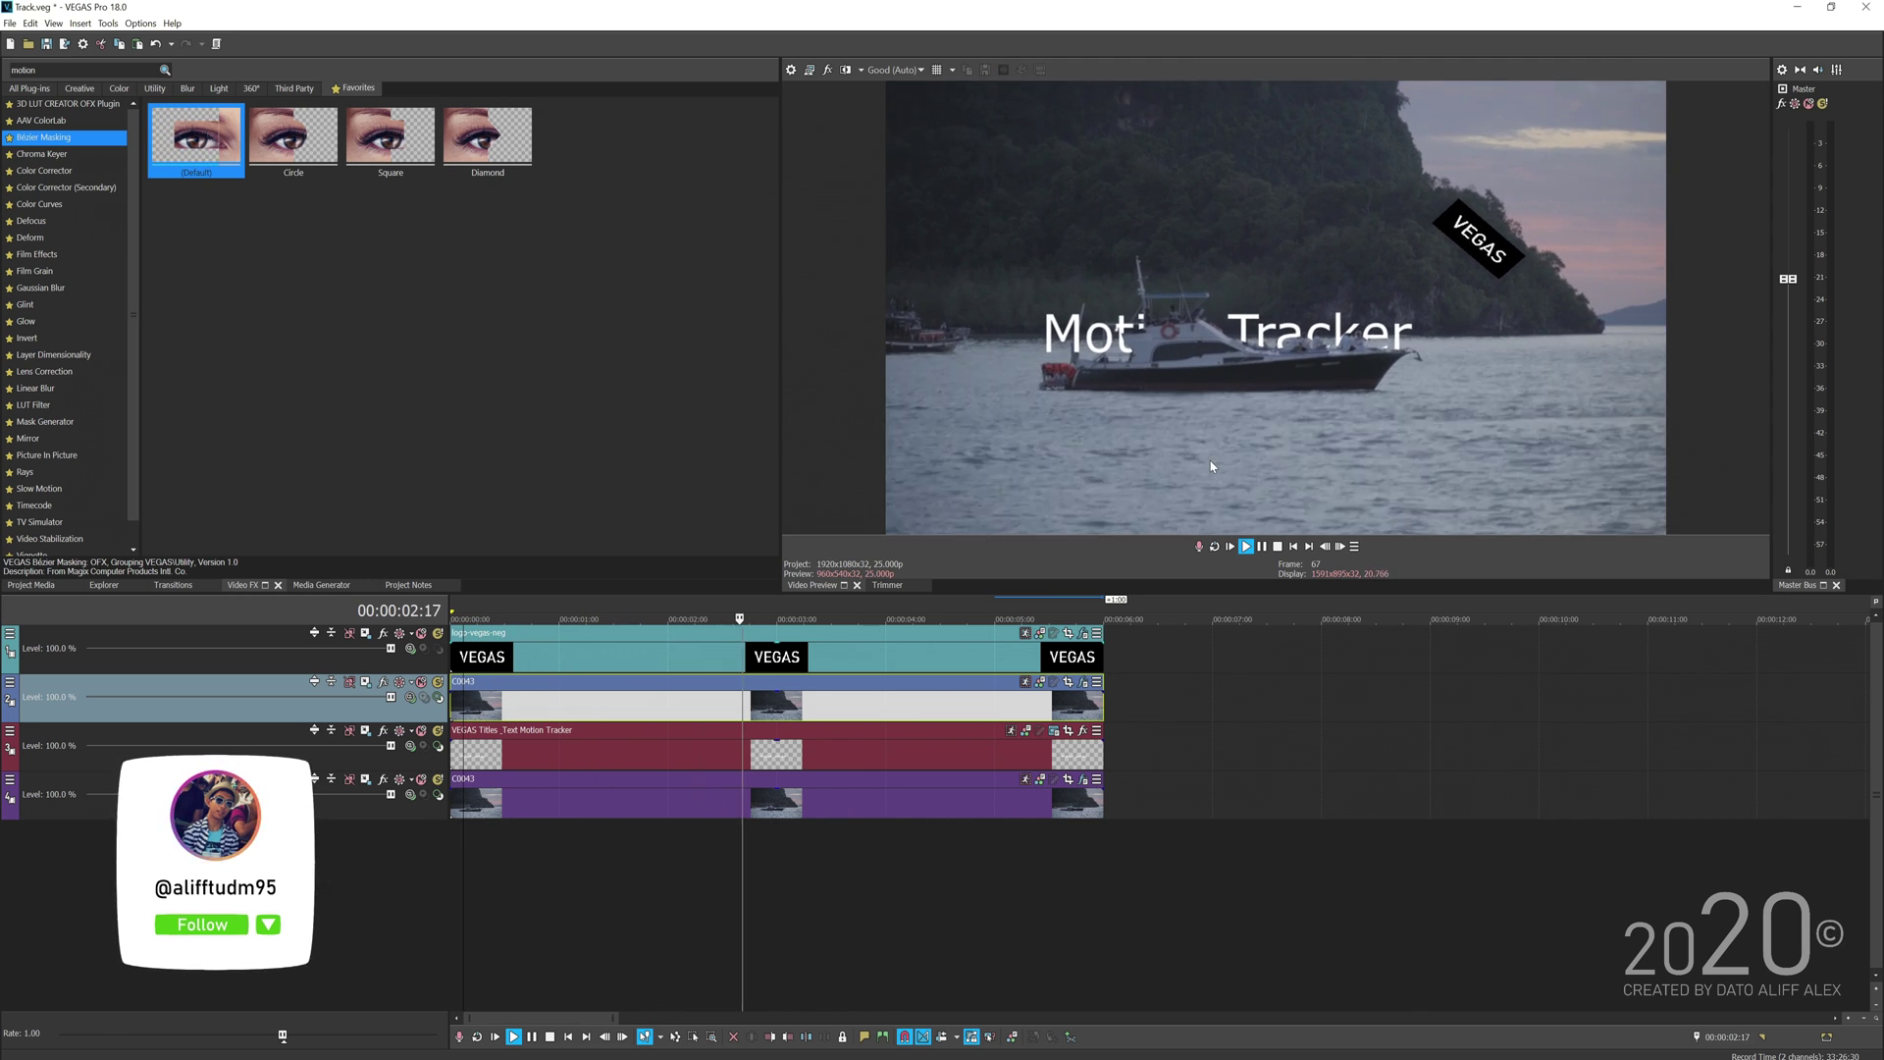
click(1060, 660)
key(space)
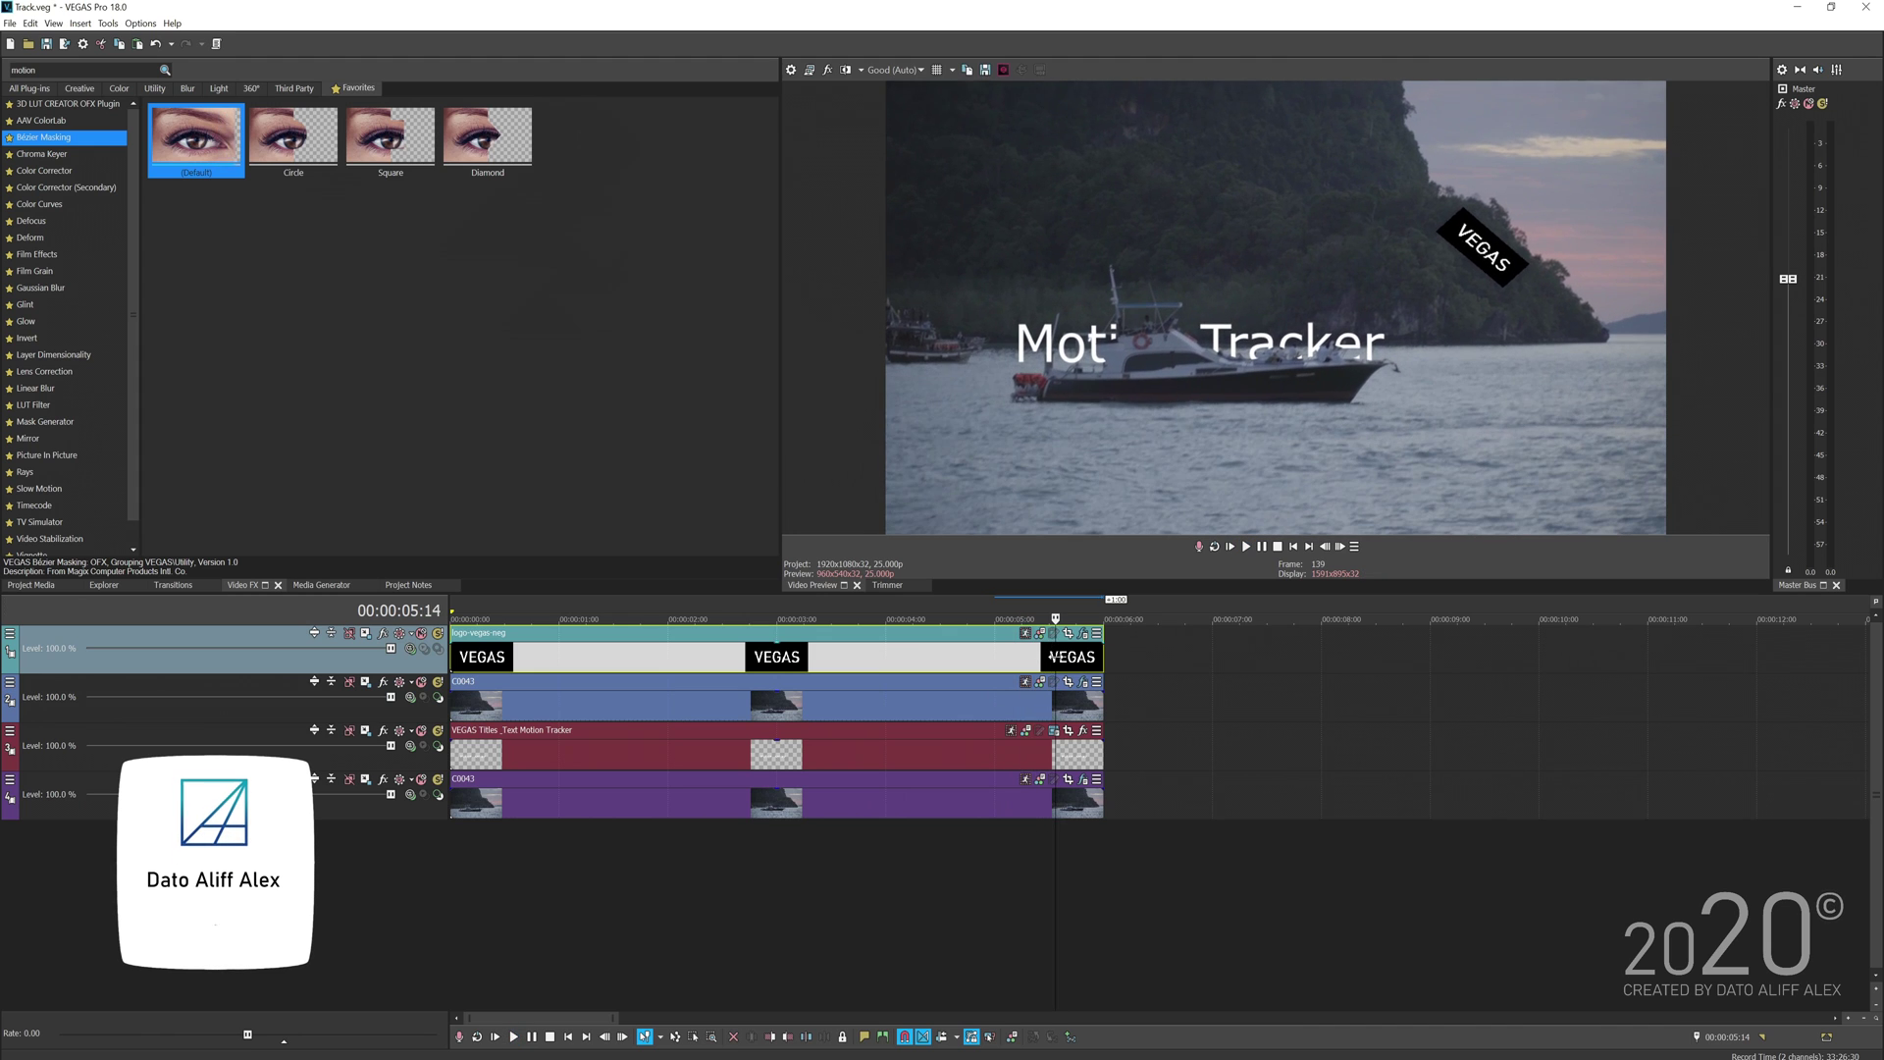
click(473, 665)
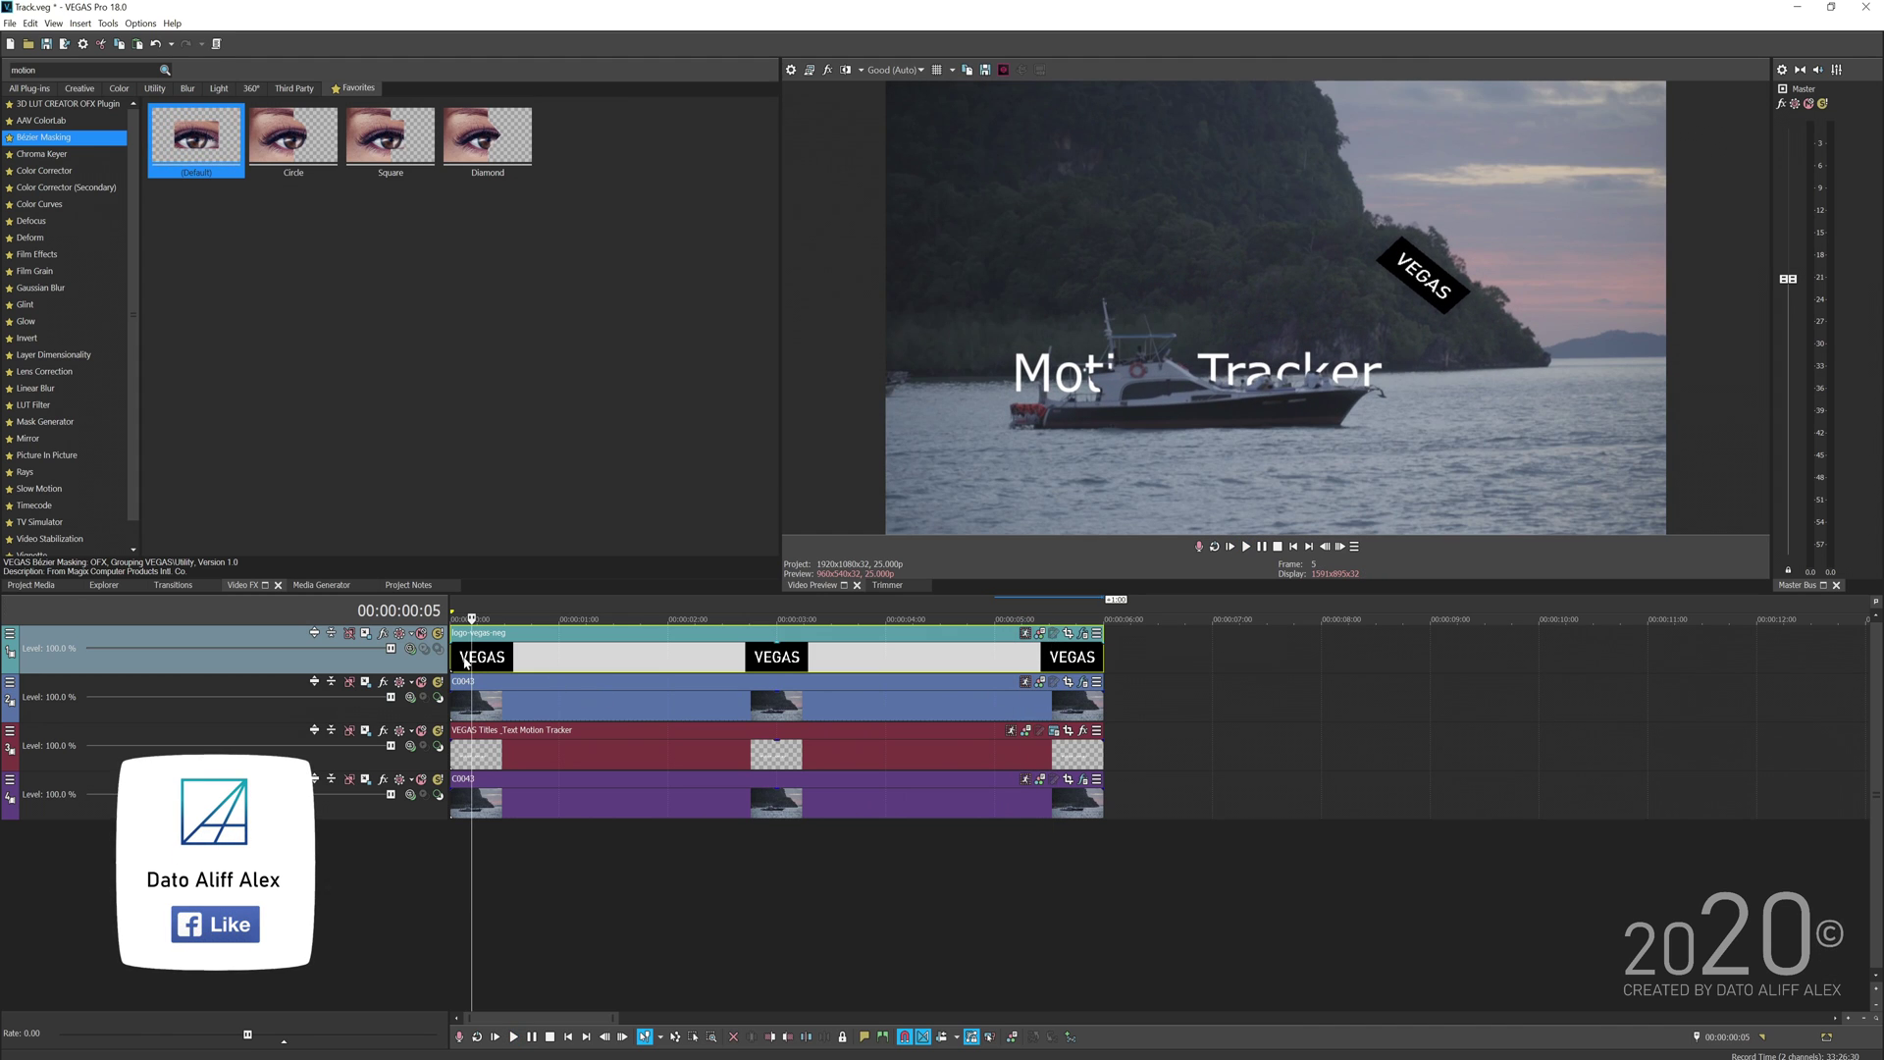